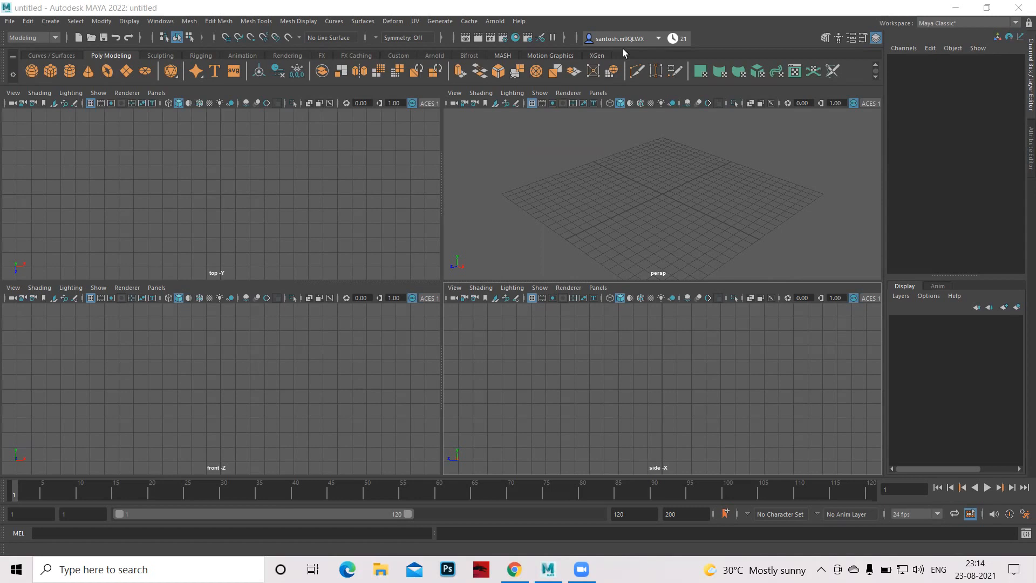
# Switch to Maya and set the current project to the mpsk12 folder on the Desktop
pyautogui.moveTo(549, 570)
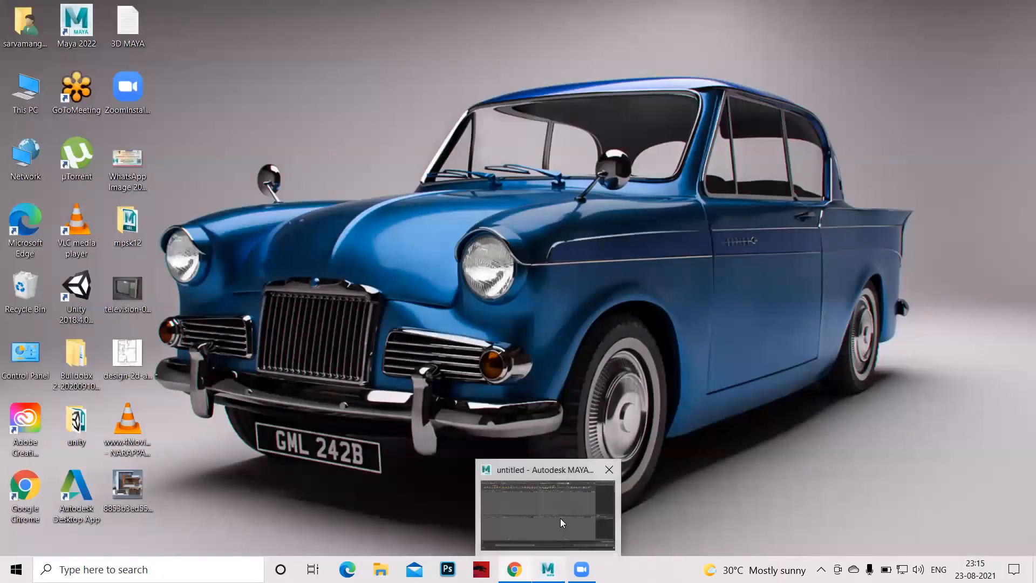
pyautogui.click(560, 519)
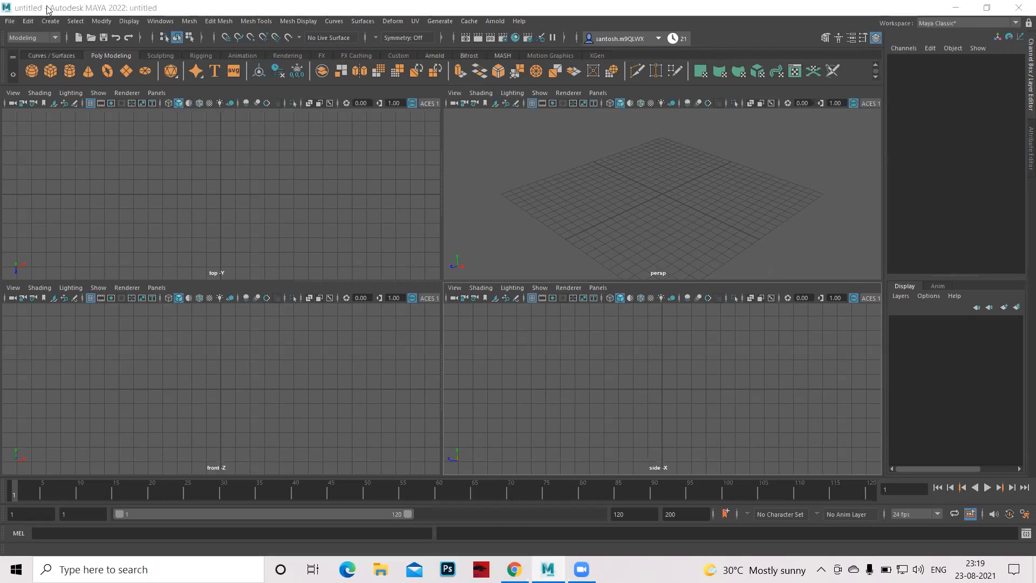
pyautogui.click(9, 22)
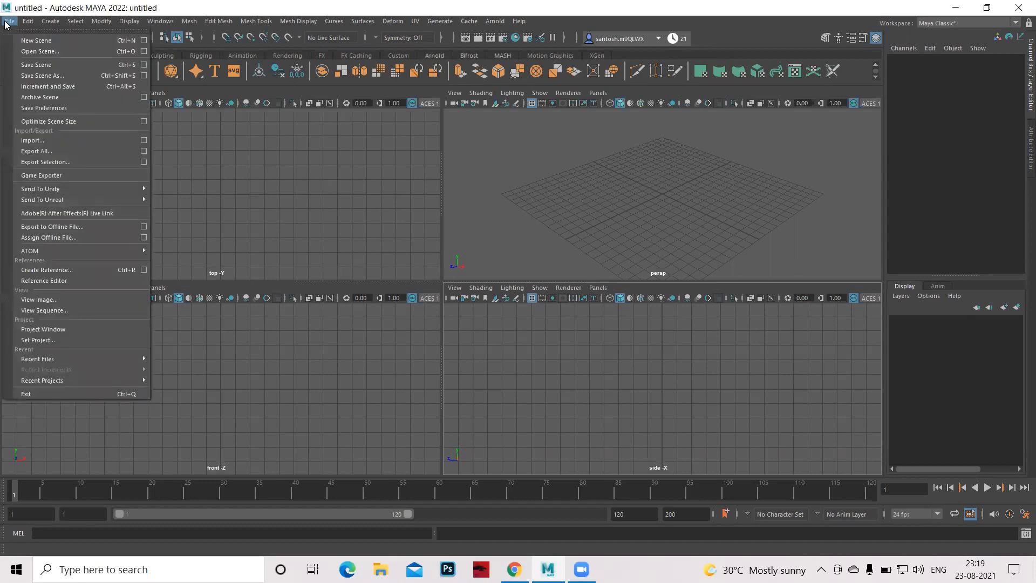
pyautogui.click(44, 341)
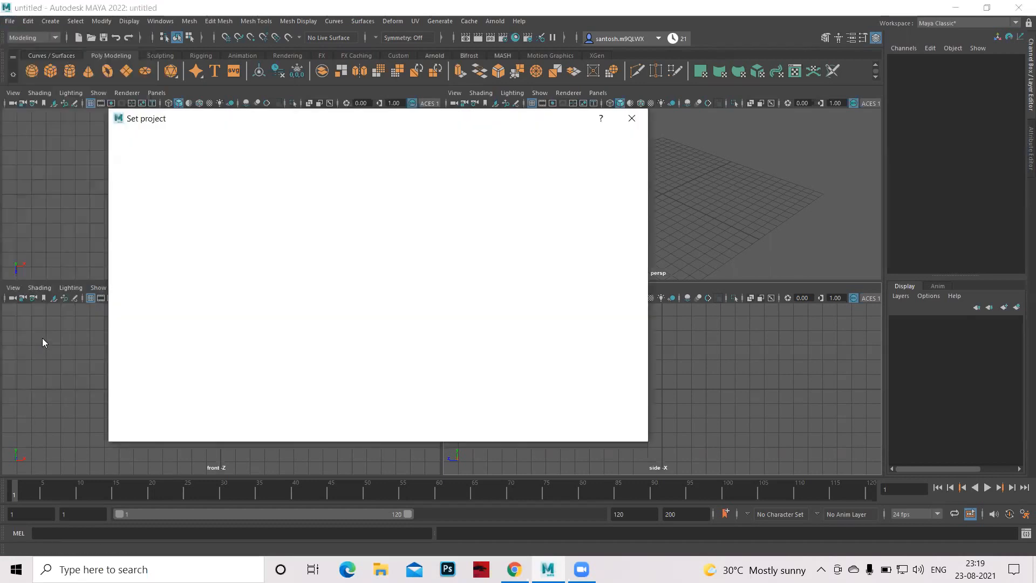
pyautogui.click(132, 175)
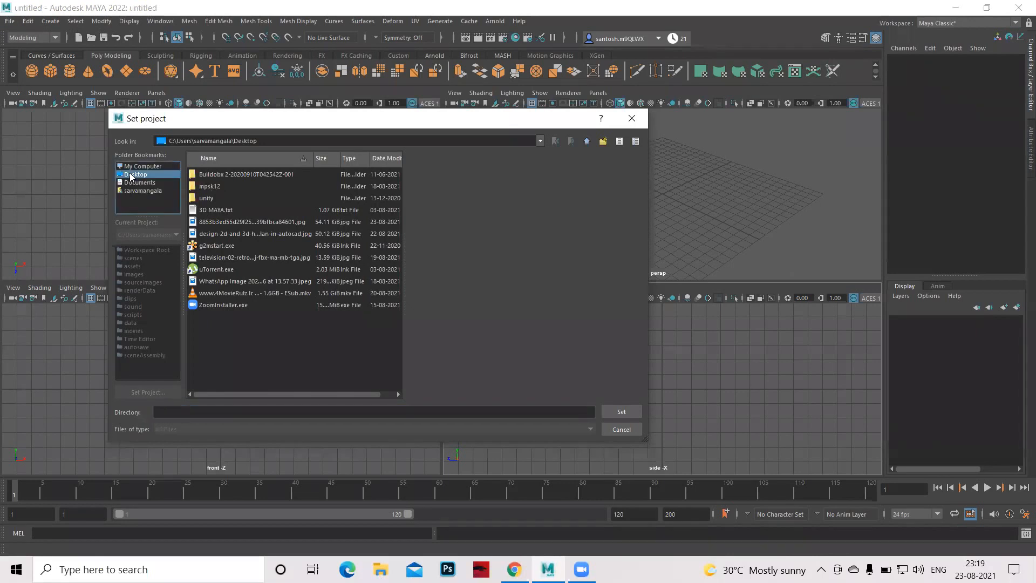
pyautogui.click(216, 187)
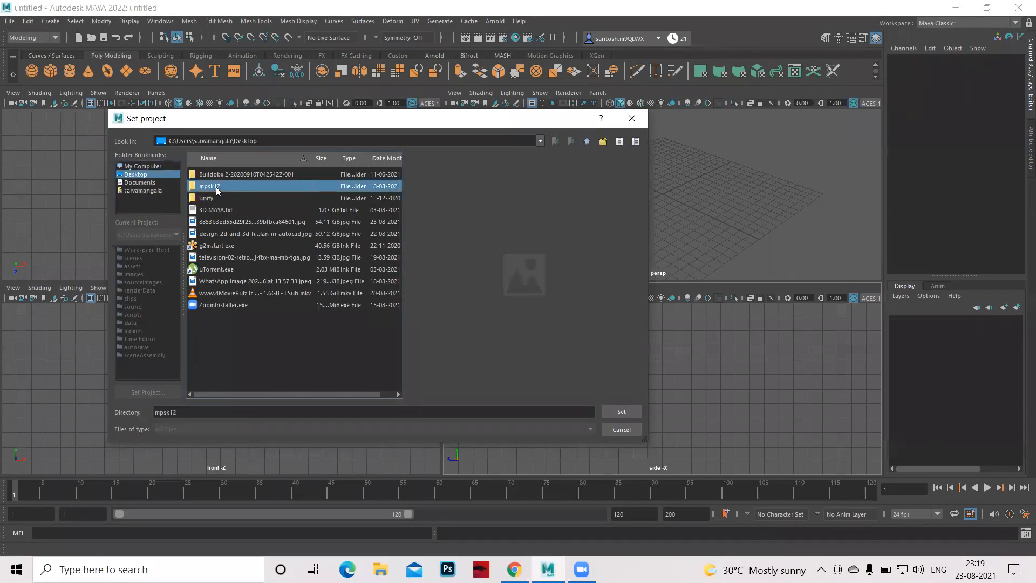
pyautogui.click(619, 410)
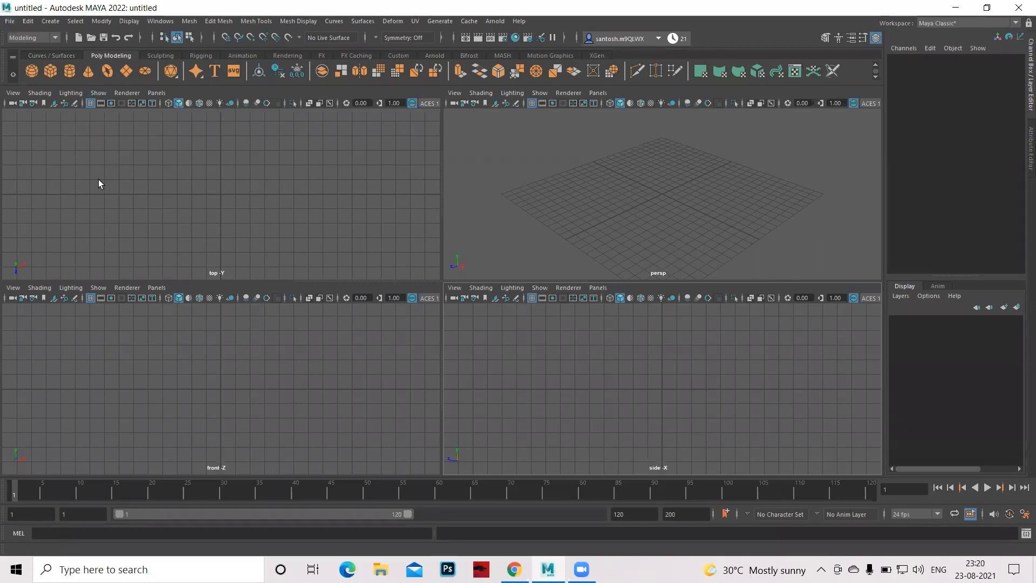
# Open the scene file mp.mb from the project's scenes folder and view the room model from an angle
pyautogui.click(91, 37)
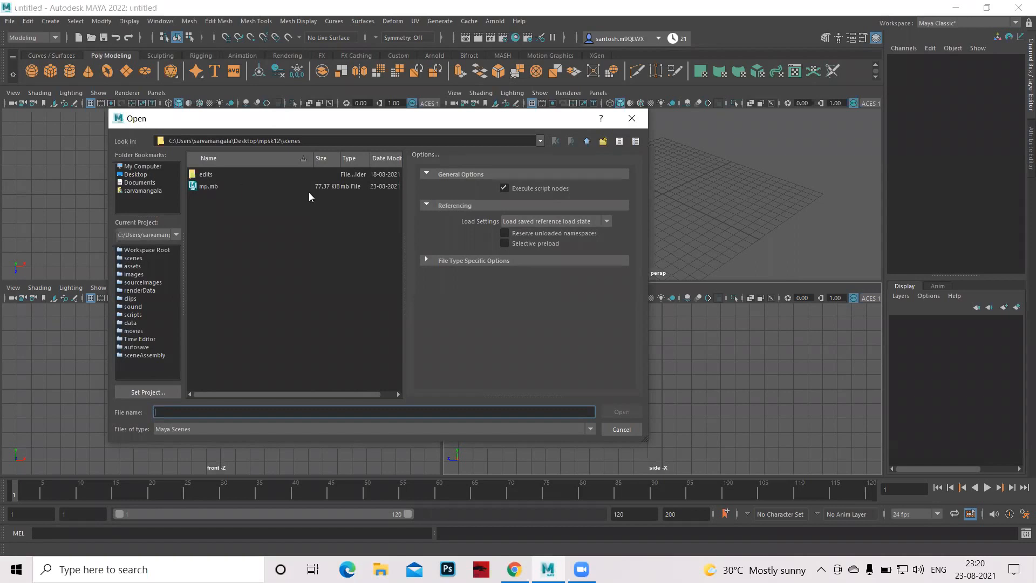
pyautogui.click(210, 189)
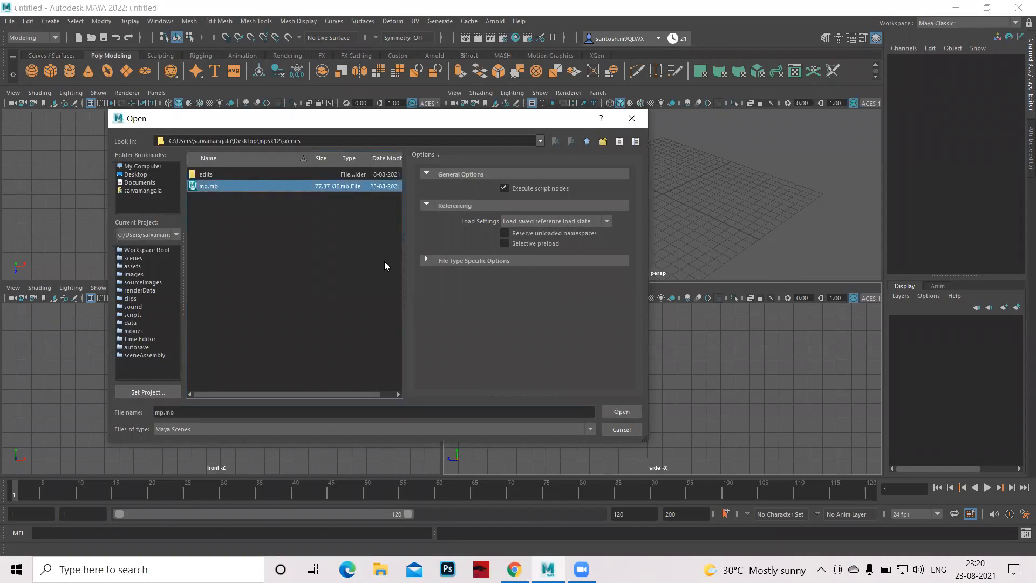
pyautogui.click(610, 413)
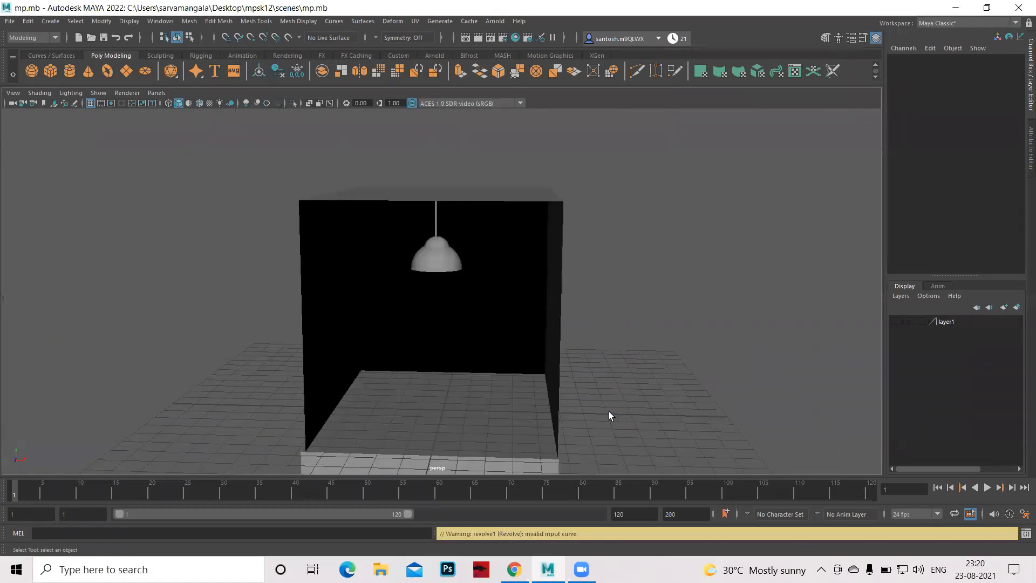
pyautogui.keyDown('alt'); pyautogui.moveTo(690, 382); pyautogui.dragTo(659, 380); pyautogui.keyUp('alt')
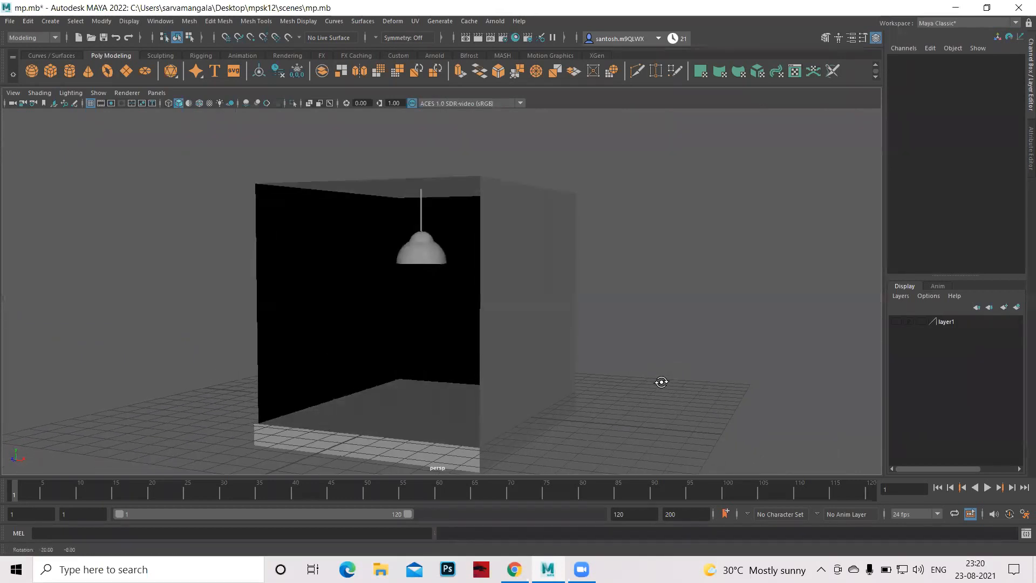
pyautogui.keyDown('alt'); pyautogui.moveTo(574, 343); pyautogui.dragTo(543, 325, button='right'); pyautogui.keyUp('alt')
pyautogui.keyDown('alt'); pyautogui.moveTo(553, 347); pyautogui.dragTo(610, 334); pyautogui.keyUp('alt')
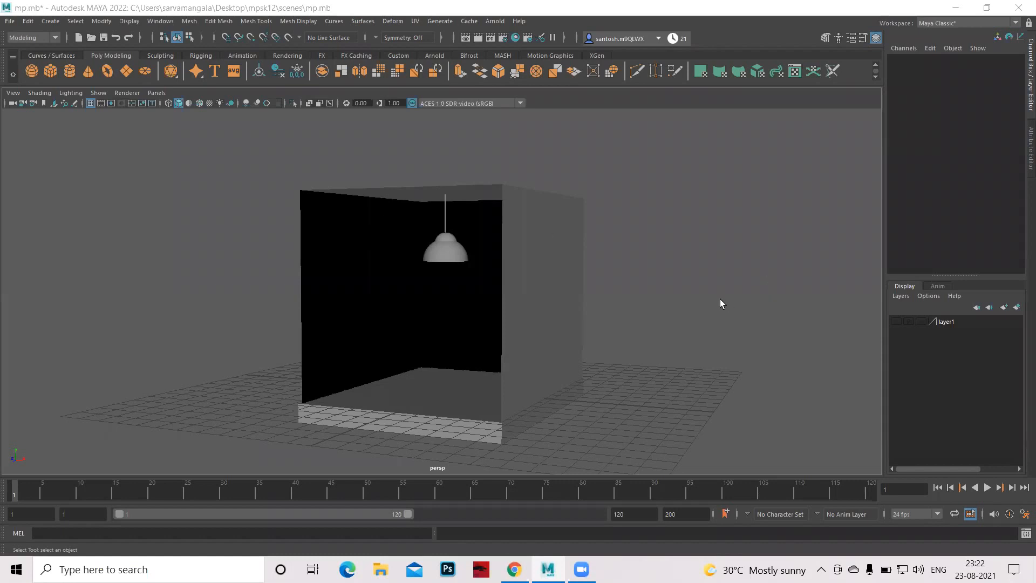
# In the four-view layout, select the whole room with its hanging lamp in the top view and delete it
pyautogui.press('space')
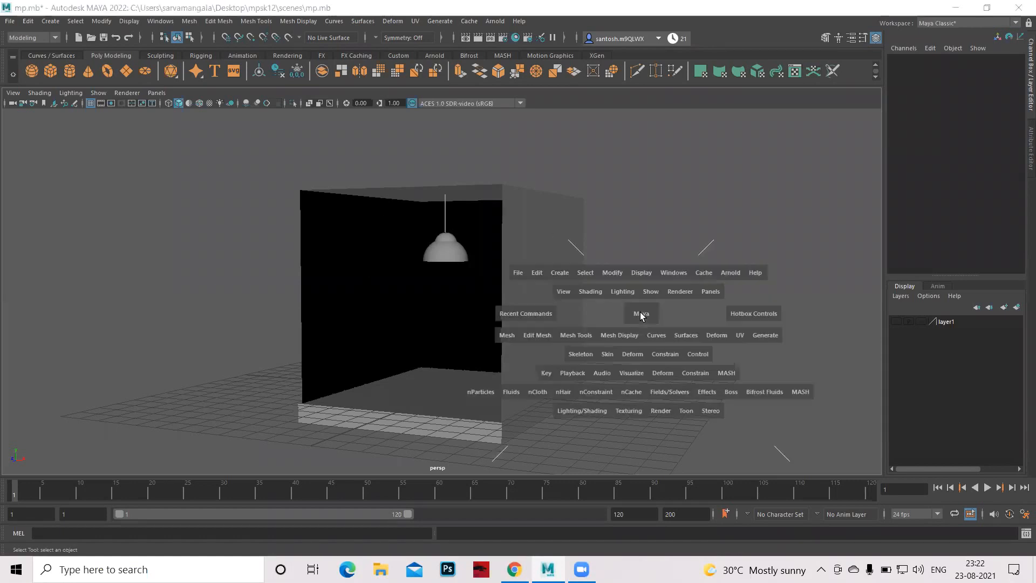
pyautogui.keyDown('alt'); pyautogui.moveTo(343, 214); pyautogui.dragTo(41, 202, button='right'); pyautogui.keyUp('alt')
pyautogui.keyDown('alt'); pyautogui.moveTo(153, 197); pyautogui.dragTo(135, 202, button='right'); pyautogui.keyUp('alt')
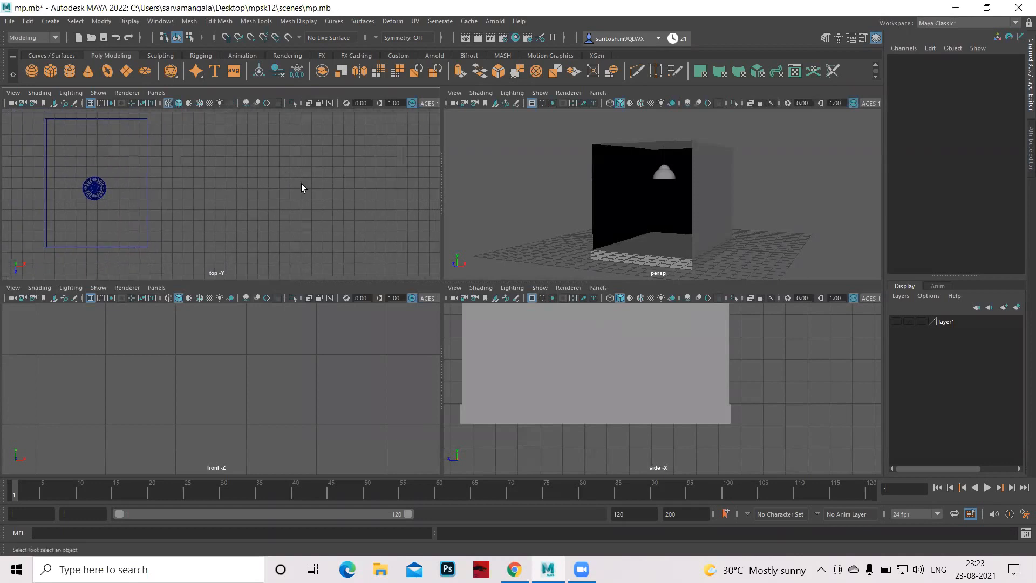
pyautogui.keyDown('alt'); pyautogui.moveTo(326, 204); pyautogui.dragTo(376, 216, button='middle'); pyautogui.keyUp('alt')
pyautogui.keyDown('alt'); pyautogui.moveTo(377, 217); pyautogui.dragTo(224, 224, button='right'); pyautogui.keyUp('alt')
pyautogui.keyDown('alt'); pyautogui.moveTo(260, 214); pyautogui.dragTo(307, 198, button='middle'); pyautogui.keyUp('alt')
pyautogui.moveTo(151, 115); pyautogui.dragTo(316, 259)
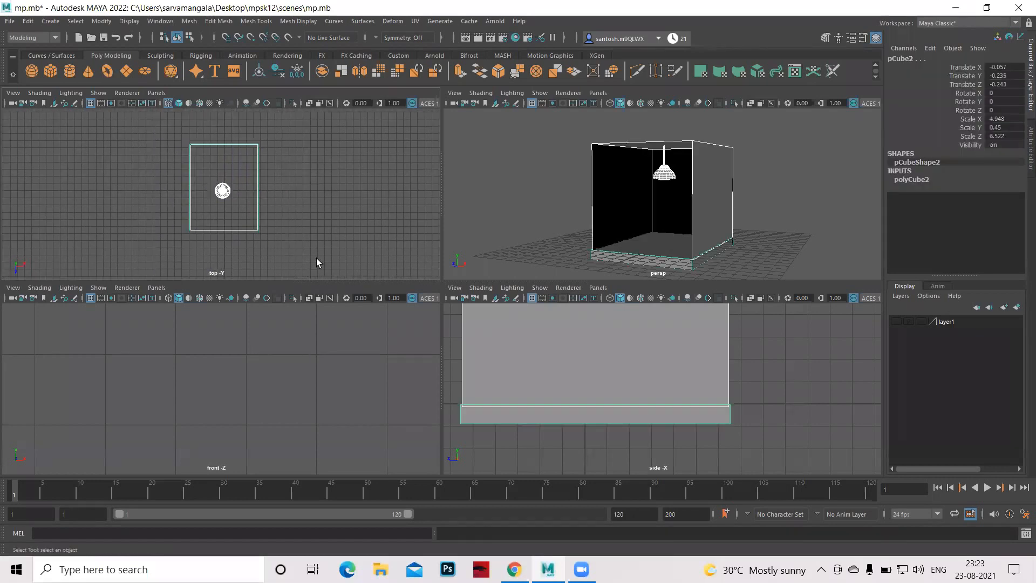
pyautogui.press('Delete')
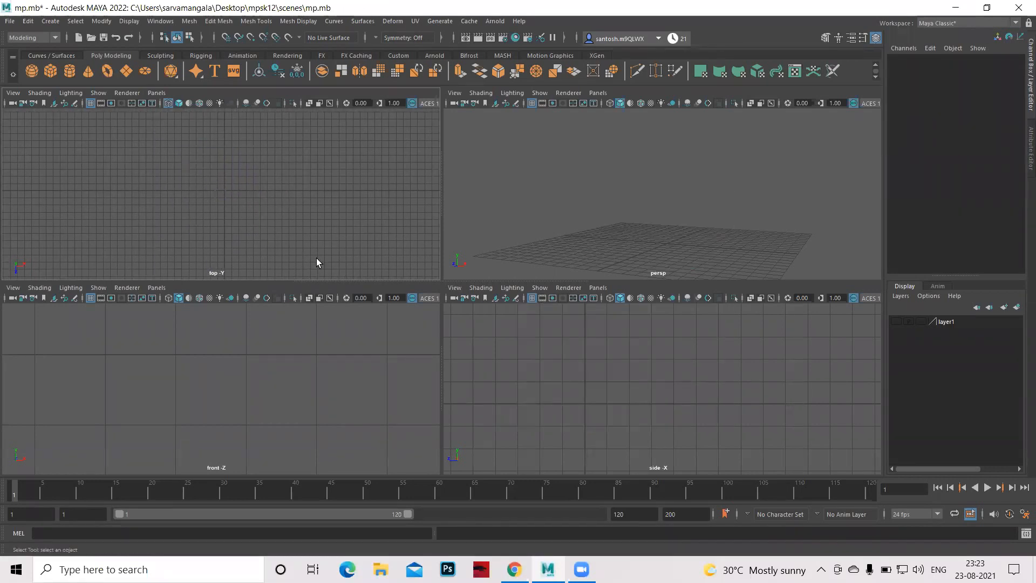
# Import the Desktop house image 8853b3ed55d29f25be7539bfbca84601.jpg as an image plane in the front view
pyautogui.keyDown('alt'); pyautogui.moveTo(270, 356); pyautogui.dragTo(104, 348, button='right'); pyautogui.keyUp('alt')
pyautogui.keyDown('alt'); pyautogui.moveTo(230, 376); pyautogui.dragTo(159, 408, button='right'); pyautogui.keyUp('alt')
pyautogui.keyDown('alt'); pyautogui.moveTo(344, 379); pyautogui.dragTo(372, 395, button='middle'); pyautogui.keyUp('alt')
pyautogui.keyDown('alt'); pyautogui.moveTo(699, 357); pyautogui.dragTo(608, 359, button='right'); pyautogui.keyUp('alt')
pyautogui.keyDown('alt'); pyautogui.moveTo(767, 395); pyautogui.dragTo(703, 397, button='right'); pyautogui.keyUp('alt')
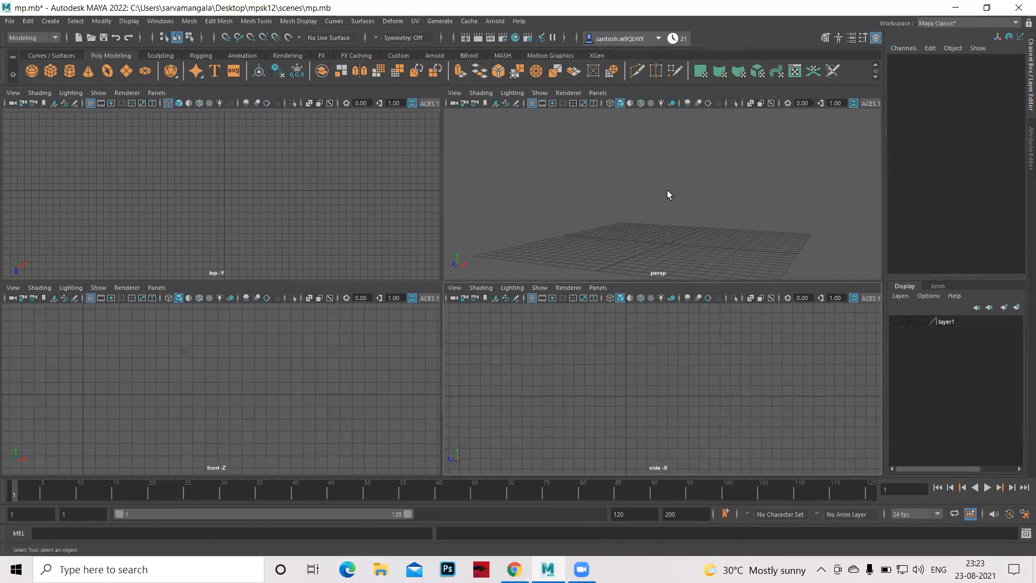
pyautogui.keyDown('alt'); pyautogui.moveTo(673, 234); pyautogui.dragTo(644, 202); pyautogui.keyUp('alt')
pyautogui.keyDown('alt'); pyautogui.moveTo(644, 201); pyautogui.dragTo(657, 223, button='right'); pyautogui.keyUp('alt')
pyautogui.keyDown('alt'); pyautogui.moveTo(659, 185); pyautogui.dragTo(659, 197); pyautogui.keyUp('alt')
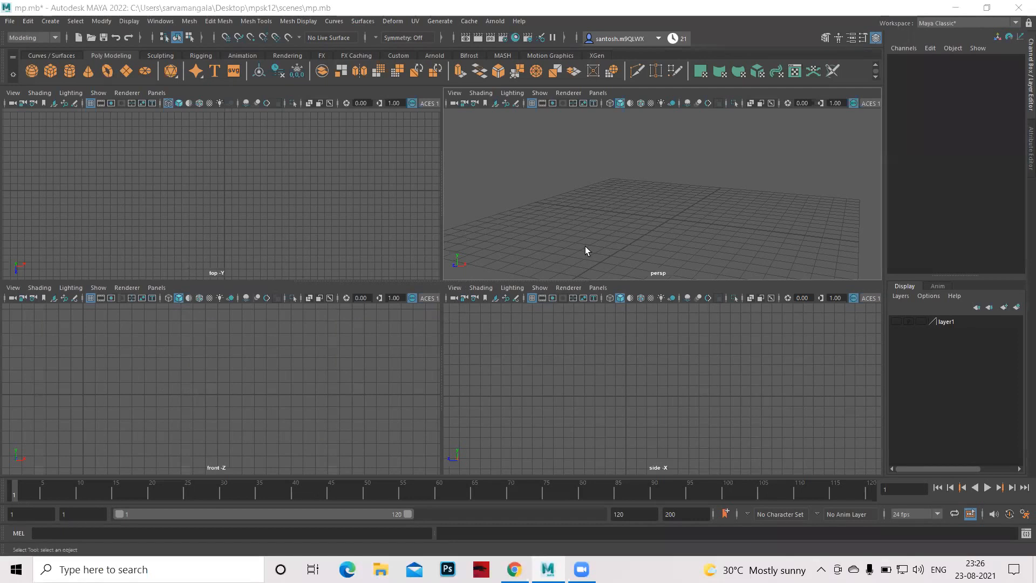
pyautogui.click(17, 290)
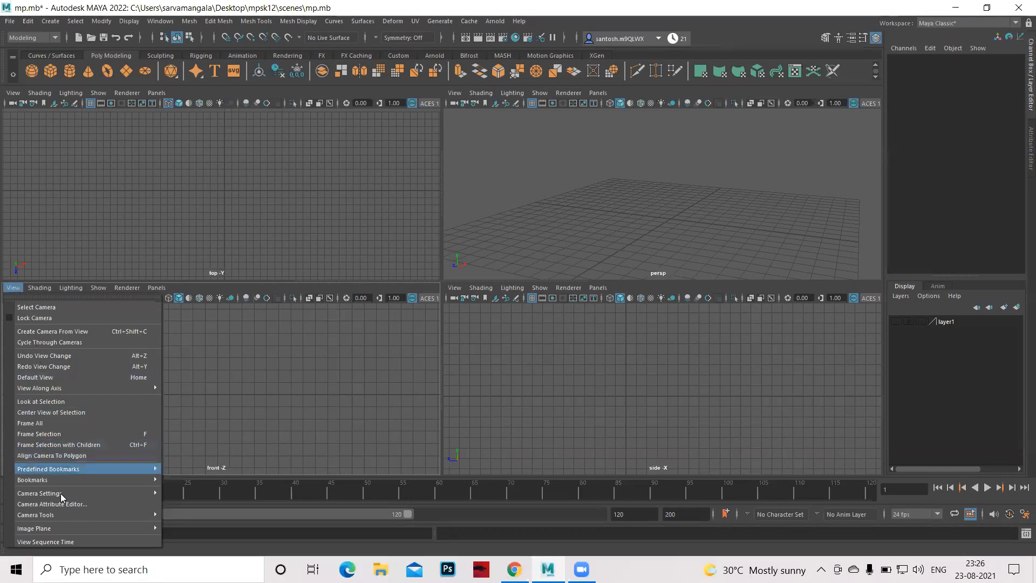
pyautogui.moveTo(67, 517)
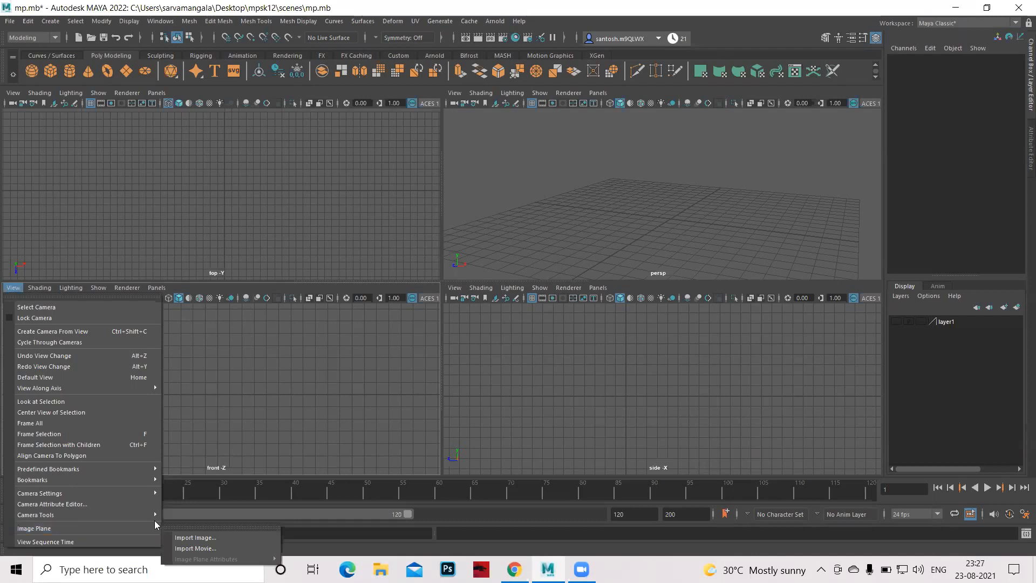
pyautogui.click(196, 539)
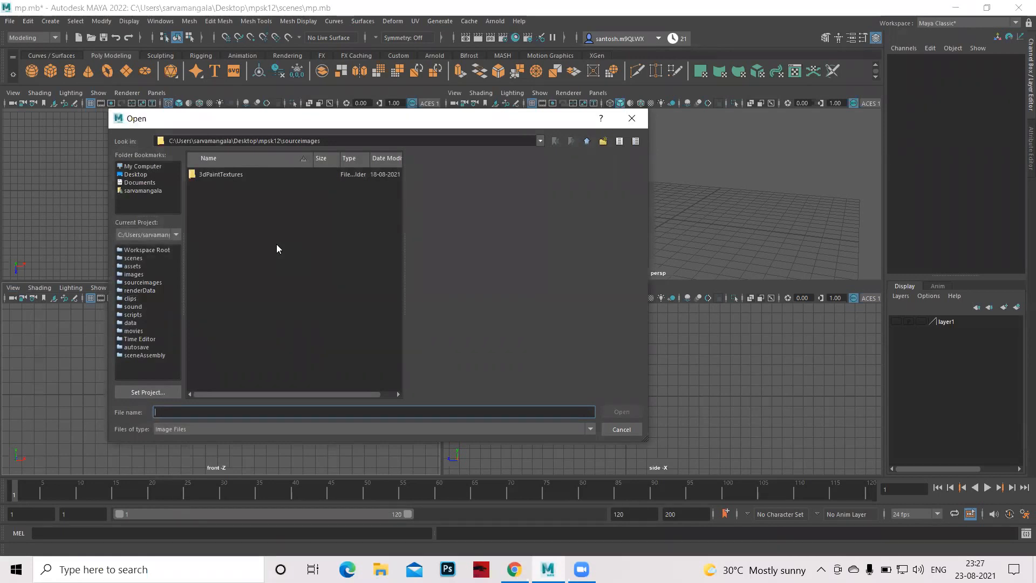
pyautogui.click(136, 175)
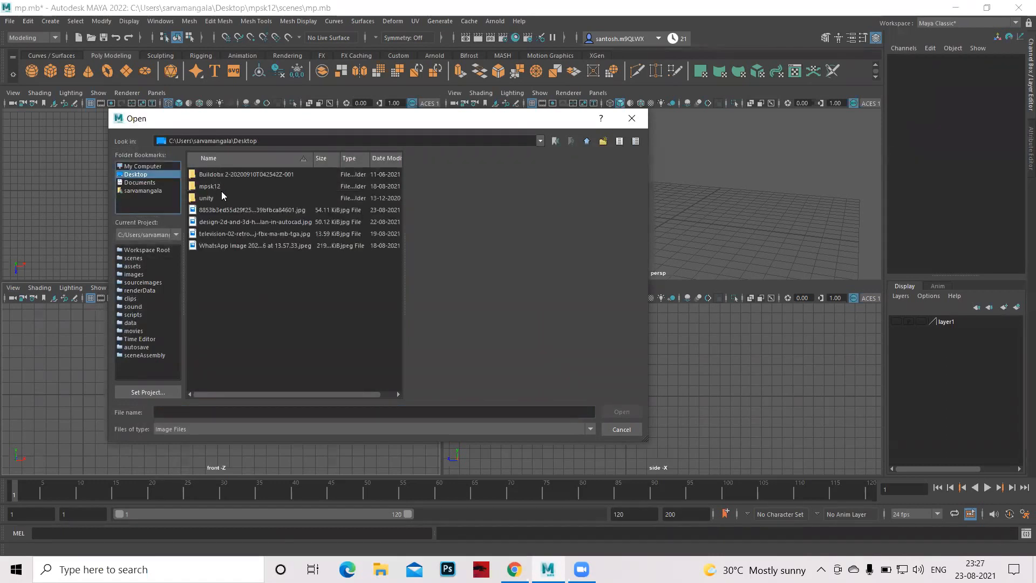
pyautogui.click(246, 210)
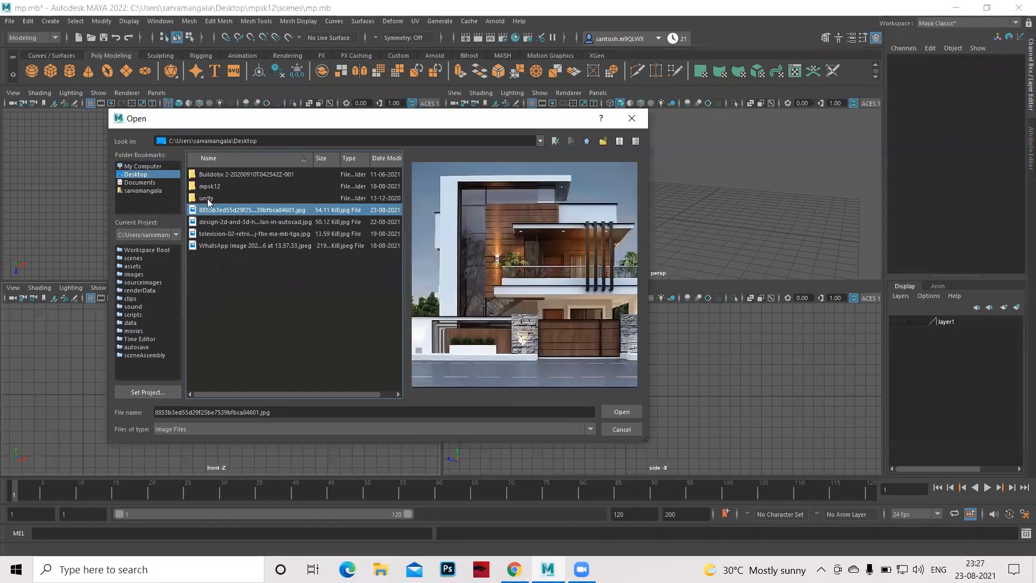
pyautogui.click(628, 410)
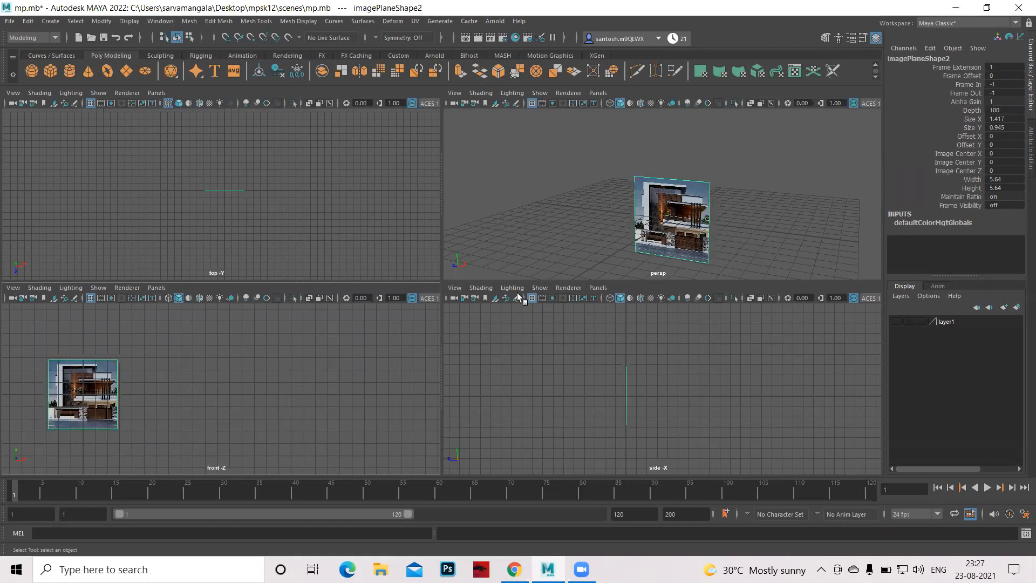
# Select the house image plane and frame it large and centered in a maximized front view
pyautogui.click(343, 379)
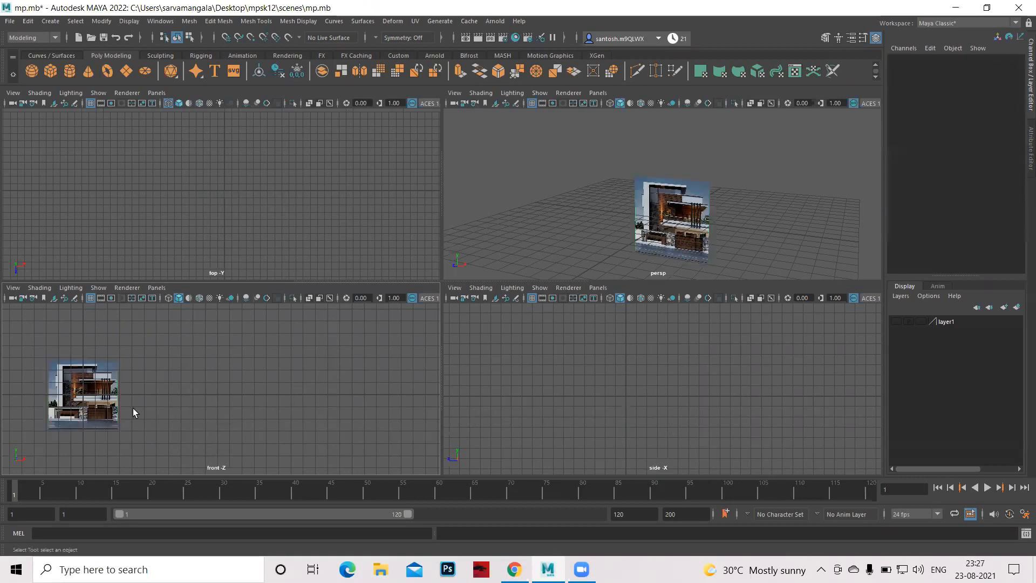
pyautogui.click(89, 401)
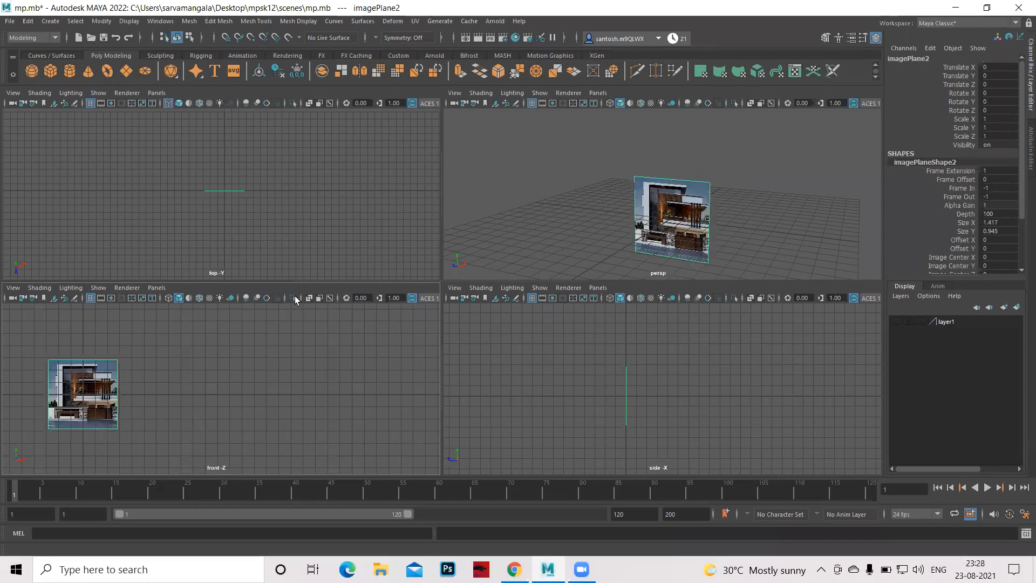
pyautogui.keyDown('alt'); pyautogui.moveTo(95, 404); pyautogui.dragTo(213, 404, button='middle'); pyautogui.keyUp('alt')
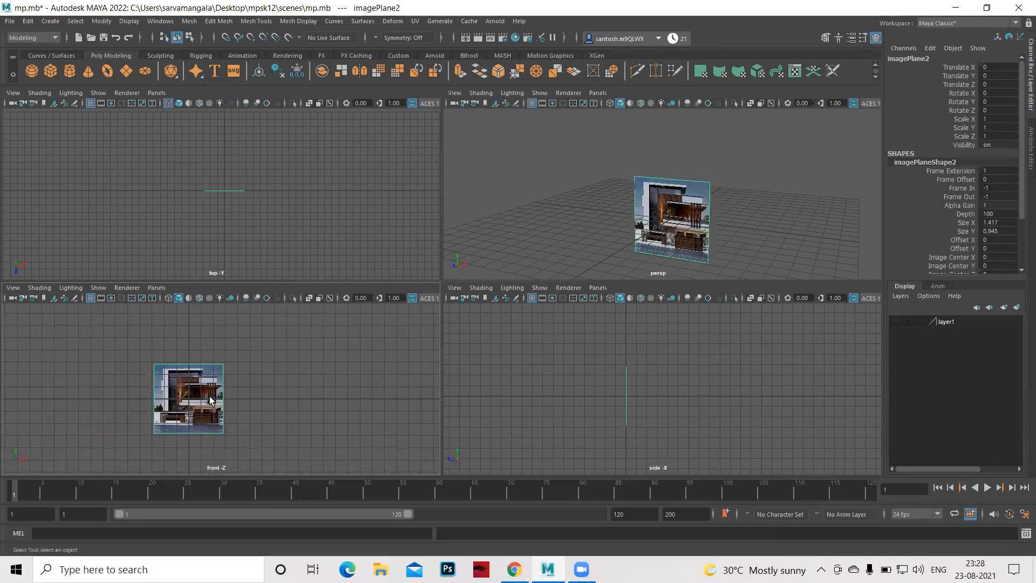
pyautogui.keyDown('alt'); pyautogui.moveTo(187, 395); pyautogui.dragTo(258, 404, button='middle'); pyautogui.keyUp('alt')
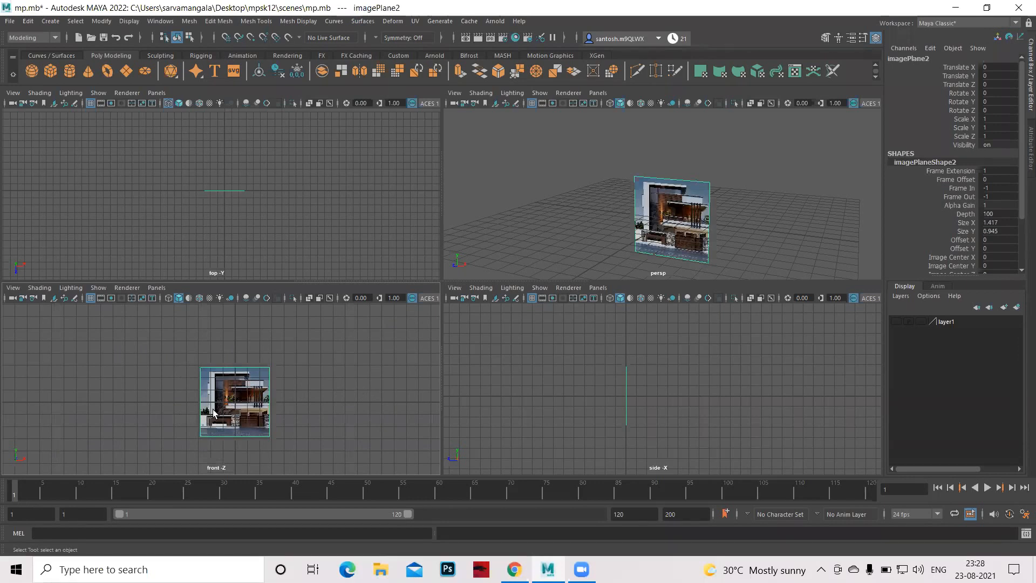
pyautogui.press('space')
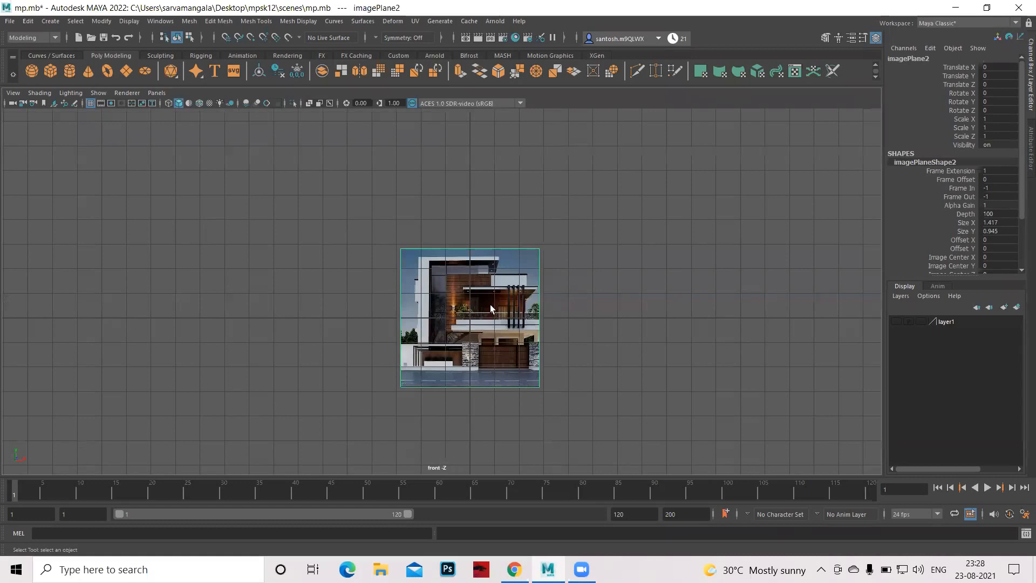
pyautogui.scroll(3, 626, 356)
pyautogui.scroll(4, 696, 346)
pyautogui.scroll(3, 647, 319)
pyautogui.keyDown('alt'); pyautogui.moveTo(592, 318); pyautogui.dragTo(572, 296, button='middle'); pyautogui.keyUp('alt')
pyautogui.scroll(1, 601, 135)
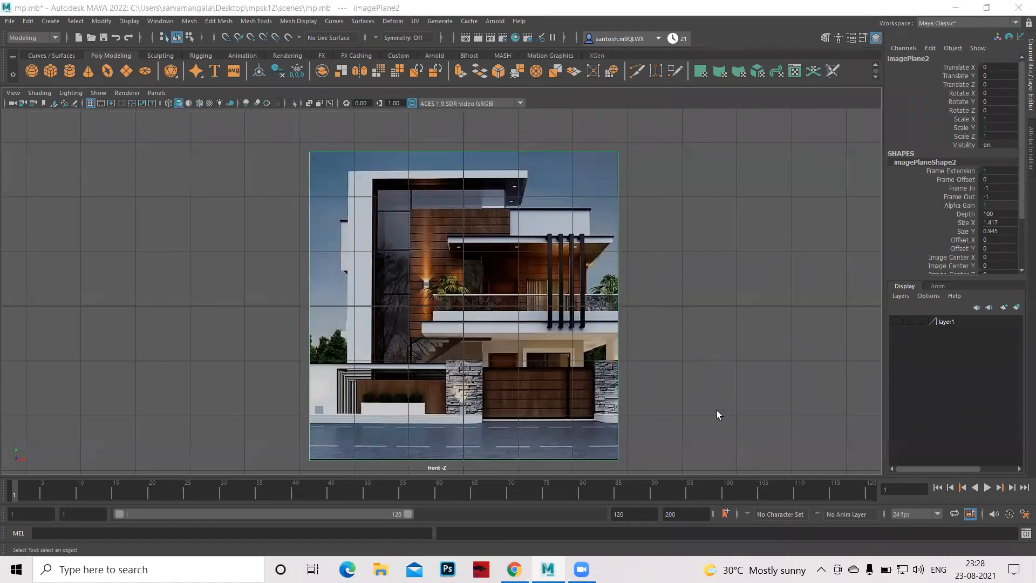
pyautogui.keyDown('alt'); pyautogui.moveTo(716, 411); pyautogui.dragTo(713, 402, button='middle'); pyautogui.keyUp('alt')
pyautogui.keyDown('alt'); pyautogui.moveTo(665, 309); pyautogui.dragTo(675, 319, button='right'); pyautogui.keyUp('alt')
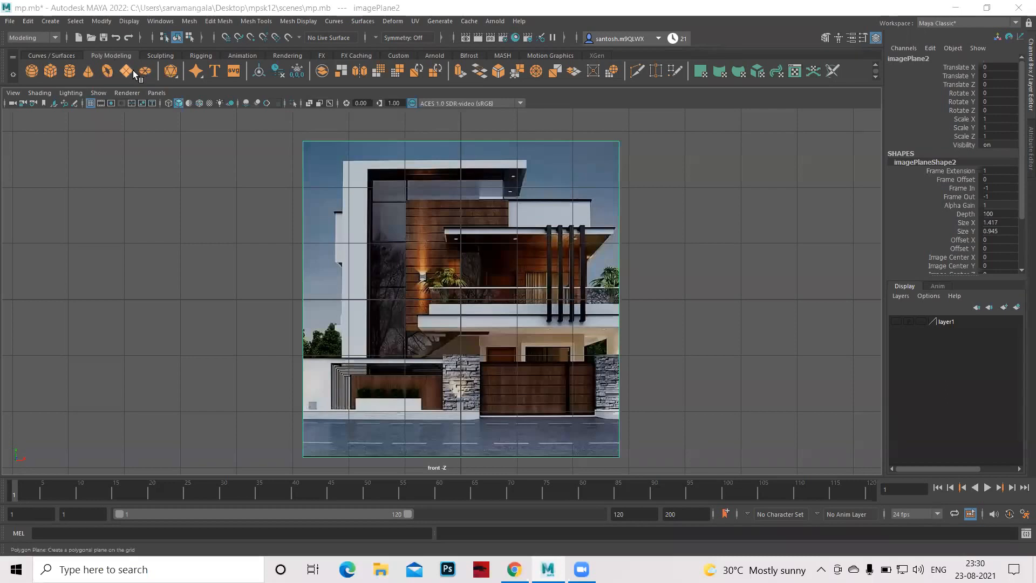
# Create a polygon cube and move it to about X -1.65, Y 1.06 over the house's left white pillar
pyautogui.click(51, 72)
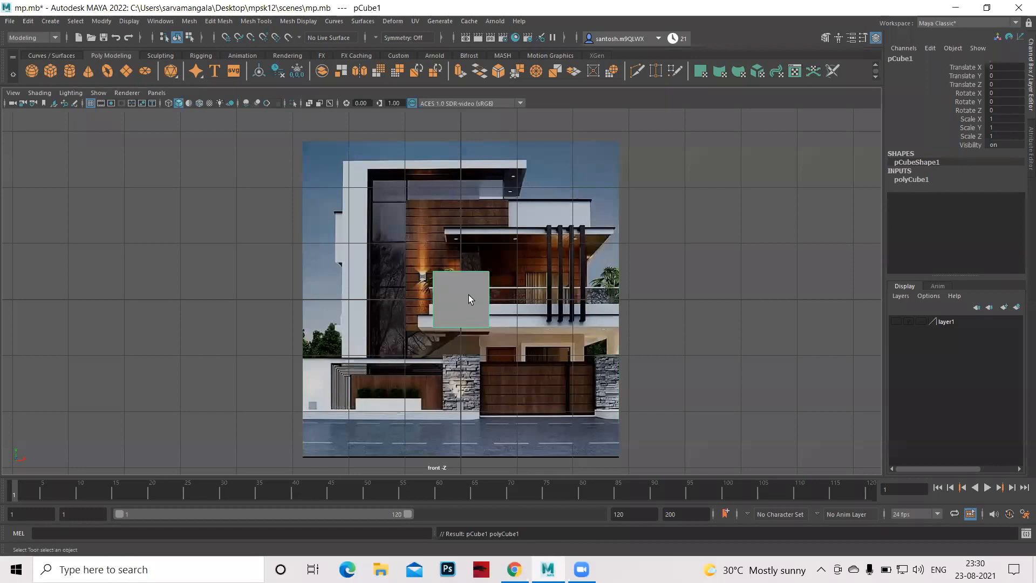
pyautogui.press('w')
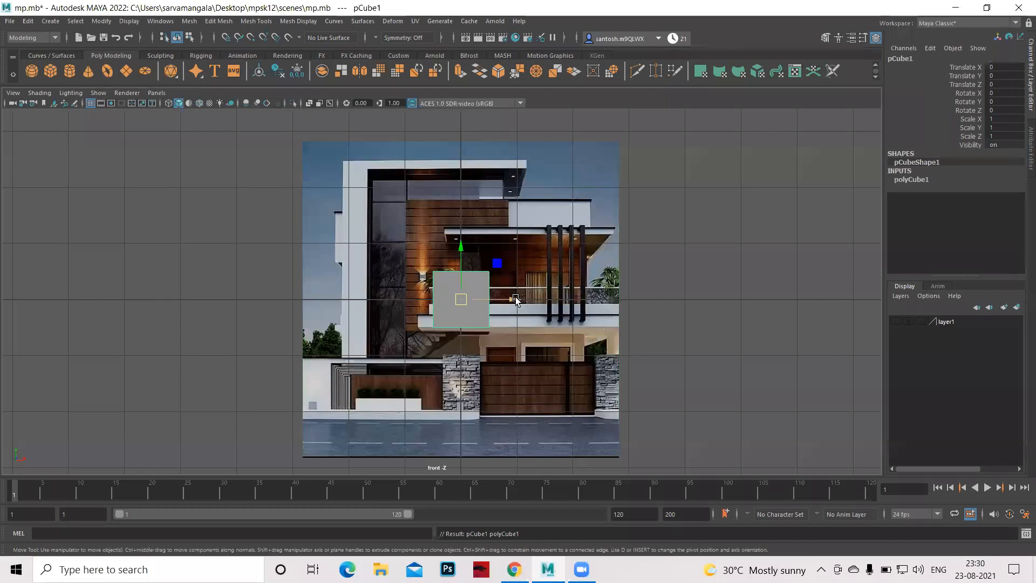
pyautogui.moveTo(515, 299); pyautogui.dragTo(422, 299)
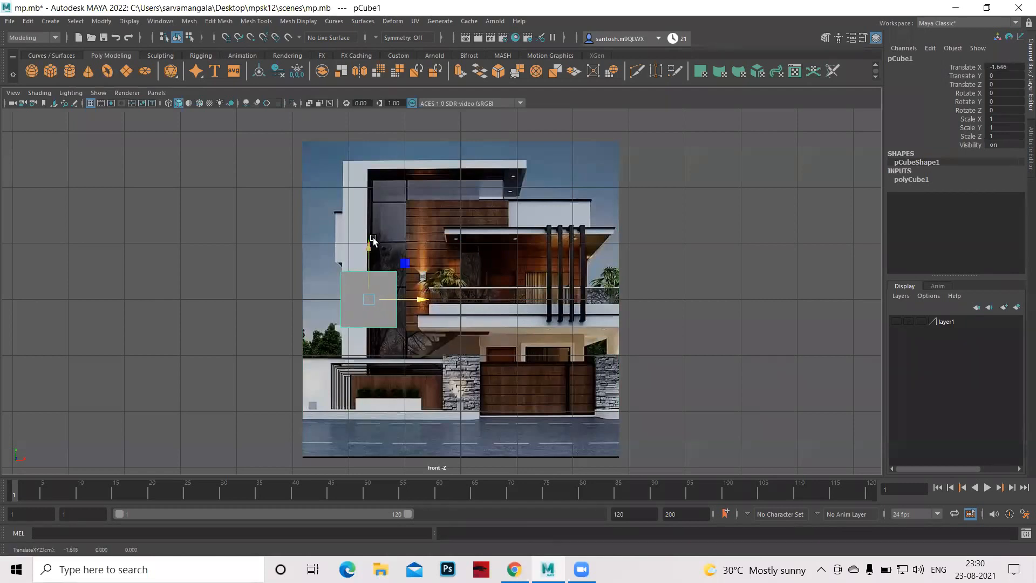
pyautogui.moveTo(368, 238); pyautogui.dragTo(368, 178)
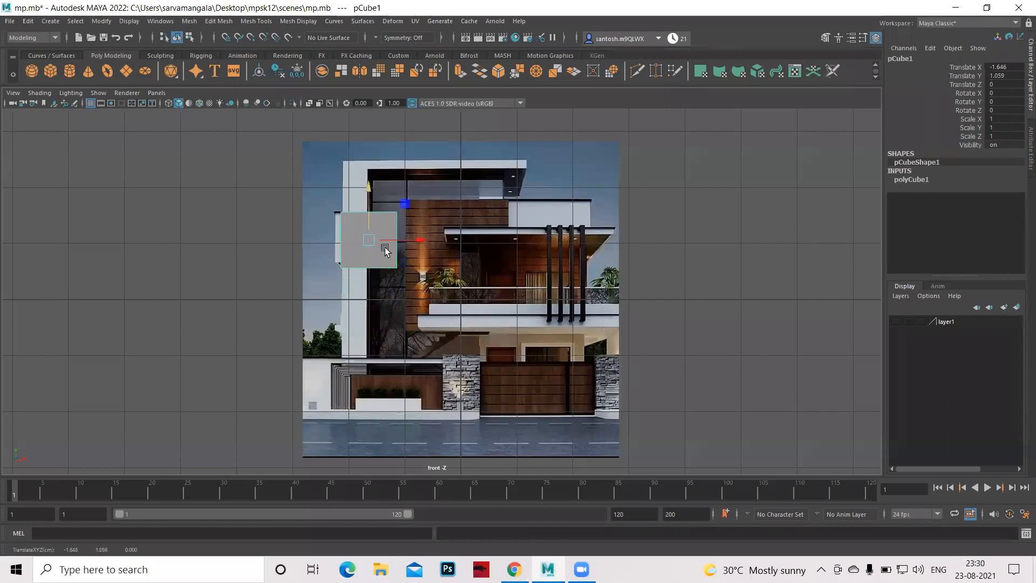
# Move the cube to about X -0.70, Y 0.89 and show the front view in wireframe
pyautogui.moveTo(421, 242); pyautogui.dragTo(465, 247)
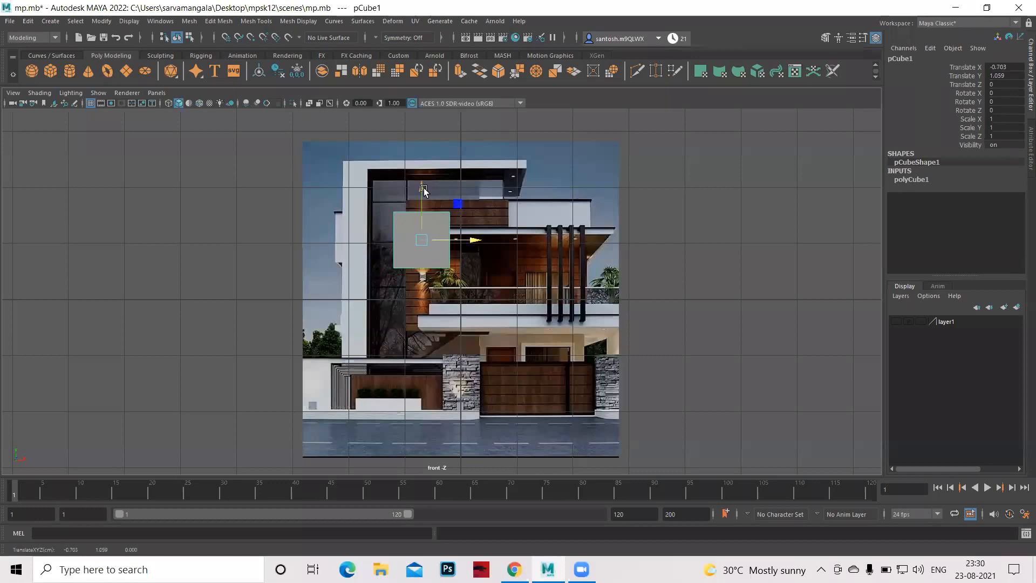
pyautogui.moveTo(422, 196); pyautogui.dragTo(422, 206)
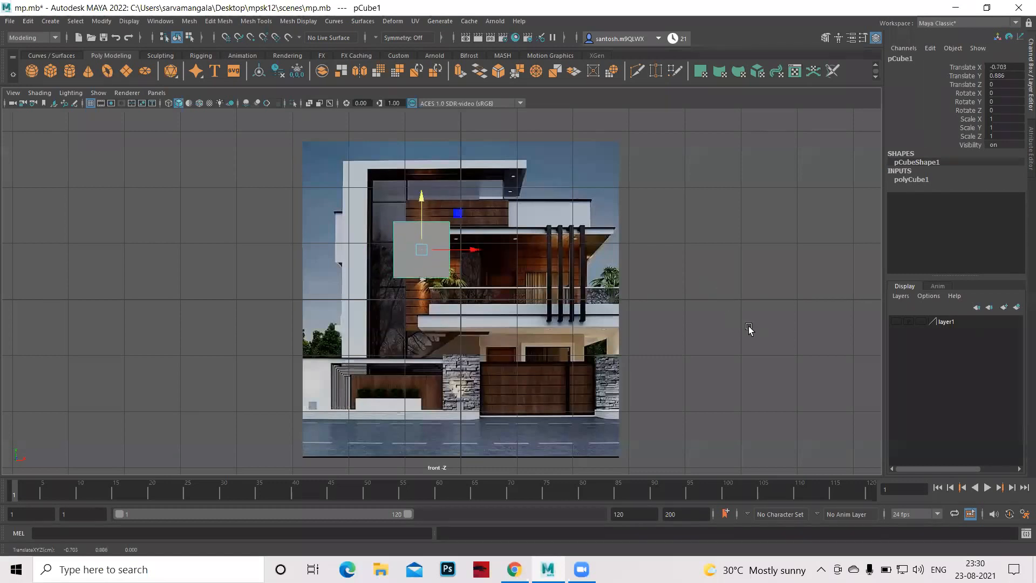
pyautogui.press('q')
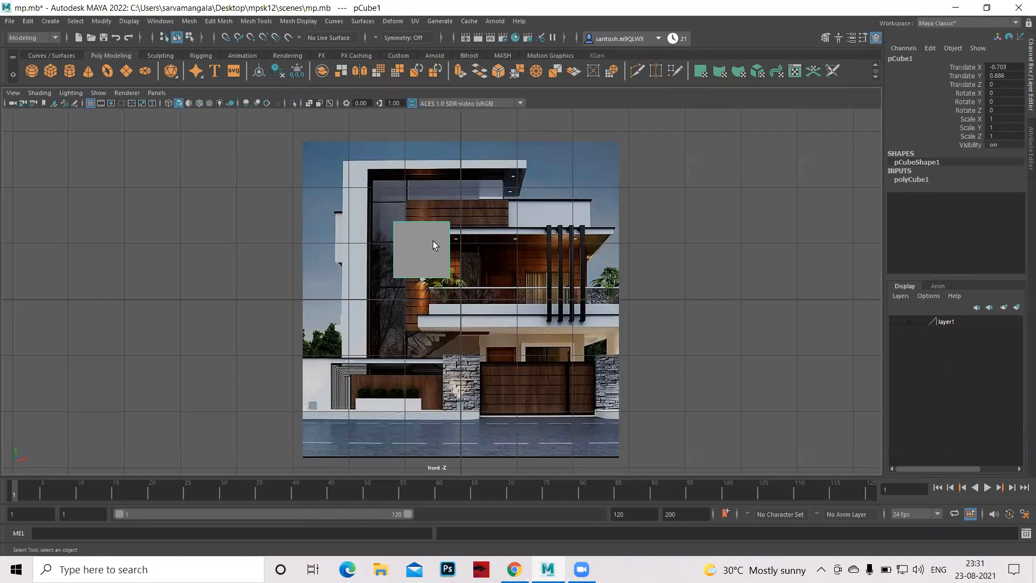
pyautogui.press('4')
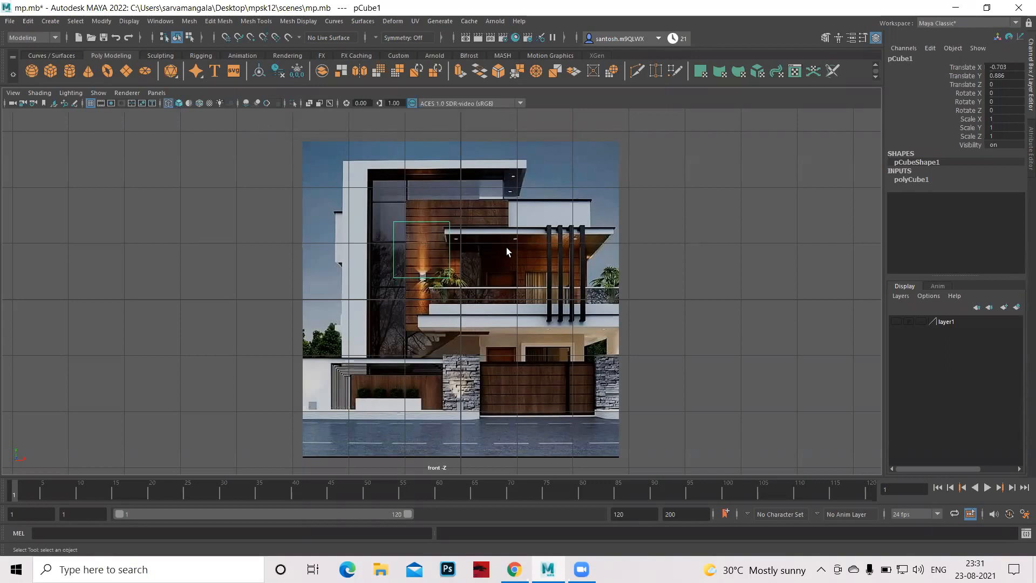
pyautogui.press('5')
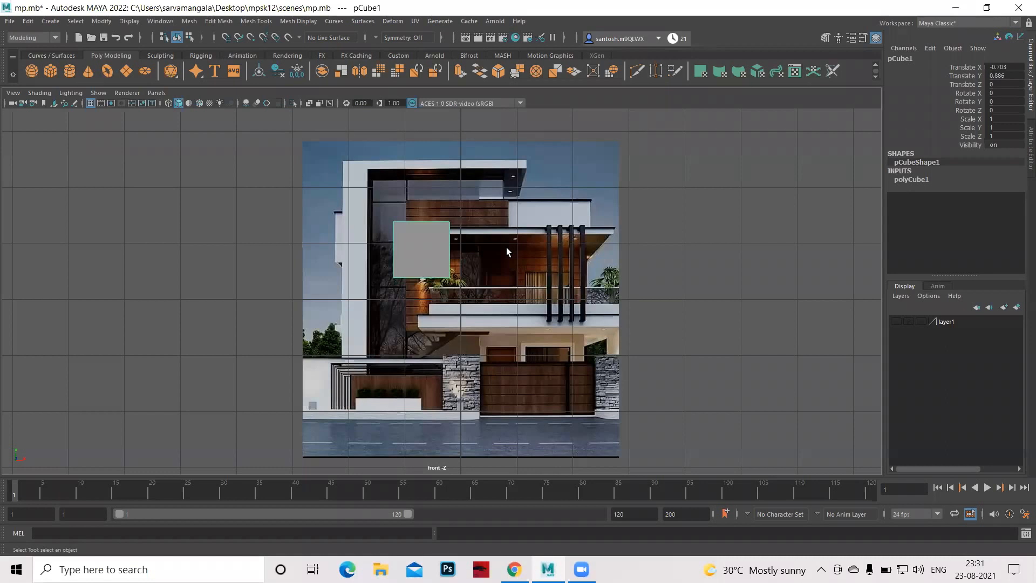
pyautogui.press('4')
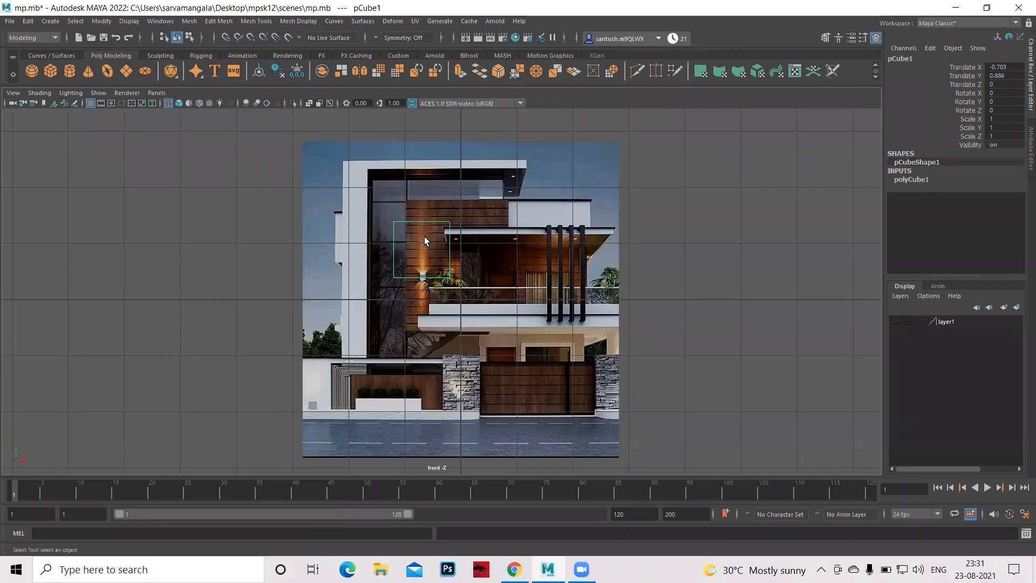
# Try scaling the cube uniformly to about 2.97 and undo the scaling
pyautogui.press('r')
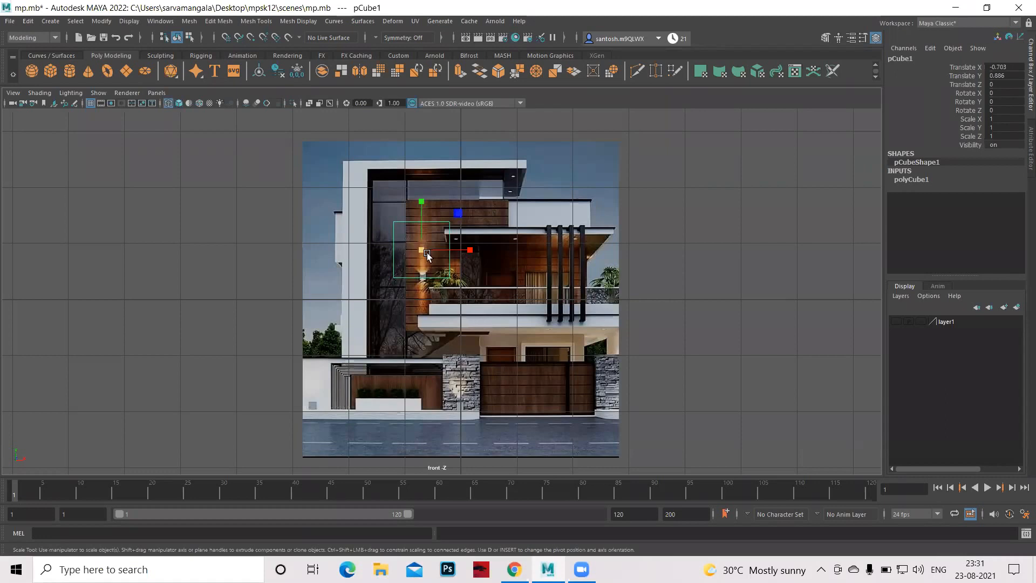
pyautogui.moveTo(421, 251); pyautogui.dragTo(516, 399)
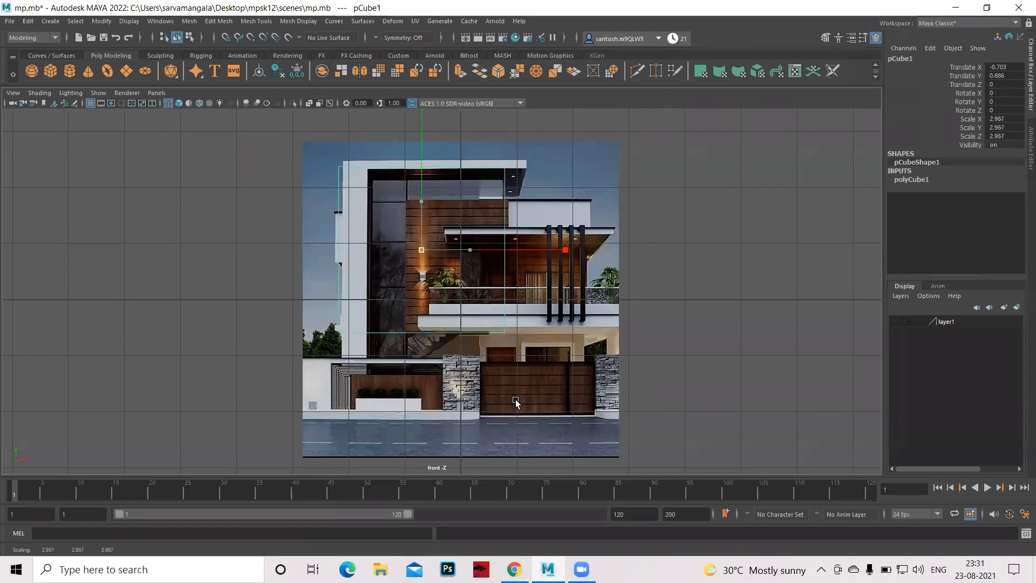
pyautogui.hotkey('ctrl', 'z')
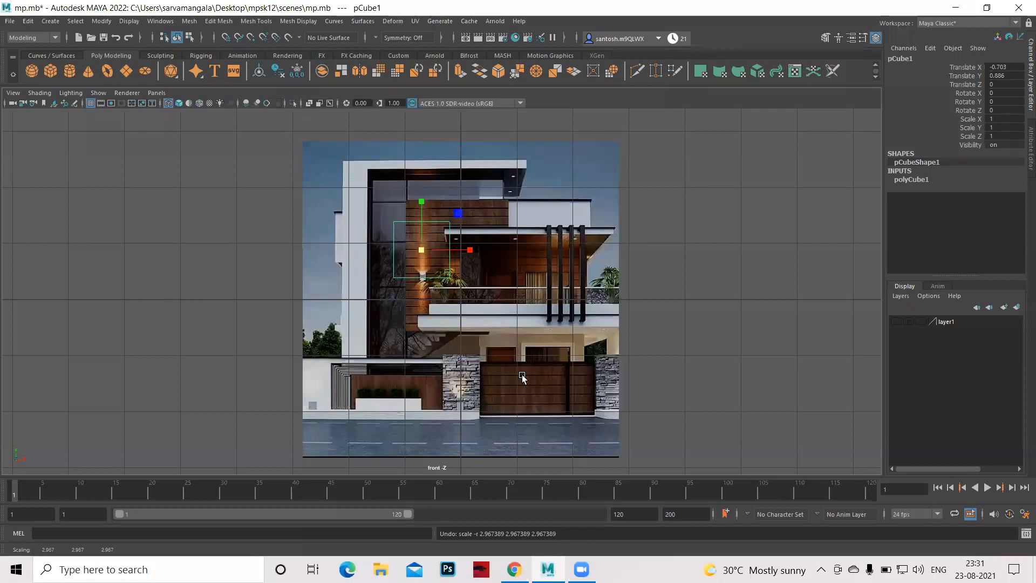
# Move the cube's left vertices to the outer edge of the left white pillar and its top vertices up to the roof slab's upper edge
pyautogui.press('q')
pyautogui.rightClick(449, 233)
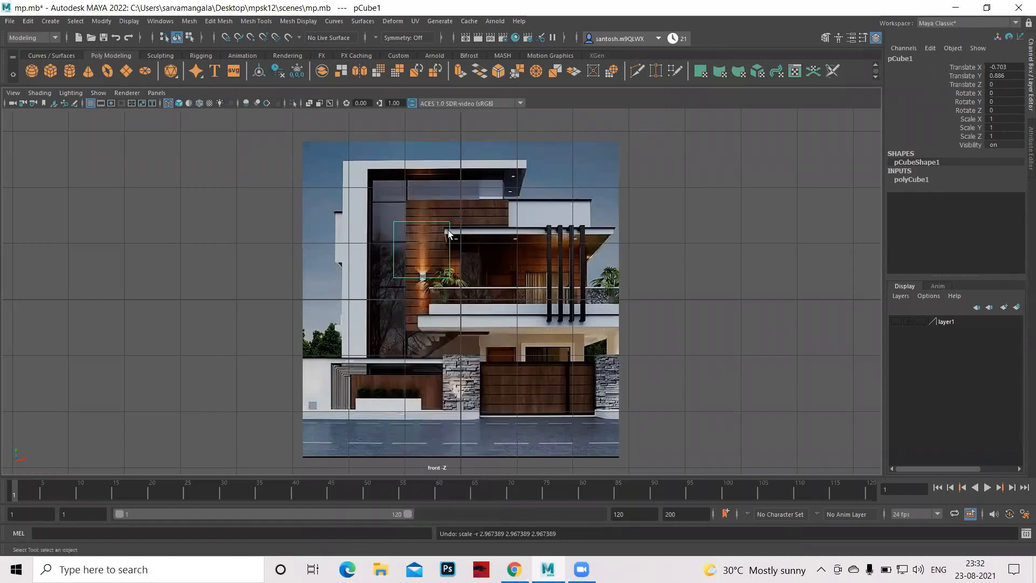
pyautogui.moveTo(448, 230); pyautogui.dragTo(382, 234, button='right')
pyautogui.moveTo(367, 184); pyautogui.dragTo(508, 260)
pyautogui.press('w')
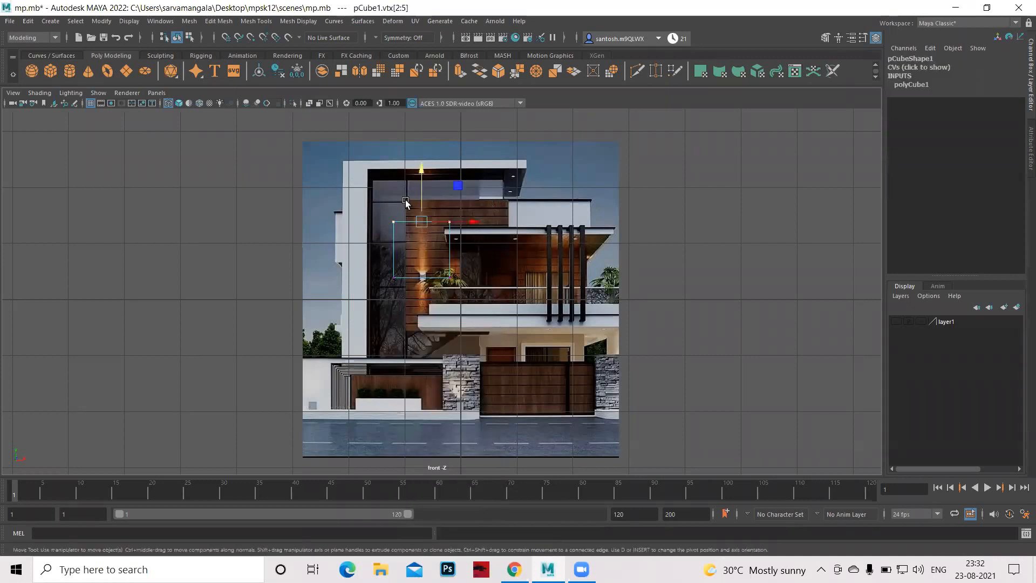
pyautogui.moveTo(422, 174); pyautogui.dragTo(425, 129)
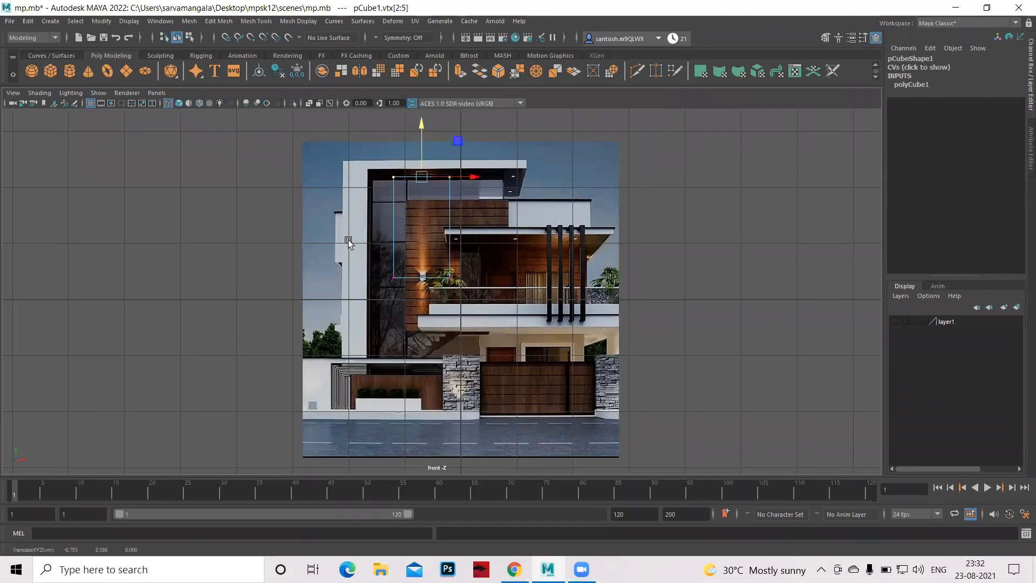
pyautogui.moveTo(365, 161); pyautogui.dragTo(409, 341)
pyautogui.moveTo(446, 227); pyautogui.dragTo(396, 235)
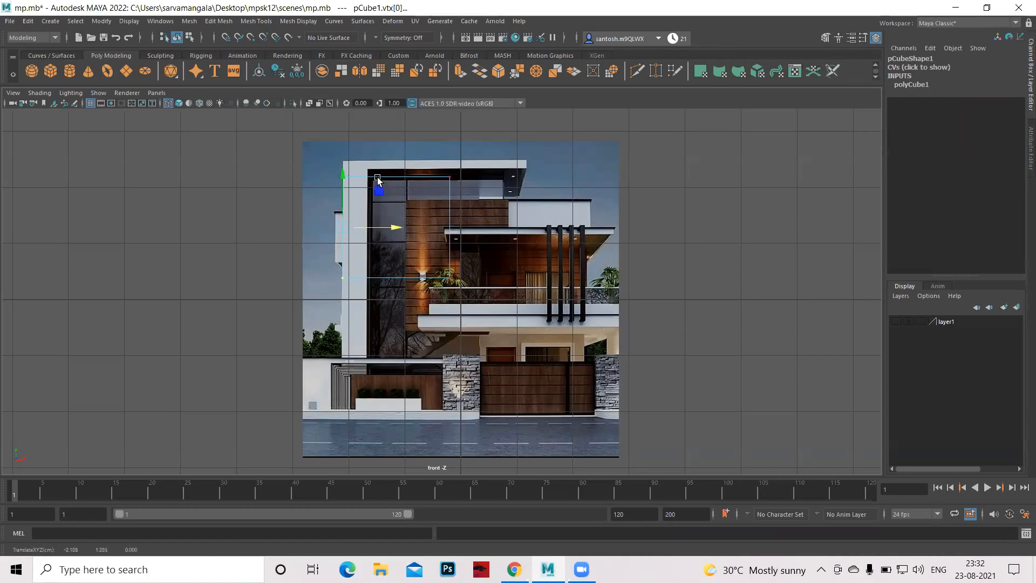
pyautogui.moveTo(275, 137); pyautogui.dragTo(497, 208)
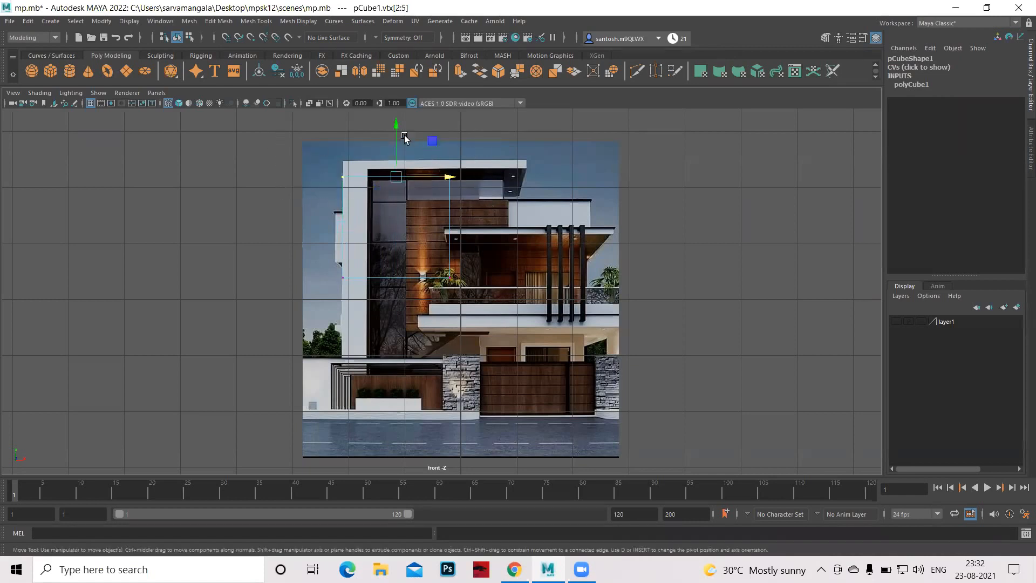
pyautogui.moveTo(397, 126); pyautogui.dragTo(489, 385)
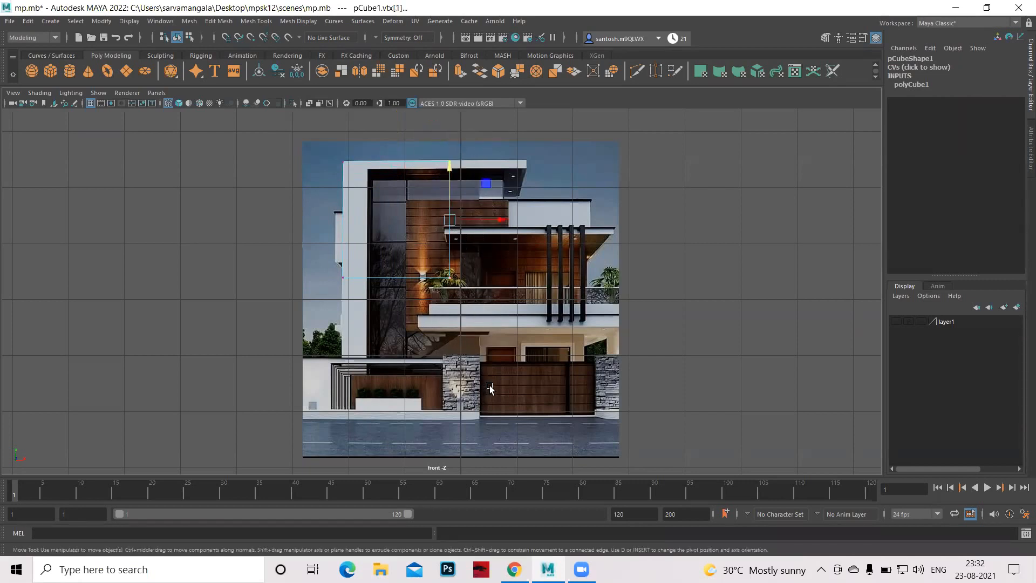
# Move the cube's right vertices near the roof slab's right end and its bottom vertices down to the road edge, and return to object mode
pyautogui.moveTo(503, 221); pyautogui.dragTo(557, 218)
pyautogui.moveTo(309, 244); pyautogui.dragTo(566, 371)
pyautogui.moveTo(422, 227); pyautogui.dragTo(437, 373)
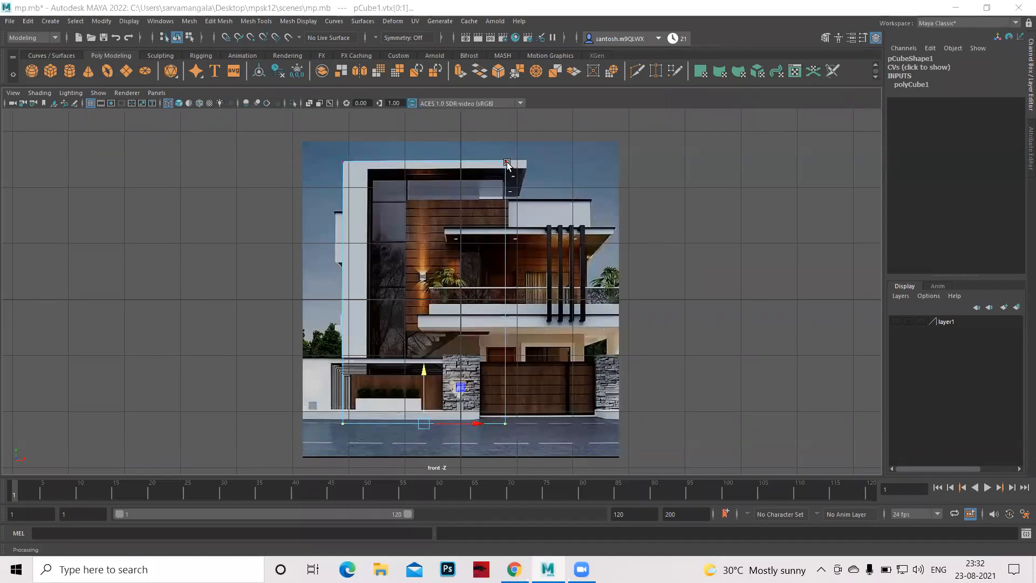
pyautogui.moveTo(507, 166); pyautogui.dragTo(569, 135, button='right')
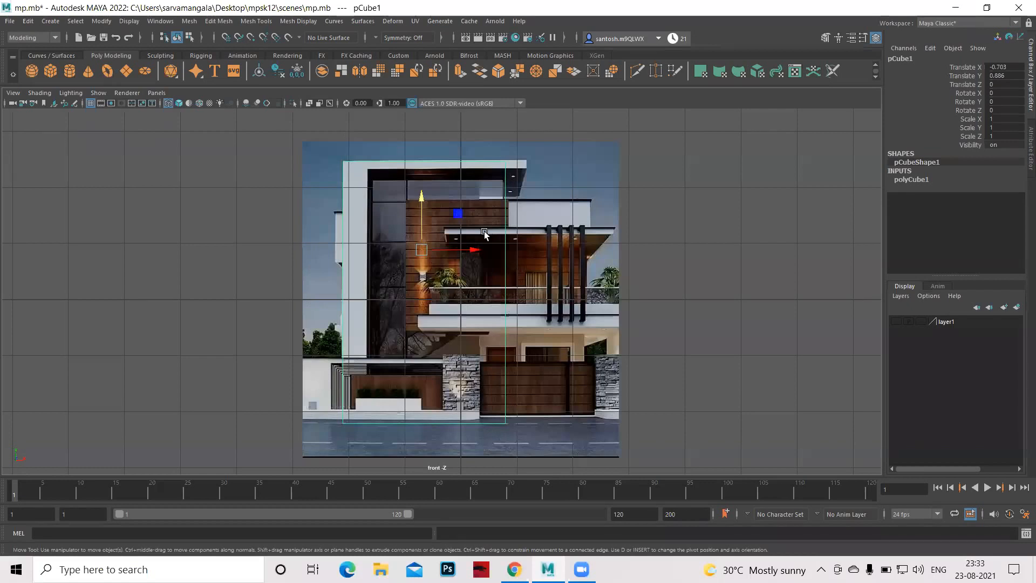
pyautogui.press('q')
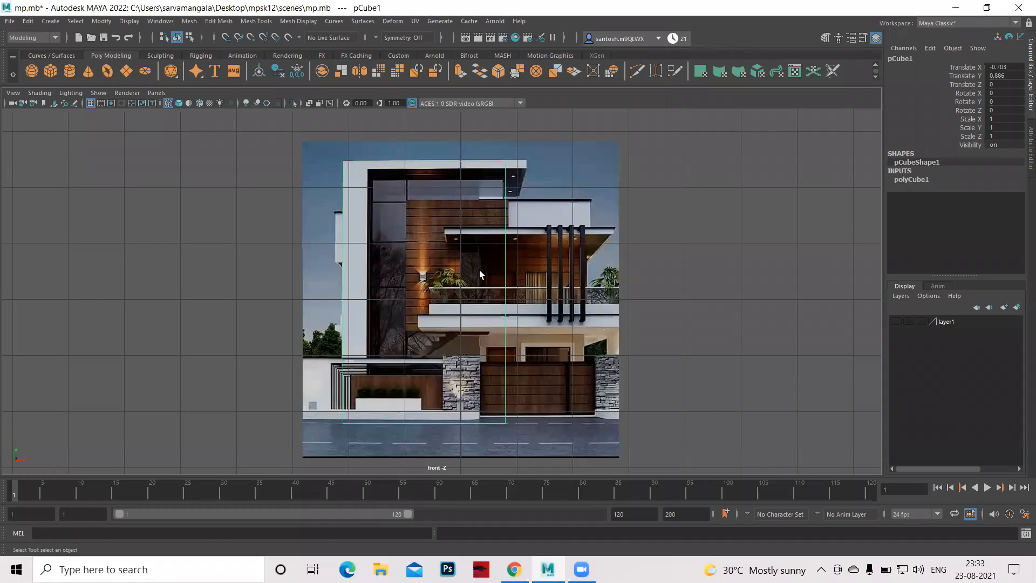
pyautogui.click(13, 94)
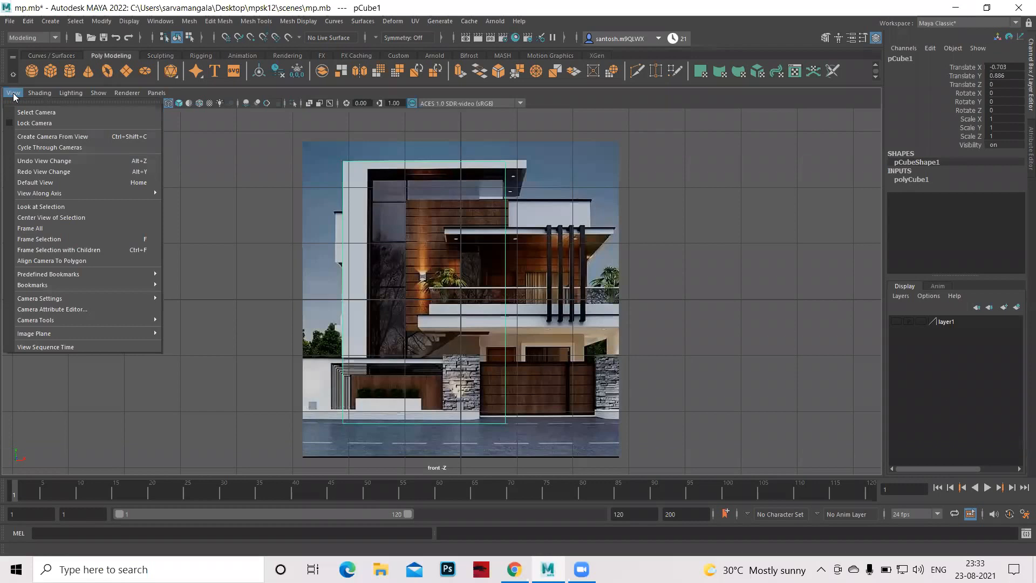
pyautogui.moveTo(61, 335)
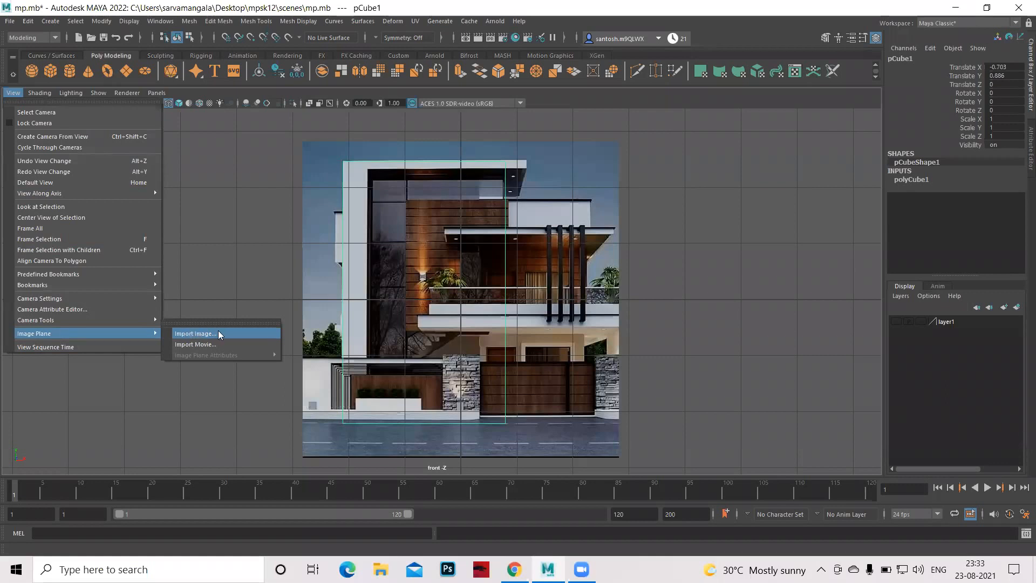
pyautogui.click(201, 284)
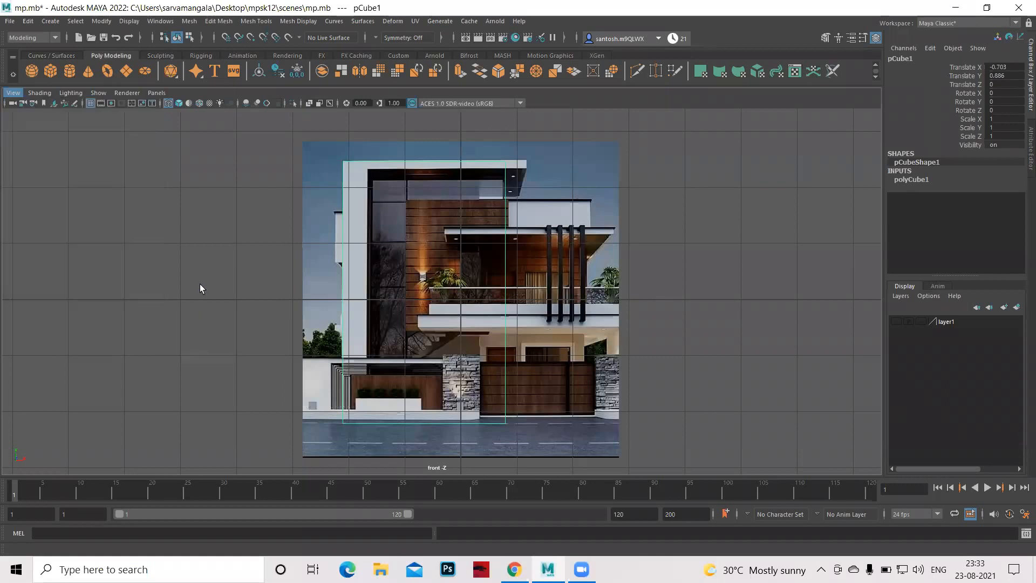
pyautogui.click(200, 284)
# Move the cube forward in front of the house image to about Z 1.43
pyautogui.moveTo(293, 197); pyautogui.dragTo(377, 306)
pyautogui.press('space')
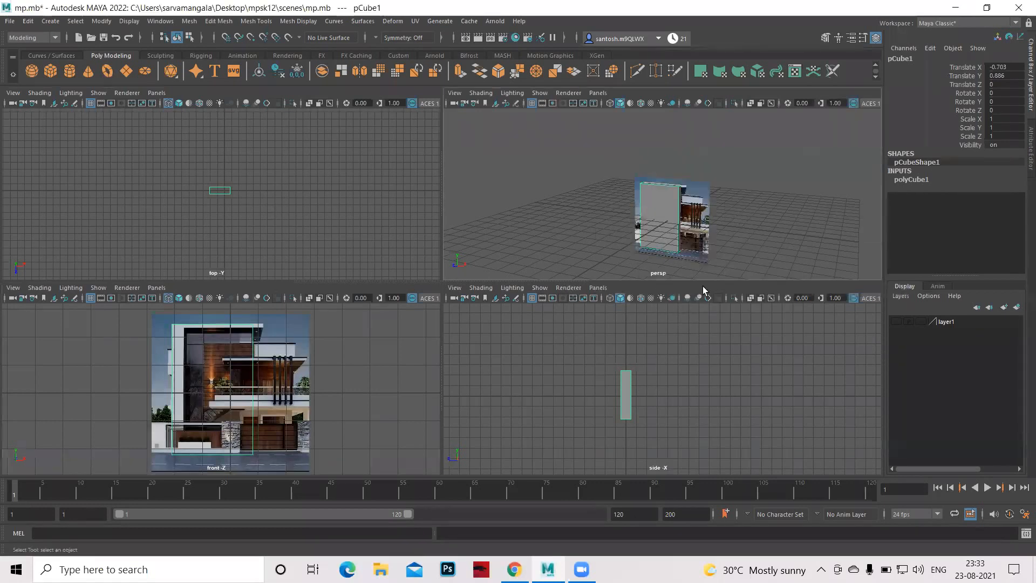
pyautogui.press('space')
pyautogui.keyDown('alt'); pyautogui.moveTo(578, 363); pyautogui.dragTo(396, 377); pyautogui.keyUp('alt')
pyautogui.moveTo(415, 343)
pyautogui.keyDown('alt'); pyautogui.mouseDown()
pyautogui.moveTo(685, 404)
pyautogui.moveTo(418, 360)
pyautogui.moveTo(407, 339)
pyautogui.mouseUp(); pyautogui.keyUp('alt')
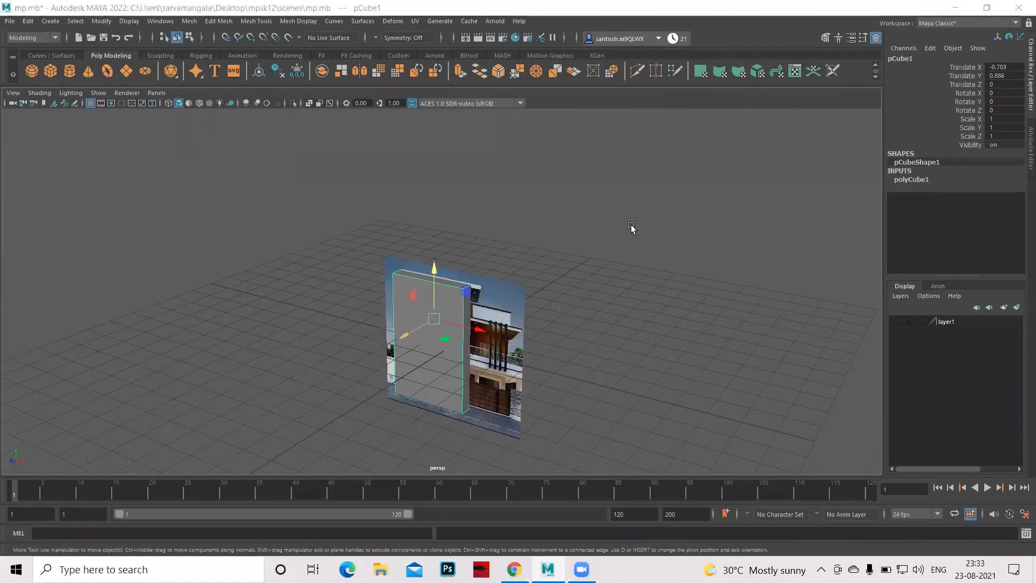
pyautogui.press('space')
pyautogui.moveTo(626, 226); pyautogui.dragTo(611, 238)
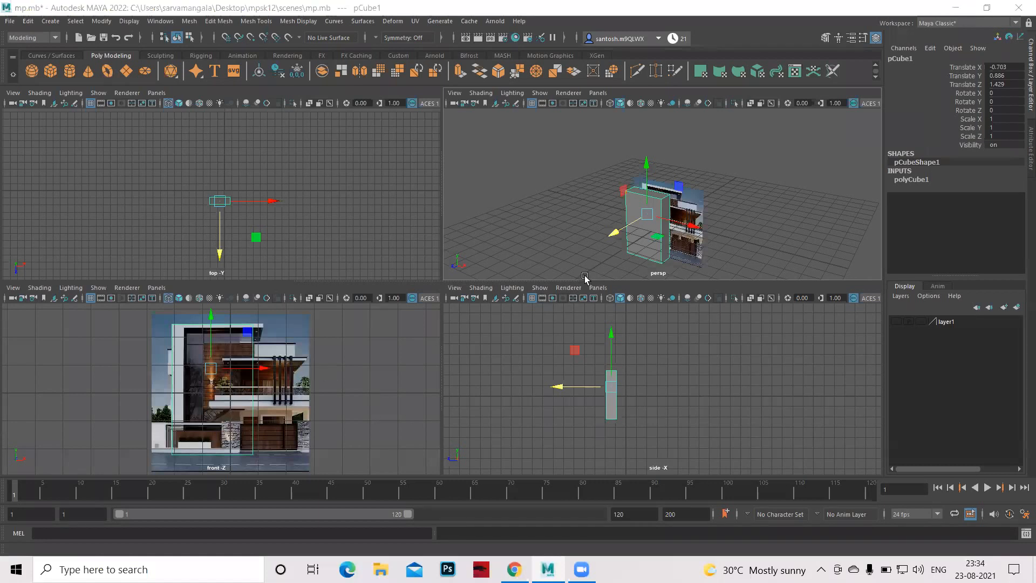
# In the front view, insert a vertical edge loop along the white pillar's inner edge and a horizontal one along the roof slab's underside
pyautogui.press('space')
pyautogui.click(344, 202)
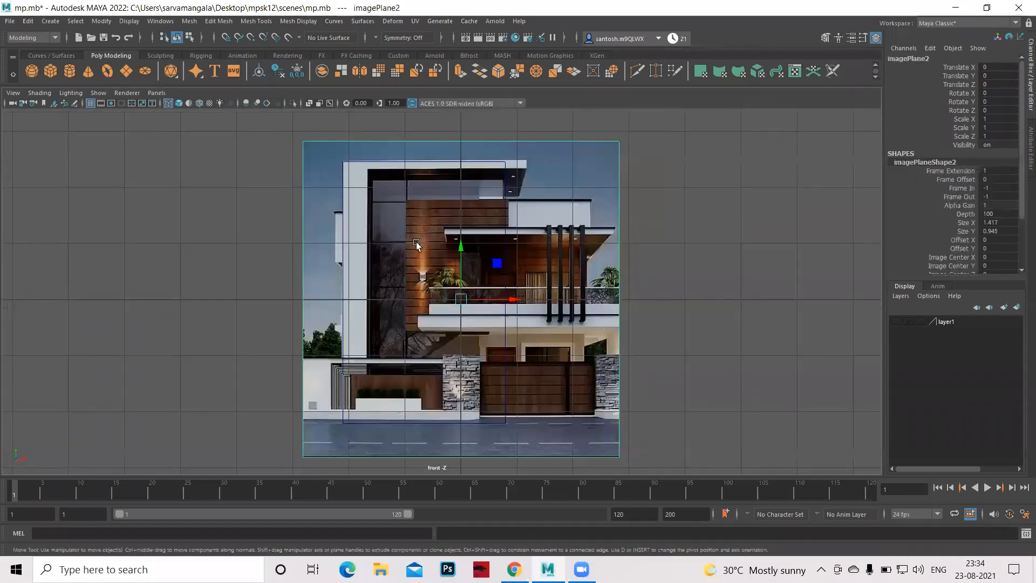
pyautogui.hotkey('ctrl', 'z')
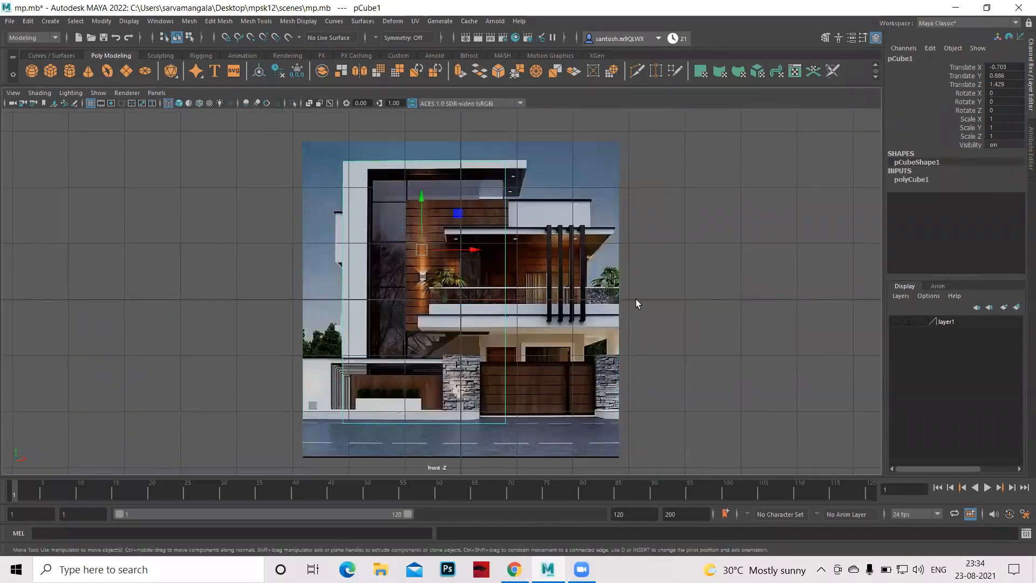
pyautogui.press('q')
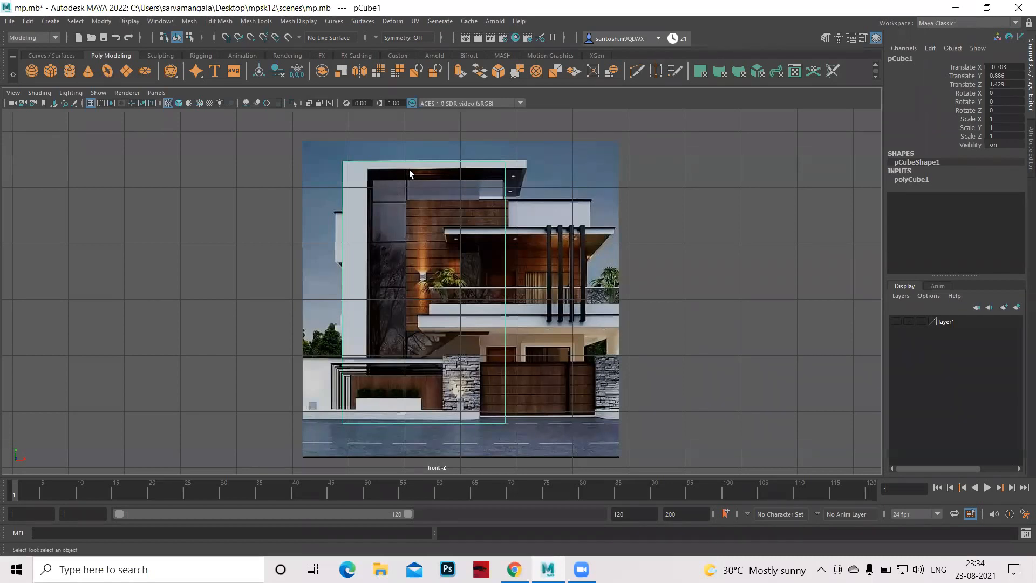
pyautogui.keyDown('shift'); pyautogui.moveTo(416, 171); pyautogui.dragTo(358, 188, button='right'); pyautogui.keyUp('shift')
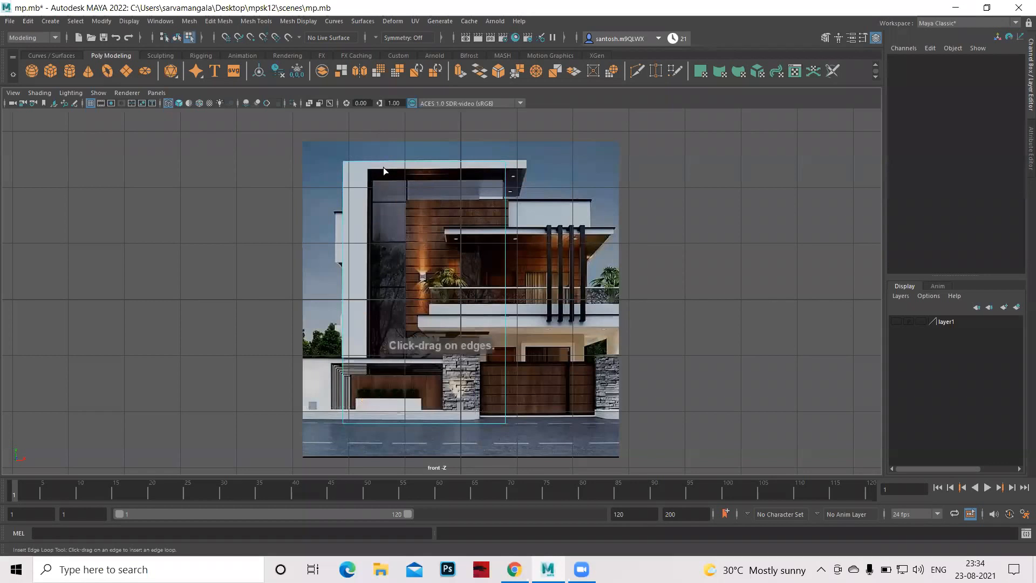
pyautogui.click(366, 162)
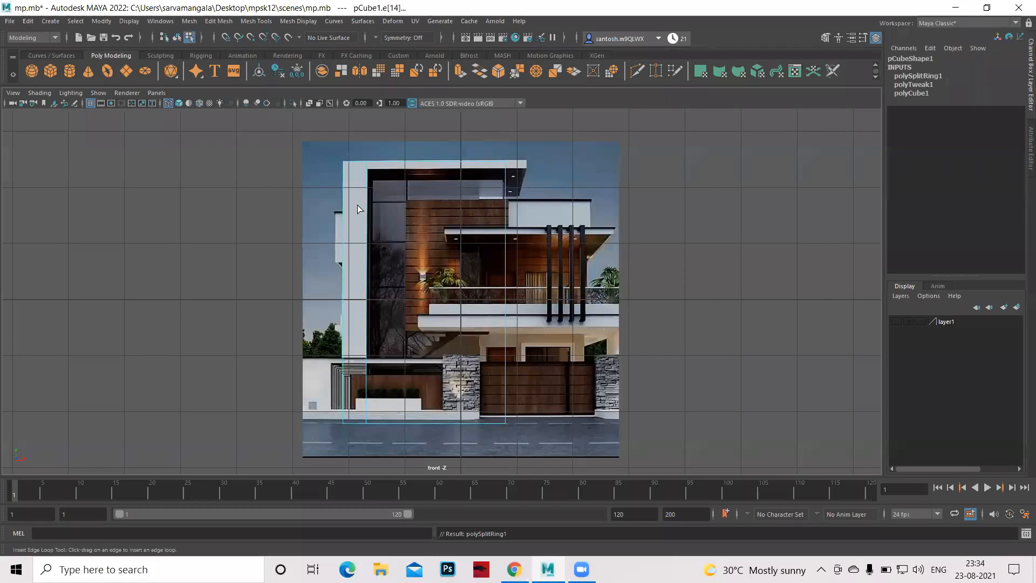
pyautogui.click(367, 172)
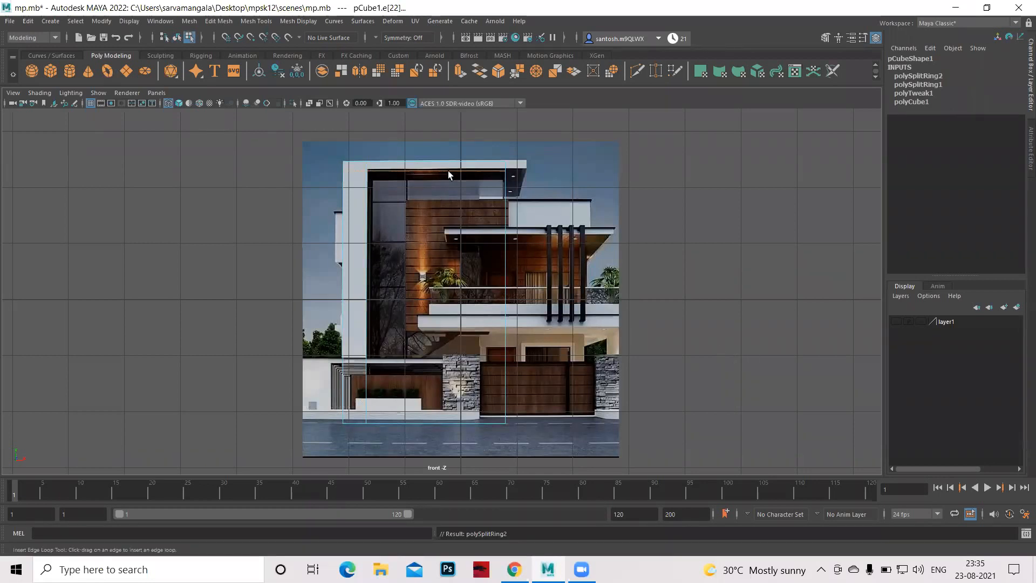
pyautogui.moveTo(449, 171); pyautogui.dragTo(492, 156, button='right')
pyautogui.click(393, 223)
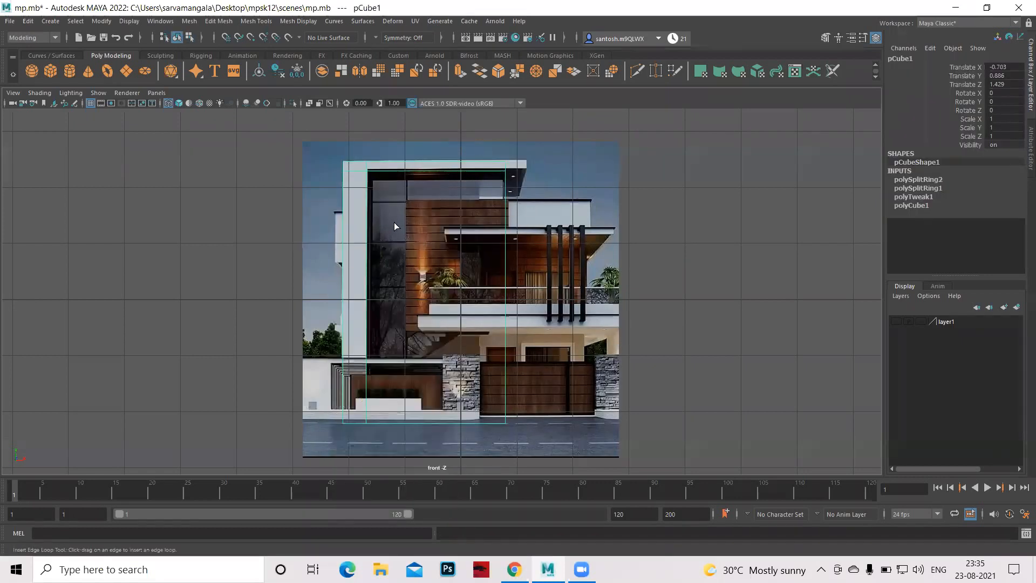
# Extrude the cube's large front face inward to form a recess behind the pillar and roof slab, and return to object mode
pyautogui.moveTo(394, 222); pyautogui.dragTo(394, 222, button='right')
pyautogui.moveTo(374, 170); pyautogui.dragTo(402, 256, button='right')
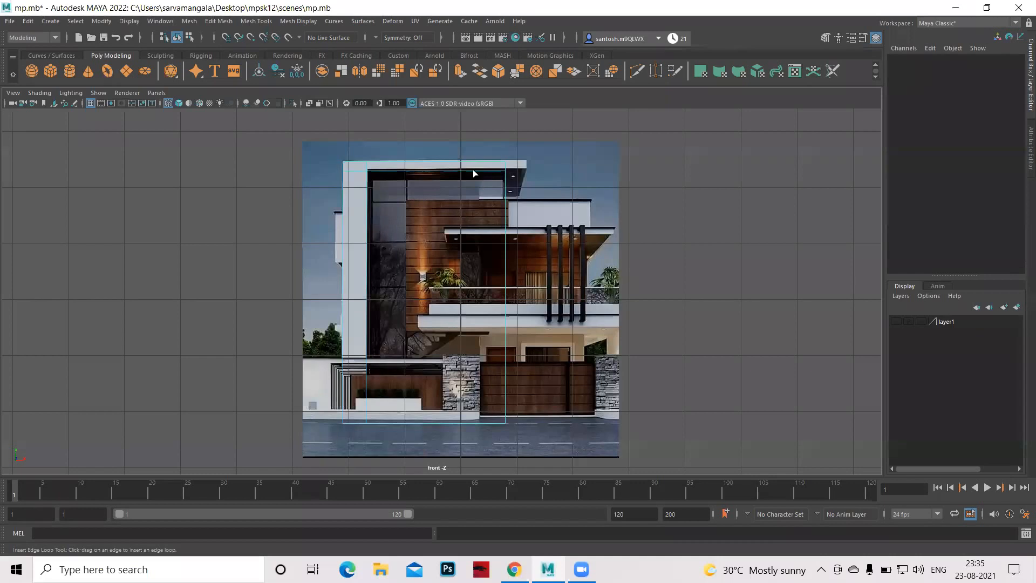
pyautogui.press('space')
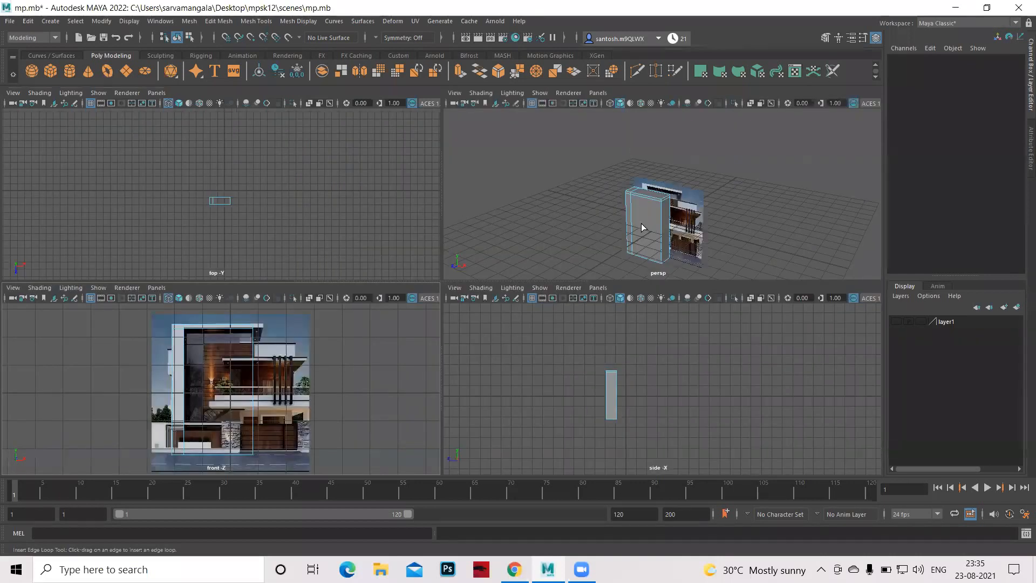
pyautogui.press('space')
pyautogui.moveTo(407, 274); pyautogui.dragTo(409, 355, button='right')
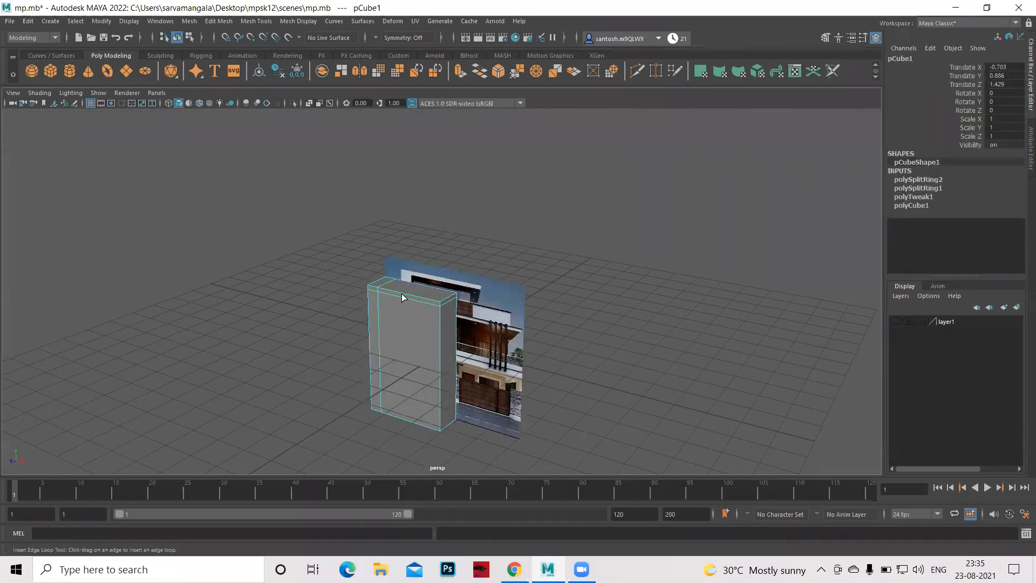
pyautogui.moveTo(402, 297); pyautogui.dragTo(459, 260, button='right')
pyautogui.press('q')
pyautogui.rightClick(398, 326)
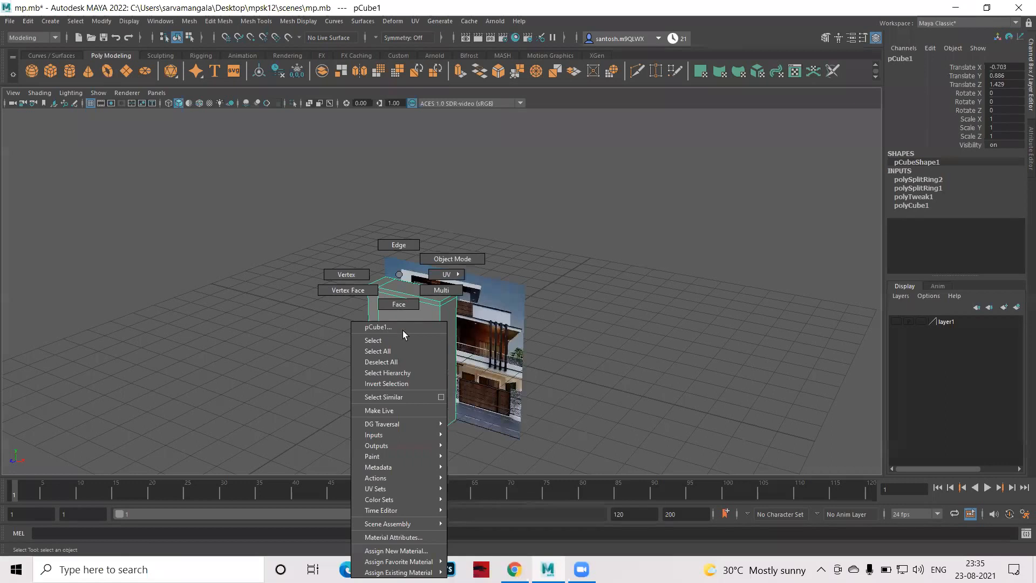
pyautogui.click(410, 334)
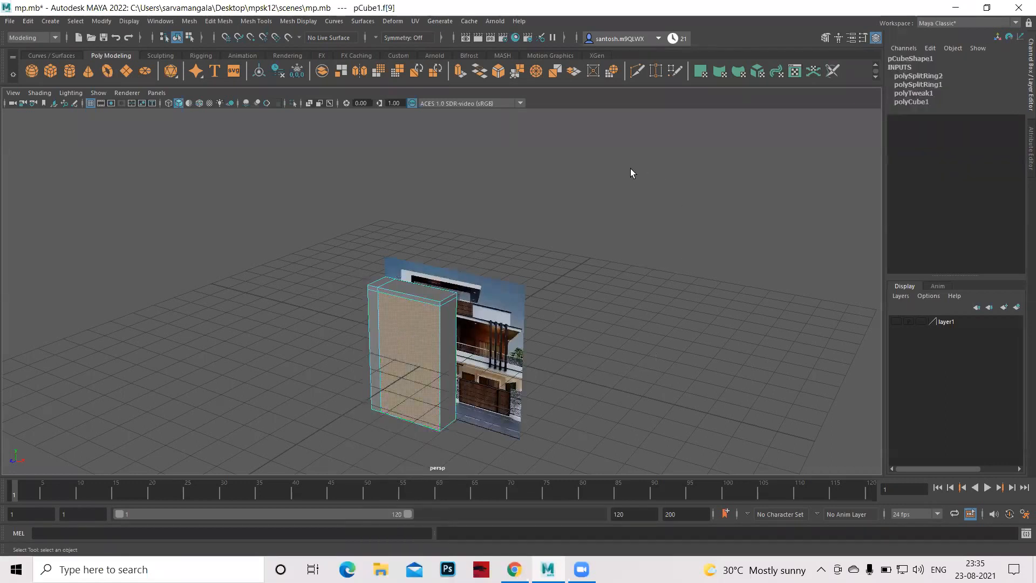
pyautogui.press('space')
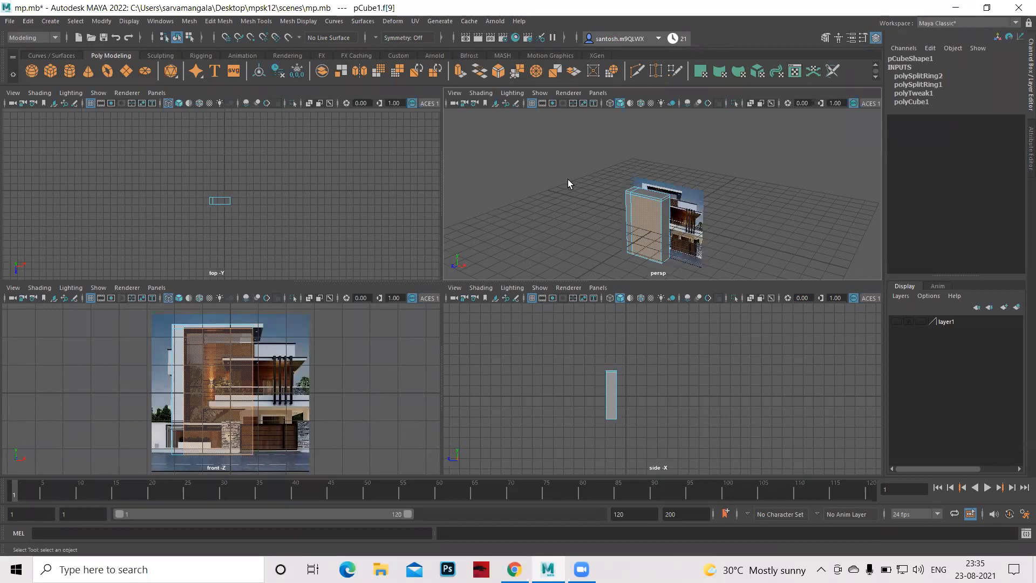
pyautogui.keyDown('shift'); pyautogui.moveTo(569, 179); pyautogui.dragTo(569, 213, button='right'); pyautogui.keyUp('shift')
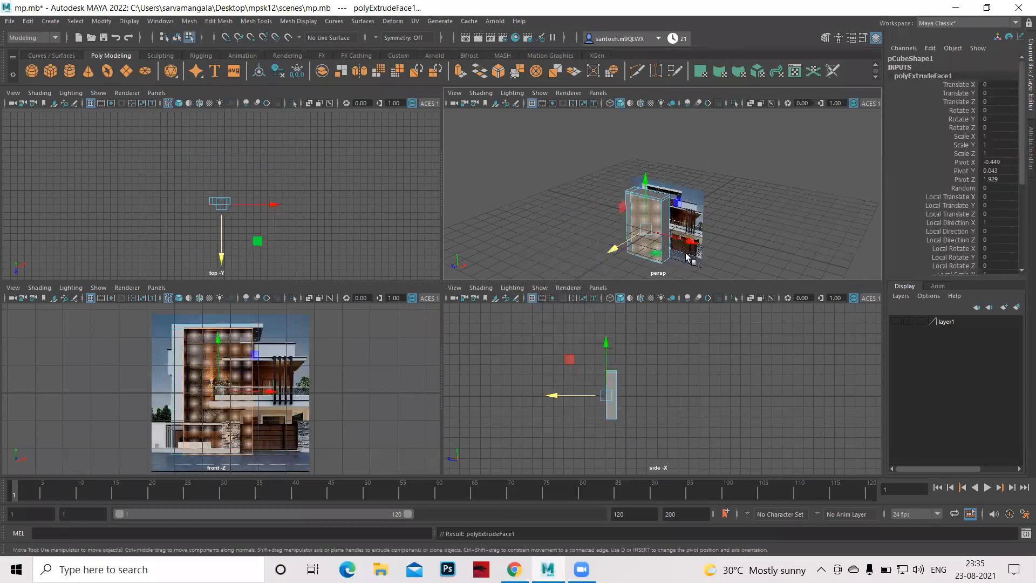
pyautogui.keyDown('alt'); pyautogui.moveTo(708, 229); pyautogui.dragTo(725, 229); pyautogui.keyUp('alt')
pyautogui.scroll(5, 763, 234)
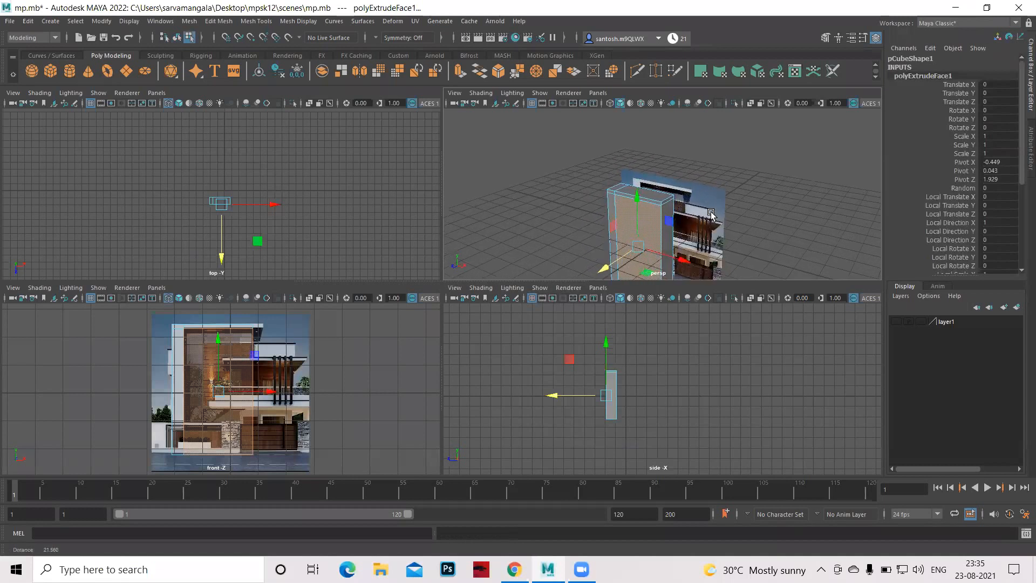
pyautogui.keyDown('alt'); pyautogui.moveTo(604, 263); pyautogui.dragTo(607, 238, button='middle'); pyautogui.keyUp('alt')
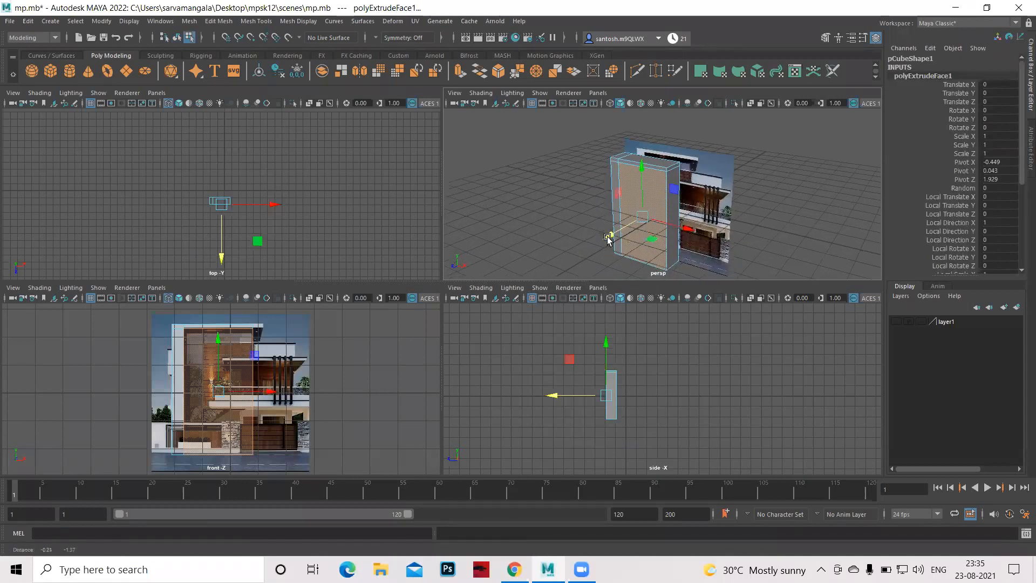
pyautogui.moveTo(610, 237); pyautogui.dragTo(614, 238)
pyautogui.press('w')
pyautogui.click(523, 197)
pyautogui.moveTo(615, 185); pyautogui.dragTo(675, 162, button='right')
pyautogui.click(545, 174)
pyautogui.moveTo(548, 229)
pyautogui.keyDown('alt'); pyautogui.mouseDown()
pyautogui.moveTo(585, 216)
pyautogui.moveTo(545, 209)
pyautogui.mouseUp(); pyautogui.keyUp('alt')
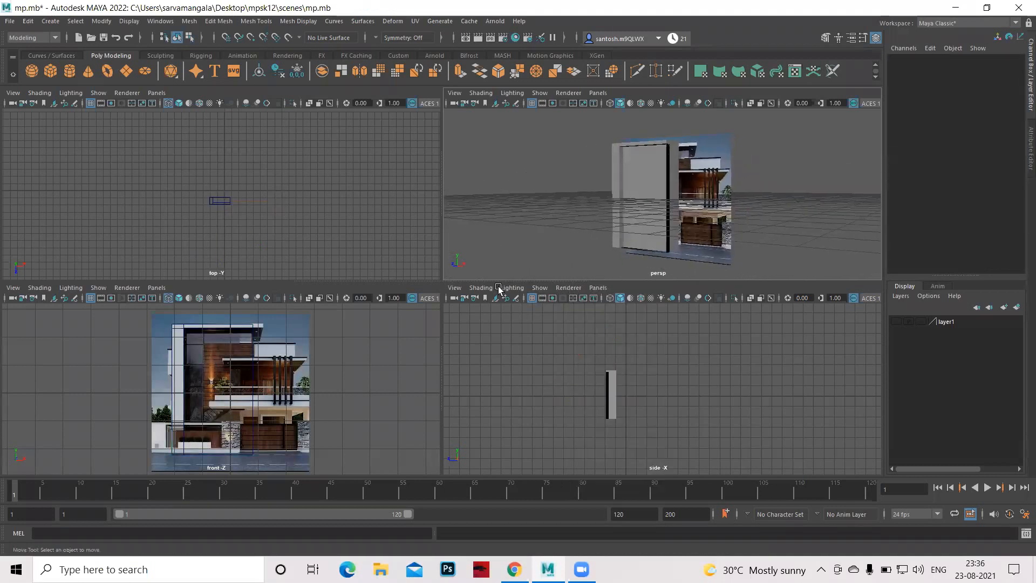
# In the front view, move the cube's top row of vertices up to the roof slab's upper edge in the image
pyautogui.press('space')
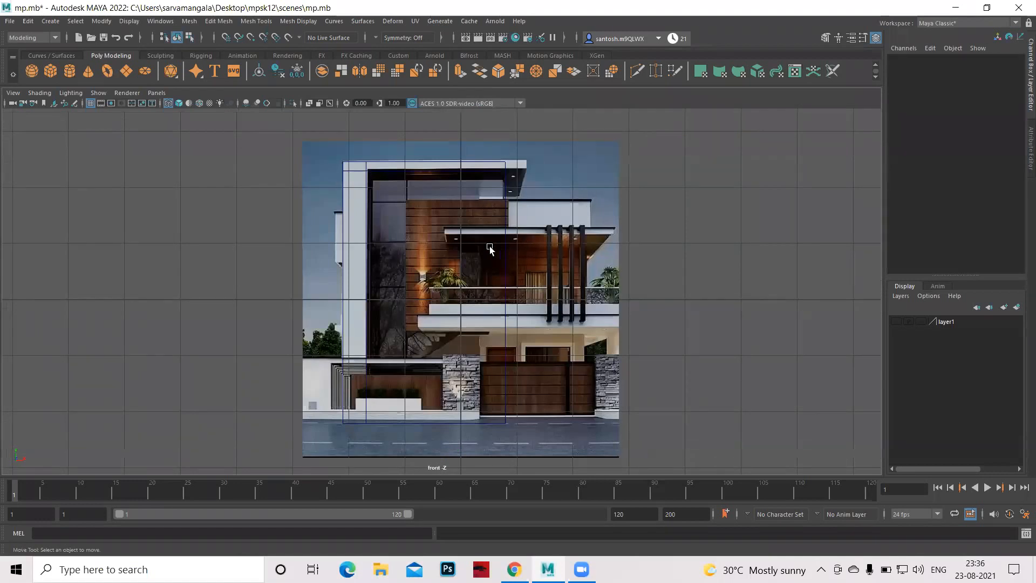
pyautogui.moveTo(489, 248); pyautogui.dragTo(533, 291)
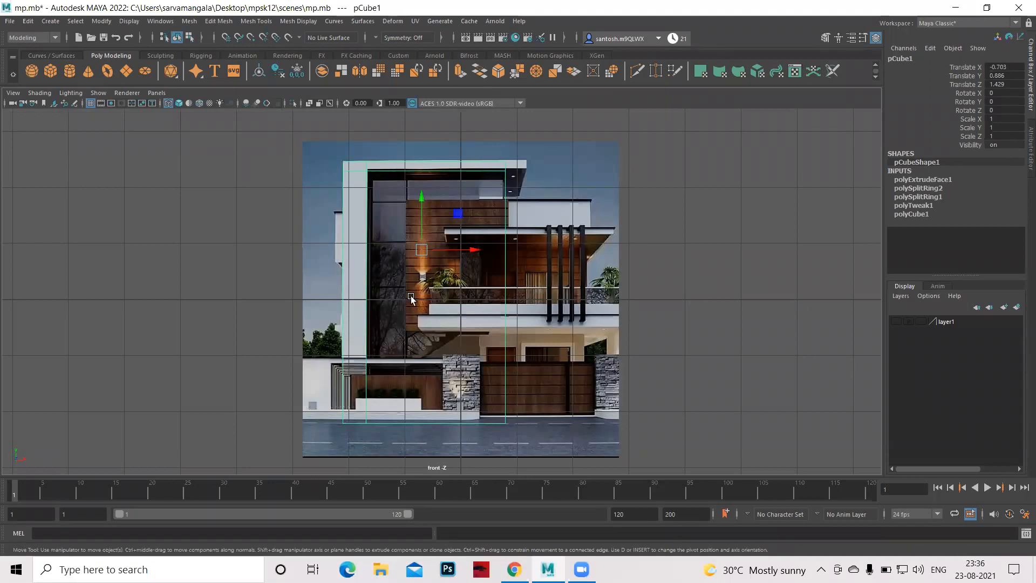
pyautogui.scroll(2, 523, 371)
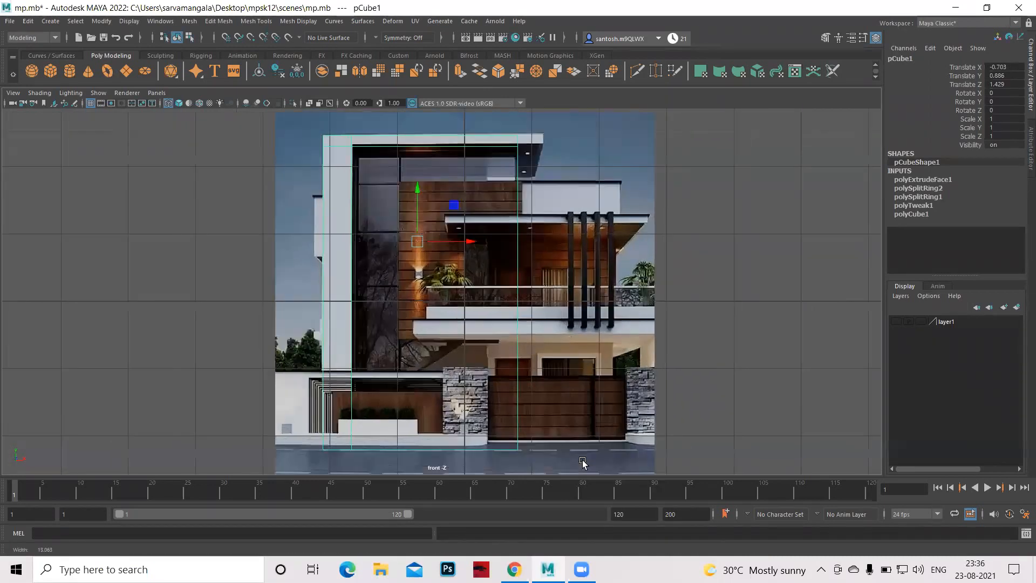
pyautogui.scroll(1, 557, 279)
pyautogui.scroll(1, 518, 274)
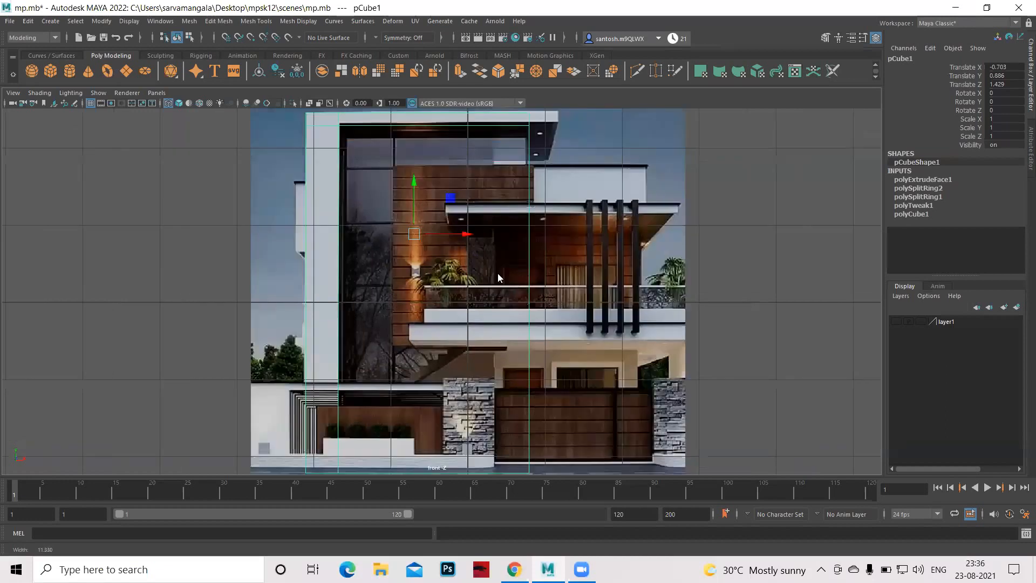
pyautogui.scroll(1, 497, 273)
pyautogui.scroll(1, 381, 289)
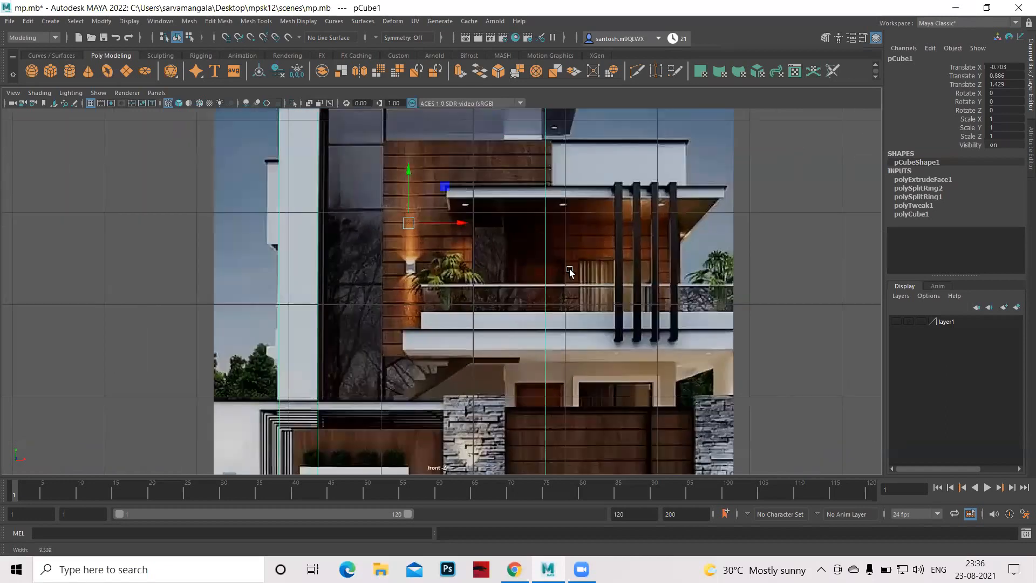
pyautogui.keyDown('alt'); pyautogui.moveTo(460, 236); pyautogui.dragTo(461, 240, button='middle'); pyautogui.keyUp('alt')
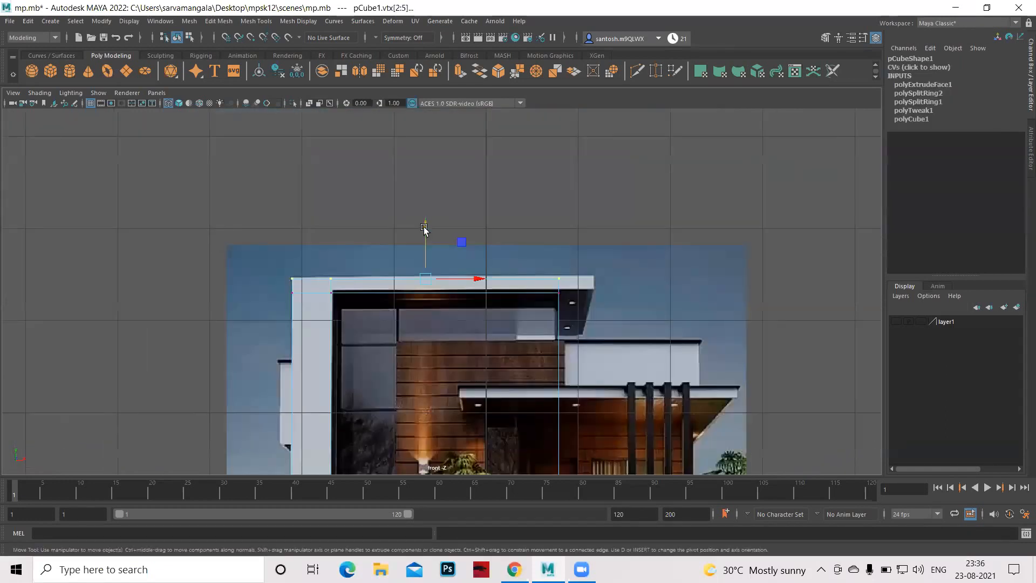
pyautogui.moveTo(425, 224); pyautogui.dragTo(426, 222)
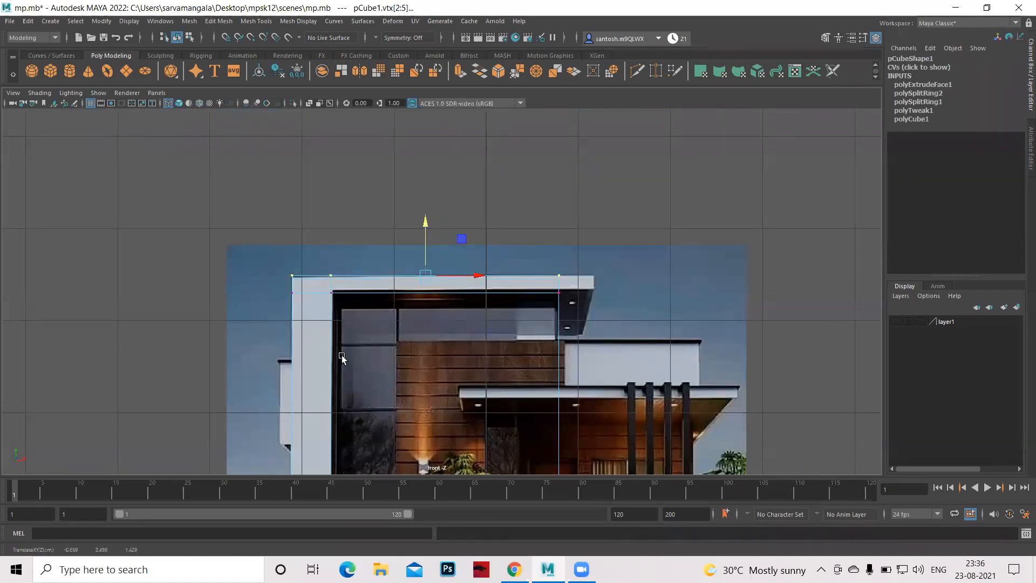
# Move the cube's second row of vertices up to the roof slab's underside and return to object mode with the cube selected
pyautogui.moveTo(279, 288); pyautogui.dragTo(598, 335)
pyautogui.moveTo(426, 238); pyautogui.dragTo(425, 237)
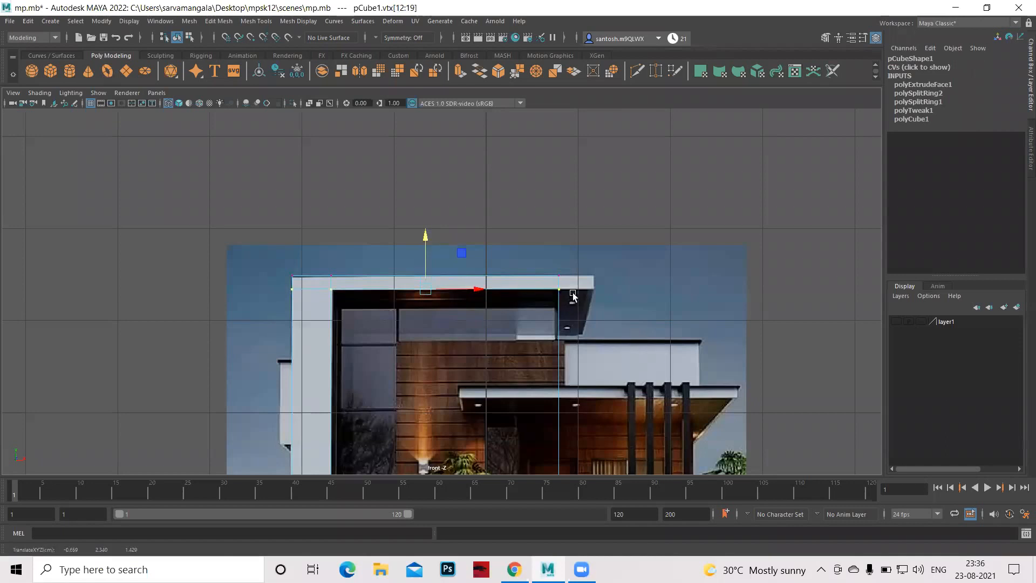
pyautogui.moveTo(558, 275); pyautogui.dragTo(612, 259, button='right')
pyautogui.click(594, 277)
pyautogui.click(540, 283)
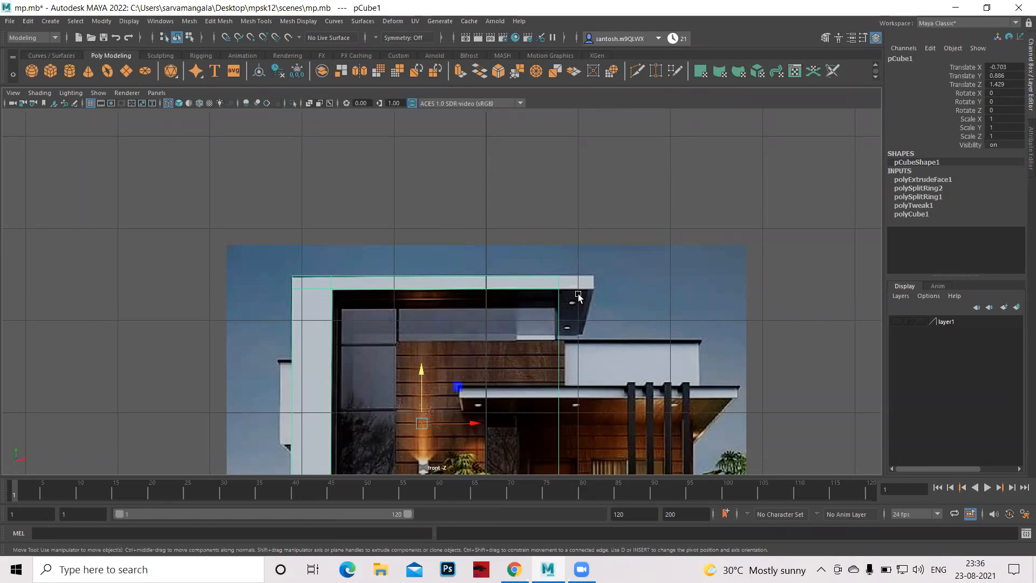
# Extrude the small face at the roof slab's right end outward to the slab's tip in the image
pyautogui.press('q')
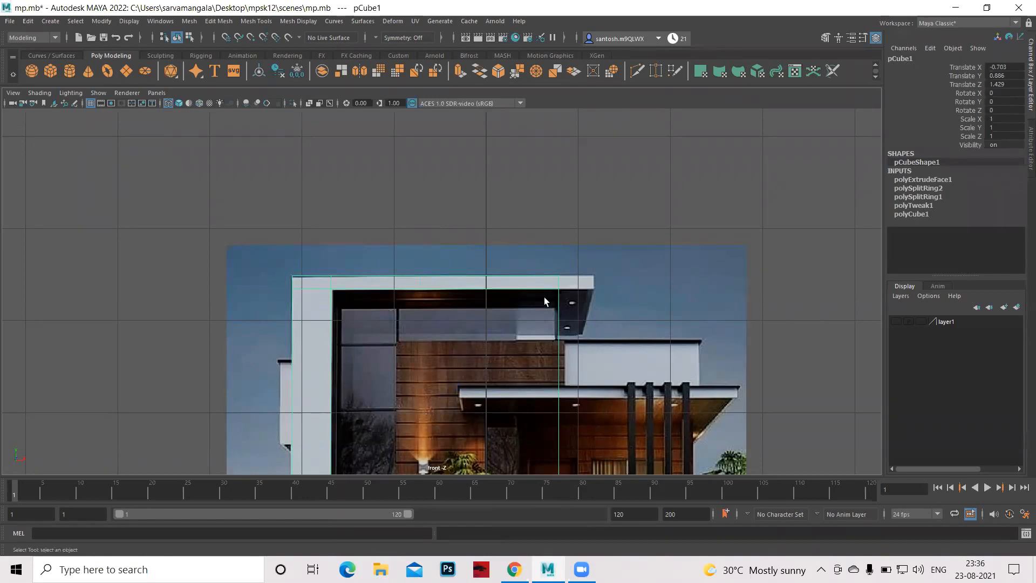
pyautogui.moveTo(544, 297)
pyautogui.mouseDown(button='right')
pyautogui.moveTo(552, 276)
pyautogui.moveTo(553, 303)
pyautogui.mouseUp(button='right')
pyautogui.rightClick(554, 276)
pyautogui.press('space')
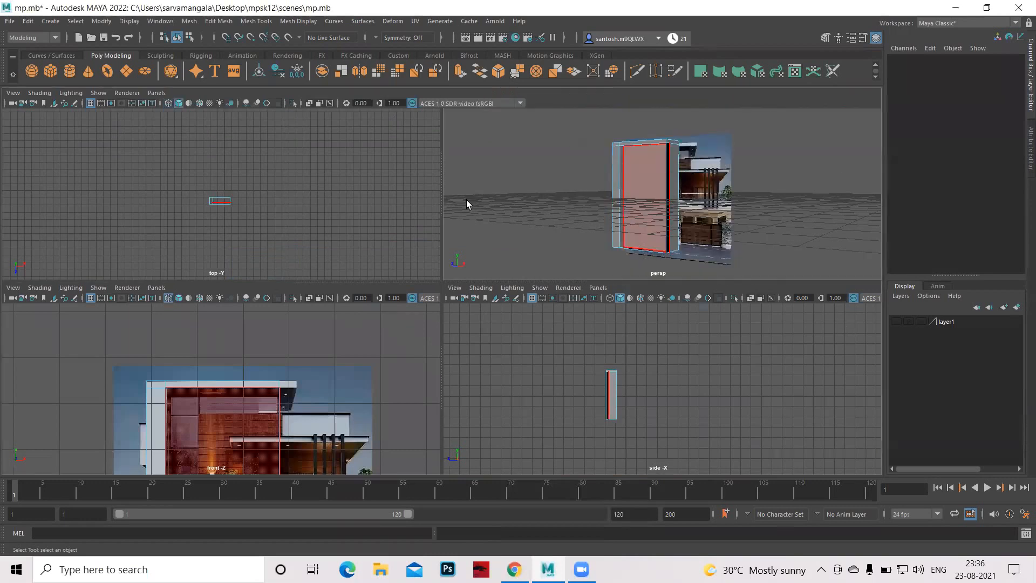
pyautogui.press('space')
pyautogui.scroll(3, 467, 200)
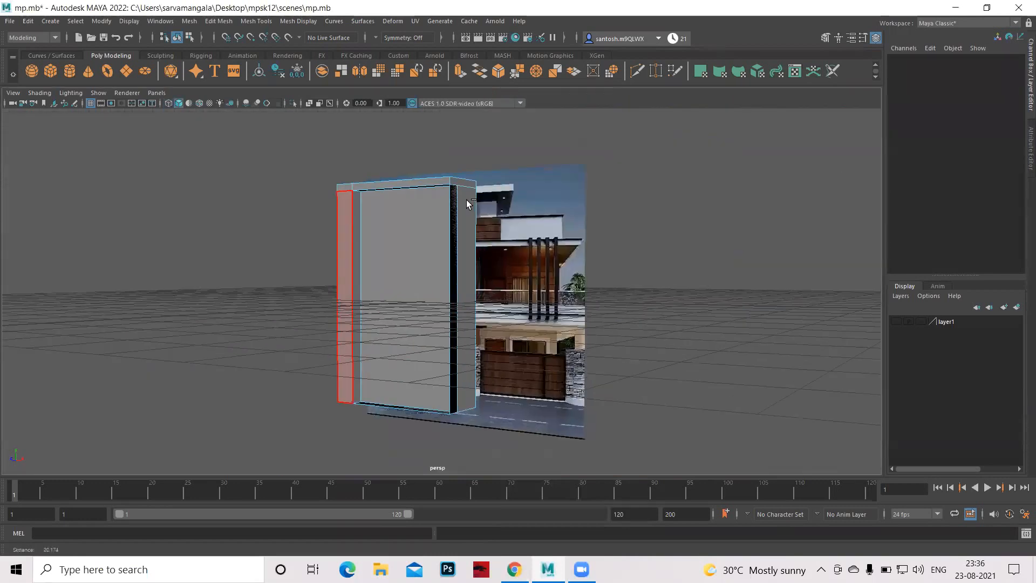
pyautogui.scroll(2, 467, 227)
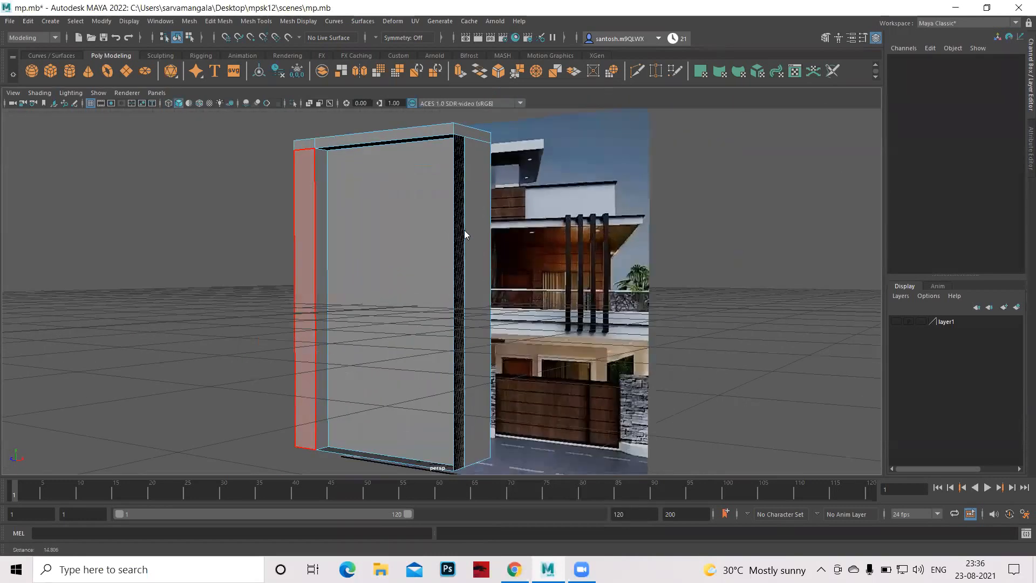
pyautogui.keyDown('alt'); pyautogui.moveTo(465, 232); pyautogui.dragTo(463, 297, button='middle'); pyautogui.keyUp('alt')
pyautogui.click(467, 201)
pyautogui.keyDown('shift'); pyautogui.rightClick(467, 200); pyautogui.keyUp('shift')
pyautogui.click(465, 230)
pyautogui.press('space')
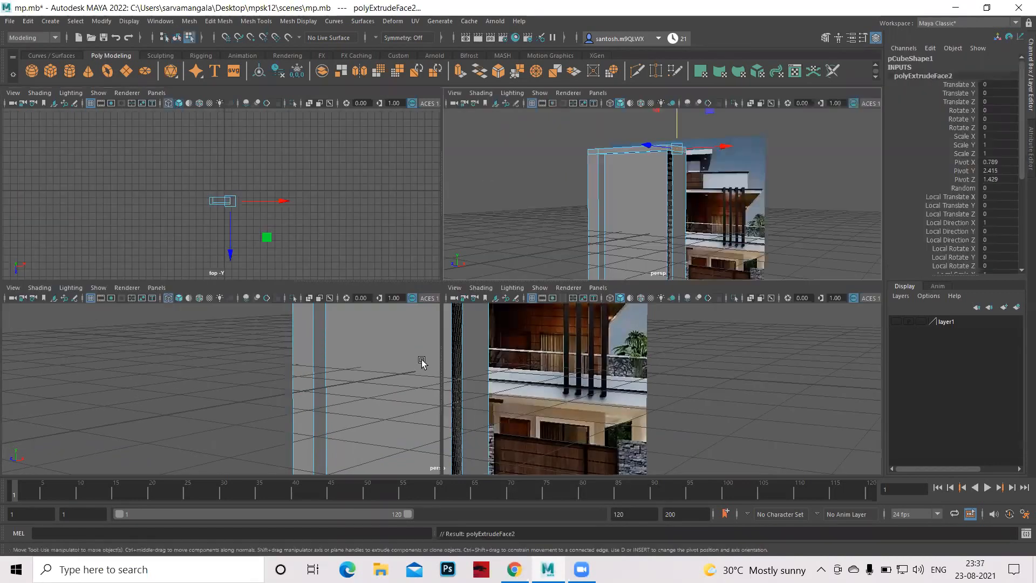
pyautogui.press('space')
pyautogui.moveTo(612, 284); pyautogui.dragTo(644, 284)
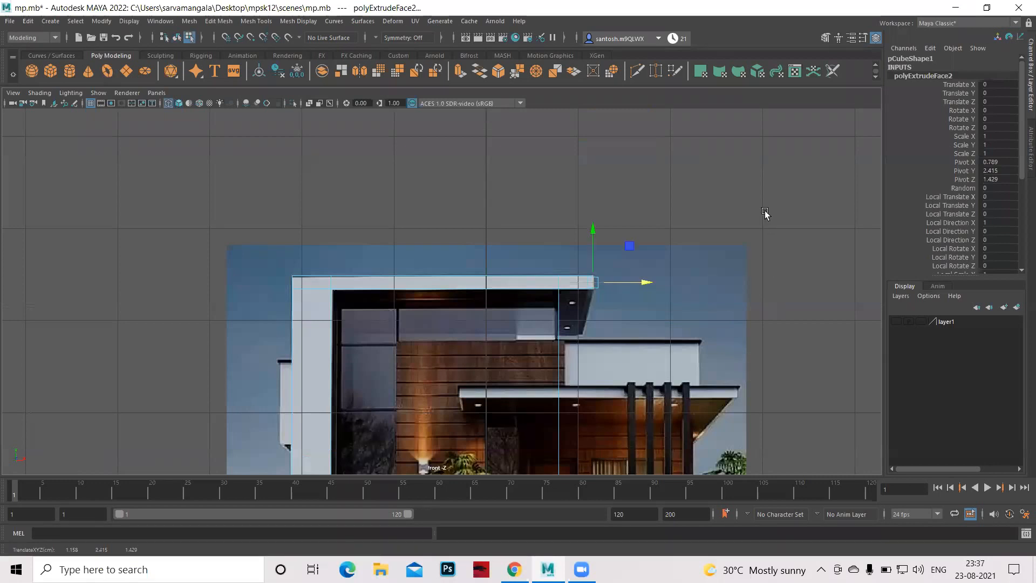
# Return to object mode, deselect the cube and inspect the recess and extended roof slab in the perspective view
pyautogui.press('space')
pyautogui.press('space')
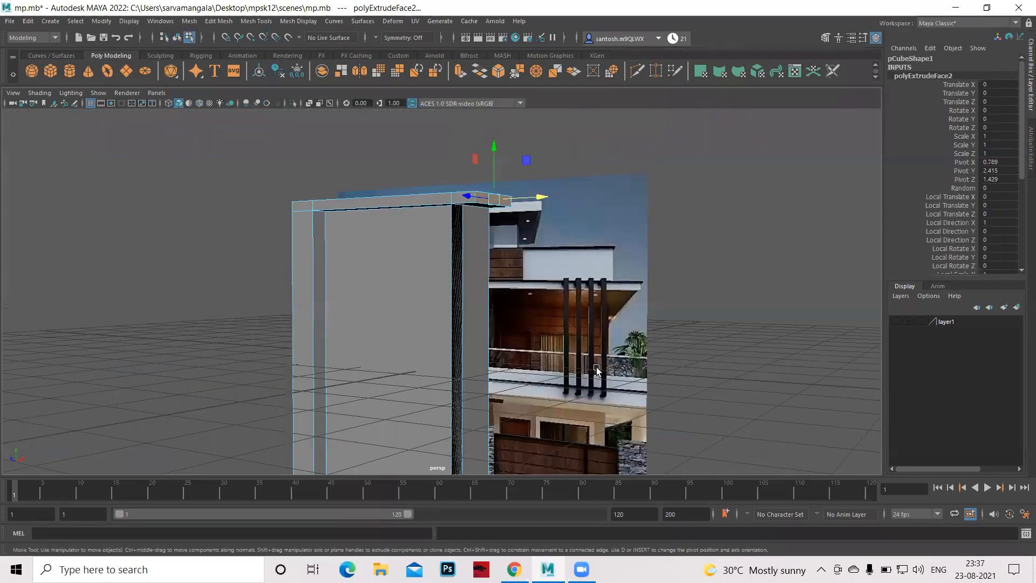
pyautogui.keyDown('alt'); pyautogui.moveTo(614, 357); pyautogui.dragTo(599, 360); pyautogui.keyUp('alt')
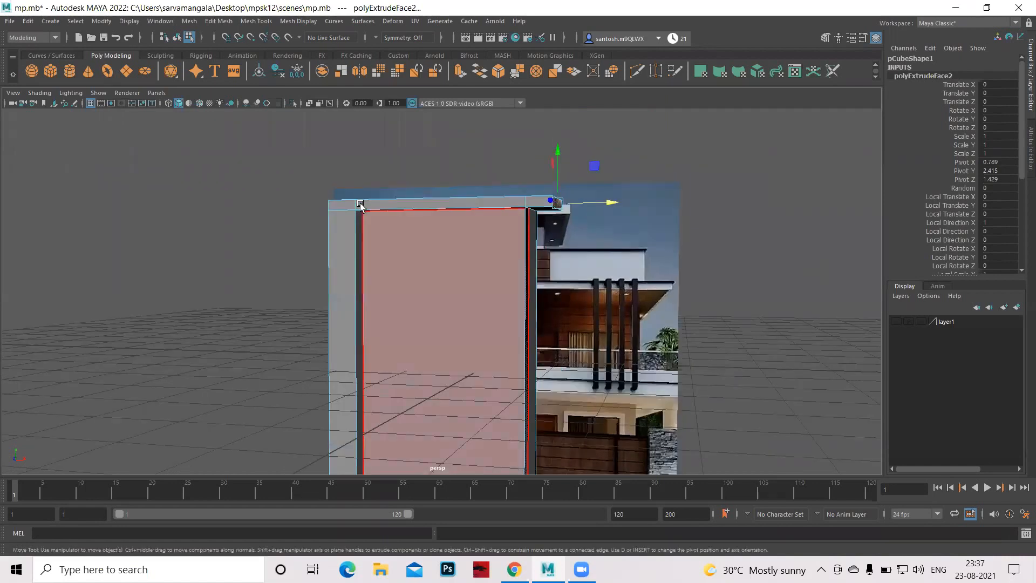
pyautogui.rightClick(361, 206)
pyautogui.moveTo(399, 186); pyautogui.dragTo(402, 182, button='right')
pyautogui.click(273, 183)
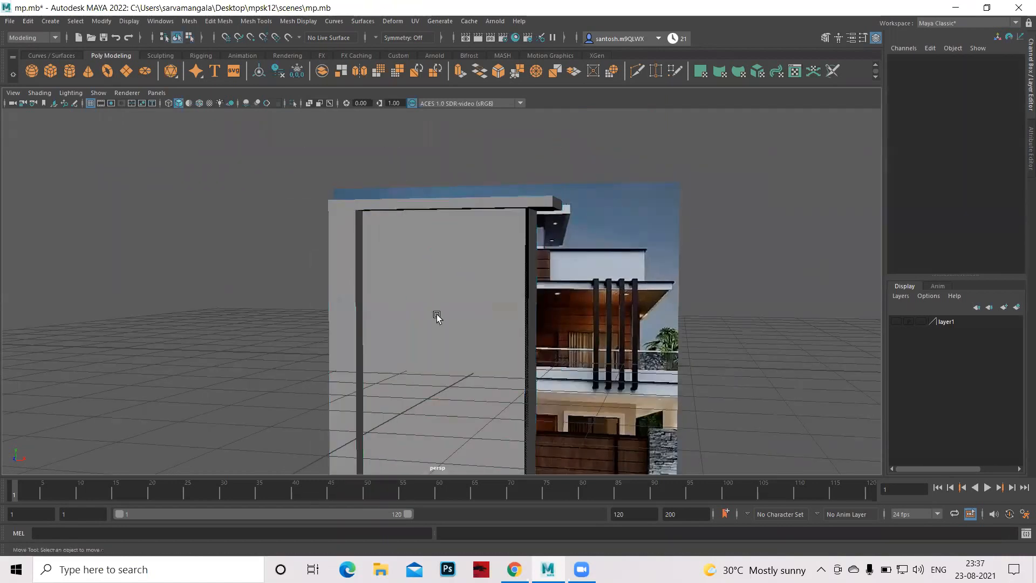
pyautogui.scroll(-5, 436, 281)
pyautogui.moveTo(490, 319)
pyautogui.keyDown('alt'); pyautogui.mouseDown()
pyautogui.moveTo(382, 303)
pyautogui.moveTo(474, 324)
pyautogui.mouseUp(); pyautogui.keyUp('alt')
pyautogui.keyDown('alt'); pyautogui.moveTo(582, 326); pyautogui.dragTo(488, 324); pyautogui.keyUp('alt')
pyautogui.keyDown('alt'); pyautogui.moveTo(350, 378); pyautogui.dragTo(358, 398); pyautogui.keyUp('alt')
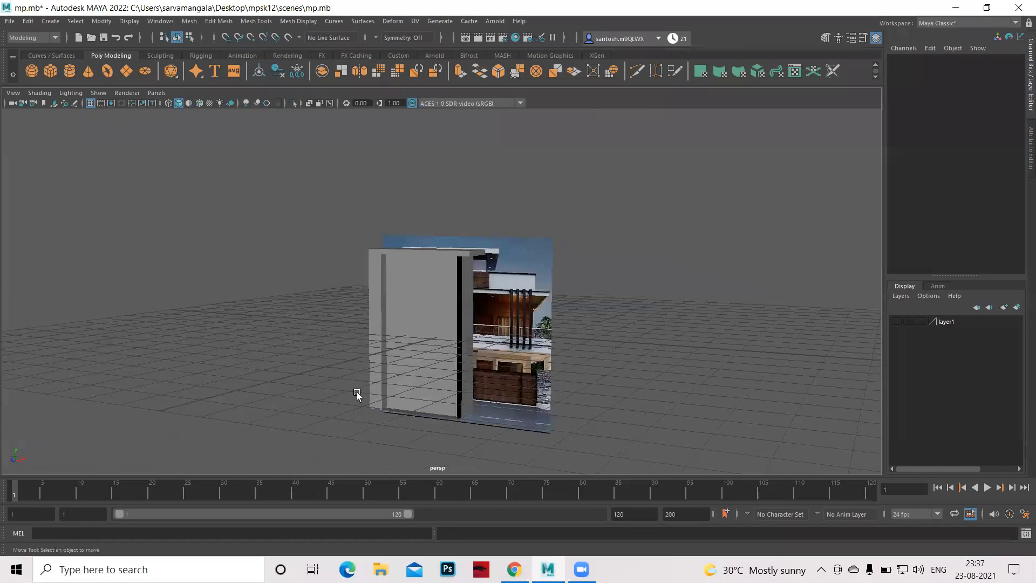
# Select the cube in the front view, delete its construction history and save the scene
pyautogui.press('space')
pyautogui.press('space')
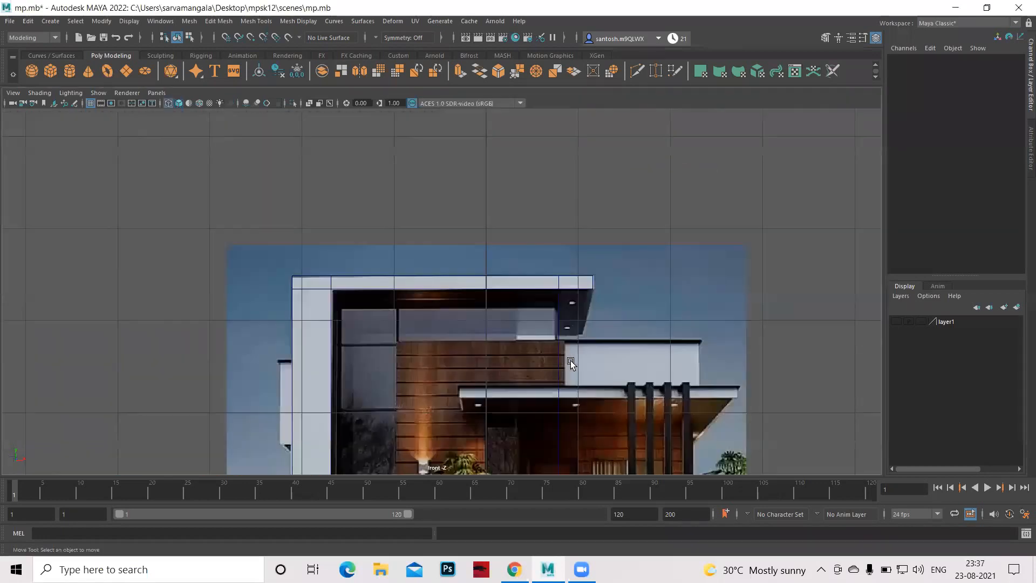
pyautogui.click(677, 420)
pyautogui.keyDown('alt'); pyautogui.moveTo(676, 417); pyautogui.dragTo(573, 377, button='right'); pyautogui.keyUp('alt')
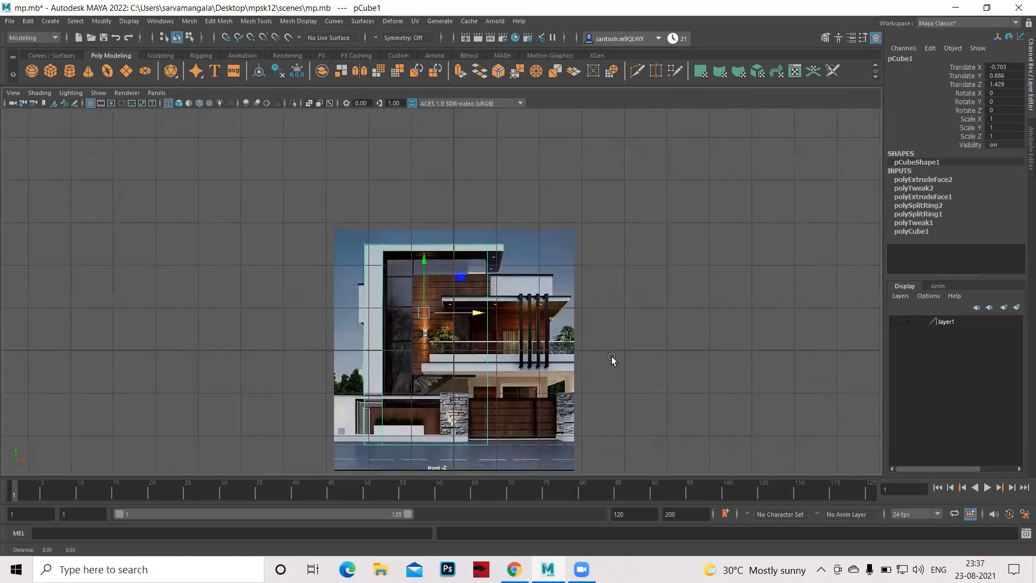
pyautogui.keyDown('alt'); pyautogui.moveTo(606, 368); pyautogui.dragTo(612, 356, button='middle'); pyautogui.keyUp('alt')
pyautogui.press('q')
pyautogui.keyDown('alt'); pyautogui.moveTo(518, 294); pyautogui.dragTo(892, 172, button='right'); pyautogui.keyUp('alt')
pyautogui.keyDown('alt'); pyautogui.moveTo(877, 221); pyautogui.dragTo(883, 172, button='middle'); pyautogui.keyUp('alt')
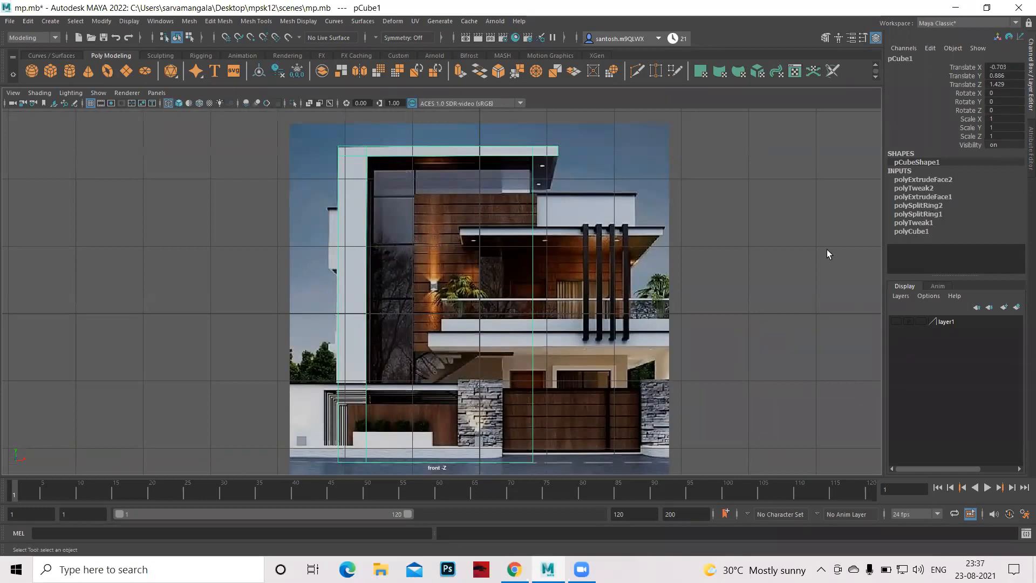
pyautogui.hotkey('alt', 'shift', 'd')
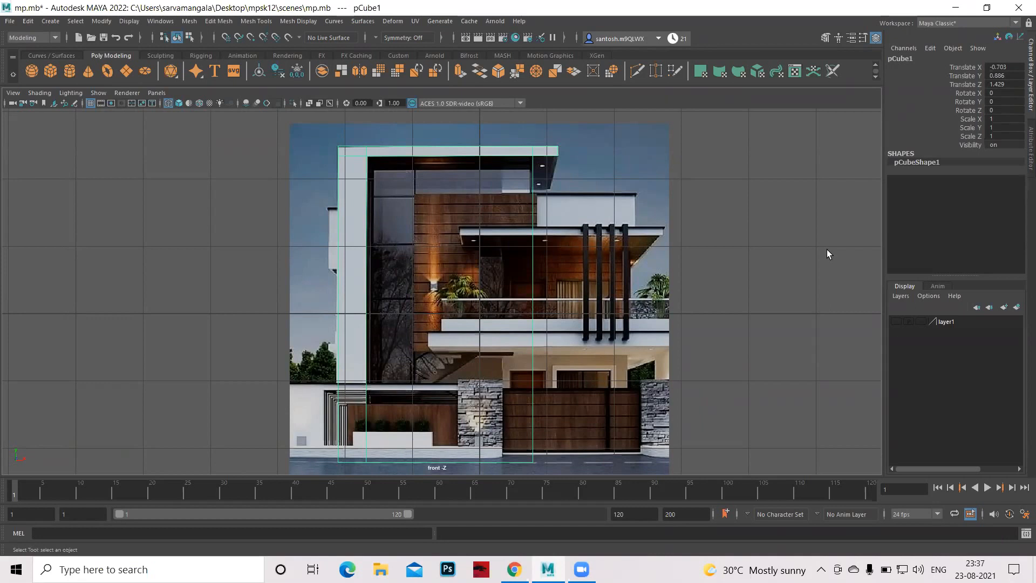
pyautogui.hotkey('ctrl', 's')
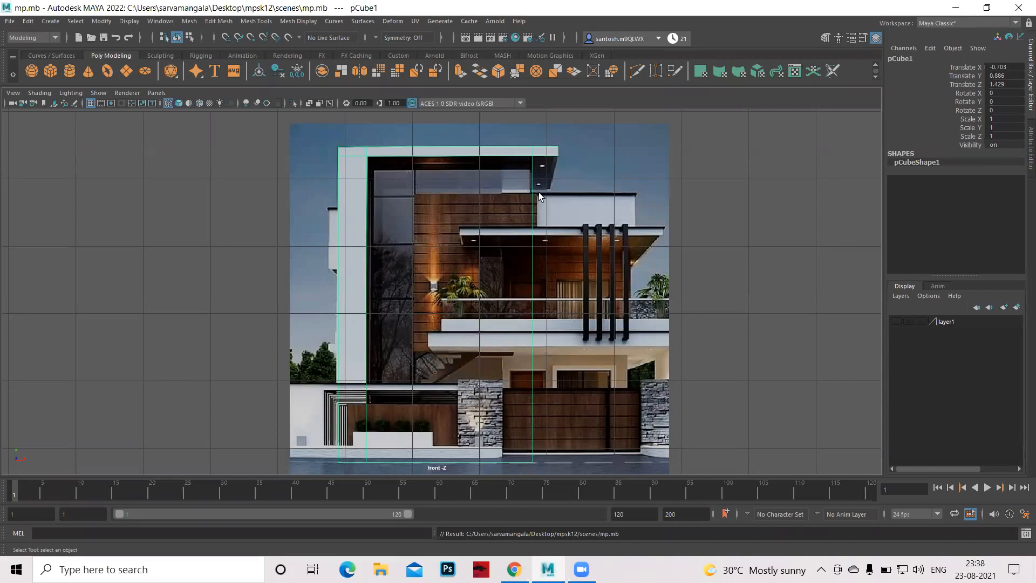
# Insert two horizontal edge loops in the cube's upper part and a vertical one near its right end, returning to object mode
pyautogui.moveTo(539, 192); pyautogui.dragTo(464, 207, button='right')
pyautogui.click(532, 194)
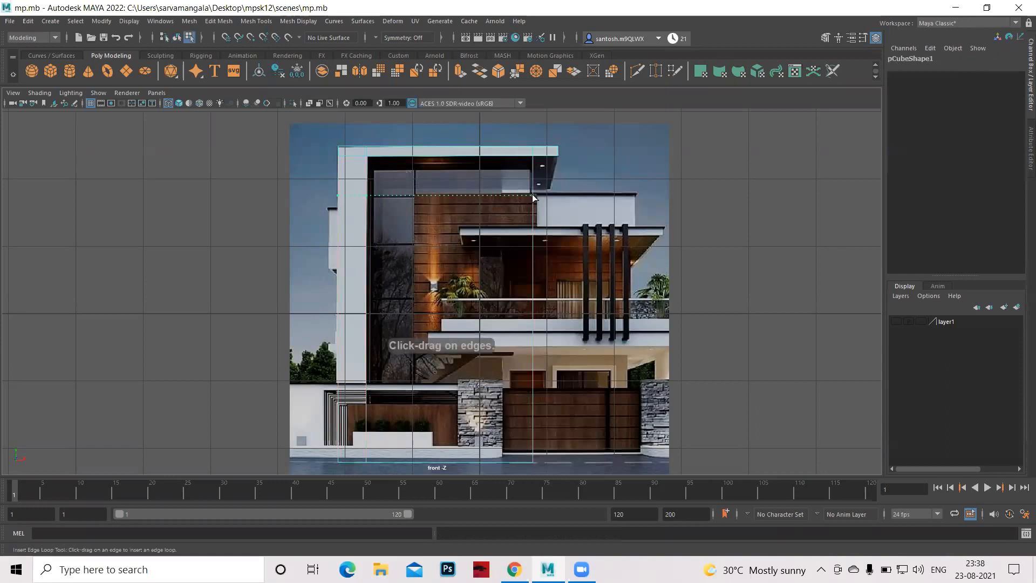
pyautogui.click(533, 251)
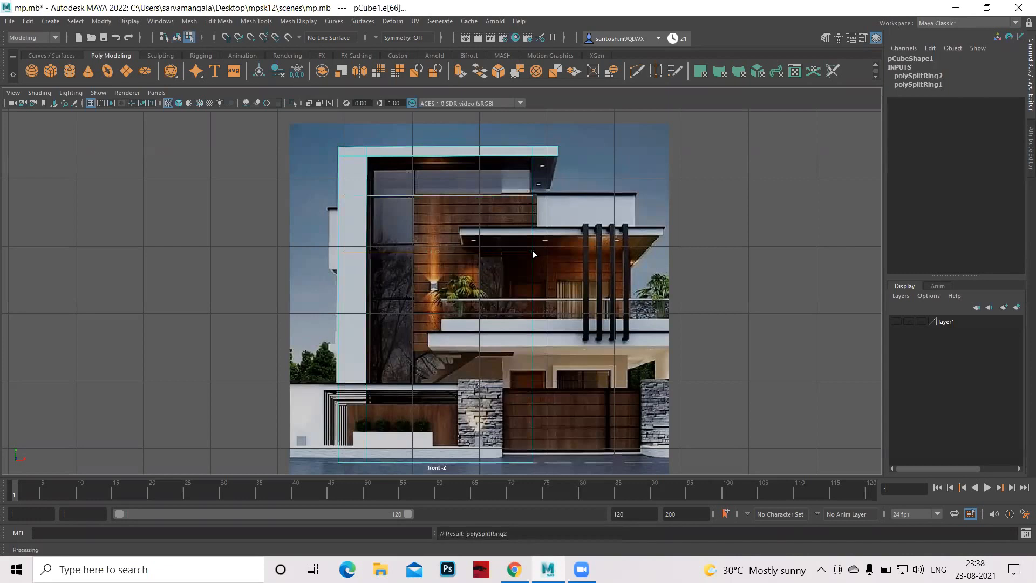
pyautogui.click(485, 148)
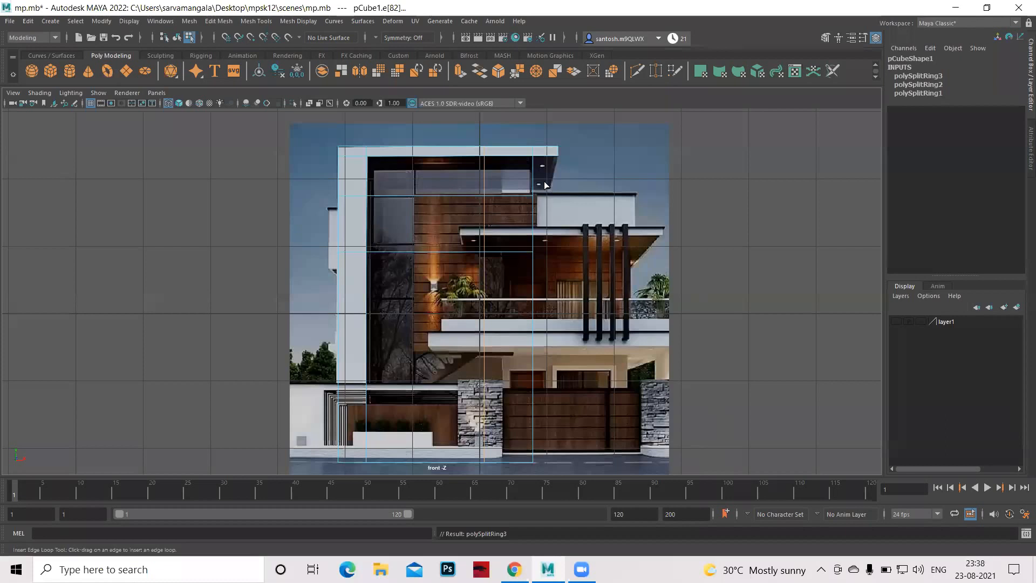
pyautogui.moveTo(530, 198); pyautogui.dragTo(564, 167, button='right')
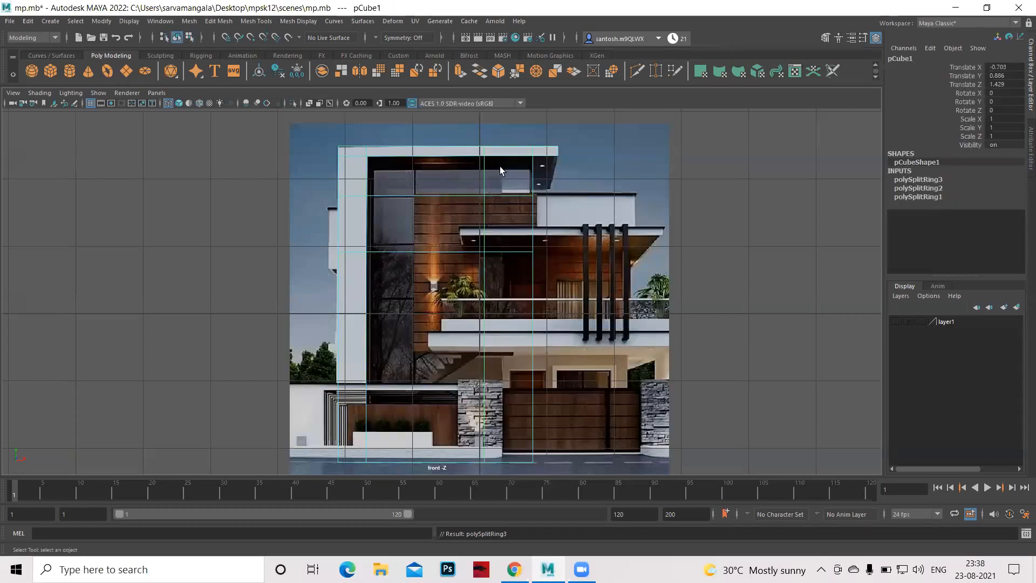
# Select the two lower faces on the cube's right side, below the upper edge loop, in the perspective view
pyautogui.rightClick(533, 192)
pyautogui.moveTo(534, 192); pyautogui.dragTo(534, 229, button='right')
pyautogui.press('space')
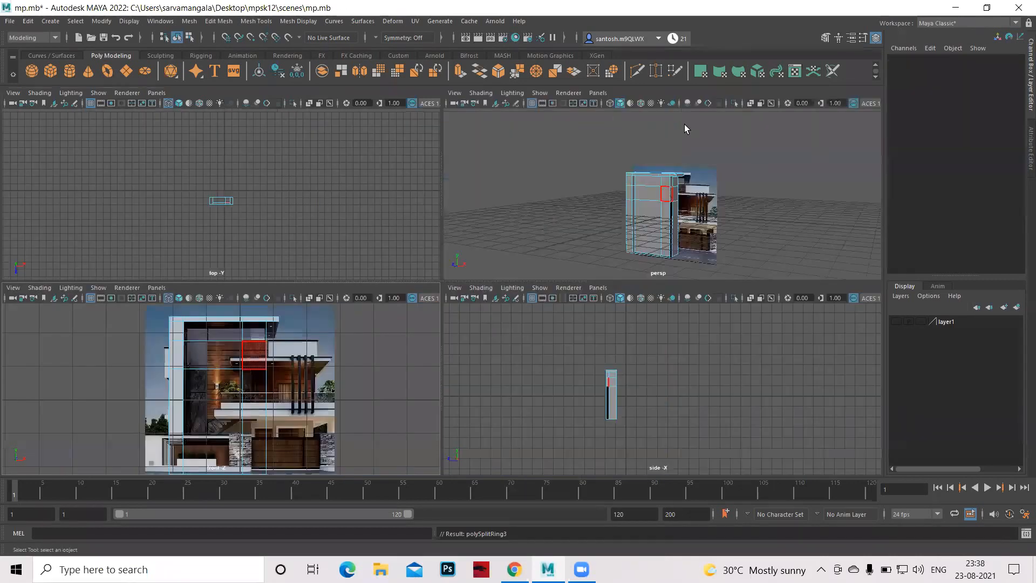
pyautogui.press('space')
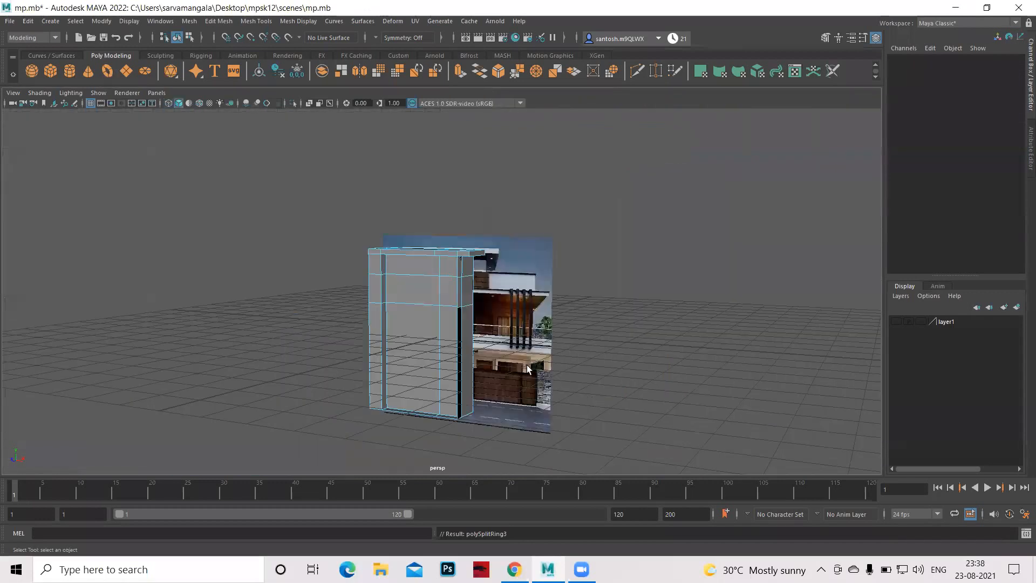
pyautogui.scroll(2, 599, 413)
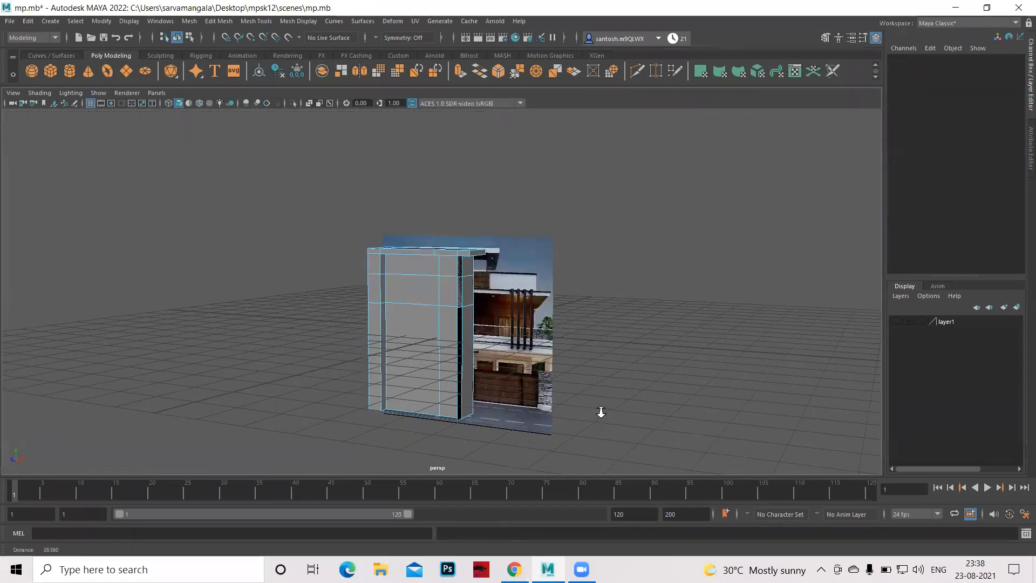
pyautogui.scroll(2, 601, 412)
pyautogui.scroll(3, 492, 309)
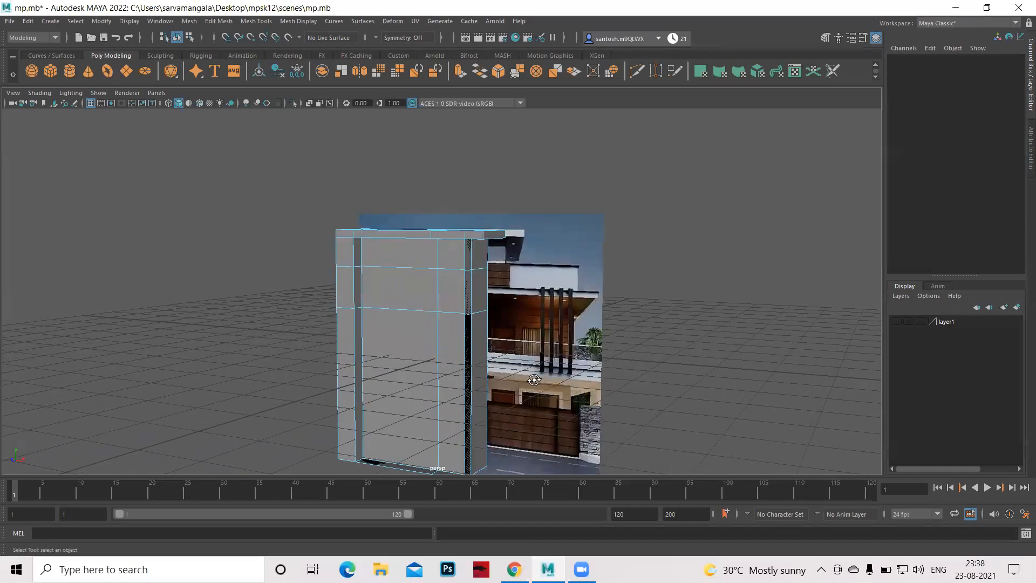
pyautogui.keyDown('alt'); pyautogui.moveTo(457, 334); pyautogui.dragTo(437, 298); pyautogui.keyUp('alt')
pyautogui.scroll(1, 427, 280)
pyautogui.scroll(2, 427, 294)
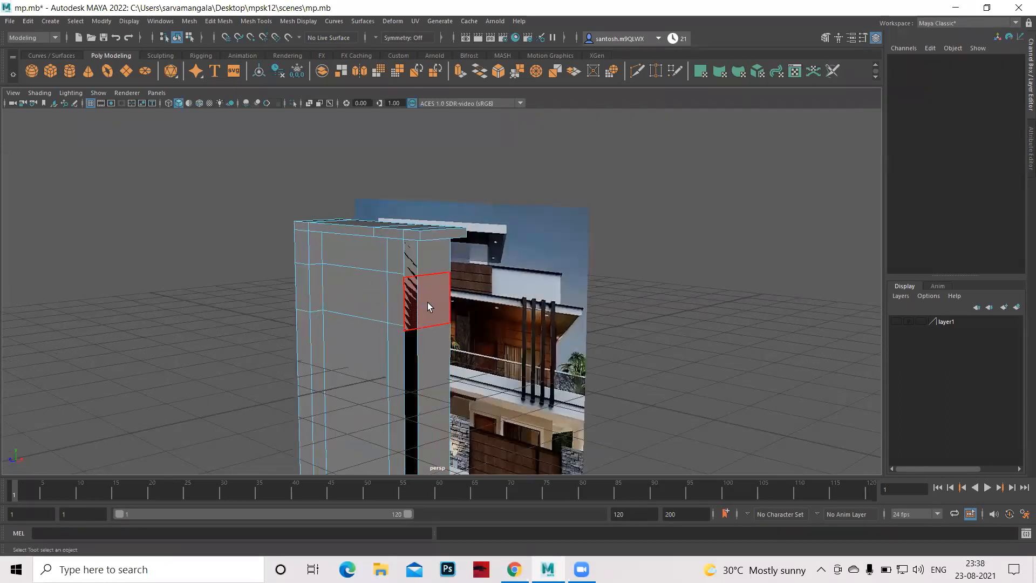
pyautogui.click(427, 302)
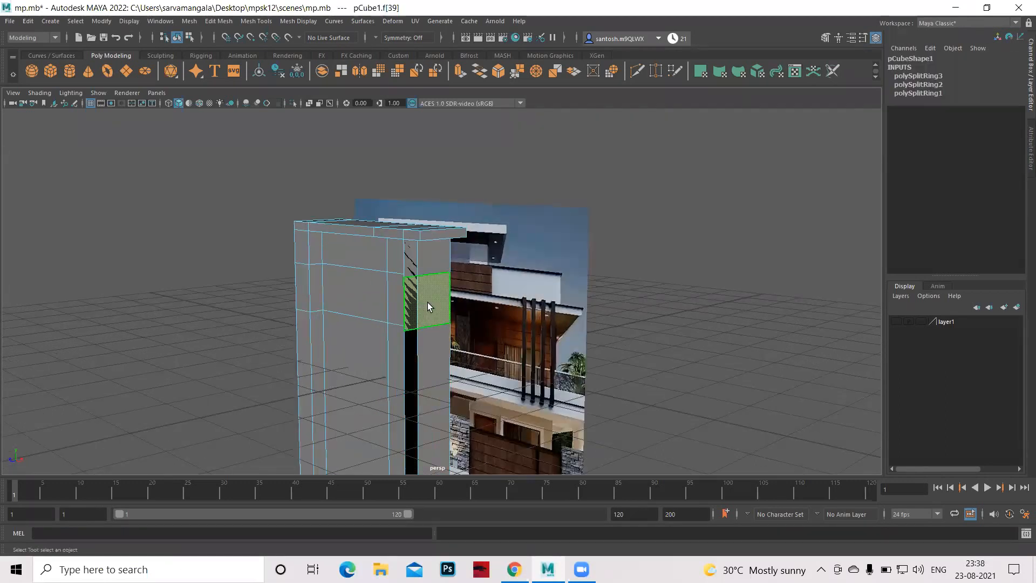
pyautogui.keyDown('shift'); pyautogui.click(438, 357); pyautogui.keyUp('shift')
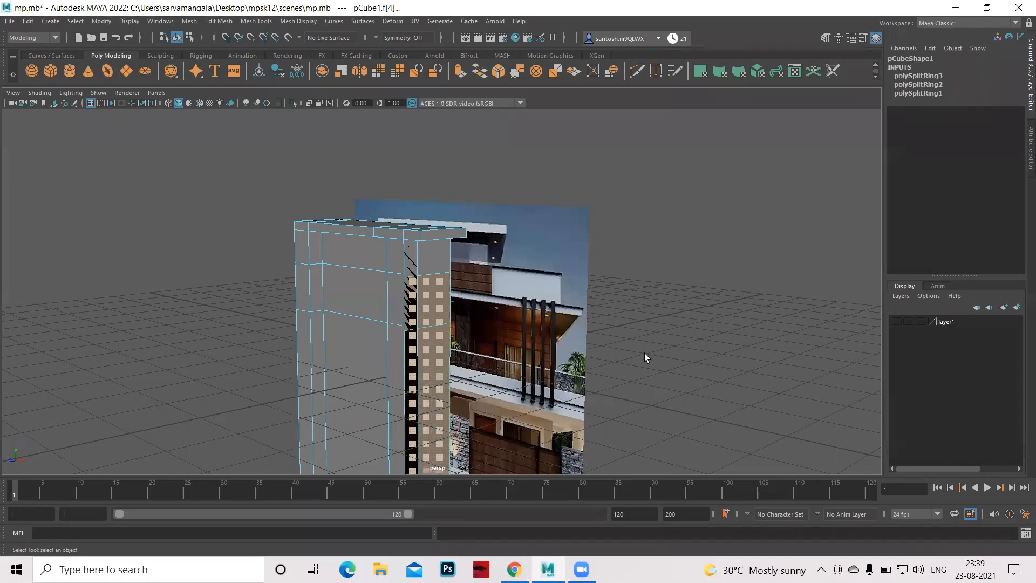
# Try extruding the two selected side faces outward to the right end of the white parapet in the front image
pyautogui.scroll(-1, 441, 321)
pyautogui.scroll(-4, 441, 326)
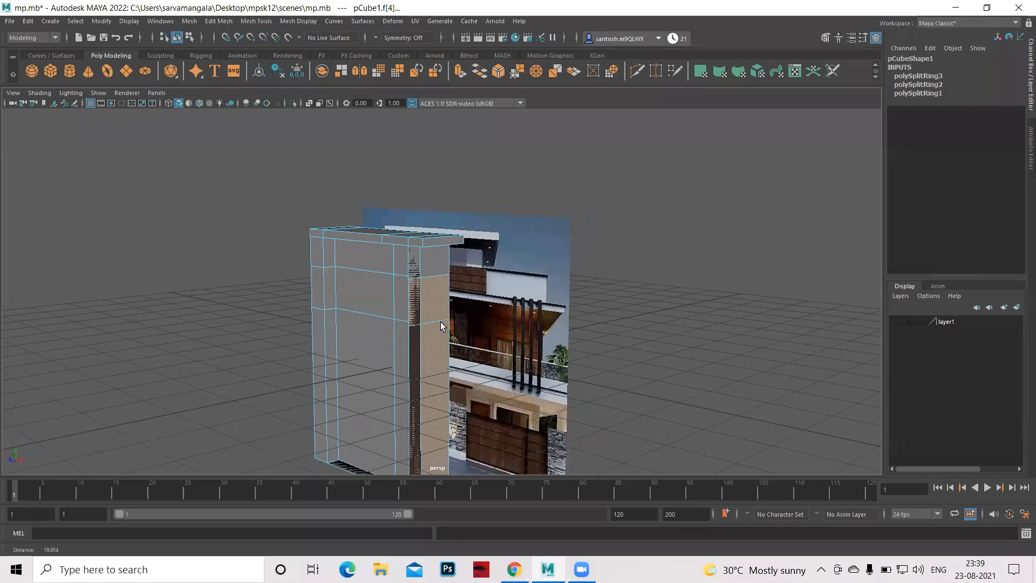
pyautogui.keyDown('alt'); pyautogui.moveTo(684, 365); pyautogui.dragTo(645, 365); pyautogui.keyUp('alt')
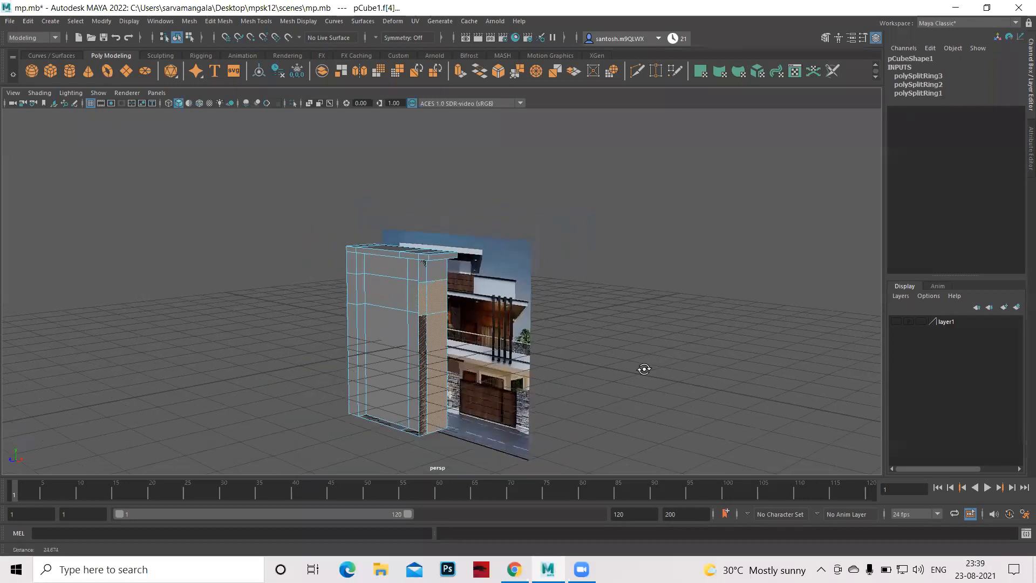
pyautogui.keyDown('alt'); pyautogui.moveTo(393, 296); pyautogui.dragTo(520, 370); pyautogui.keyUp('alt')
pyautogui.keyDown('shift'); pyautogui.moveTo(393, 295); pyautogui.dragTo(393, 326, button='right'); pyautogui.keyUp('shift')
pyautogui.keyDown('alt'); pyautogui.moveTo(429, 364); pyautogui.dragTo(426, 361); pyautogui.keyUp('alt')
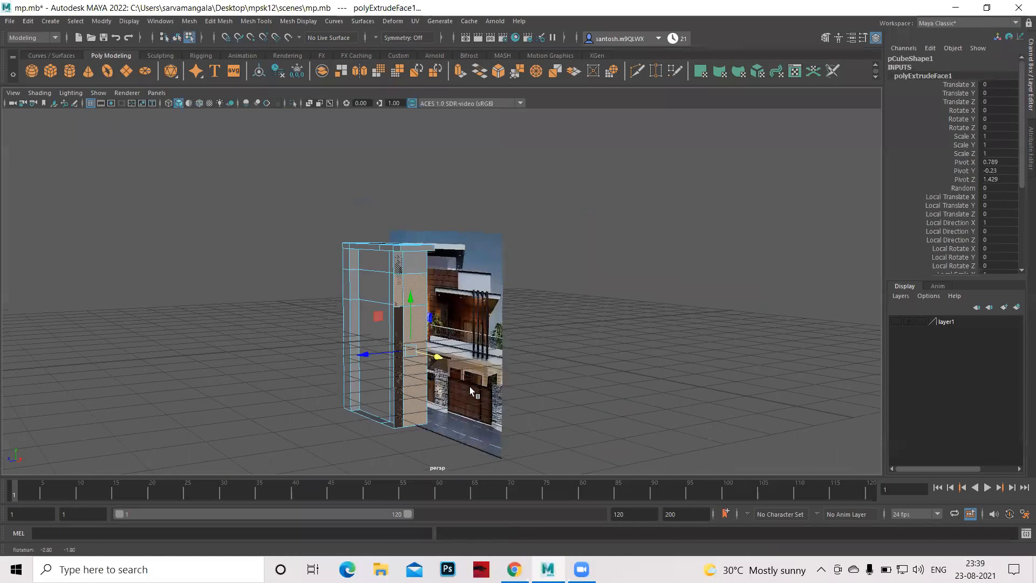
pyautogui.keyDown('alt'); pyautogui.moveTo(469, 387); pyautogui.dragTo(361, 380); pyautogui.keyUp('alt')
pyautogui.press('space')
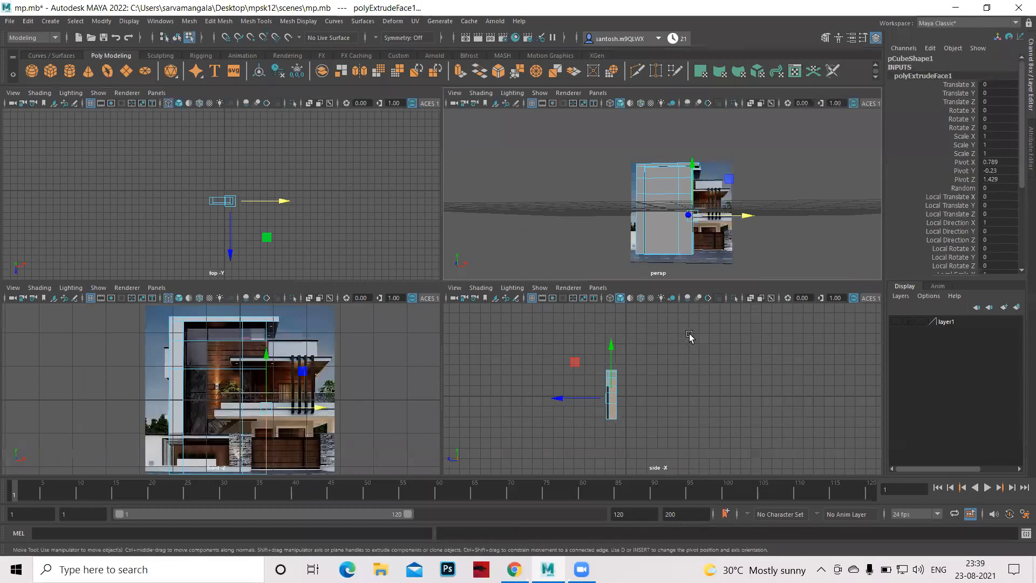
pyautogui.press('space')
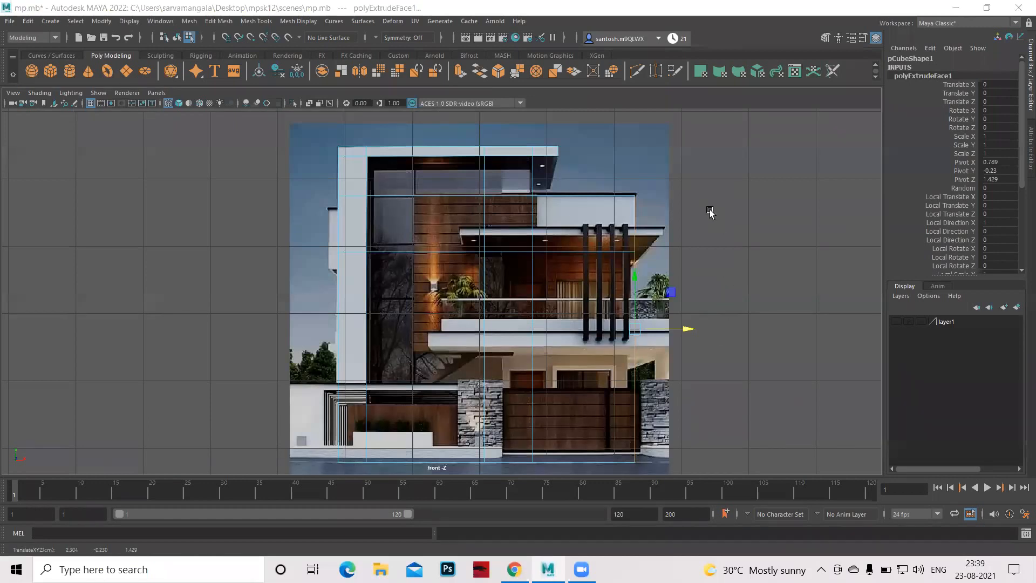
# Inspect the extruded block in perspective, undo its outward move and return the cube to object mode
pyautogui.press('space')
pyautogui.press('space')
pyautogui.keyDown('alt'); pyautogui.moveTo(613, 421); pyautogui.dragTo(551, 328); pyautogui.keyUp('alt')
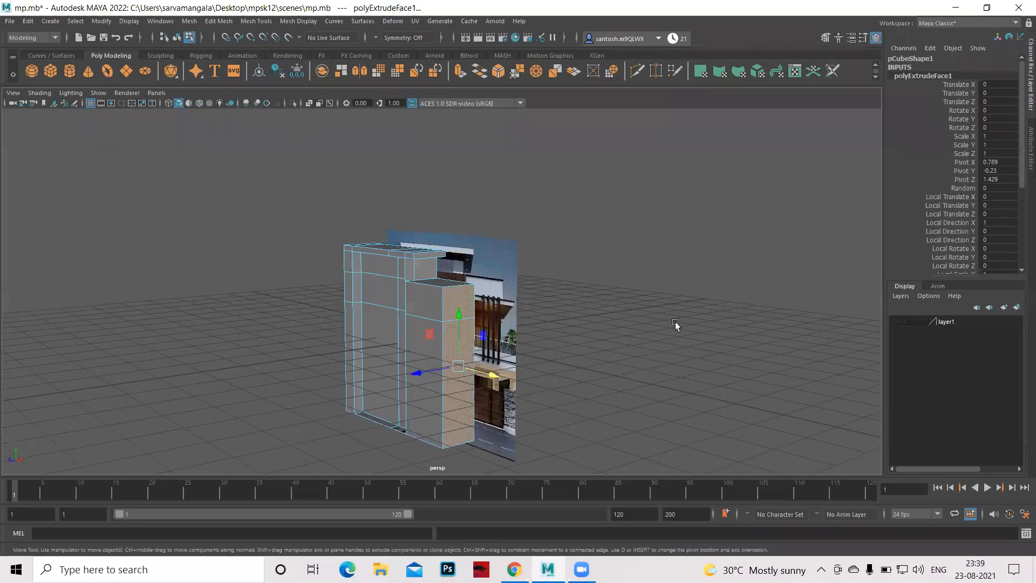
pyautogui.scroll(3, 669, 313)
pyautogui.hotkey('ctrl', 'z')
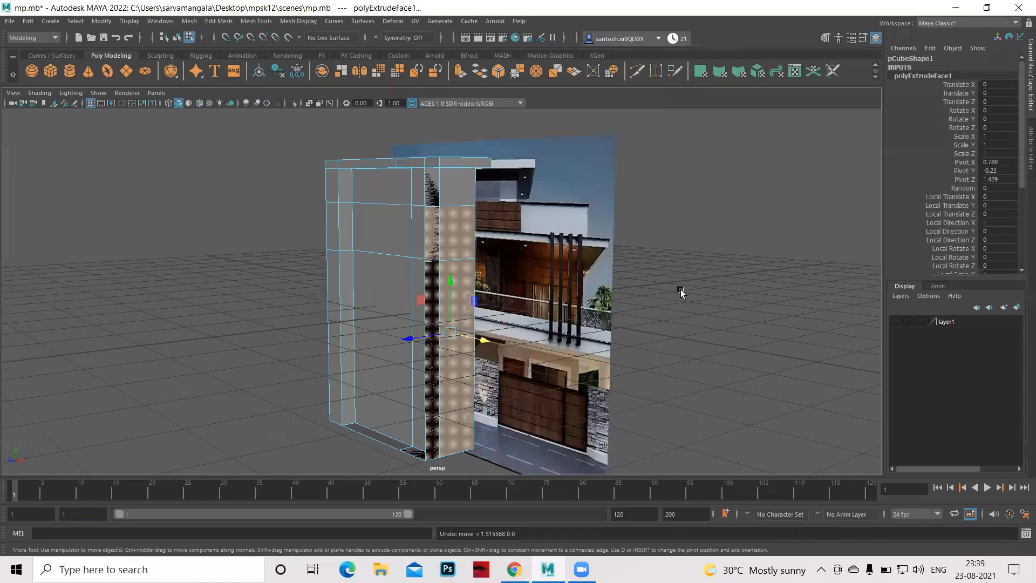
pyautogui.click(652, 343)
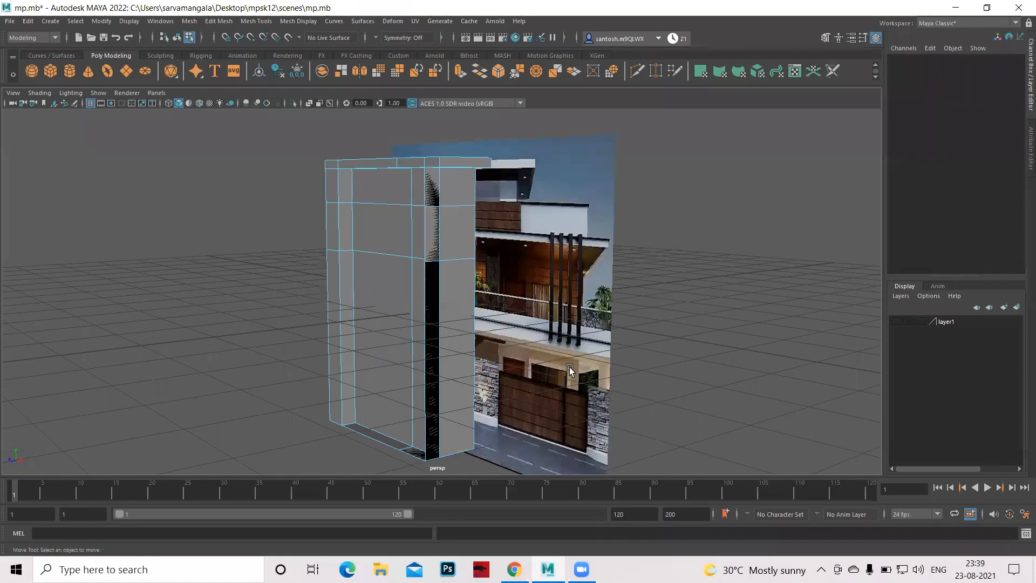
pyautogui.scroll(3, 571, 374)
pyautogui.keyDown('alt'); pyautogui.moveTo(426, 197); pyautogui.dragTo(424, 199); pyautogui.keyUp('alt')
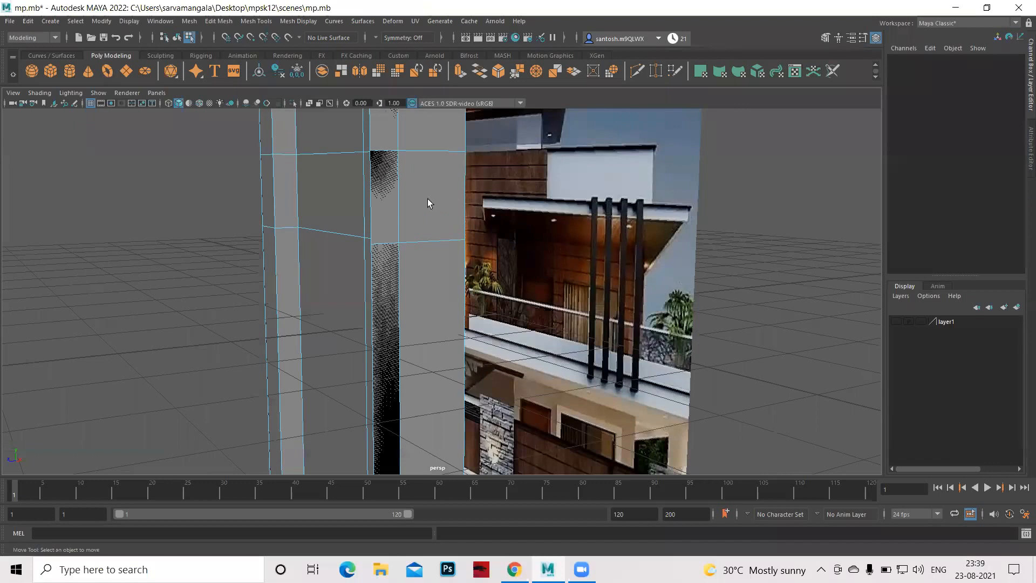
pyautogui.moveTo(429, 198); pyautogui.dragTo(485, 184, button='right')
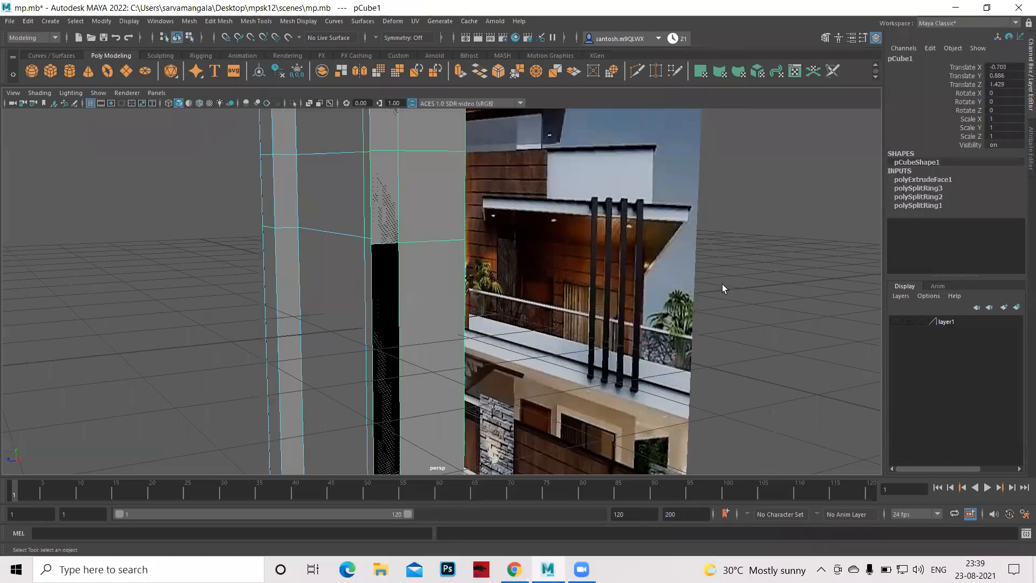
pyautogui.scroll(-2, 587, 294)
pyautogui.moveTo(565, 317)
pyautogui.keyDown('alt'); pyautogui.mouseDown()
pyautogui.moveTo(587, 313)
pyautogui.moveTo(571, 318)
pyautogui.mouseUp(); pyautogui.keyUp('alt')
pyautogui.moveTo(451, 189); pyautogui.dragTo(450, 218, button='right')
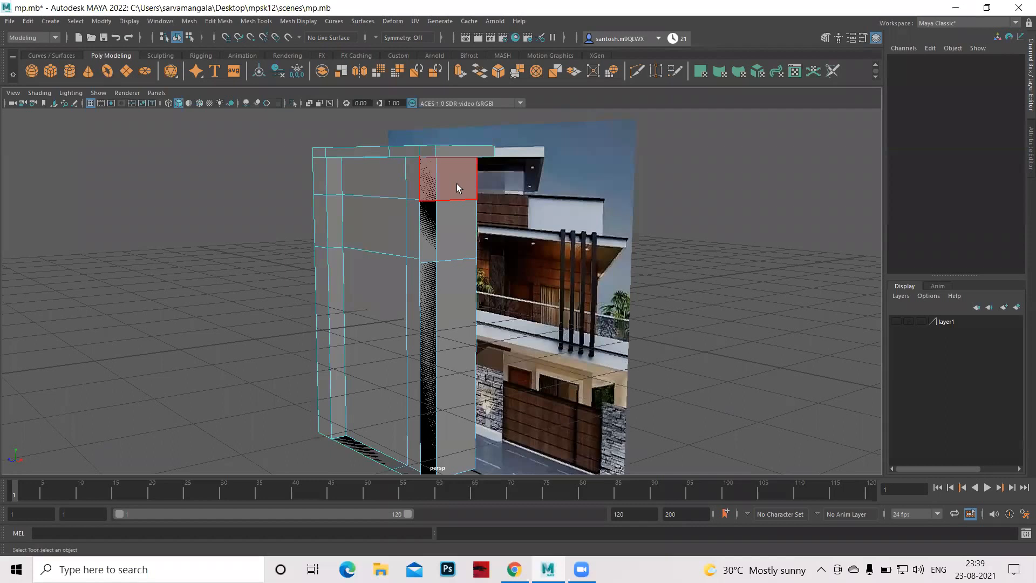
pyautogui.click(464, 246)
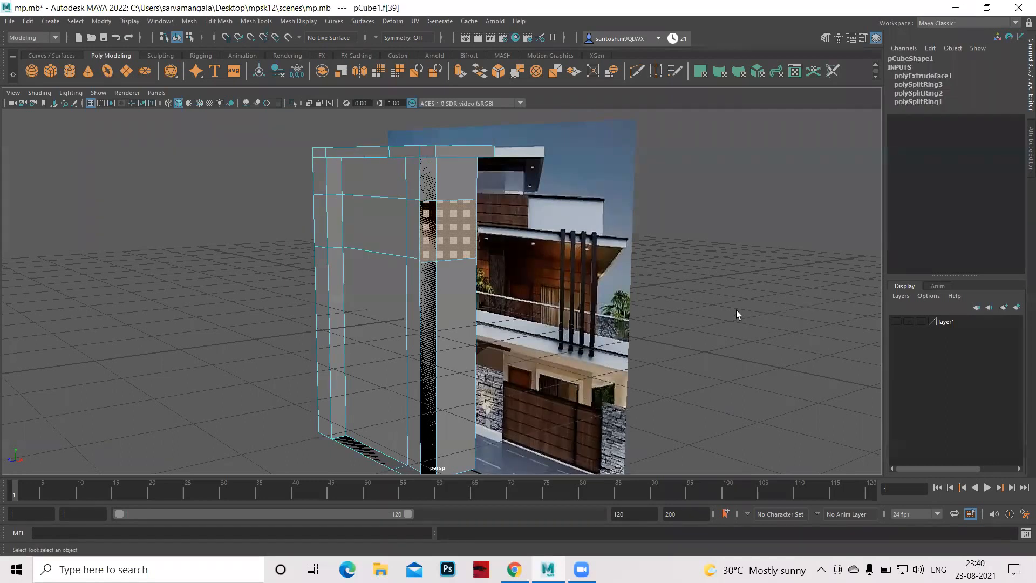
pyautogui.hotkey('ctrl', 'z')
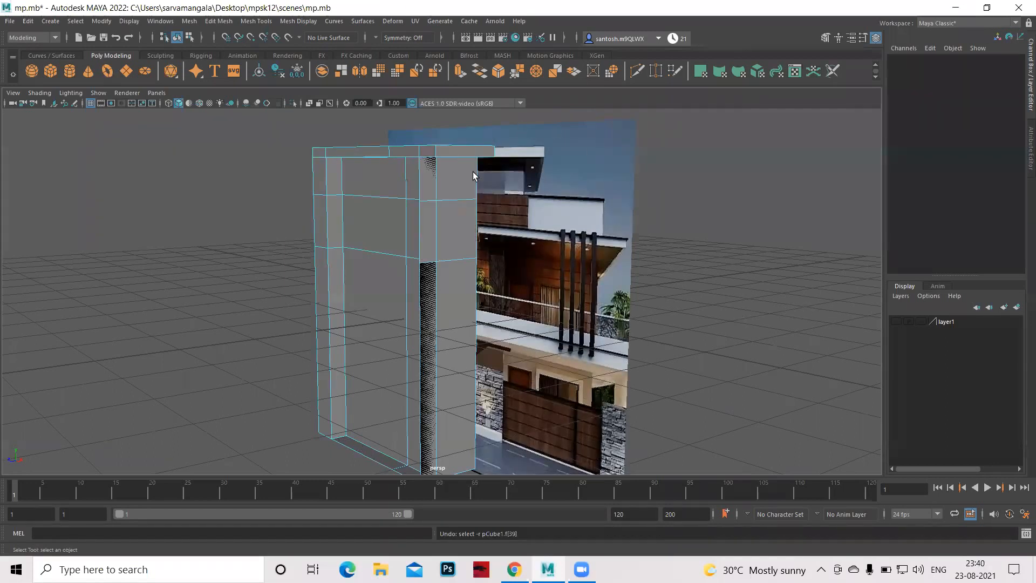
pyautogui.hotkey('ctrl', 'z')
# Insert a vertical edge loop down the cube's right side near its back edge, closest to the image plane
pyautogui.keyDown('shift'); pyautogui.moveTo(469, 173); pyautogui.dragTo(484, 153, button='right'); pyautogui.keyUp('shift')
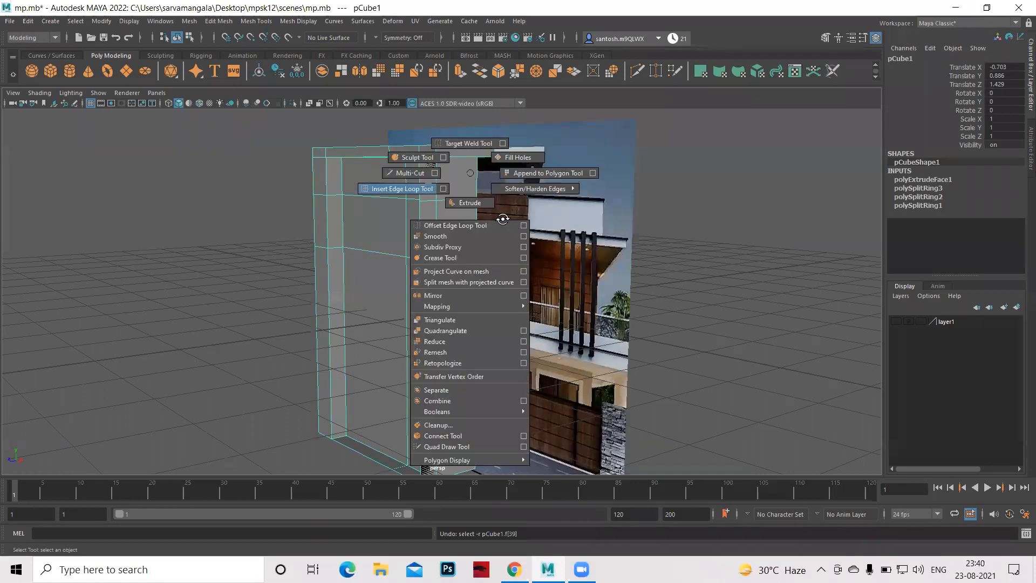
pyautogui.keyDown('alt'); pyautogui.moveTo(426, 151); pyautogui.dragTo(424, 148); pyautogui.keyUp('alt')
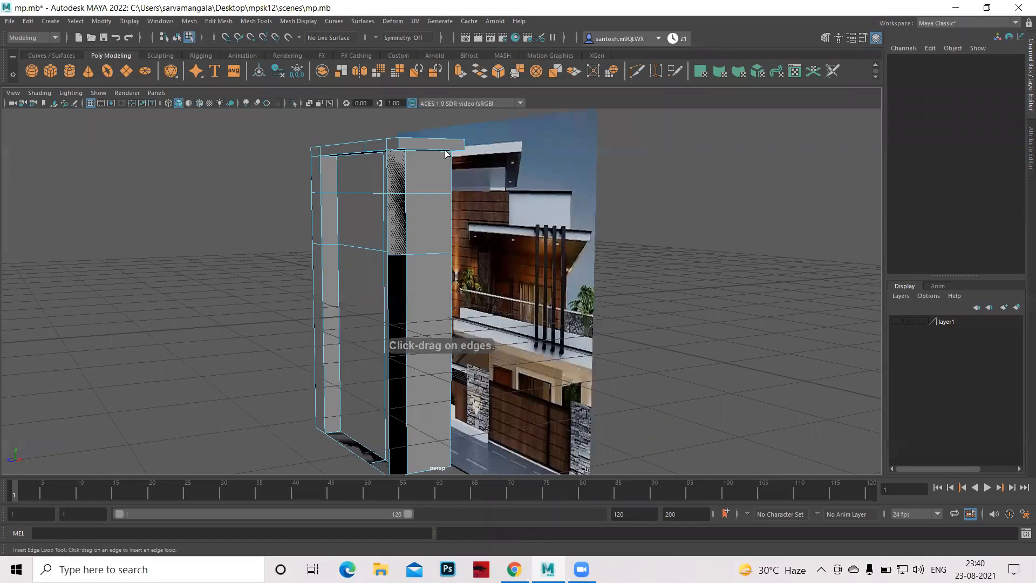
pyautogui.click(446, 152)
pyautogui.moveTo(450, 149); pyautogui.dragTo(459, 148)
pyautogui.moveTo(496, 317); pyautogui.dragTo(251, 367)
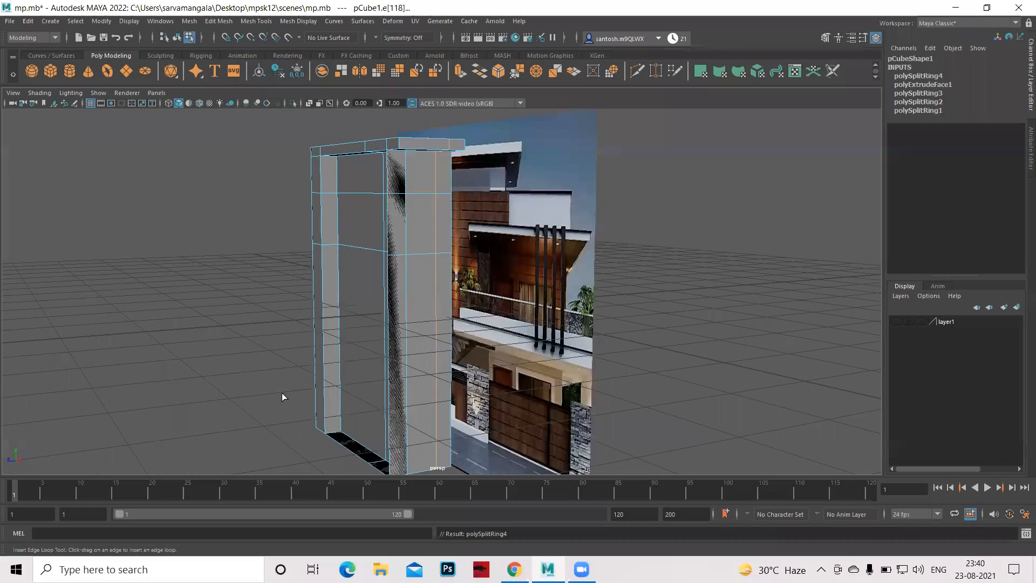
pyautogui.press('space')
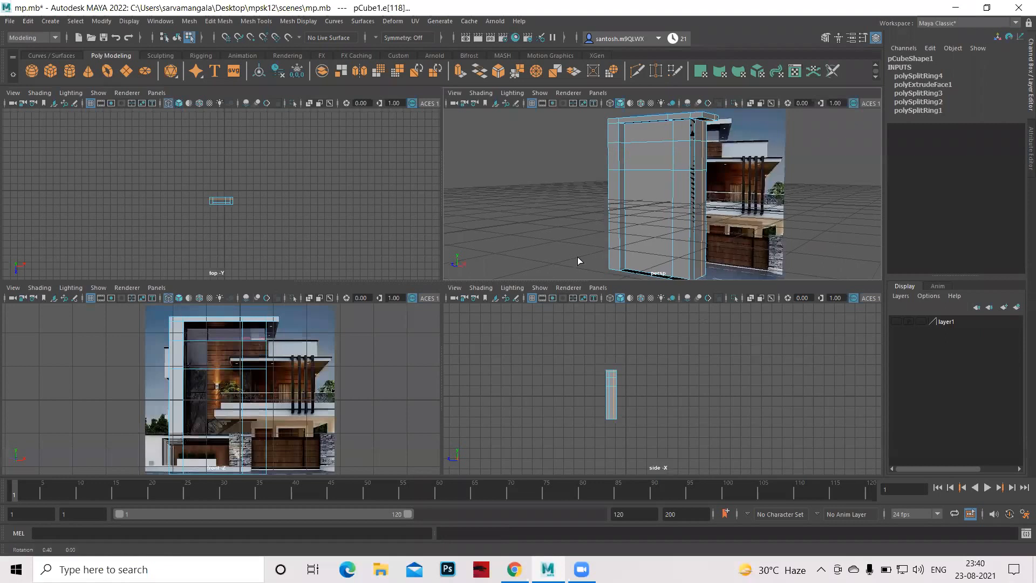
pyautogui.press('space')
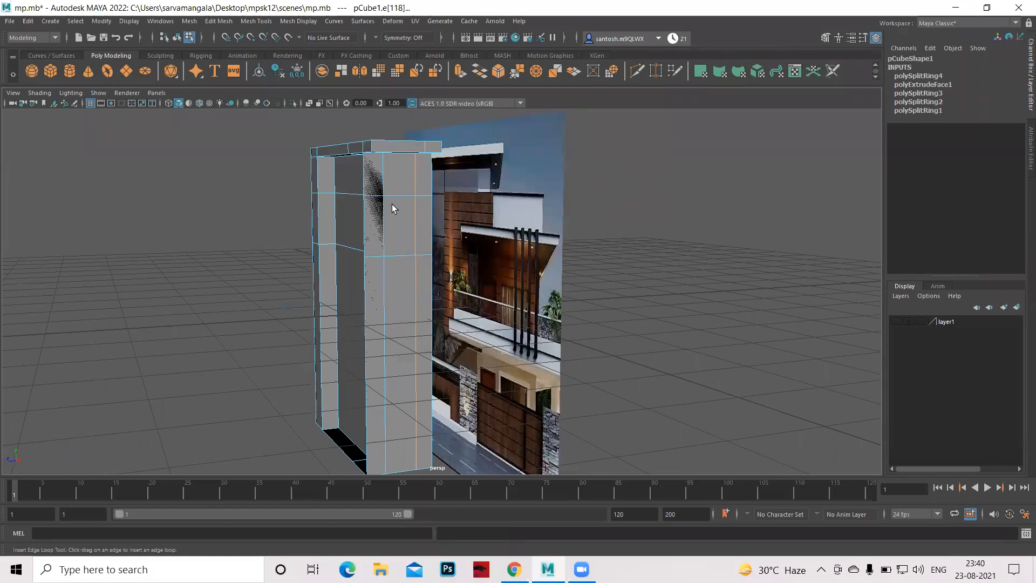
# Select the three faces in the narrow rear strip on the block's right side and extrude them without thickness
pyautogui.moveTo(392, 204); pyautogui.dragTo(422, 201, button='right')
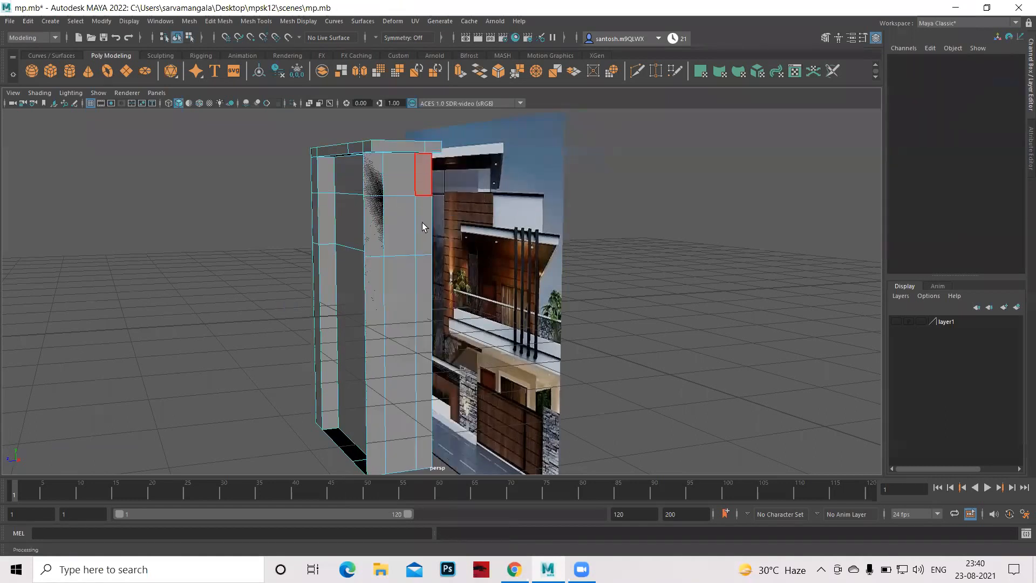
pyautogui.click(423, 180)
pyautogui.keyDown('alt'); pyautogui.moveTo(608, 356); pyautogui.dragTo(610, 255, button='middle'); pyautogui.keyUp('alt')
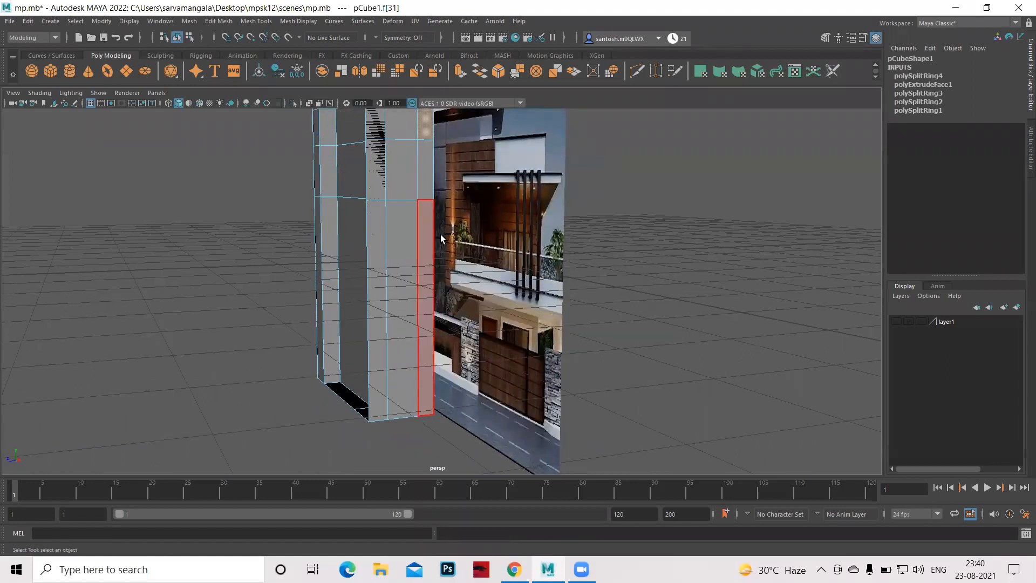
pyautogui.click(428, 182)
pyautogui.keyDown('alt'); pyautogui.moveTo(671, 318); pyautogui.dragTo(516, 235); pyautogui.keyUp('alt')
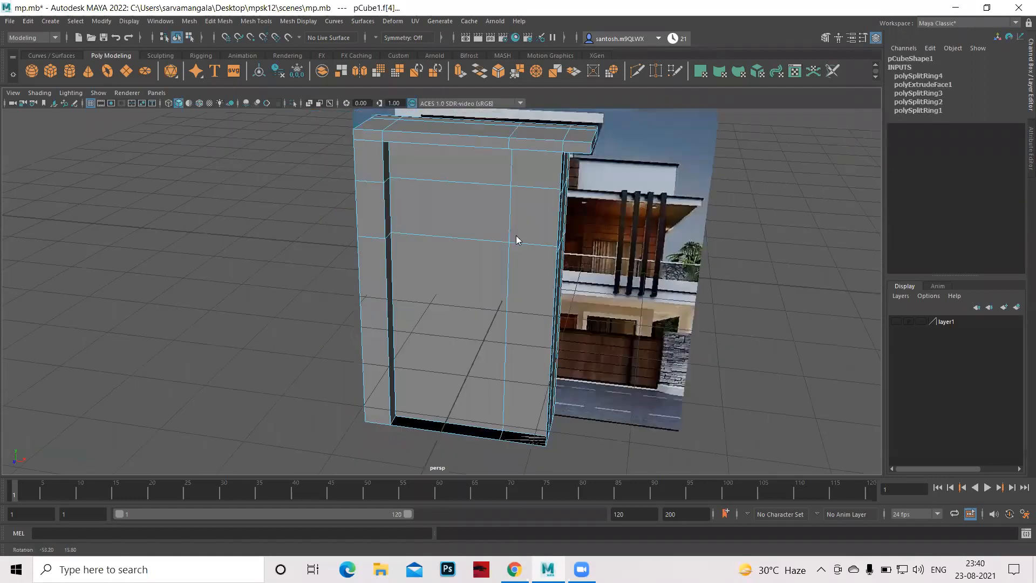
pyautogui.hotkey('ctrl', 'e')
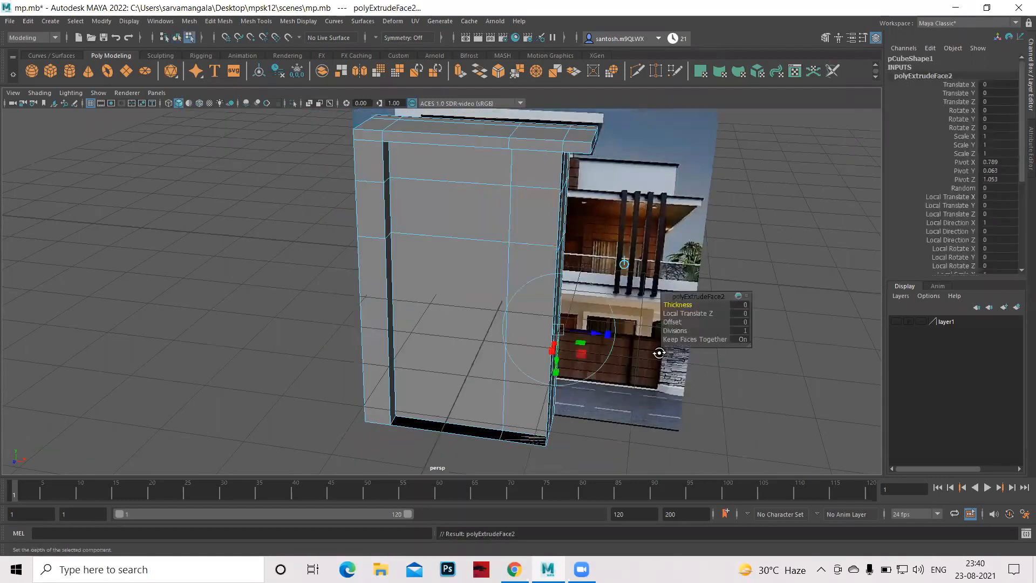
pyautogui.keyDown('alt'); pyautogui.moveTo(642, 348); pyautogui.dragTo(294, 328); pyautogui.keyUp('alt')
pyautogui.press('w')
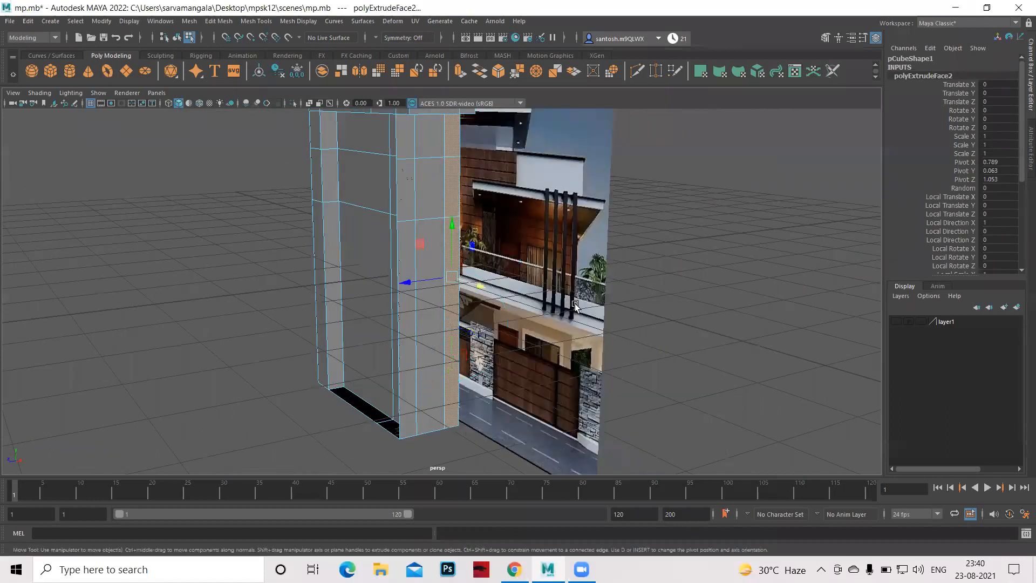
# Try moving the extruded strip outward to the right end of the white parapet in the front image
pyautogui.press('space')
pyautogui.press('space')
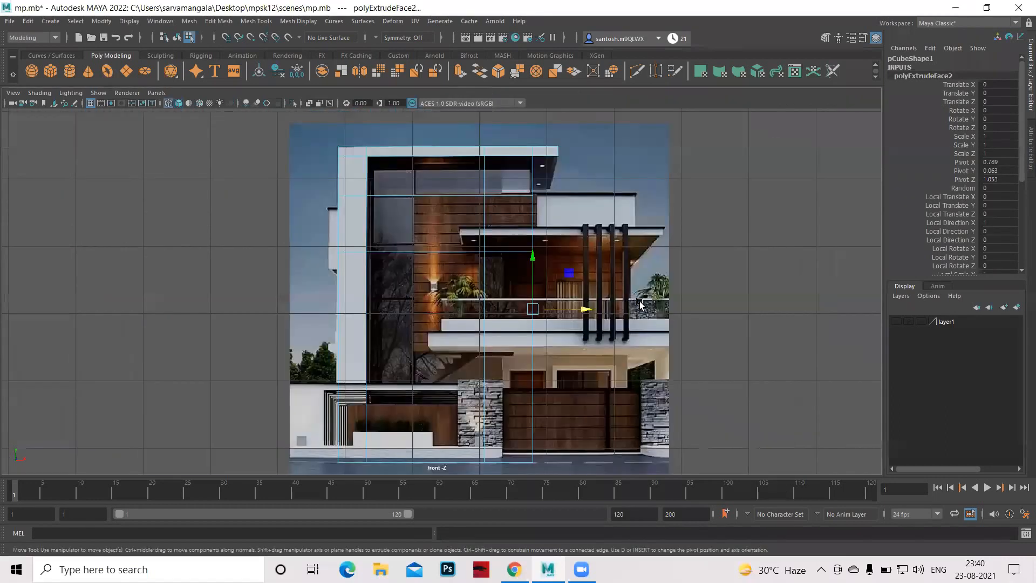
pyautogui.moveTo(682, 297); pyautogui.dragTo(686, 298, button='middle')
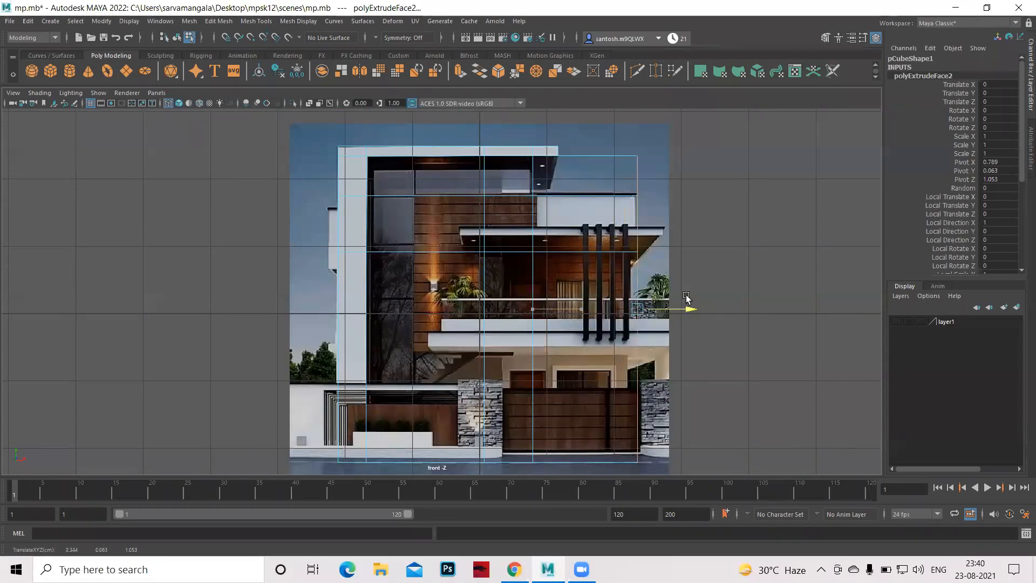
pyautogui.hotkey('ctrl', 'z')
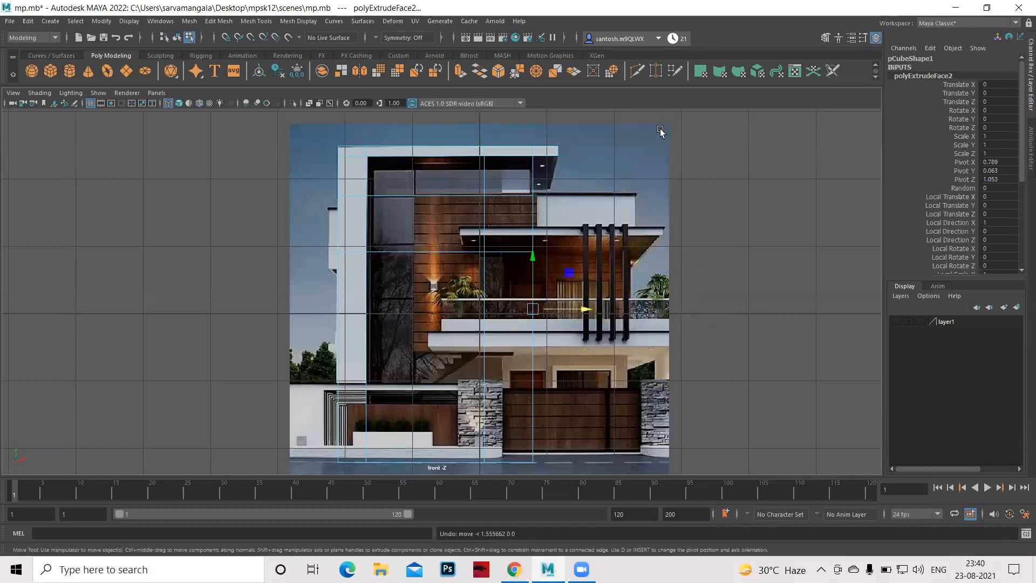
# Deselect the strip's top face, move the two lower extruded faces out to the white parapet's right end, and clear the selection
pyautogui.press('space')
pyautogui.press('space')
pyautogui.keyDown('alt'); pyautogui.moveTo(569, 222); pyautogui.dragTo(569, 287, button='middle'); pyautogui.keyUp('alt')
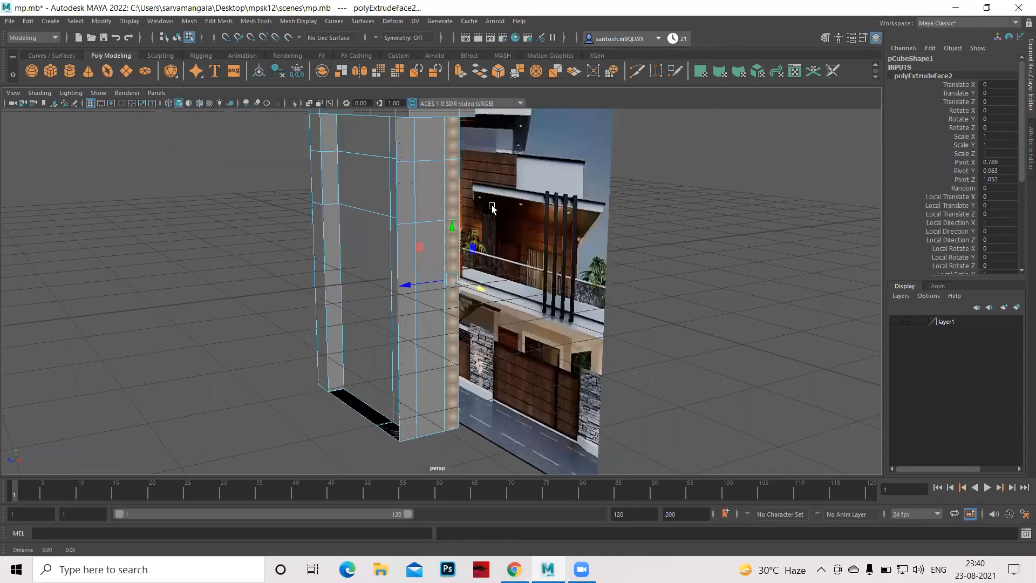
pyautogui.keyDown('ctrl'); pyautogui.click(452, 199); pyautogui.keyUp('ctrl')
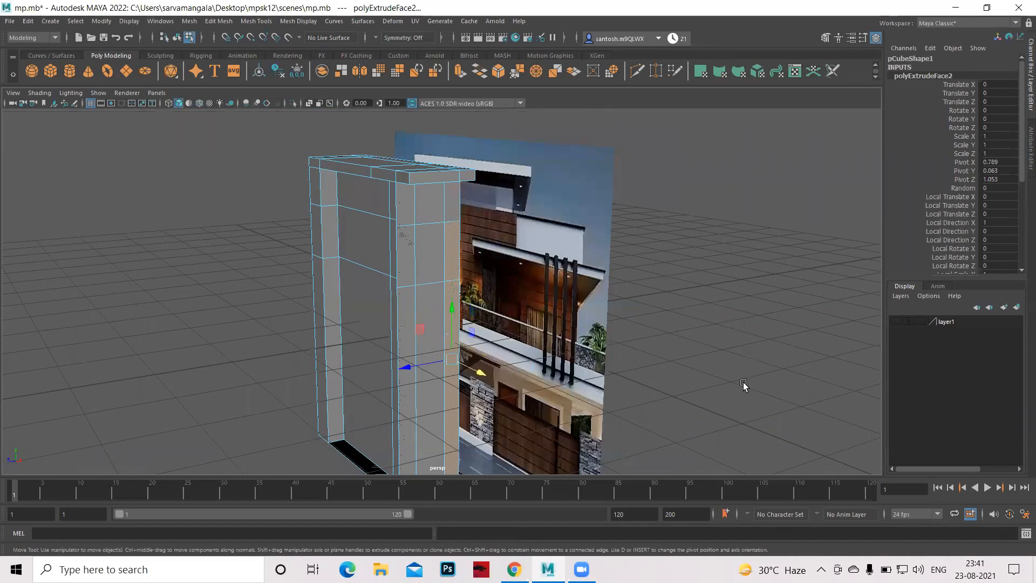
pyautogui.moveTo(598, 341); pyautogui.dragTo(421, 361)
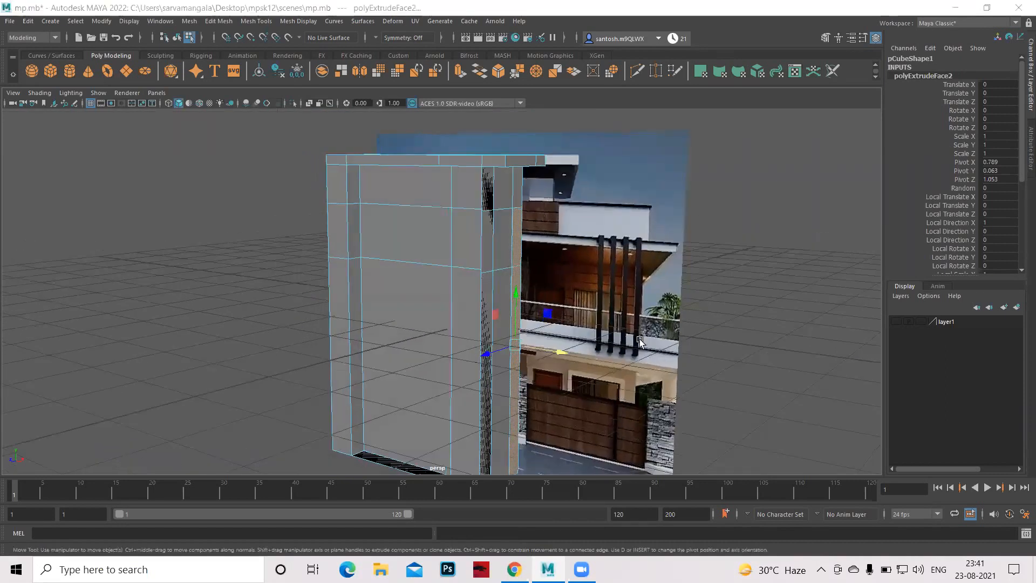
pyautogui.press('space')
pyautogui.press('space')
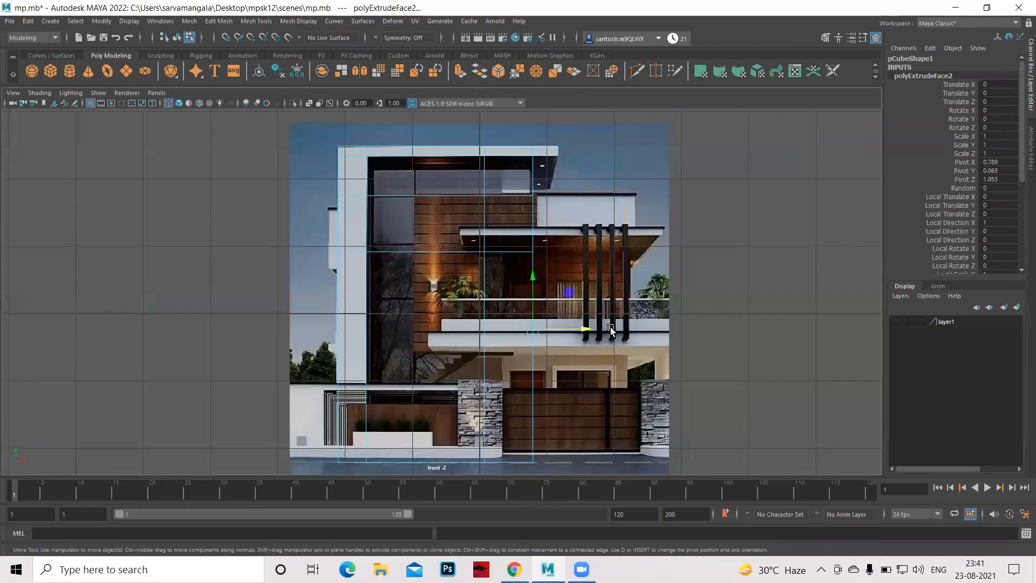
pyautogui.moveTo(664, 329); pyautogui.dragTo(683, 317)
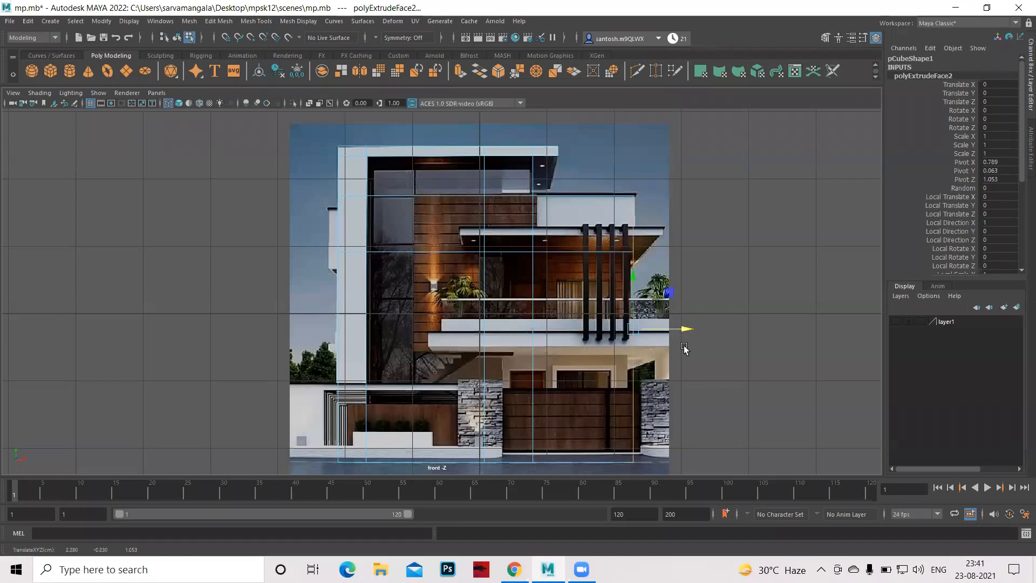
pyautogui.press('space')
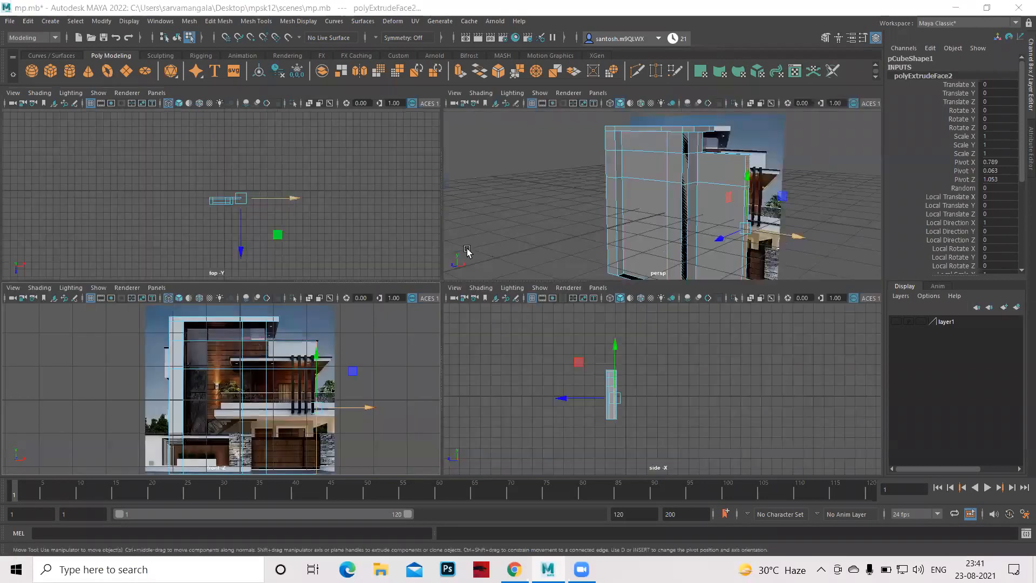
pyautogui.press('space')
pyautogui.click(185, 280)
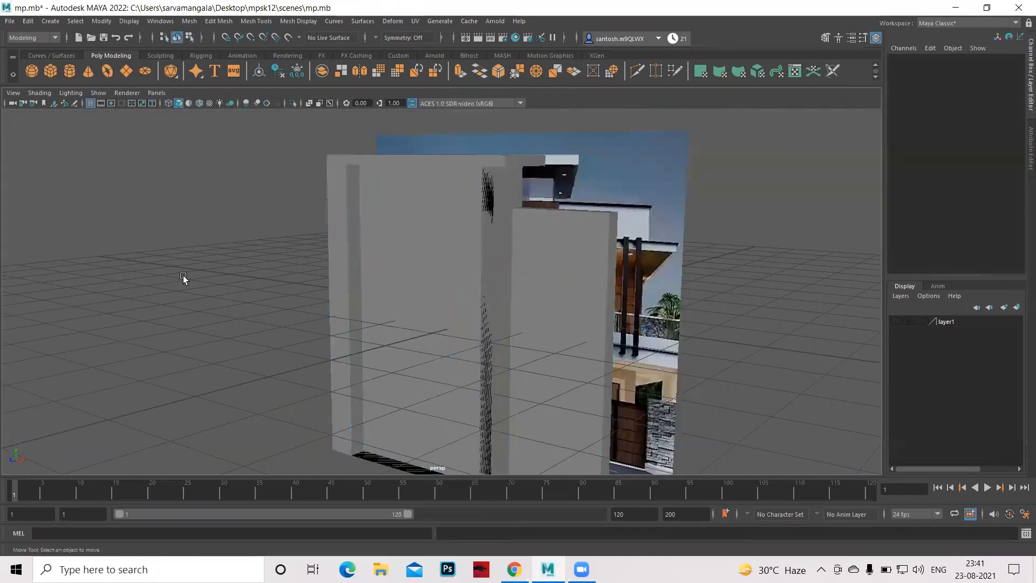
# Select the extruded block in perspective, delete its construction history and save the scene
pyautogui.moveTo(503, 306)
pyautogui.keyDown('alt'); pyautogui.mouseDown(button='right')
pyautogui.moveTo(509, 324)
pyautogui.moveTo(495, 317)
pyautogui.mouseUp(button='right'); pyautogui.keyUp('alt')
pyautogui.keyDown('alt'); pyautogui.moveTo(495, 317); pyautogui.dragTo(652, 151); pyautogui.keyUp('alt')
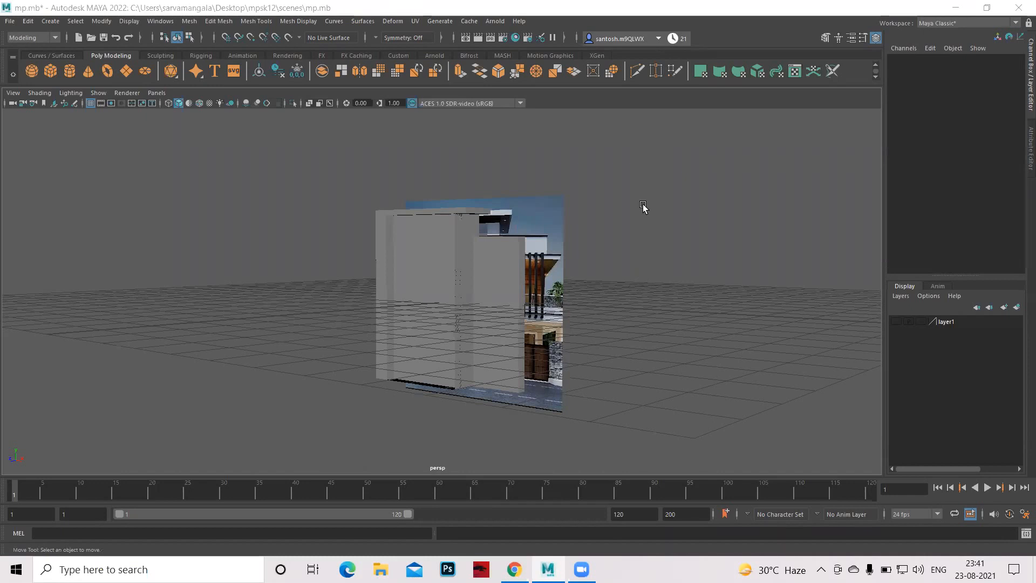
pyautogui.click(439, 287)
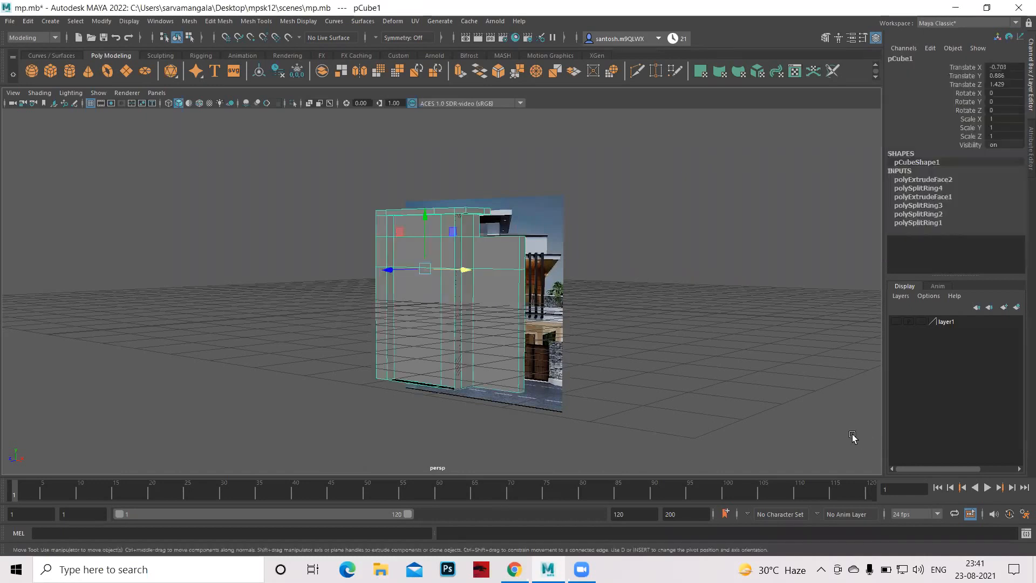
pyautogui.keyDown('alt'); pyautogui.moveTo(545, 331); pyautogui.dragTo(594, 329, button='middle'); pyautogui.keyUp('alt')
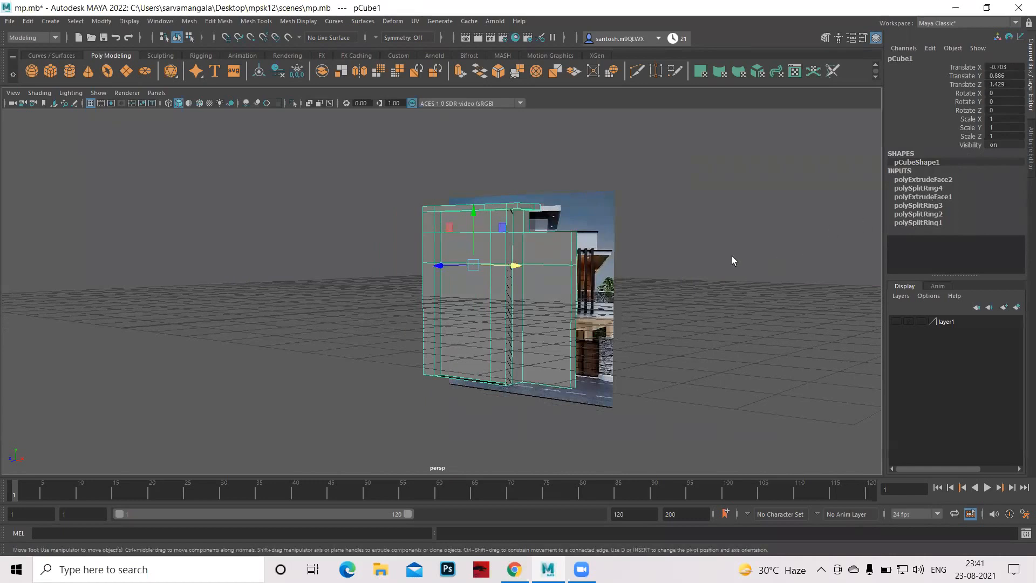
pyautogui.hotkey('alt', 'shift', 'd')
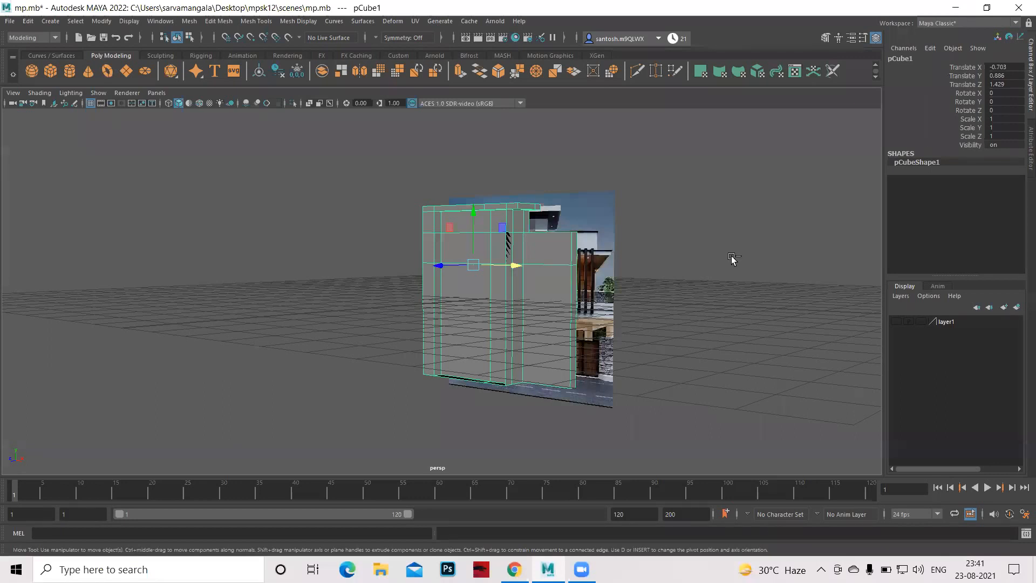
pyautogui.hotkey('ctrl', 's')
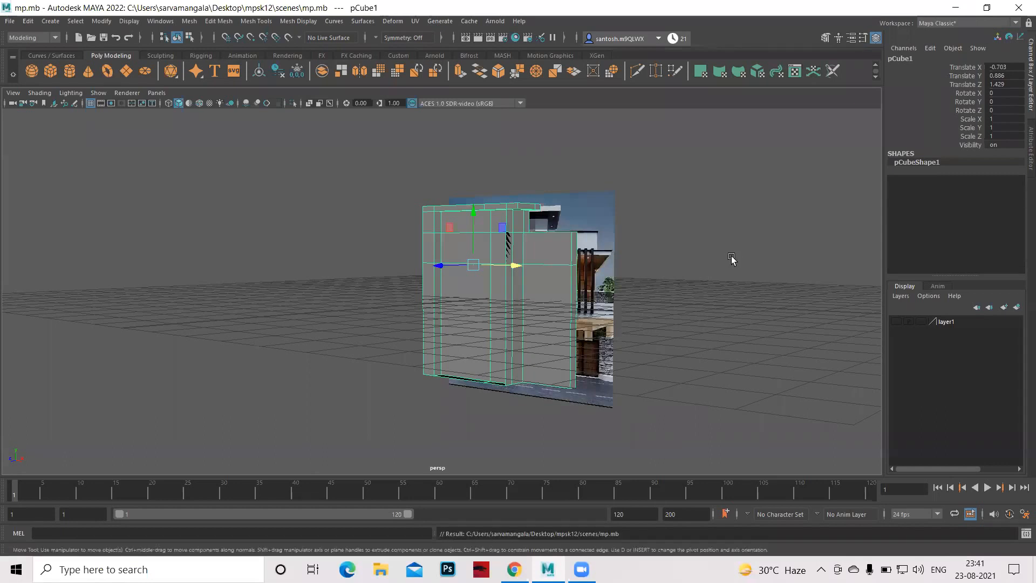
# Create a new polygon cube and raise it to about 1.0 in Y beside the balcony roof in the front image
pyautogui.keyDown('alt'); pyautogui.moveTo(419, 297); pyautogui.dragTo(571, 319); pyautogui.keyUp('alt')
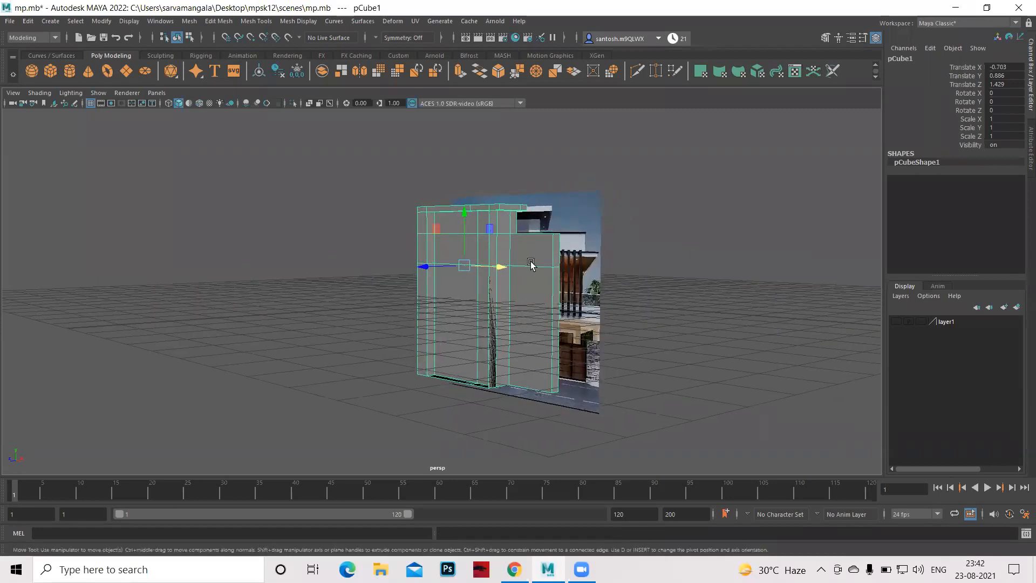
pyautogui.keyDown('alt'); pyautogui.moveTo(365, 326); pyautogui.dragTo(383, 324); pyautogui.keyUp('alt')
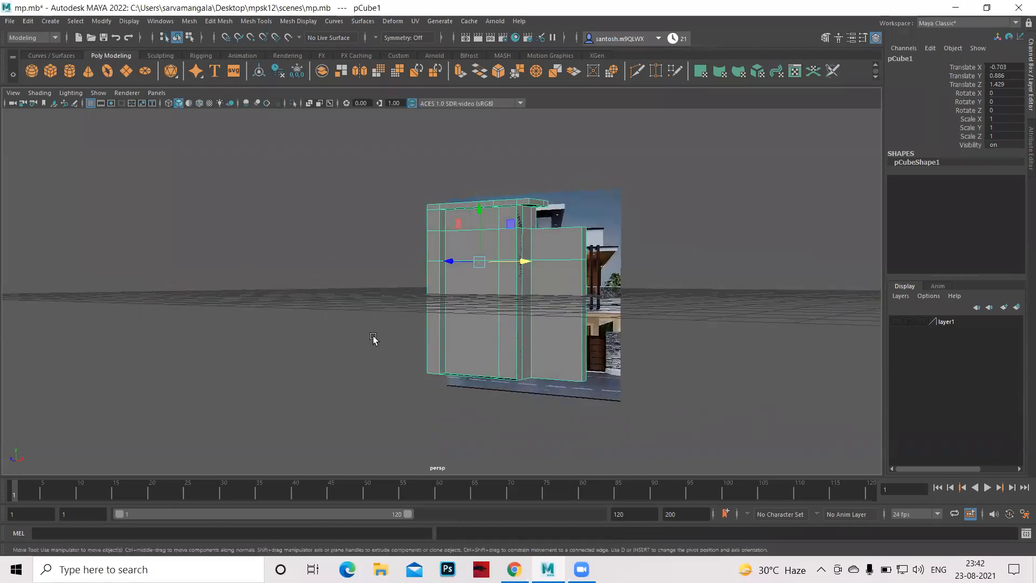
pyautogui.press('space')
pyautogui.press('space')
pyautogui.keyDown('alt'); pyautogui.moveTo(552, 412); pyautogui.dragTo(448, 298, button='middle'); pyautogui.keyUp('alt')
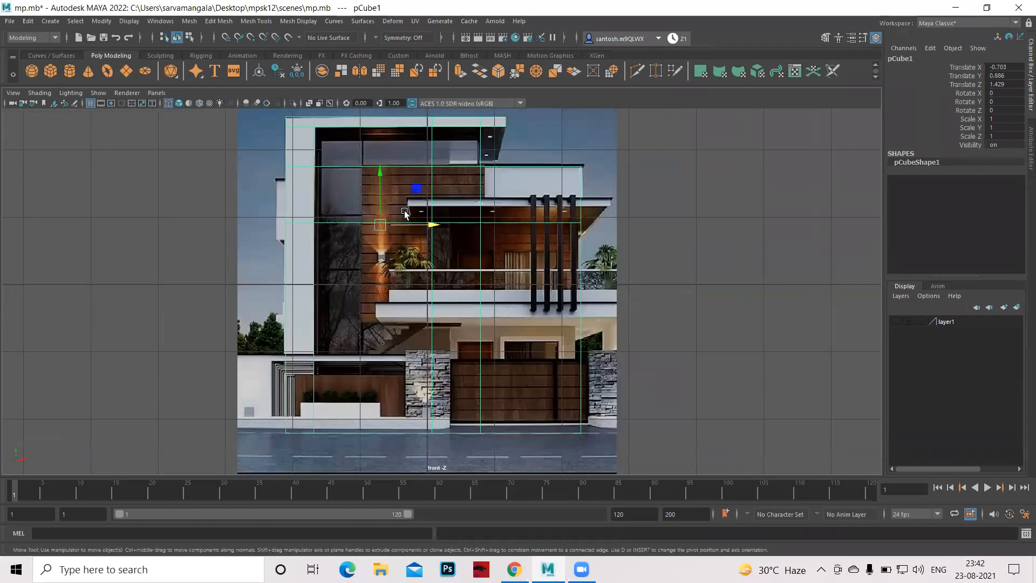
pyautogui.click(50, 68)
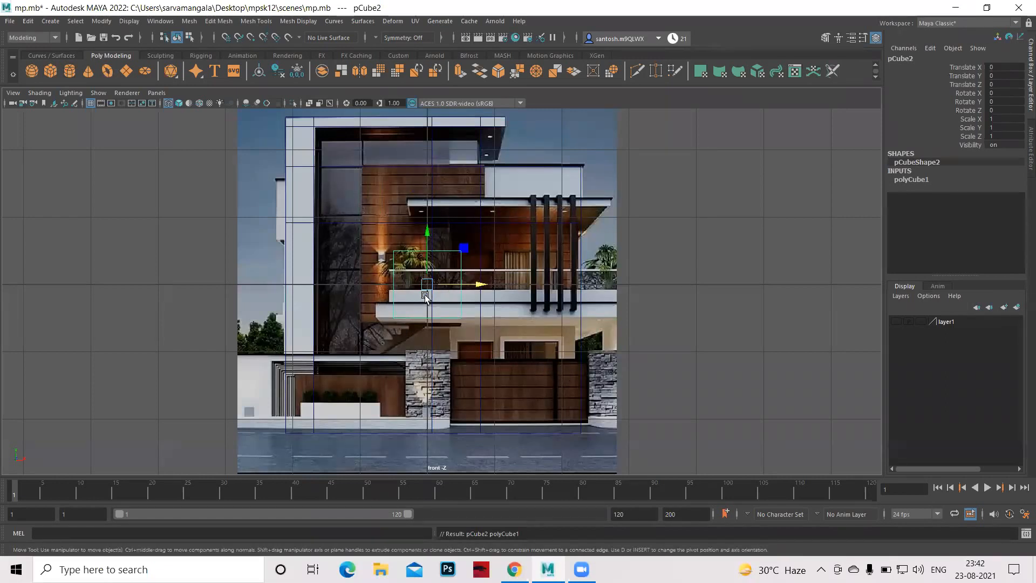
pyautogui.moveTo(426, 229); pyautogui.dragTo(430, 163)
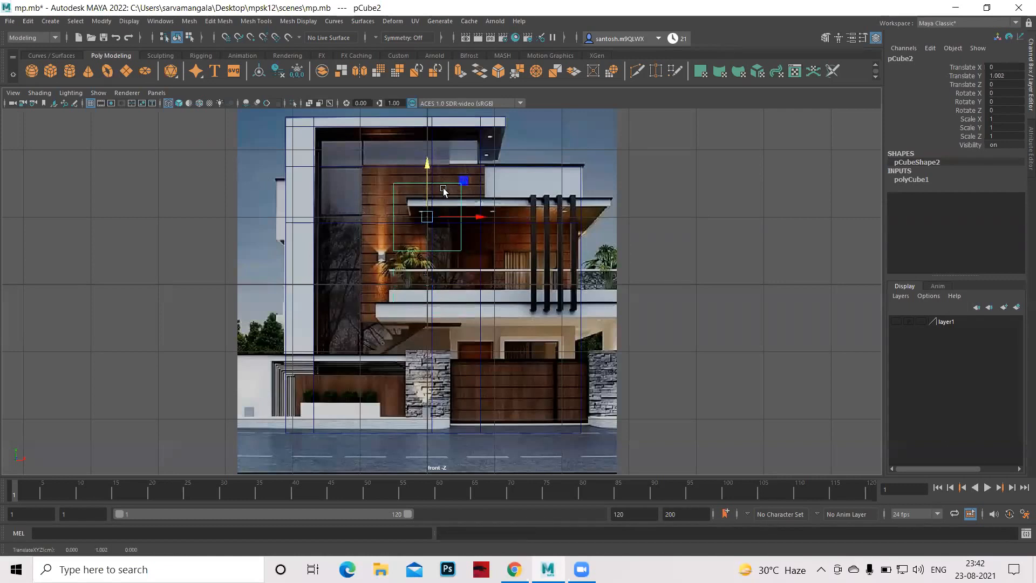
# Flatten the new cube by moving its top and bottom vertices to the balcony roof slab's edges, and return to object mode
pyautogui.rightClick(446, 239)
pyautogui.click(374, 178)
pyautogui.moveTo(374, 178); pyautogui.dragTo(478, 190)
pyautogui.moveTo(427, 128); pyautogui.dragTo(428, 141)
pyautogui.moveTo(374, 248); pyautogui.dragTo(483, 267)
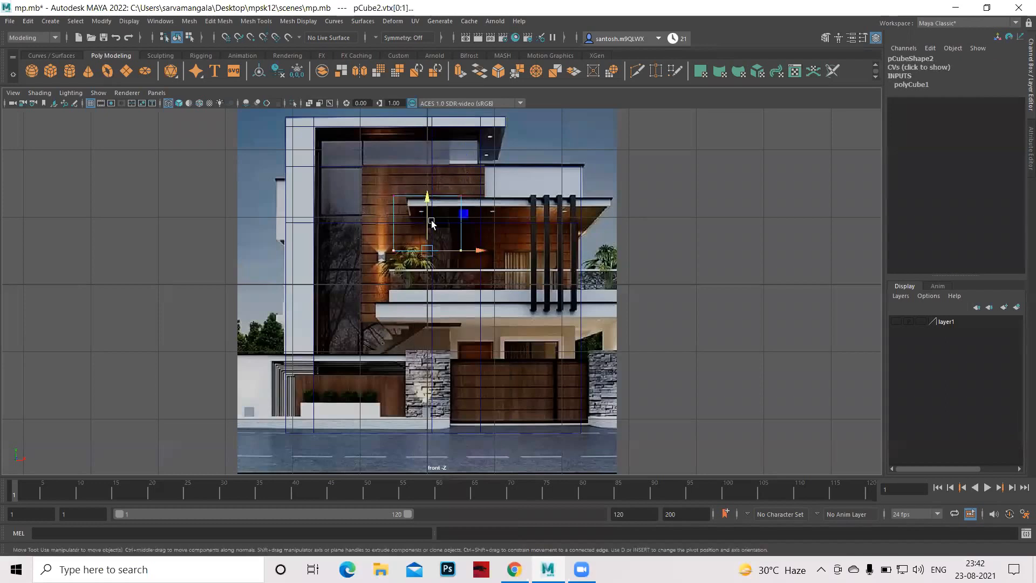
pyautogui.moveTo(428, 188); pyautogui.dragTo(433, 159)
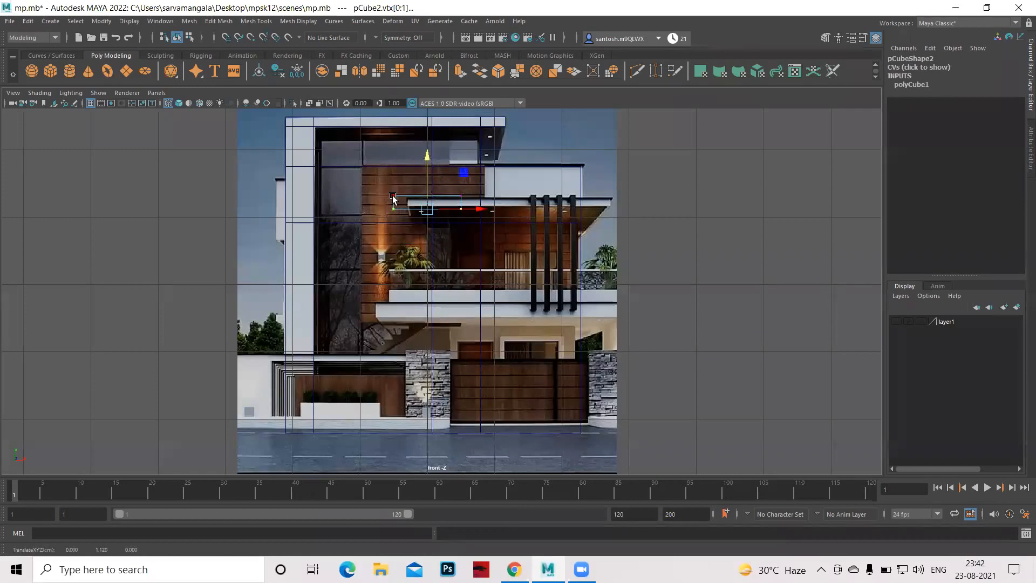
pyautogui.moveTo(393, 196); pyautogui.dragTo(425, 175, button='right')
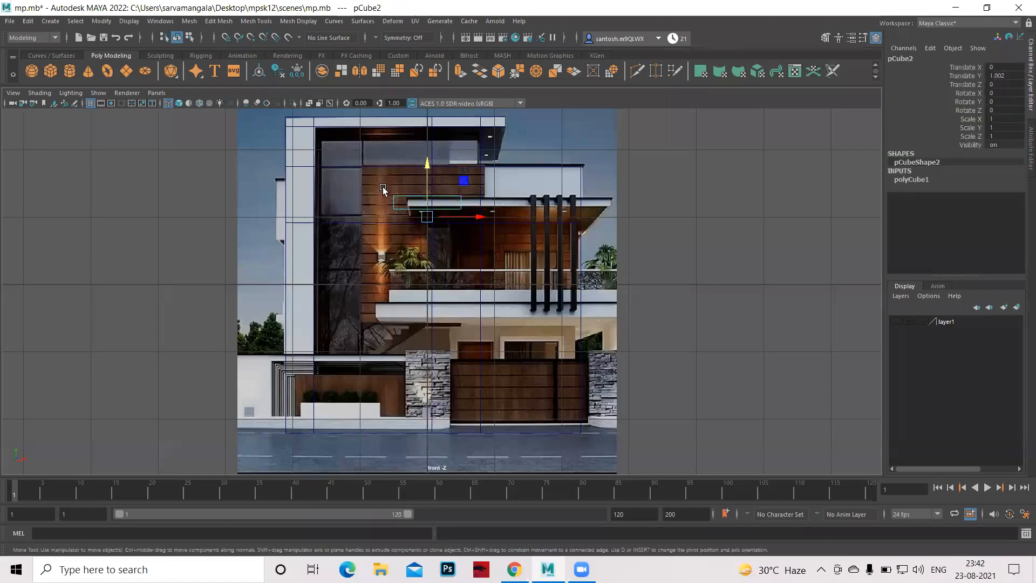
# Shift the slab to about 0.208 in X at the roof's left end, and stretch its right vertices to the roof's right end
pyautogui.moveTo(480, 217); pyautogui.dragTo(495, 217)
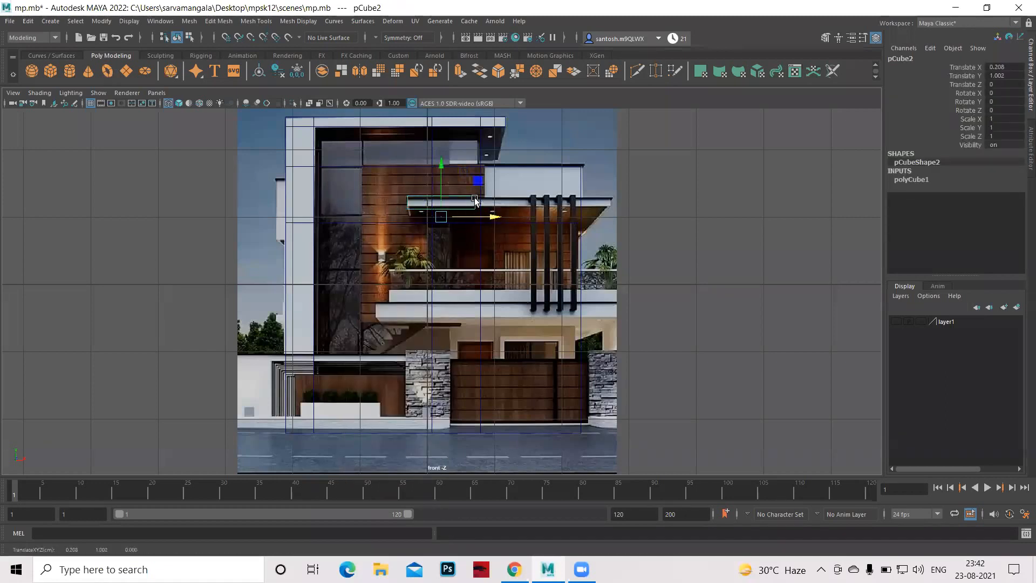
pyautogui.moveTo(475, 197); pyautogui.dragTo(416, 194, button='right')
pyautogui.moveTo(469, 190); pyautogui.dragTo(480, 232)
pyautogui.moveTo(578, 205); pyautogui.dragTo(661, 214)
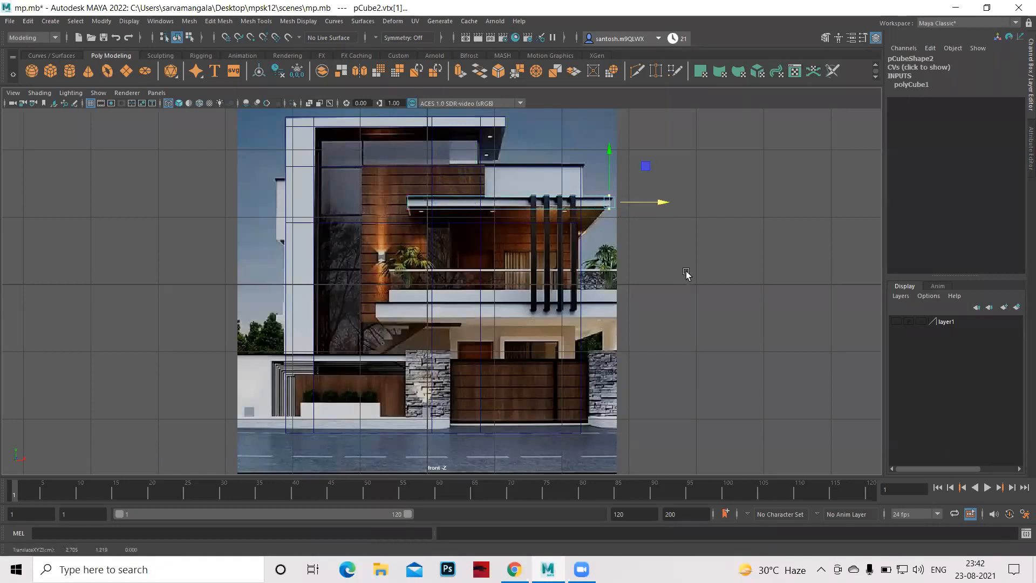
# Return the balcony roof slab to object mode and move it forward in the side view to about 2.063 in Z
pyautogui.press('space')
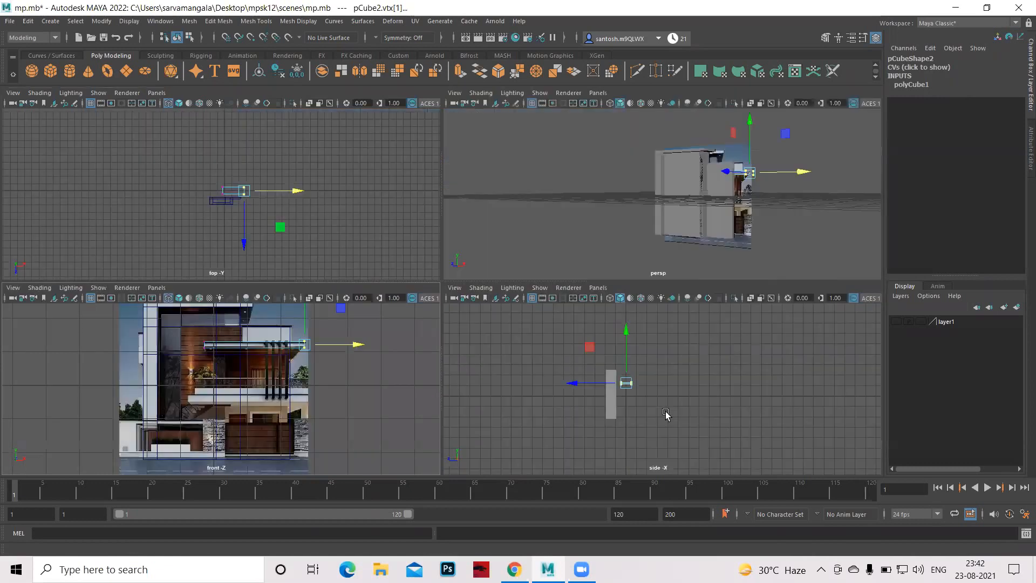
pyautogui.press('space')
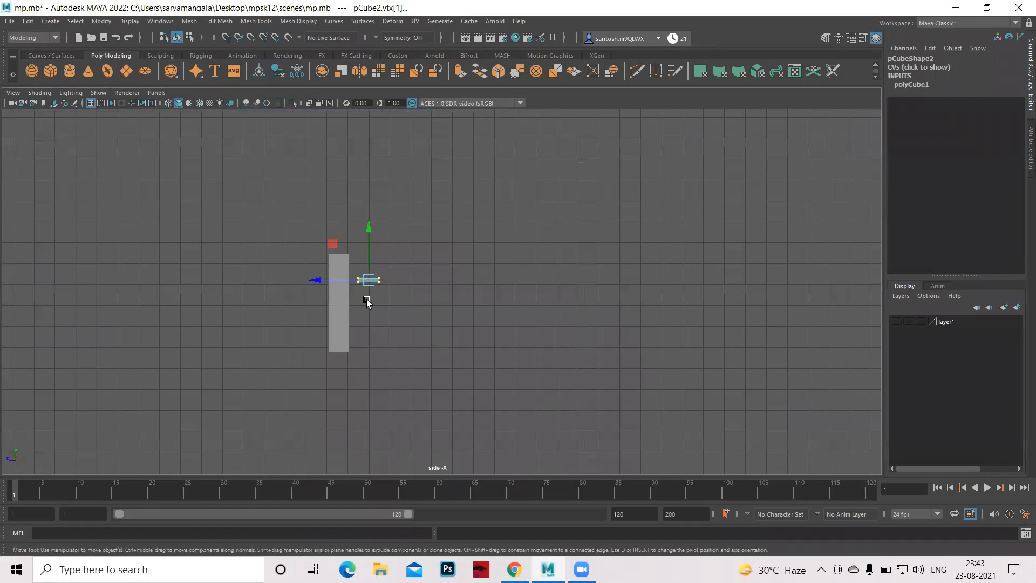
pyautogui.press('space')
pyautogui.press('space')
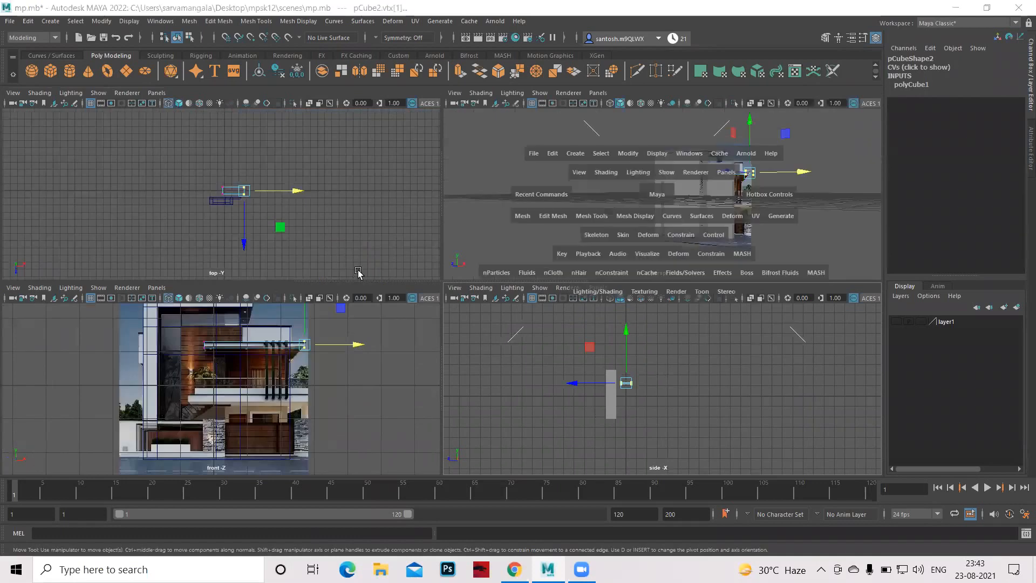
pyautogui.keyDown('alt'); pyautogui.moveTo(359, 273); pyautogui.dragTo(509, 399); pyautogui.keyUp('alt')
pyautogui.press('space')
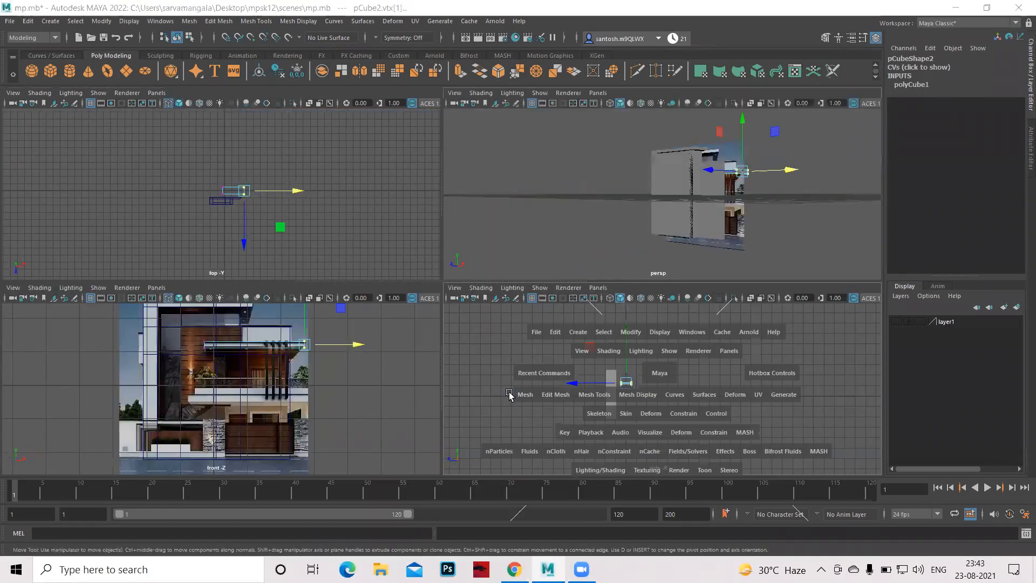
pyautogui.press('q')
pyautogui.click(551, 378)
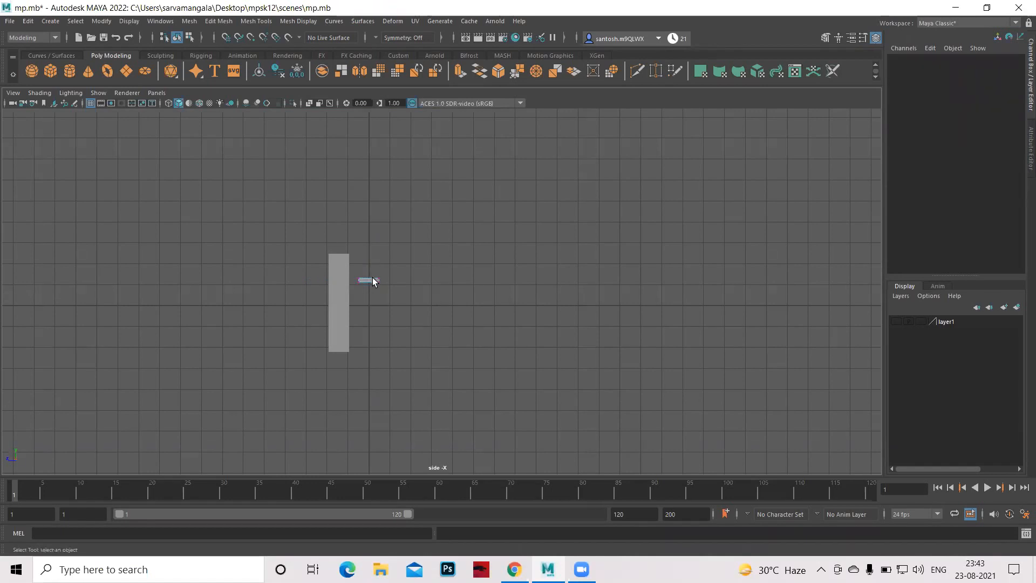
pyautogui.moveTo(374, 281); pyautogui.dragTo(420, 246, button='right')
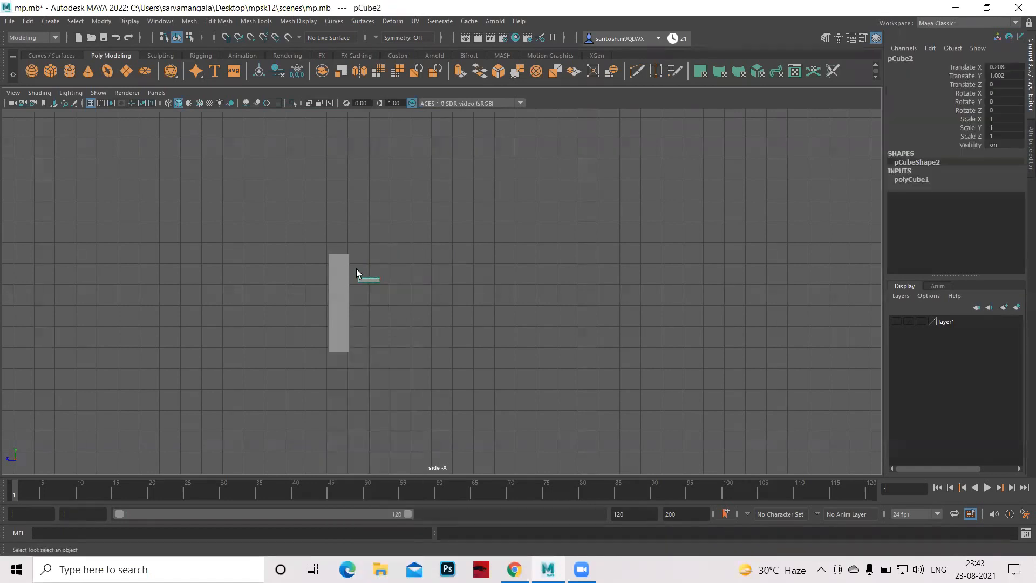
pyautogui.press('w')
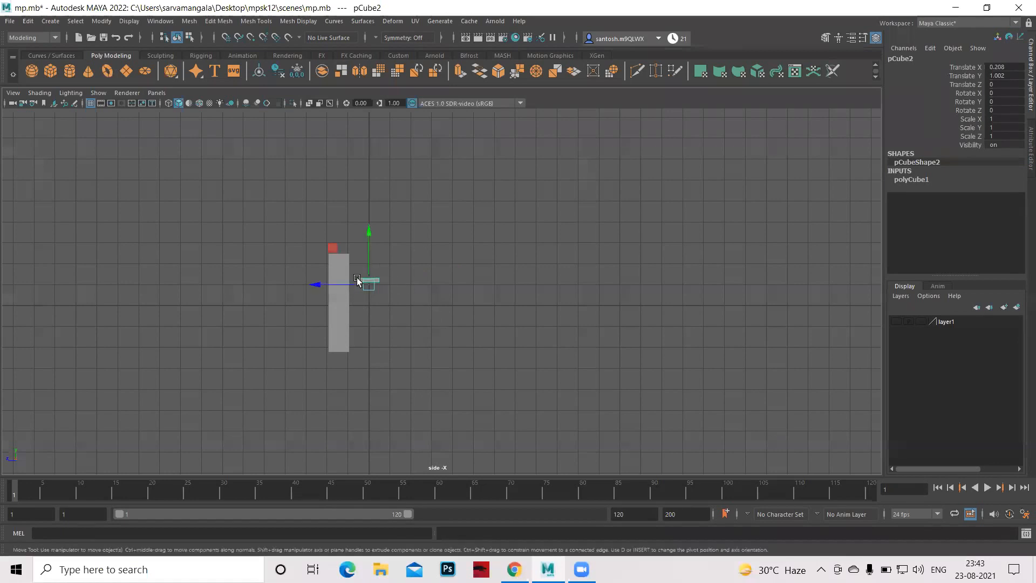
pyautogui.moveTo(315, 287); pyautogui.dragTo(259, 289)
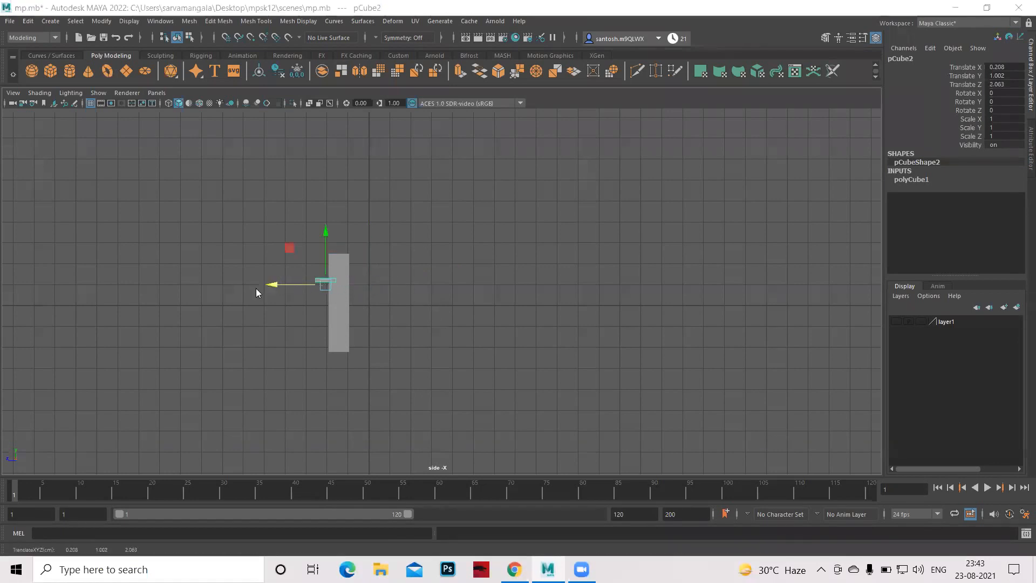
# Examine the roof slab's position in front of the house blocks in the perspective view
pyautogui.press('space')
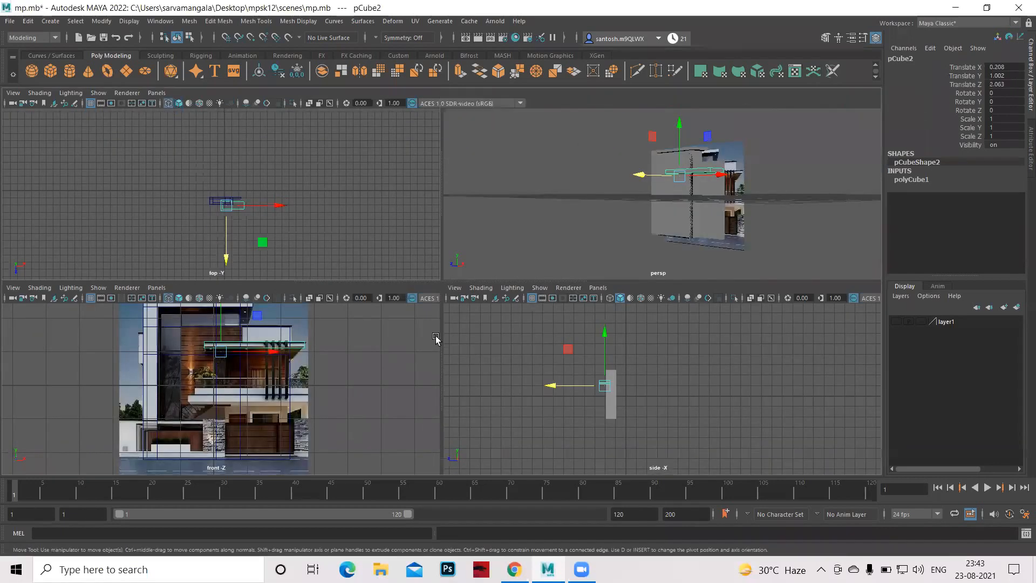
pyautogui.press('space')
pyautogui.press('space')
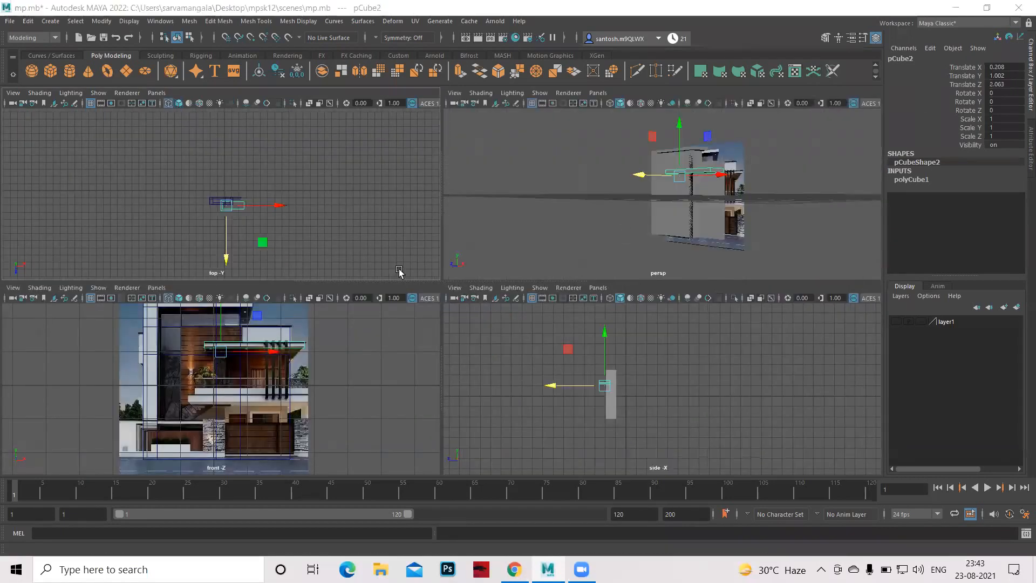
pyautogui.press('space')
pyautogui.moveTo(383, 290)
pyautogui.keyDown('alt'); pyautogui.mouseDown()
pyautogui.moveTo(340, 273)
pyautogui.moveTo(352, 291)
pyautogui.moveTo(400, 293)
pyautogui.moveTo(351, 288)
pyautogui.moveTo(376, 303)
pyautogui.mouseUp(); pyautogui.keyUp('alt')
pyautogui.click(389, 300)
pyautogui.press('space')
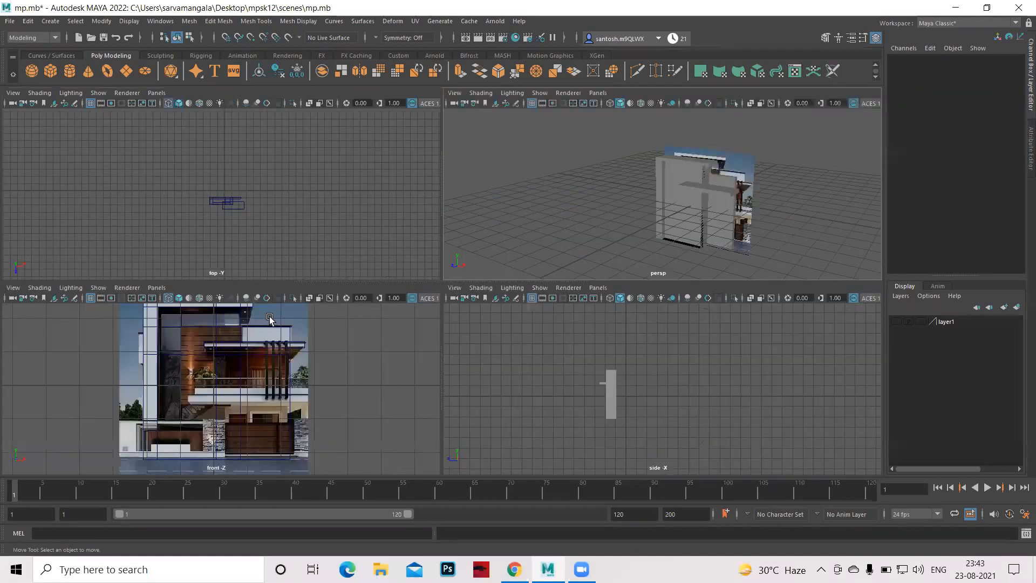
# Duplicate the balcony roof slab and lower the copy to about -0.593 in Y at the balcony floor in the front image
pyautogui.press('space')
pyautogui.click(413, 213)
pyautogui.keyDown('alt'); pyautogui.moveTo(456, 338); pyautogui.dragTo(743, 340, button='right'); pyautogui.keyUp('alt')
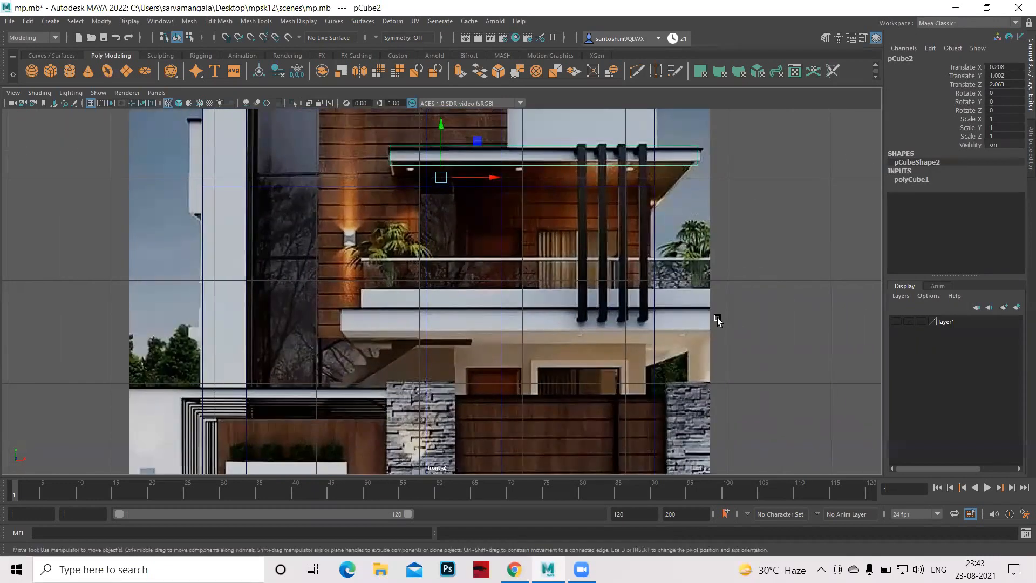
pyautogui.keyDown('alt'); pyautogui.moveTo(715, 321); pyautogui.dragTo(688, 297, button='middle'); pyautogui.keyUp('alt')
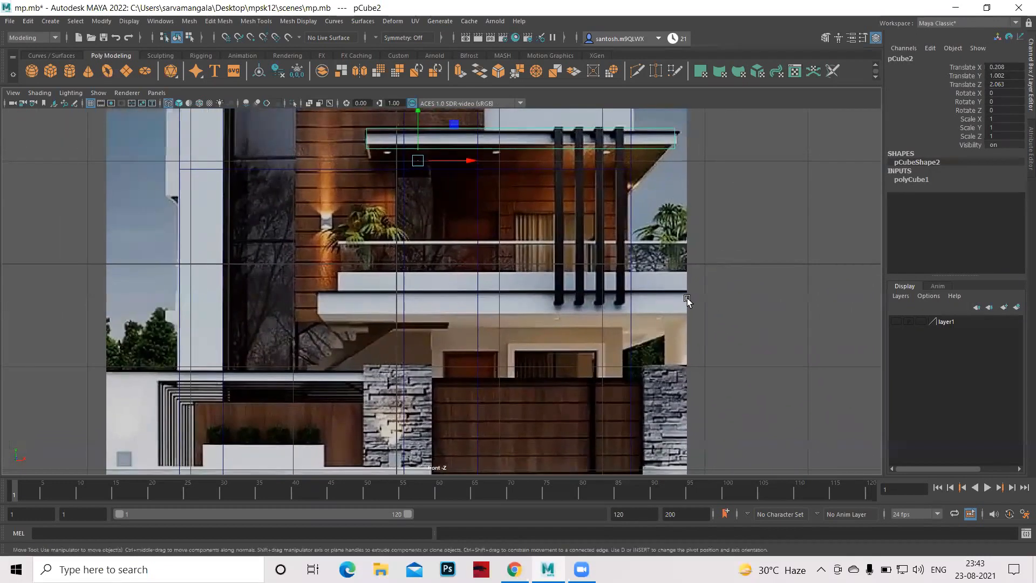
pyautogui.scroll(-5, 688, 298)
pyautogui.hotkey('ctrl', 'd')
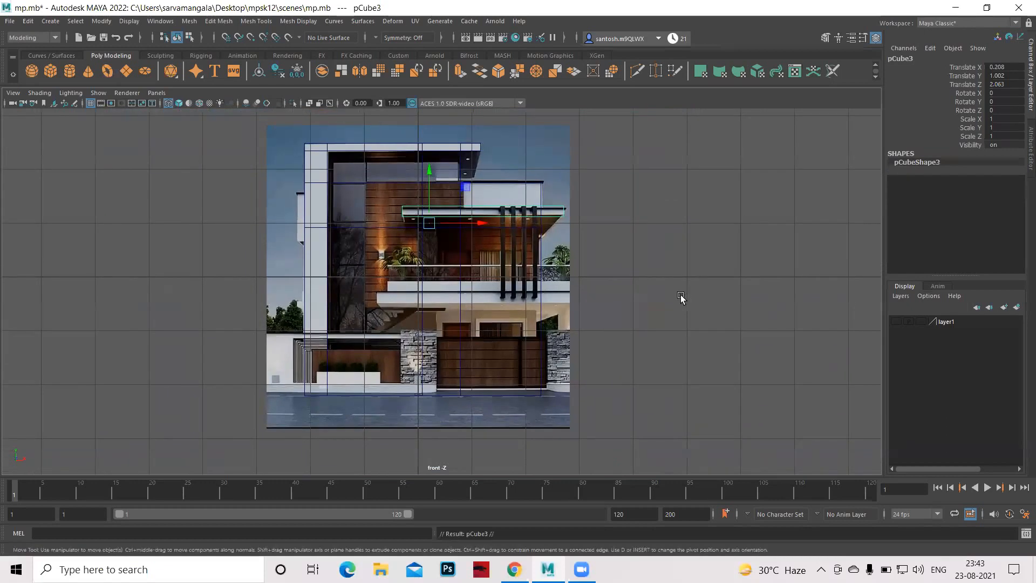
pyautogui.click(429, 170)
pyautogui.moveTo(429, 170); pyautogui.dragTo(432, 257)
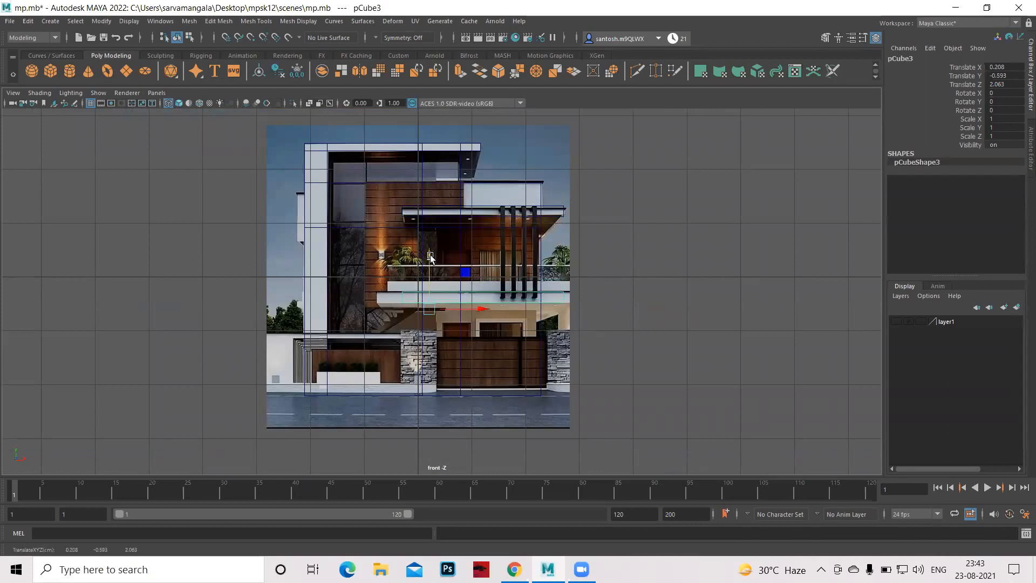
# Stretch the floor slab copy's left vertices to the left end of the balcony floor band
pyautogui.rightClick(519, 298)
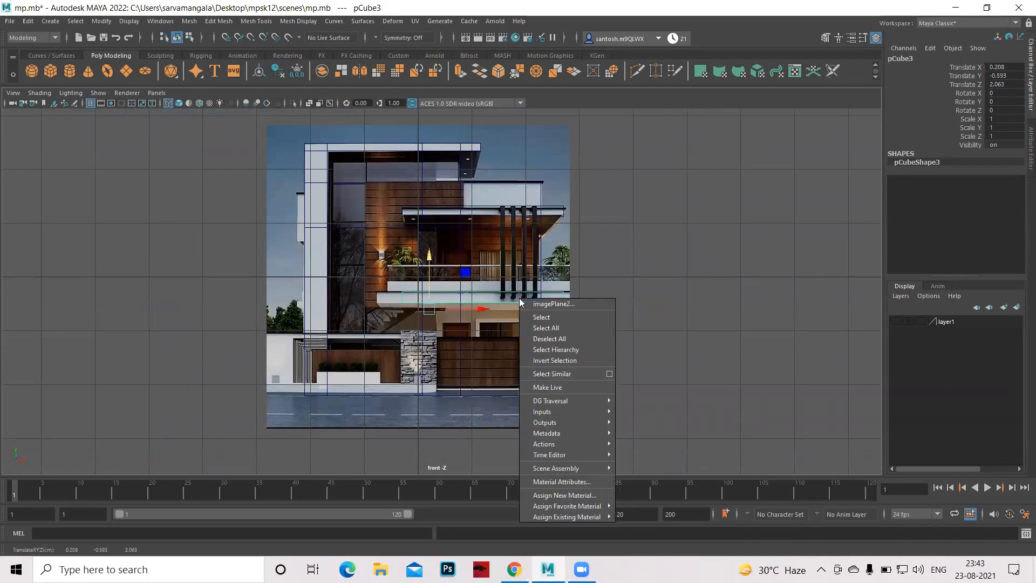
pyautogui.moveTo(401, 292); pyautogui.dragTo(349, 274, button='right')
pyautogui.moveTo(372, 265); pyautogui.dragTo(427, 304)
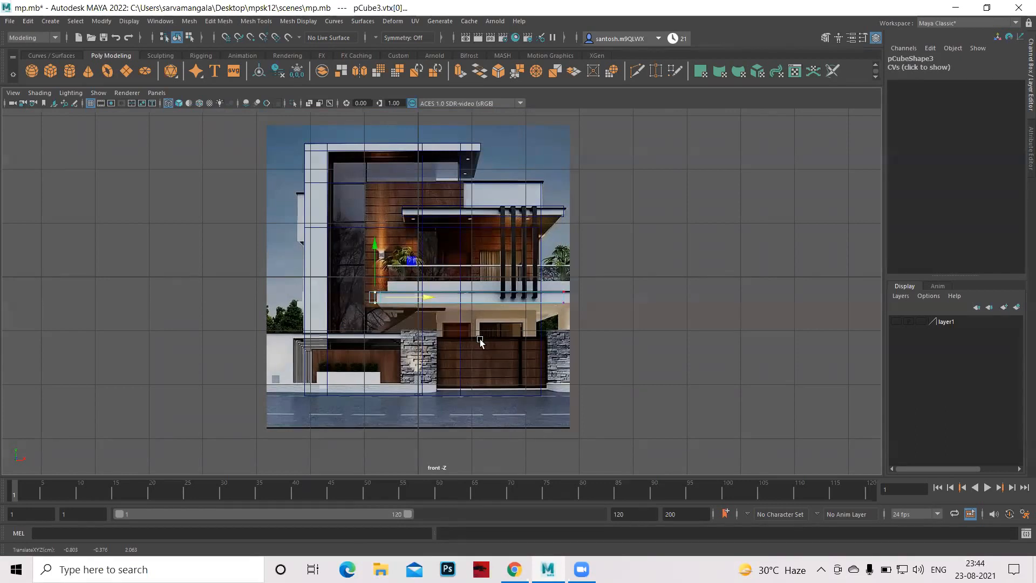
pyautogui.click(420, 341)
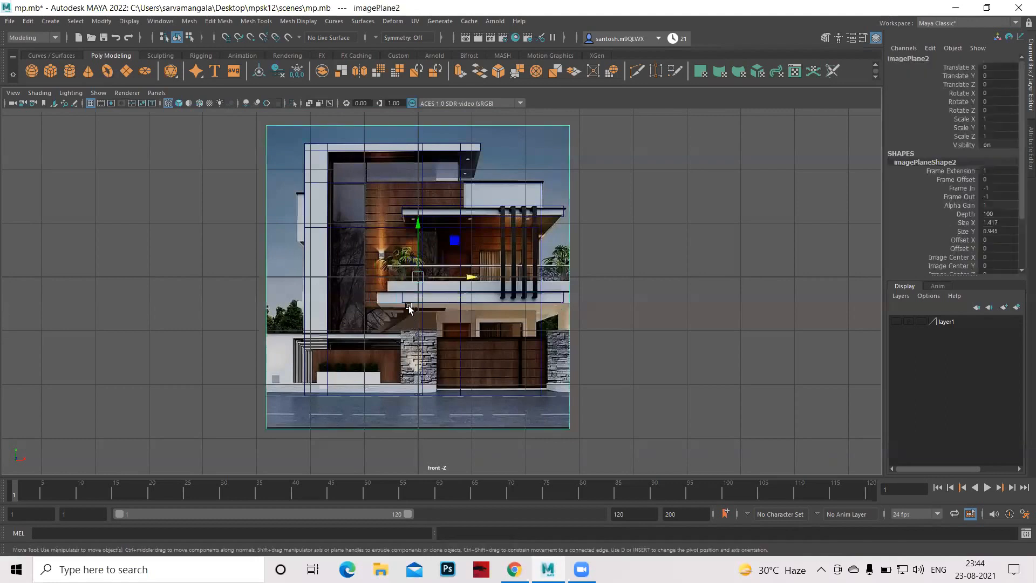
pyautogui.click(415, 310)
pyautogui.moveTo(410, 274); pyautogui.dragTo(352, 266, button='right')
pyautogui.moveTo(455, 299); pyautogui.dragTo(434, 301)
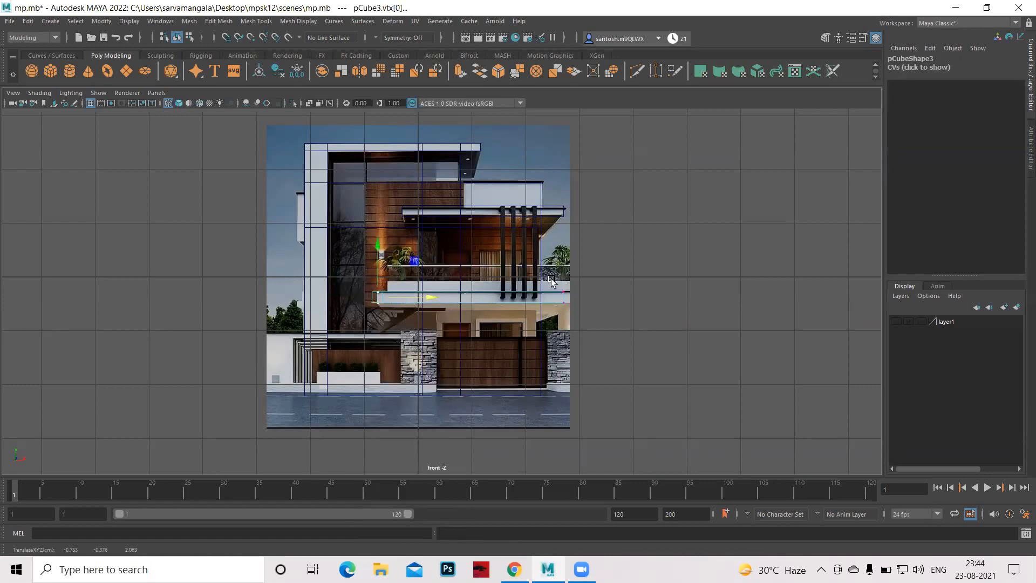
# Stretch the floor slab's right vertices to the image's right edge and return to object mode
pyautogui.moveTo(553, 280); pyautogui.dragTo(576, 319)
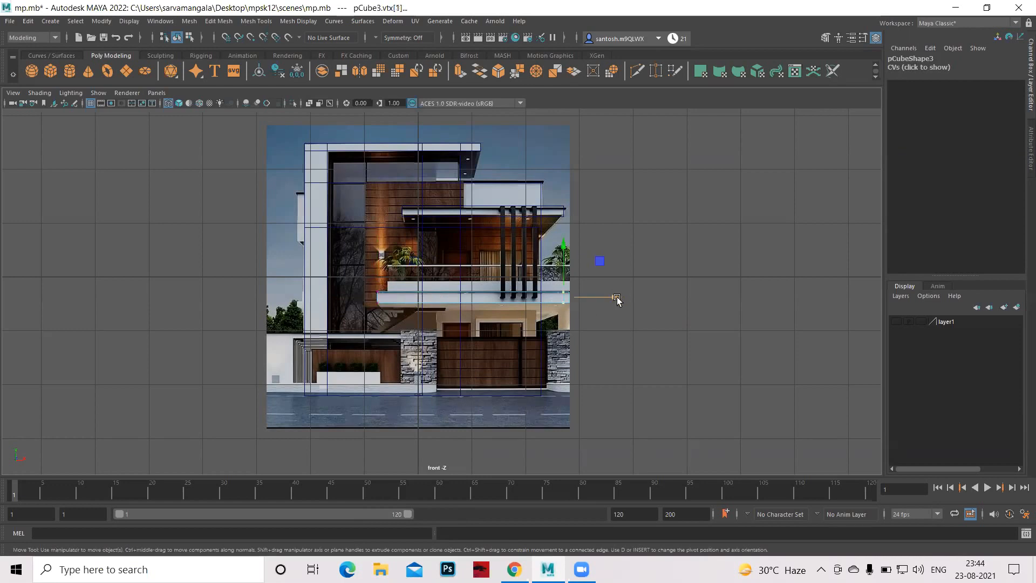
pyautogui.moveTo(614, 298); pyautogui.dragTo(620, 299)
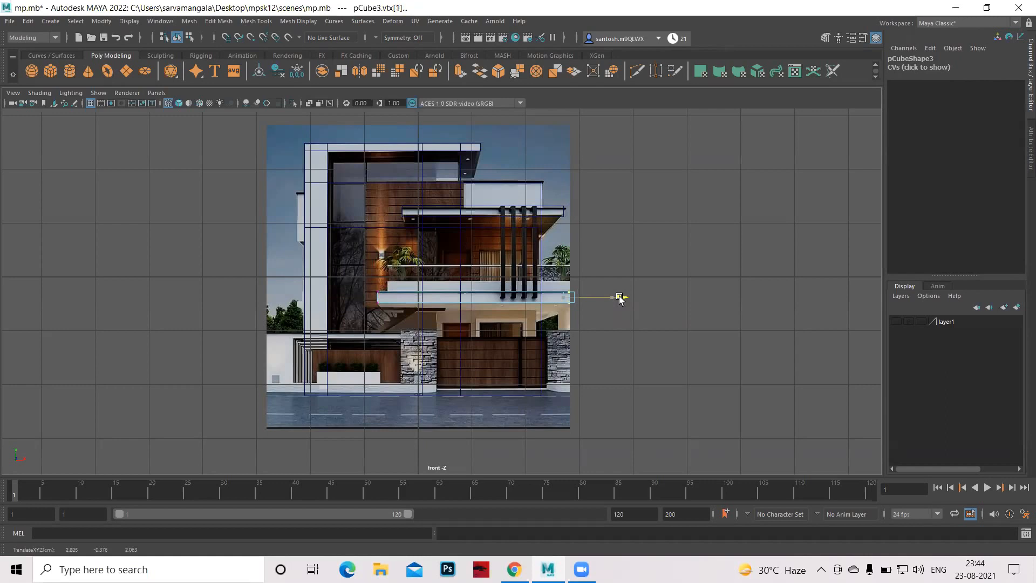
pyautogui.press('space')
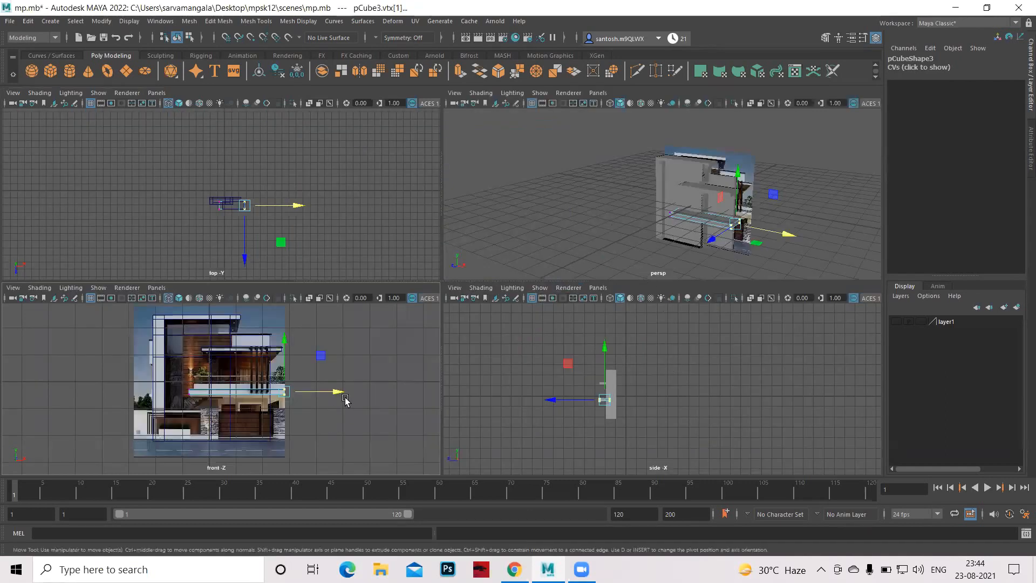
pyautogui.press('space')
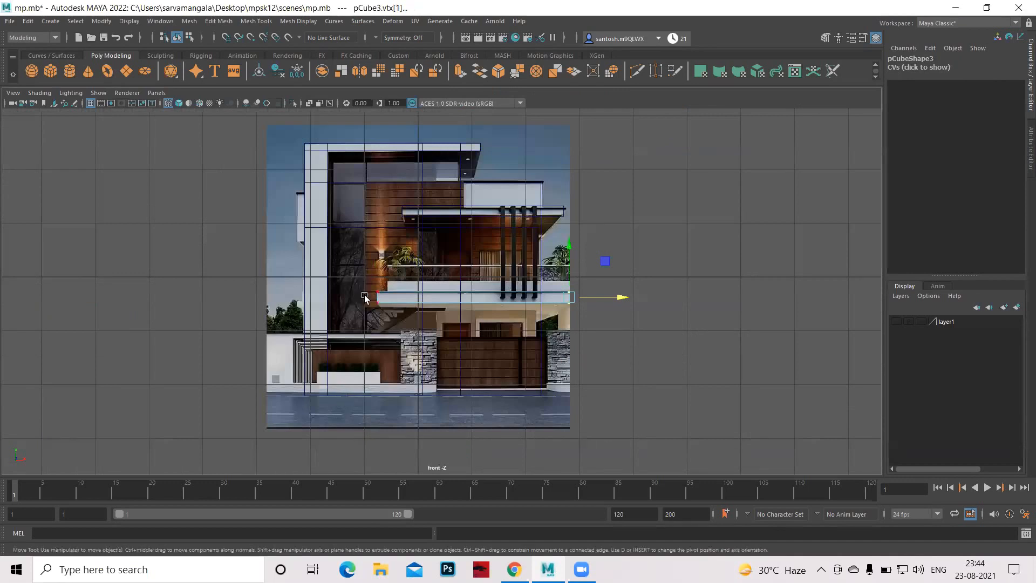
pyautogui.moveTo(377, 274); pyautogui.dragTo(424, 259, button='right')
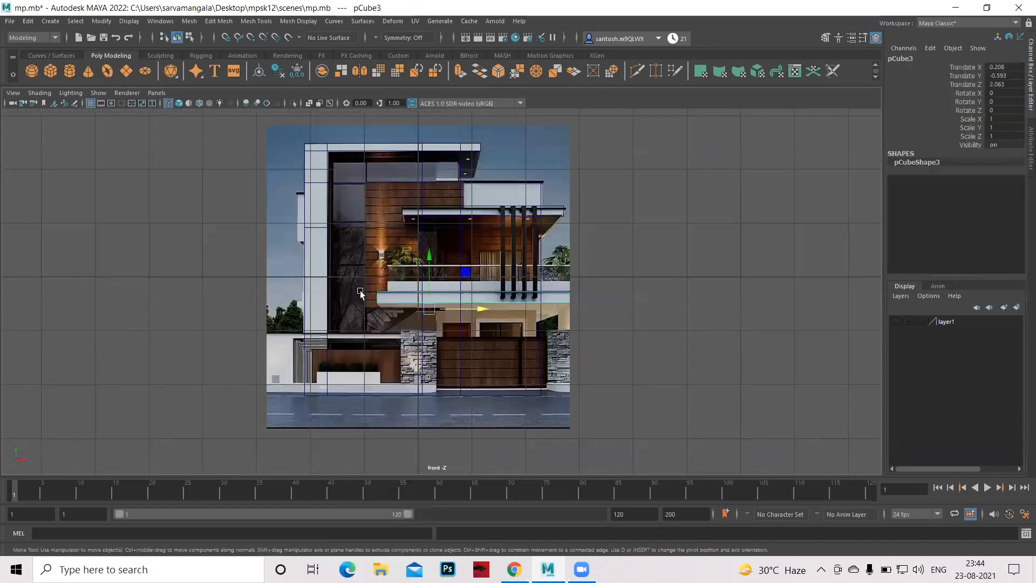
# Apply Extrude to the balcony floor slab, duplicate it and raise the copy to about -0.382 in Y over the white parapet
pyautogui.press('q')
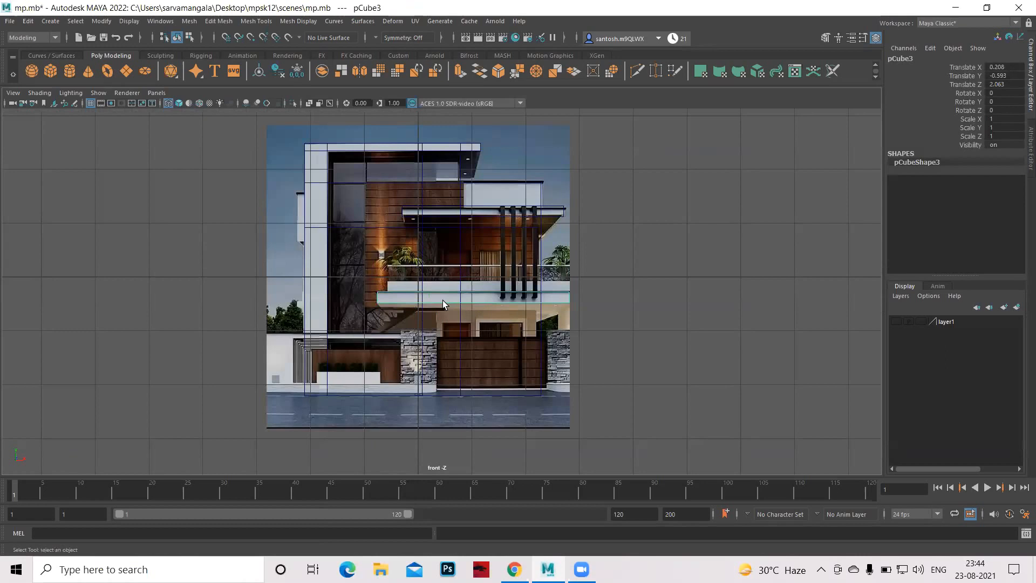
pyautogui.moveTo(443, 296); pyautogui.dragTo(424, 262, button='right')
pyautogui.hotkey('ctrl', 'e')
pyautogui.click(395, 301)
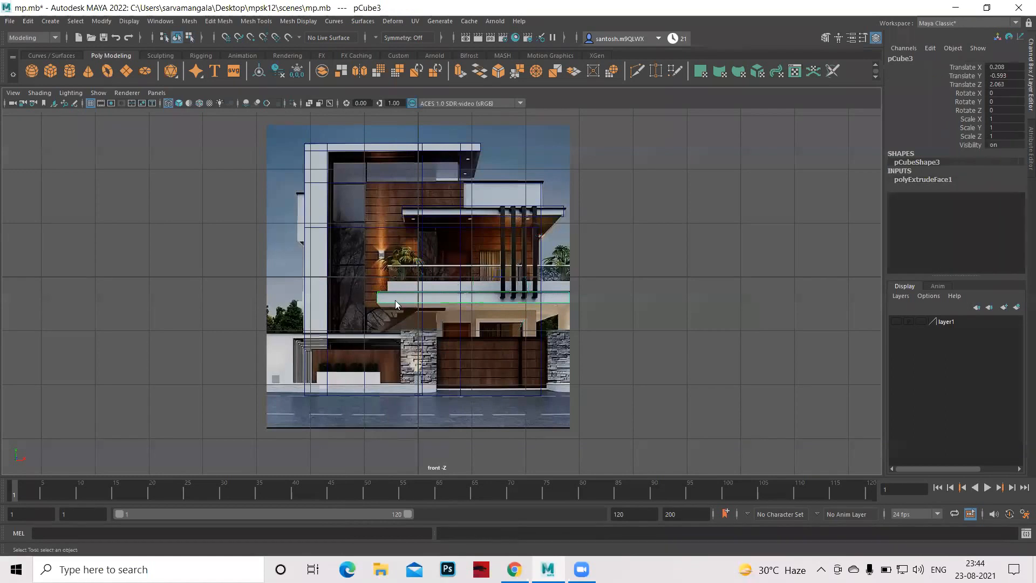
pyautogui.hotkey('ctrl', 'd')
pyautogui.press('w')
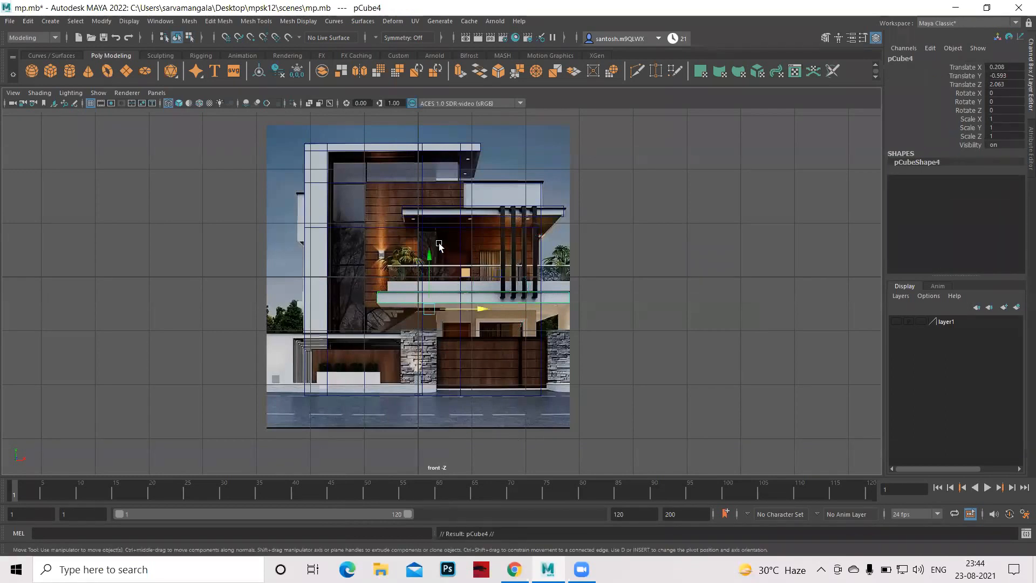
pyautogui.moveTo(429, 255)
pyautogui.mouseDown()
pyautogui.moveTo(439, 232)
pyautogui.moveTo(442, 249)
pyautogui.mouseUp()
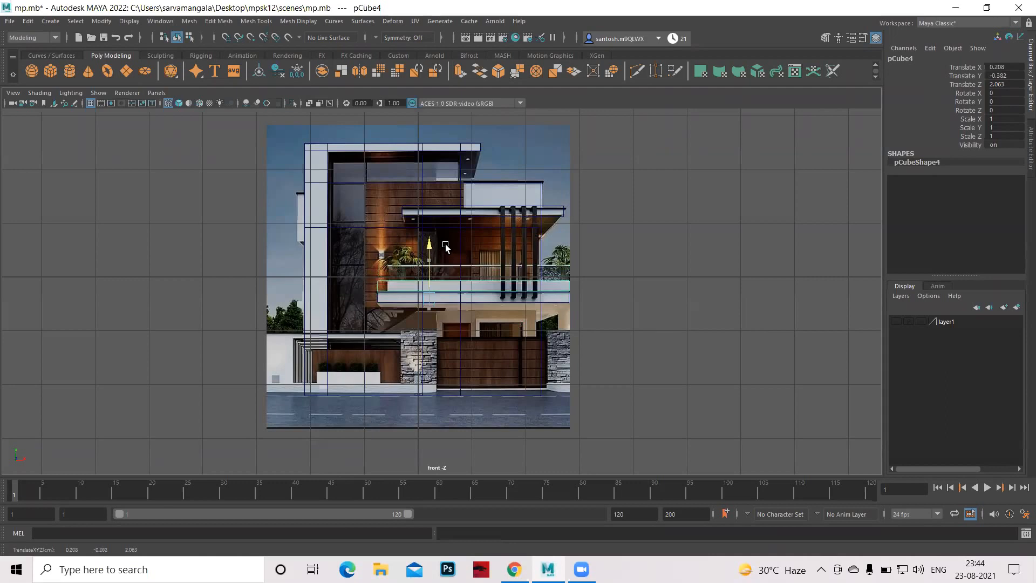
# Fit the raised copy to the parapet by moving its left vertices to the parapet's left end and its right vertices to the image's edge
pyautogui.keyDown('alt'); pyautogui.moveTo(348, 285); pyautogui.dragTo(810, 396, button='right'); pyautogui.keyUp('alt')
pyautogui.scroll(2, 811, 398)
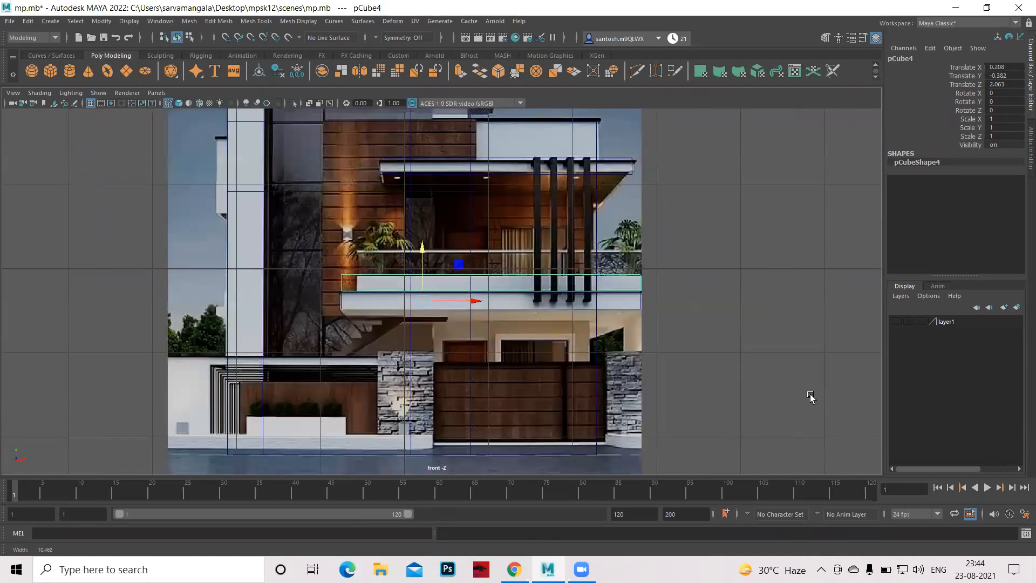
pyautogui.scroll(2, 474, 306)
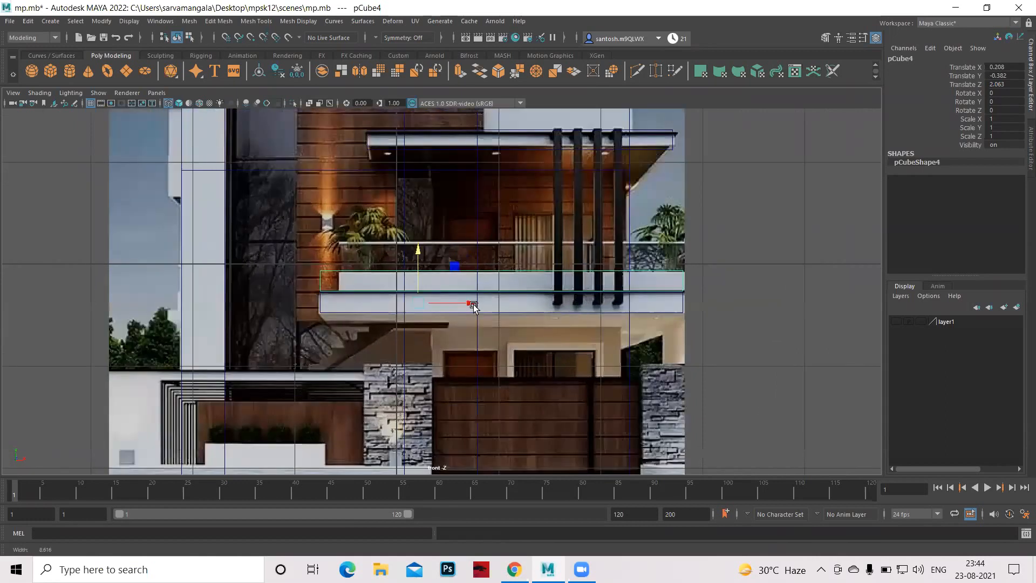
pyautogui.scroll(2, 474, 306)
pyautogui.scroll(1, 474, 305)
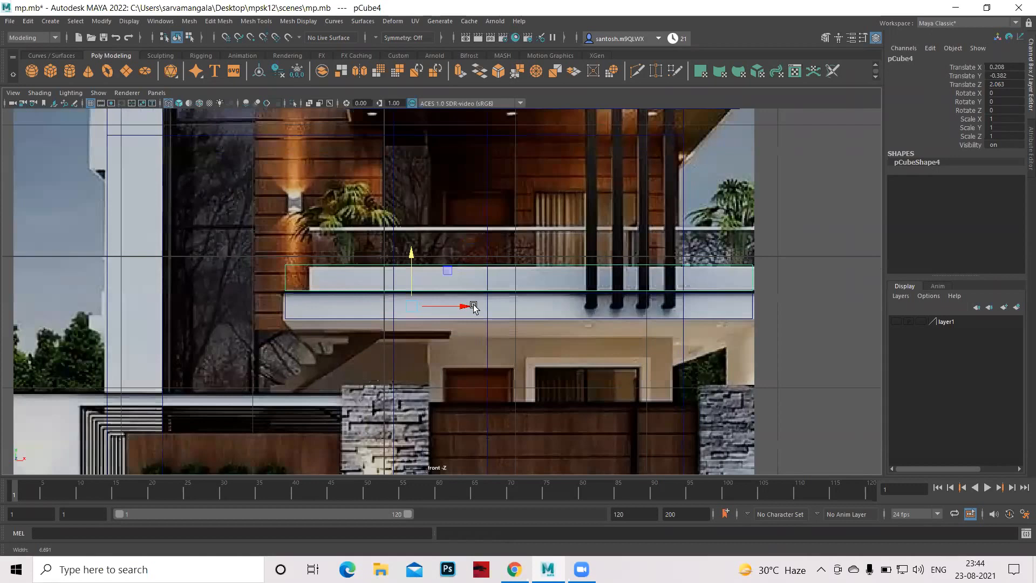
pyautogui.scroll(2, 474, 305)
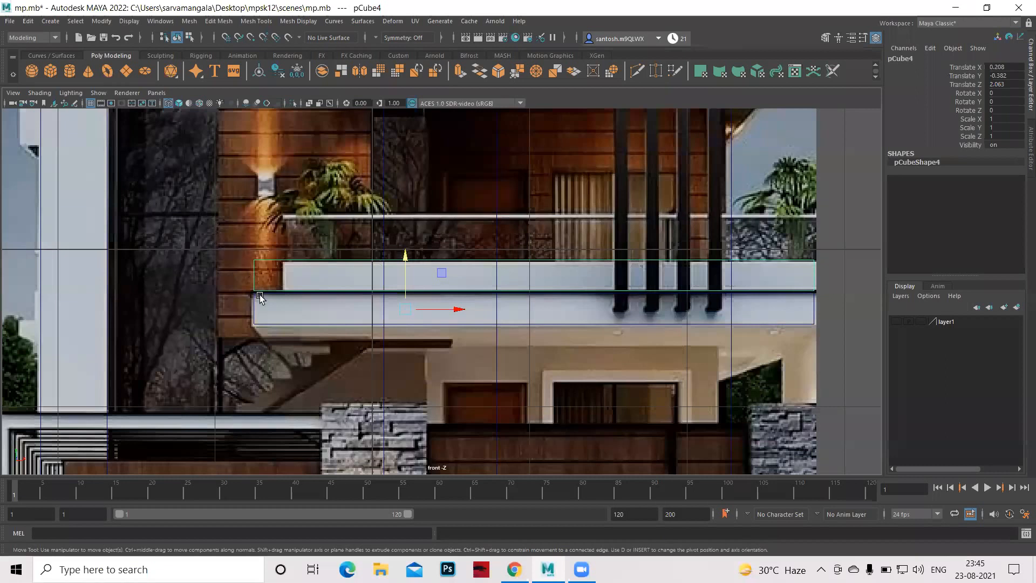
pyautogui.click(334, 274)
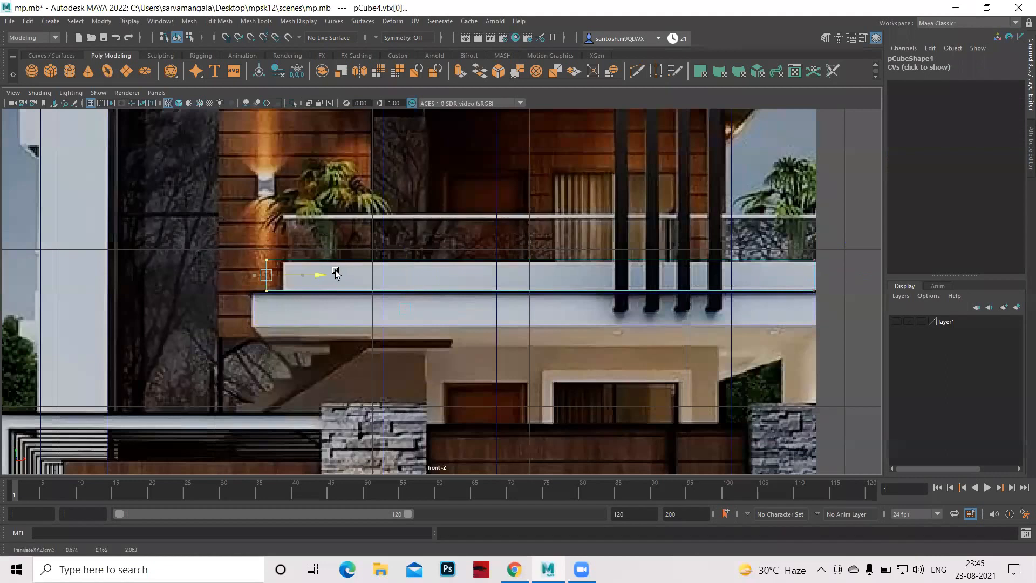
pyautogui.moveTo(334, 274); pyautogui.dragTo(351, 274)
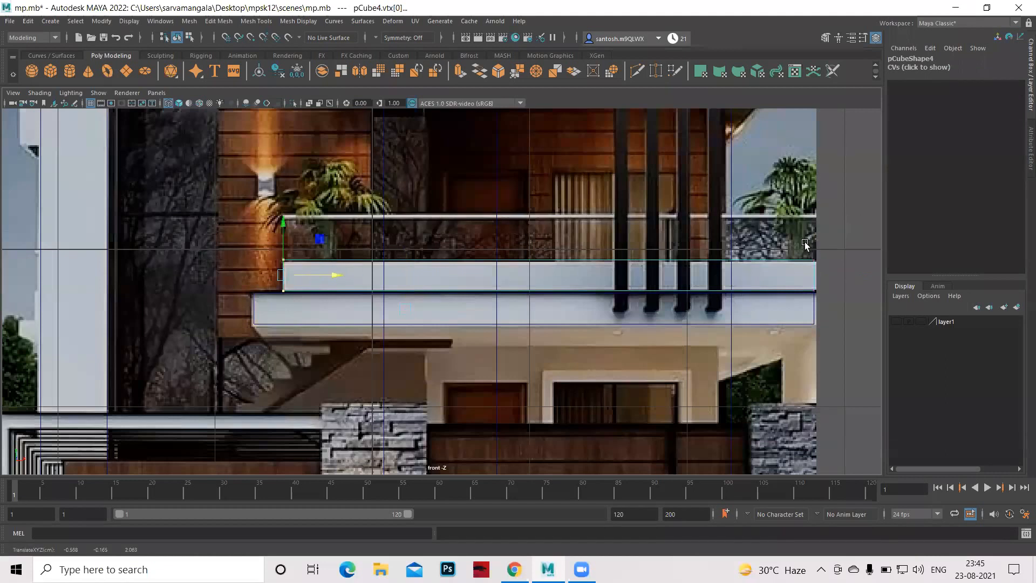
pyautogui.moveTo(808, 243); pyautogui.dragTo(876, 275)
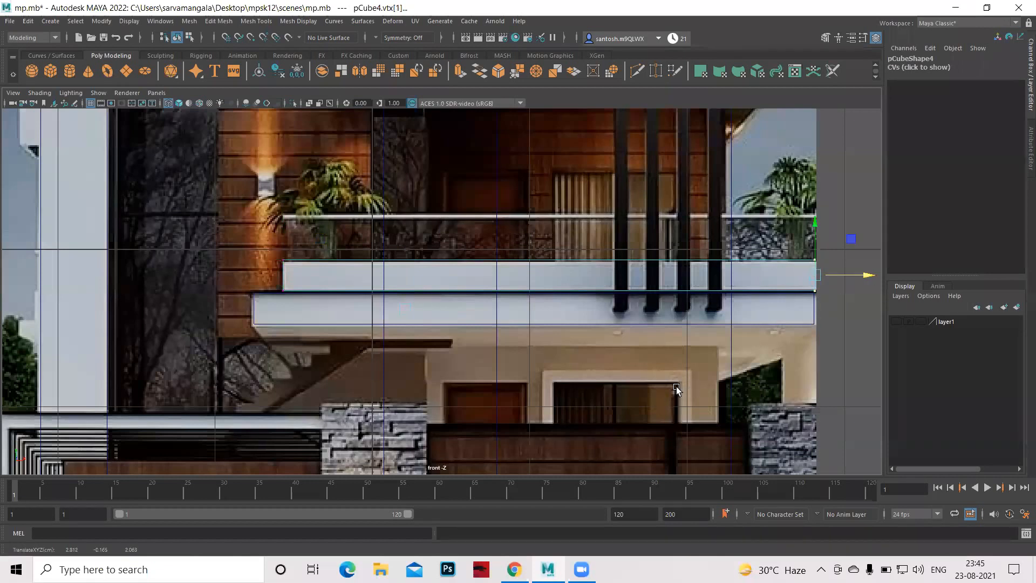
# Leave vertex editing on the fitted parapet slab and return it to object mode
pyautogui.scroll(-3, 676, 389)
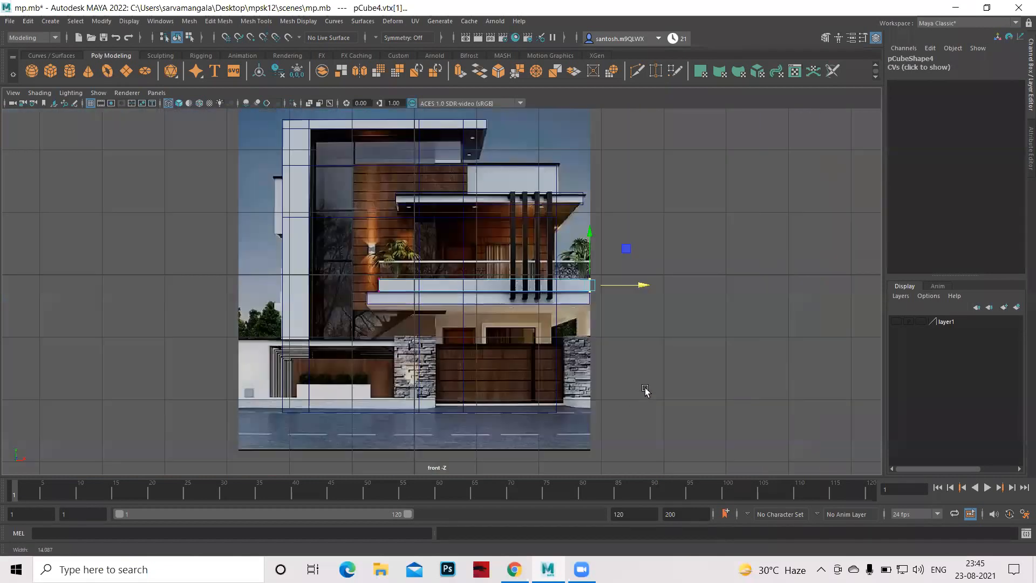
pyautogui.scroll(2, 645, 388)
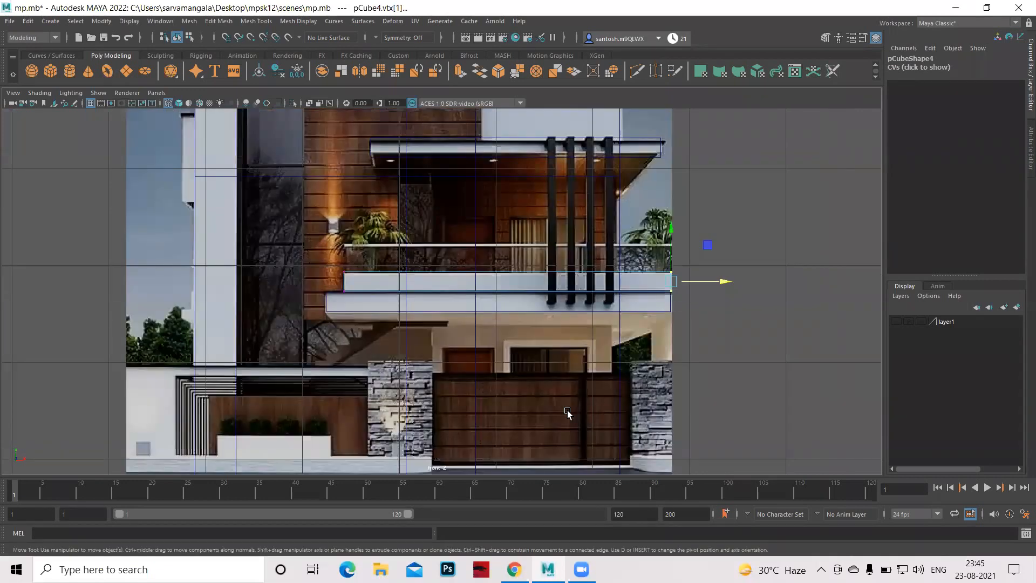
pyautogui.scroll(1, 522, 276)
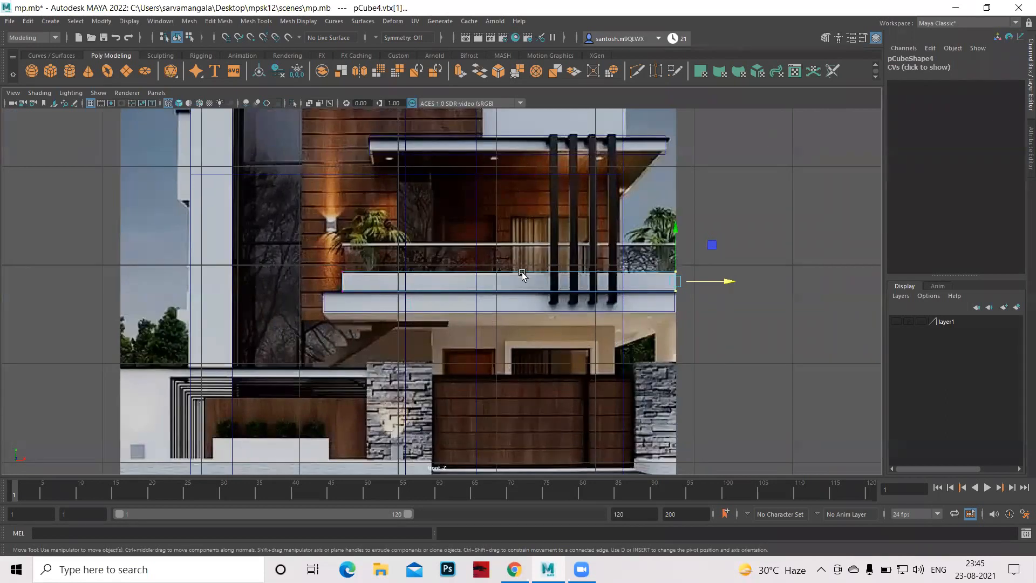
pyautogui.moveTo(522, 275); pyautogui.dragTo(470, 289, button='right')
pyautogui.press('q')
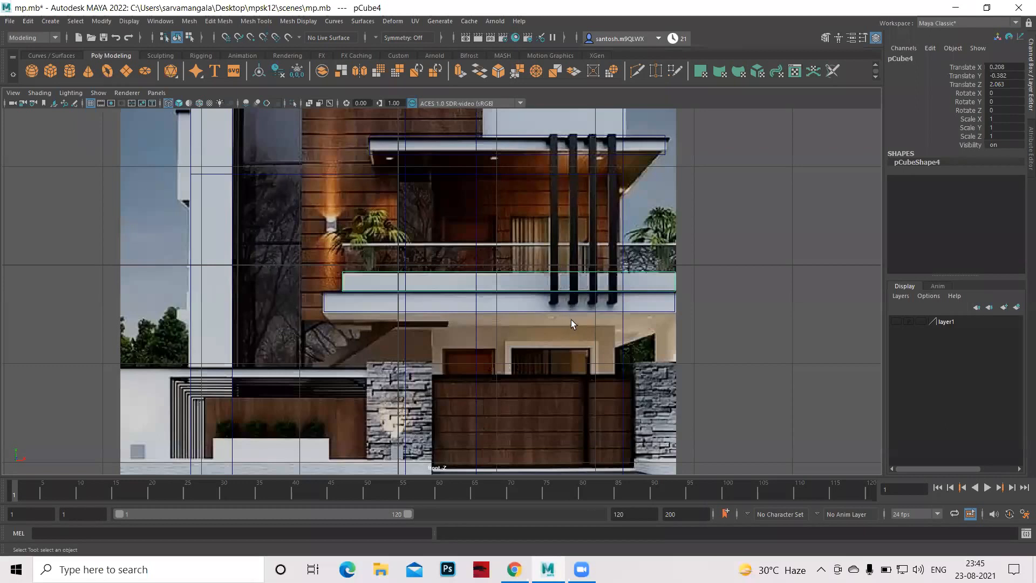
# Duplicate the parapet slab and raise the copy to about 0.04 in Y, keeping the copy selected
pyautogui.hotkey('ctrl', 'd')
pyautogui.press('w')
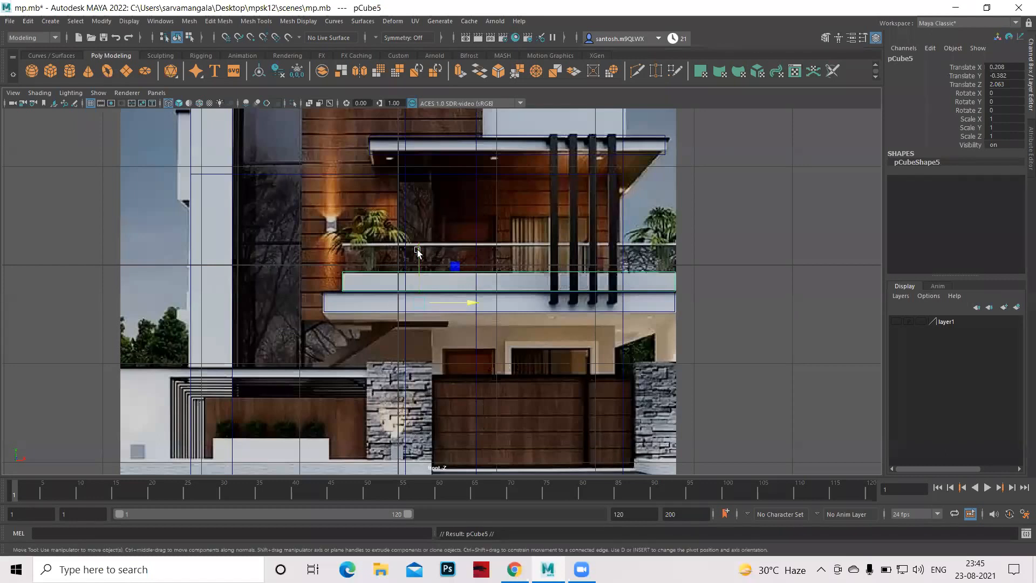
pyautogui.moveTo(417, 251); pyautogui.dragTo(420, 208)
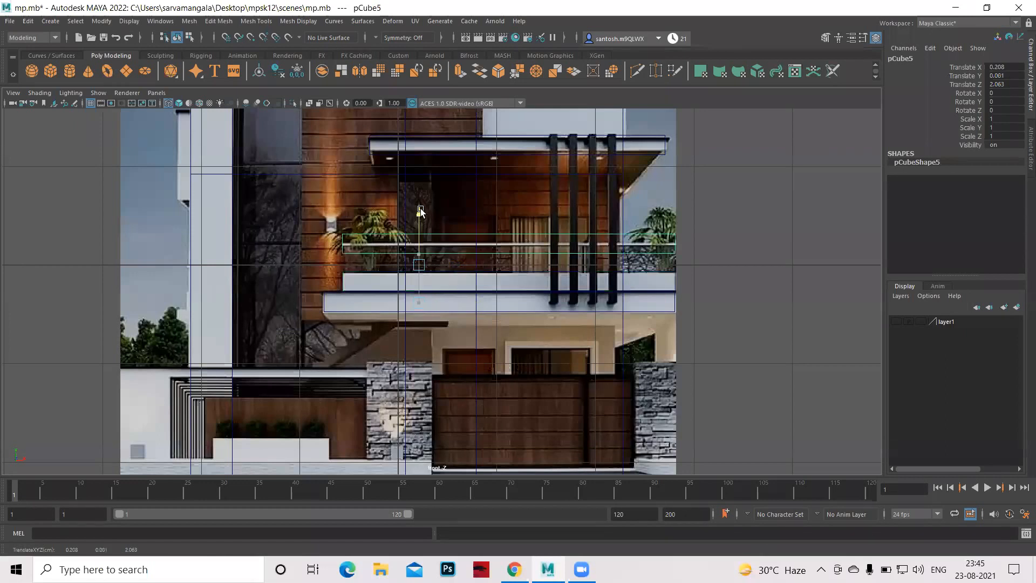
pyautogui.click(343, 276)
pyautogui.moveTo(336, 269); pyautogui.dragTo(361, 281)
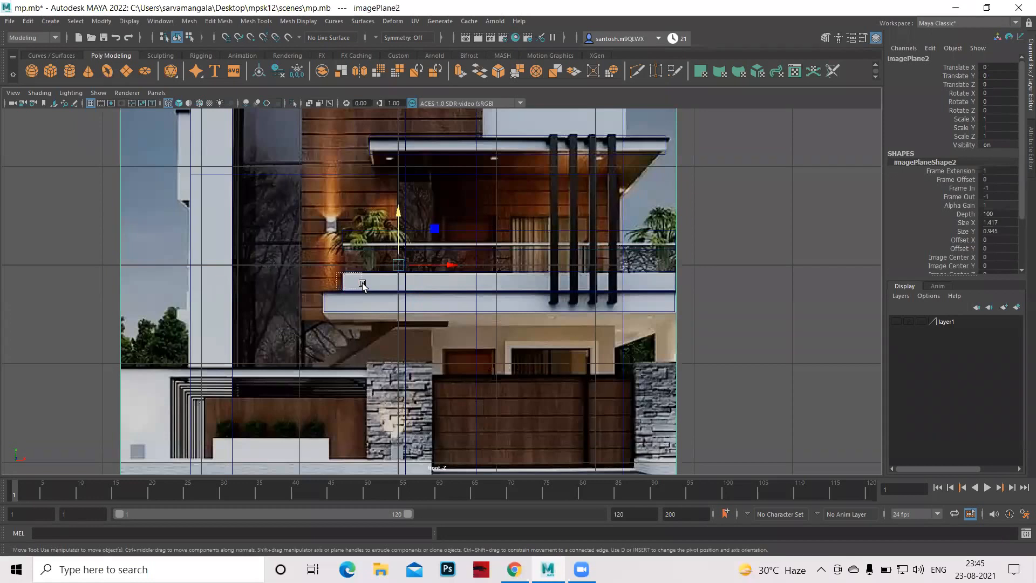
pyautogui.click(361, 242)
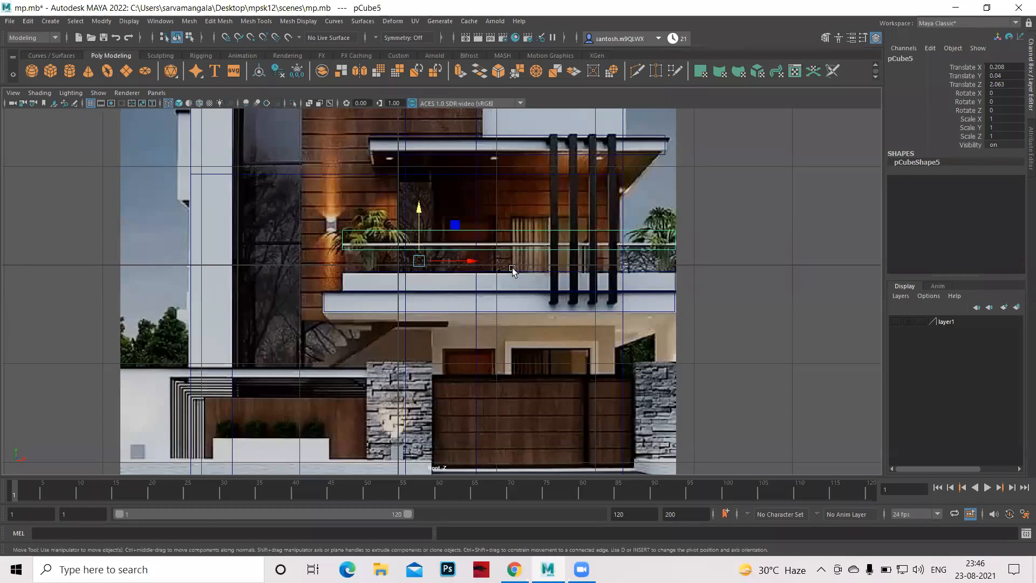
# Center the raised copy's pivot and scale it down uniformly to about 0.566
pyautogui.press('r')
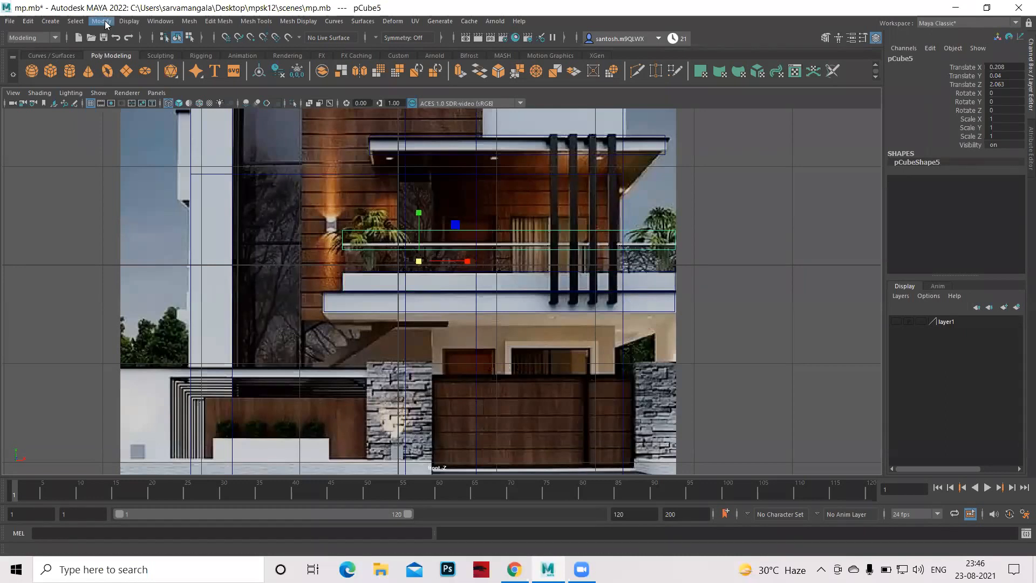
pyautogui.click(123, 97)
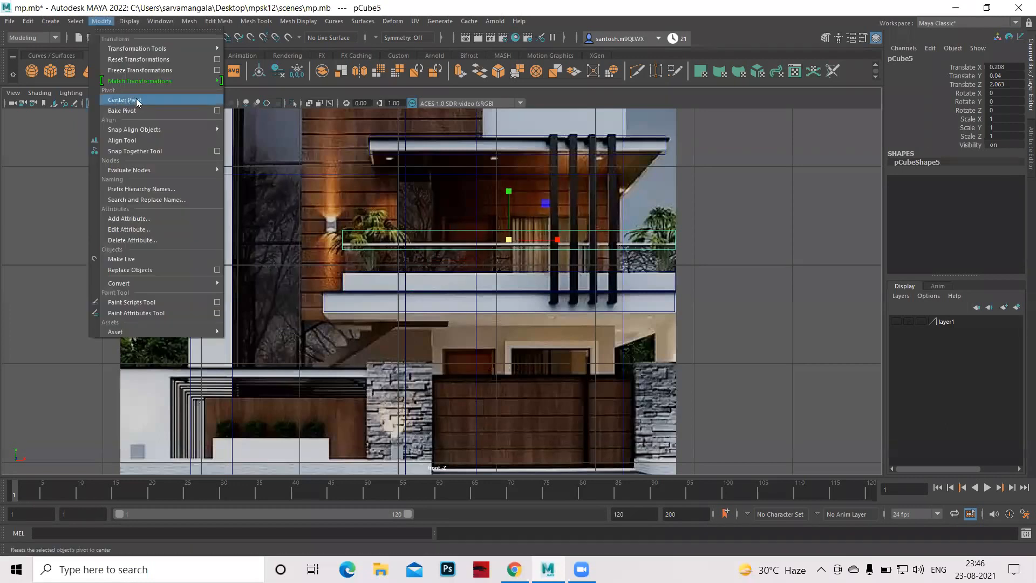
pyautogui.click(133, 98)
pyautogui.moveTo(510, 241); pyautogui.dragTo(439, 232)
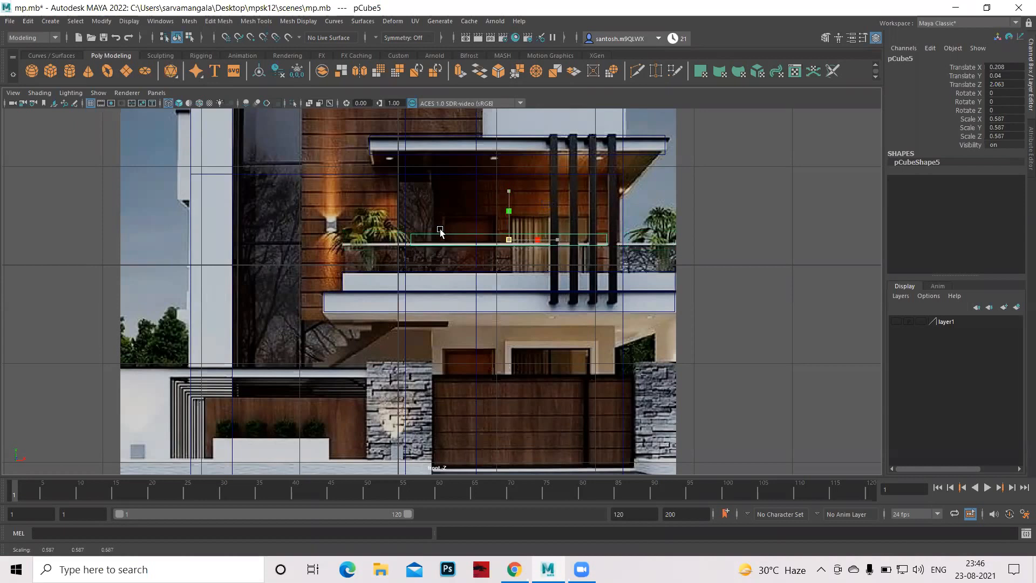
pyautogui.moveTo(545, 299); pyautogui.dragTo(532, 278, button='middle')
# Rotate the scaled copy upright to about 89.6 degrees in Z and open its Rotate Z value for editing
pyautogui.press('e')
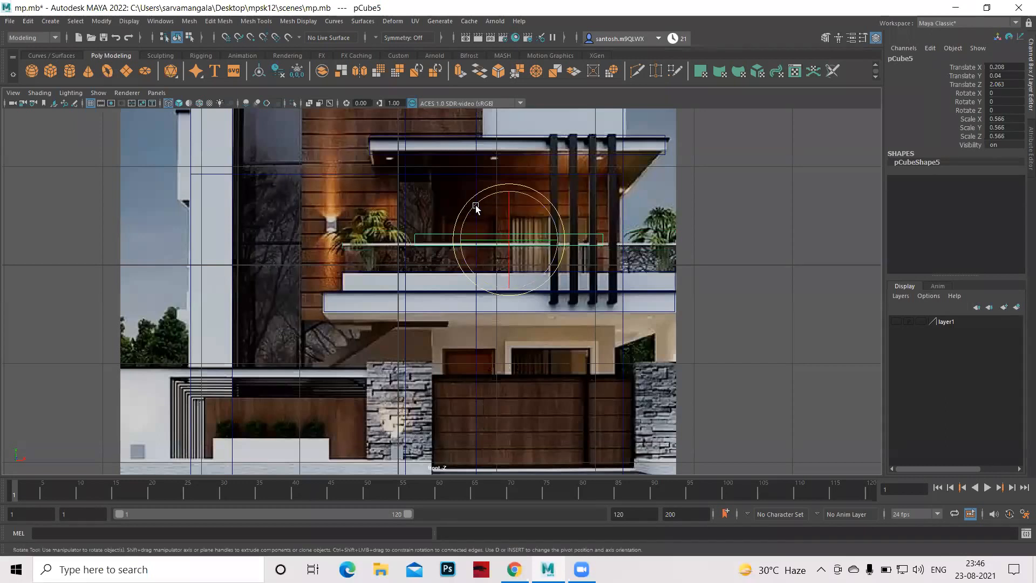
pyautogui.moveTo(475, 207); pyautogui.dragTo(492, 257)
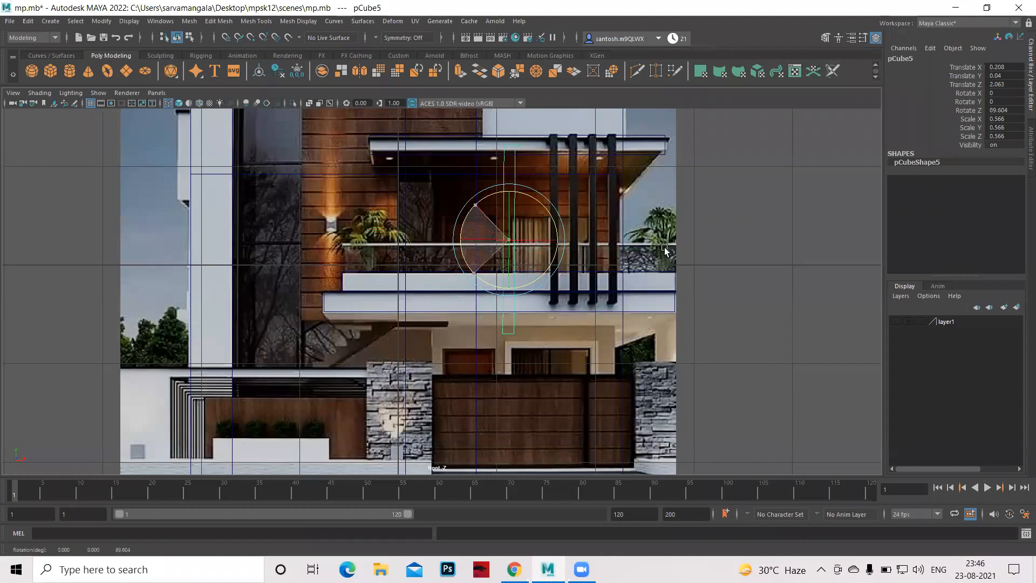
pyautogui.doubleClick(1017, 110)
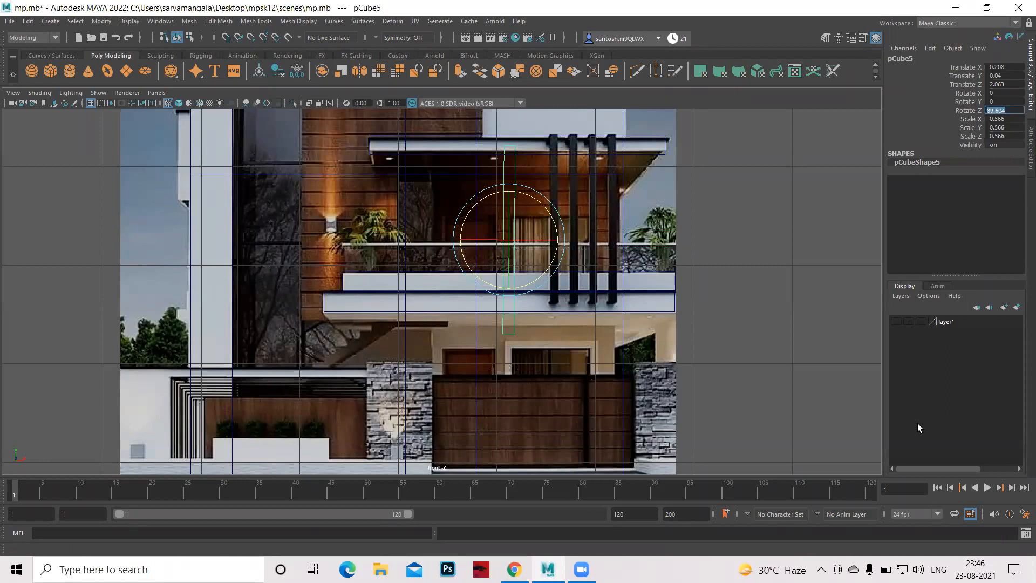
# Set the bar's Rotate Z to 90 and move it over the first black slat, to about X 0.674, Y 0.188
pyautogui.press('BackSpace')
pyautogui.press('Return')
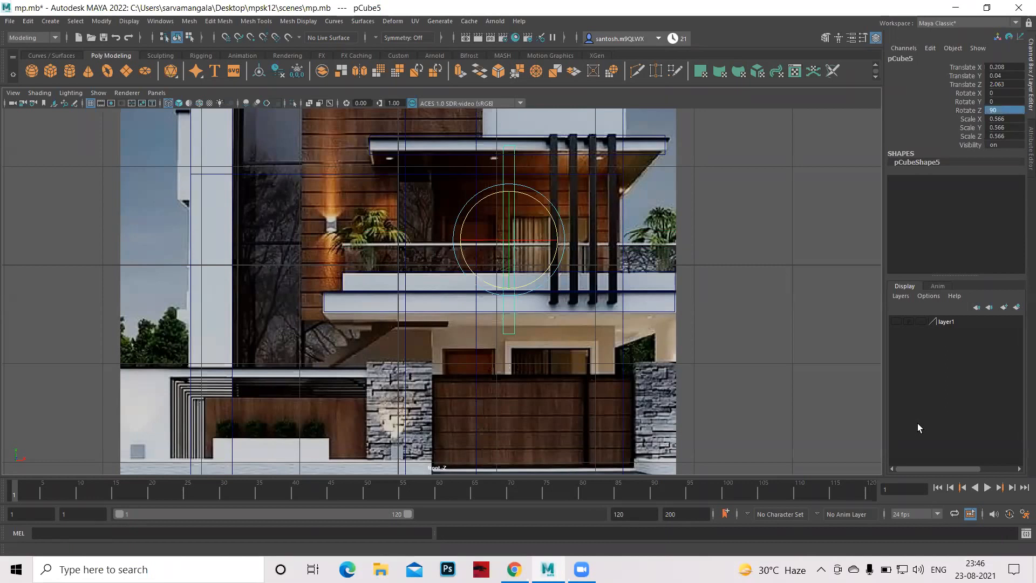
pyautogui.press('w')
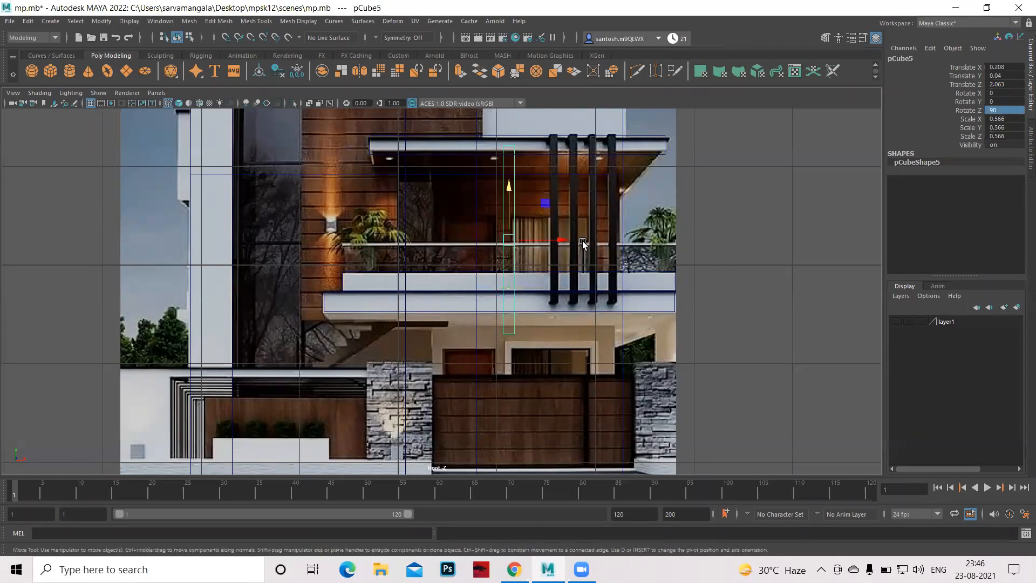
pyautogui.moveTo(565, 240); pyautogui.dragTo(614, 240)
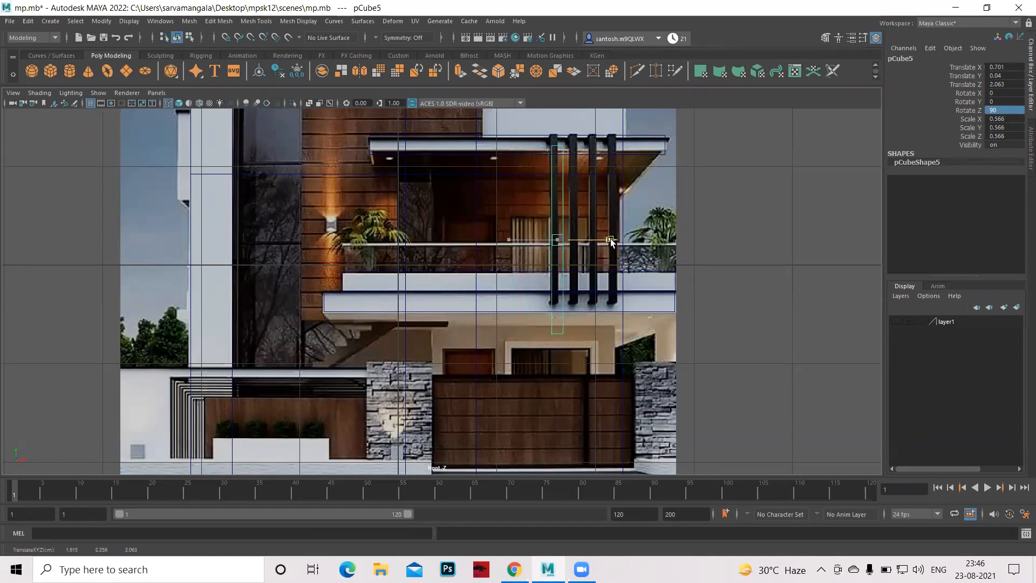
pyautogui.moveTo(557, 187); pyautogui.dragTo(557, 171)
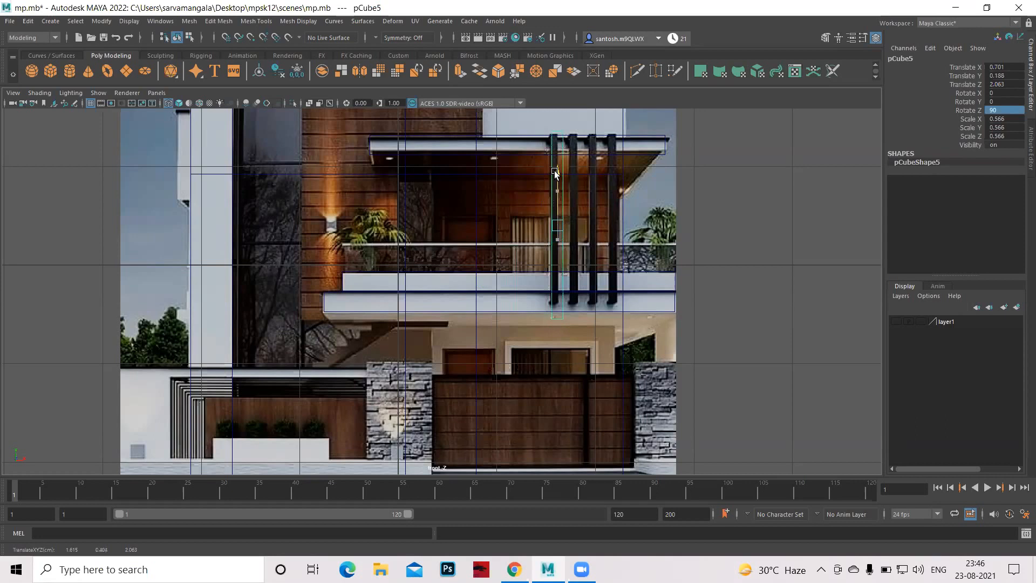
pyautogui.moveTo(610, 225); pyautogui.dragTo(607, 225)
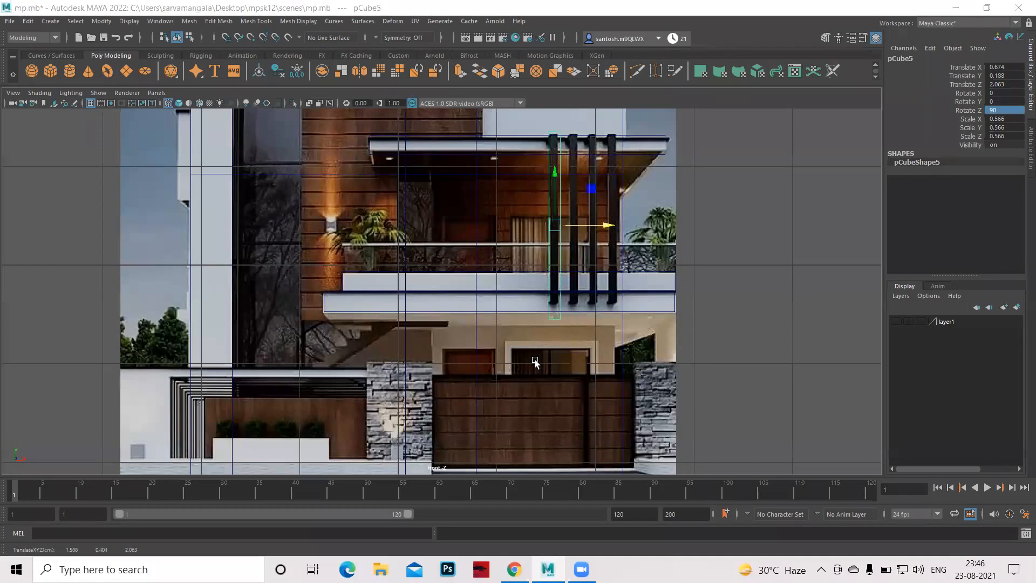
# Adjust the bar's upper and lower end vertices in the front view to match the first black slat's height
pyautogui.press('space')
pyautogui.press('space')
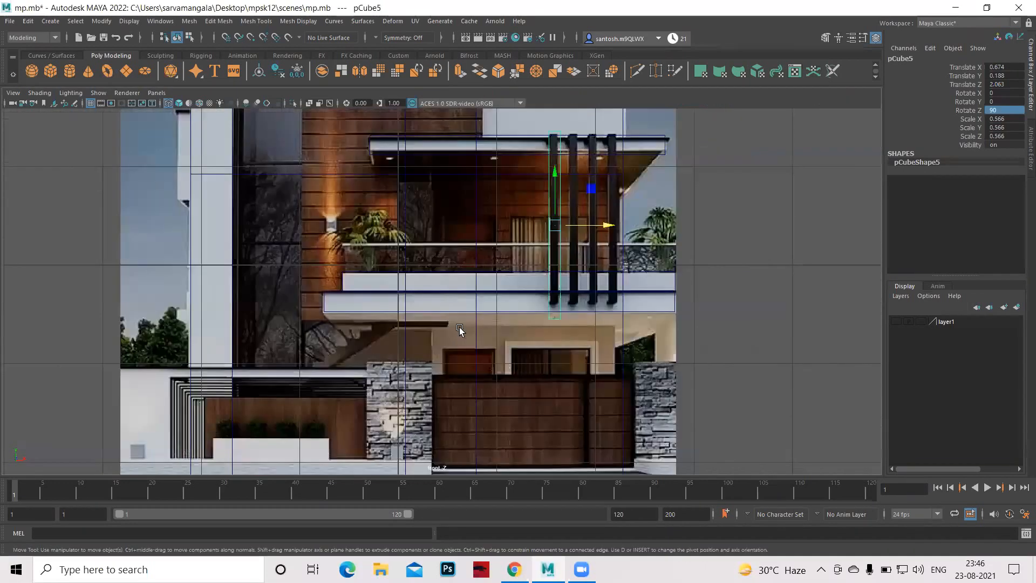
pyautogui.scroll(3, 410, 278)
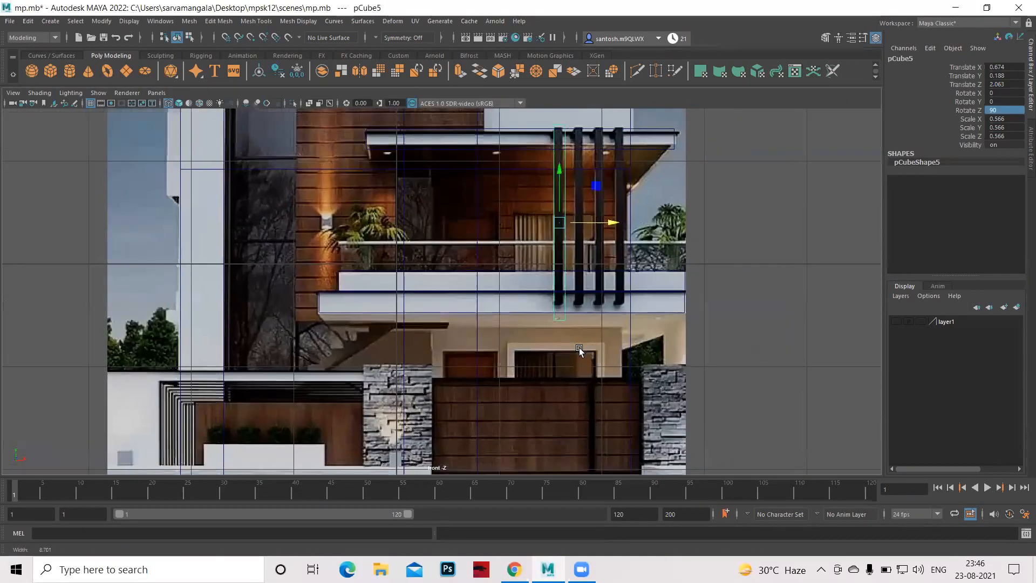
pyautogui.scroll(1, 648, 265)
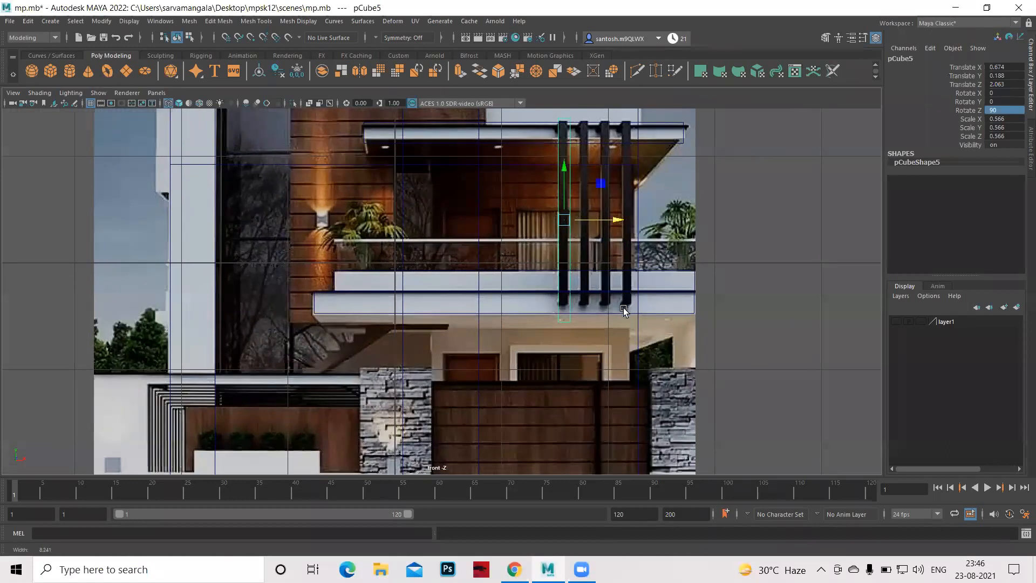
pyautogui.scroll(1, 666, 256)
pyautogui.scroll(1, 690, 292)
pyautogui.keyDown('alt'); pyautogui.moveTo(699, 308); pyautogui.dragTo(715, 292, button='right'); pyautogui.keyUp('alt')
pyautogui.keyDown('alt'); pyautogui.moveTo(683, 249); pyautogui.dragTo(651, 319, button='middle'); pyautogui.keyUp('alt')
pyautogui.scroll(3, 588, 303)
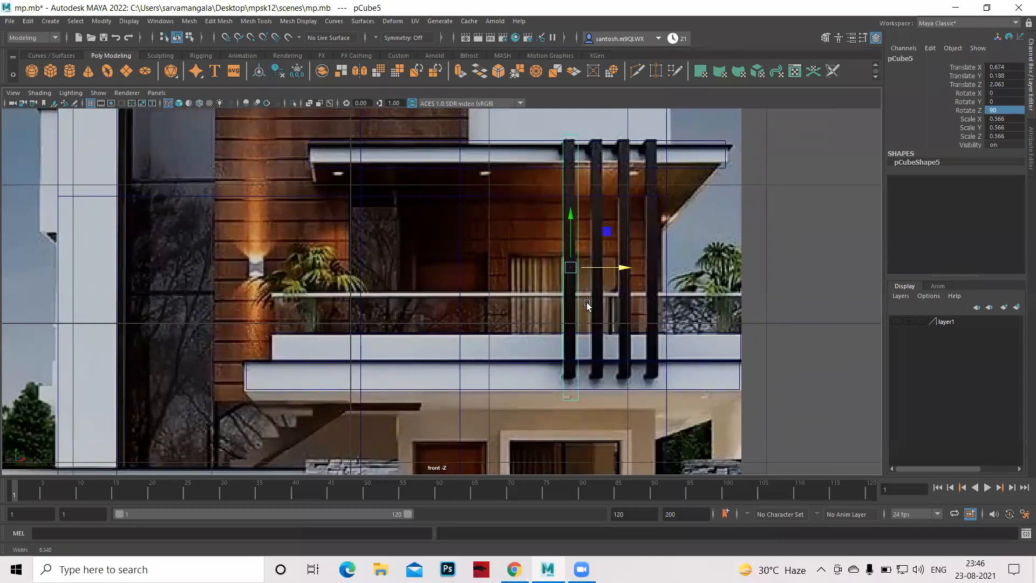
pyautogui.scroll(1, 475, 135)
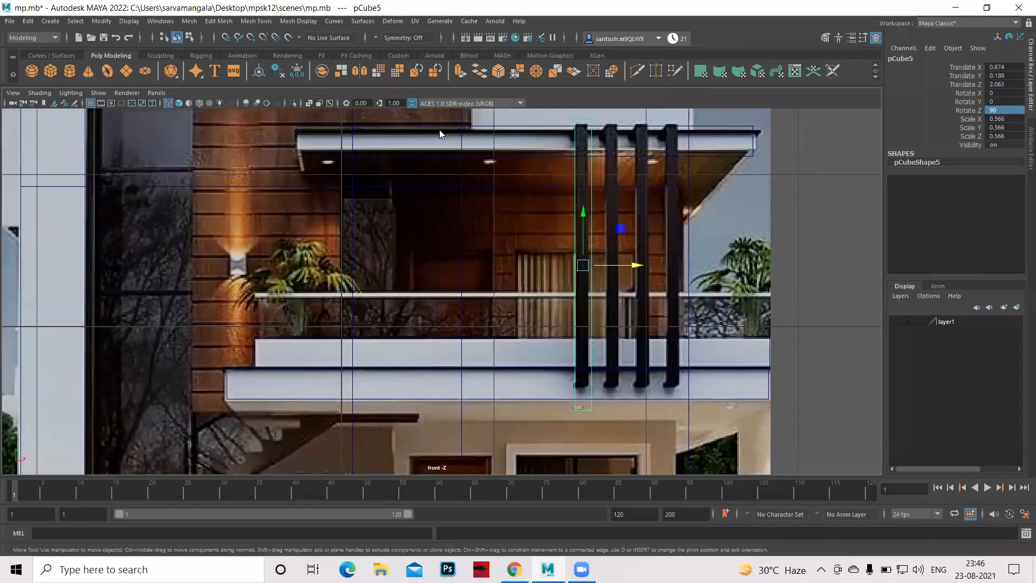
pyautogui.scroll(1, 564, 176)
pyautogui.keyDown('alt'); pyautogui.moveTo(573, 189); pyautogui.dragTo(466, 216, button='middle'); pyautogui.keyUp('alt')
pyautogui.scroll(1, 475, 205)
pyautogui.moveTo(497, 133); pyautogui.dragTo(518, 123, button='right')
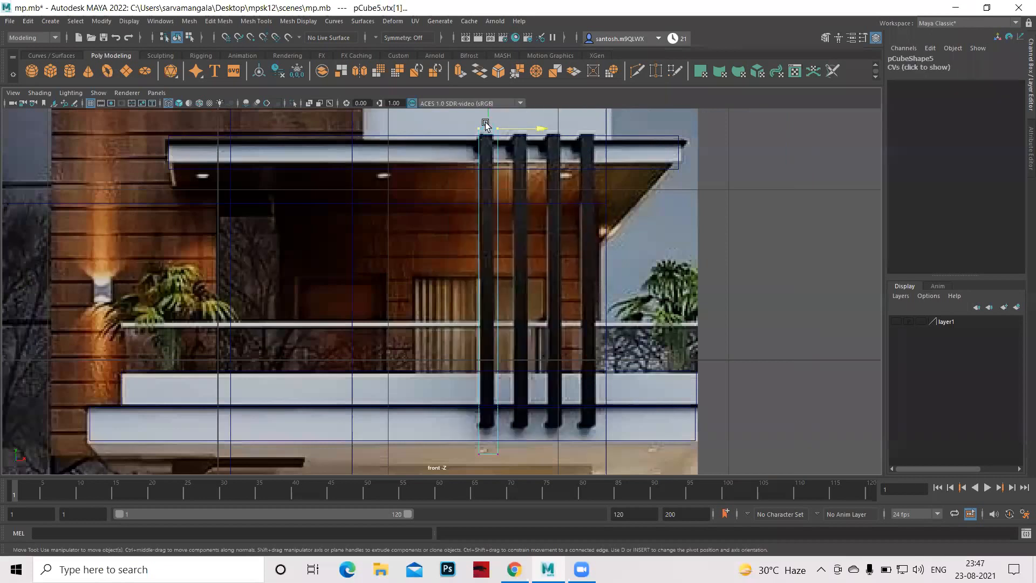
pyautogui.keyDown('alt'); pyautogui.moveTo(485, 123); pyautogui.dragTo(485, 165, button='middle'); pyautogui.keyUp('alt')
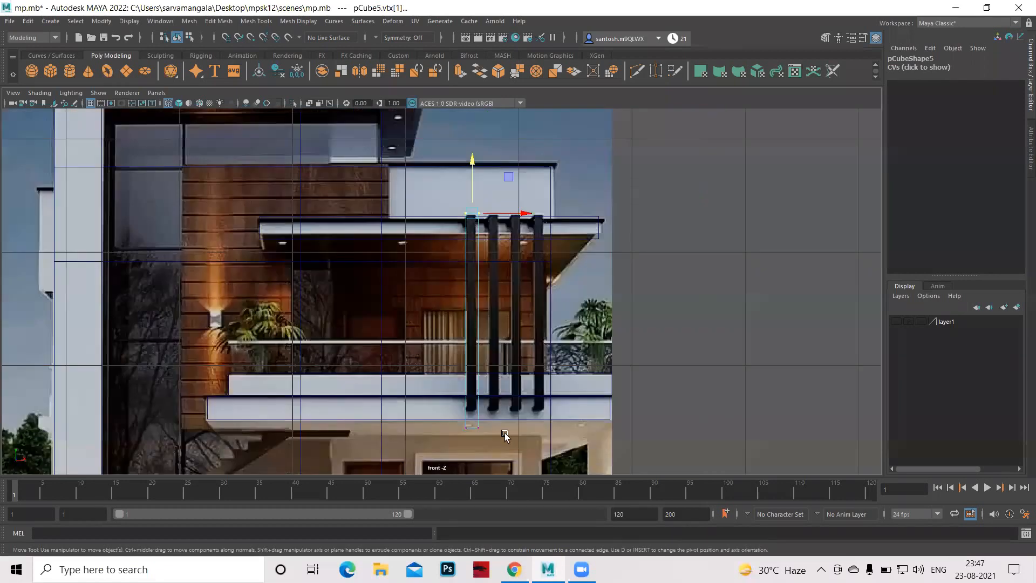
pyautogui.scroll(-2, 504, 435)
pyautogui.moveTo(472, 377); pyautogui.dragTo(479, 363)
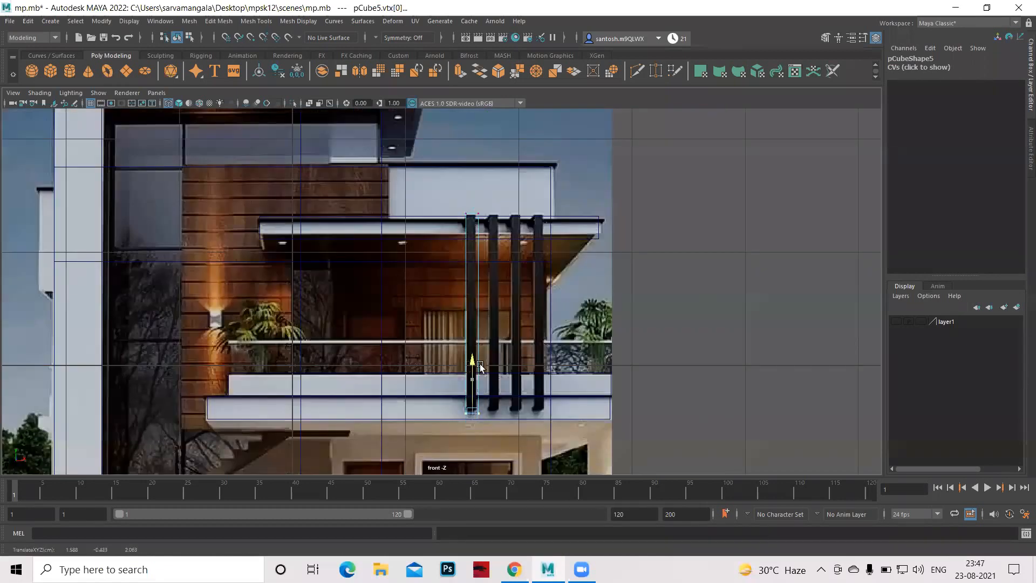
# Shift the vertices along the bar's long side inward to match the reference slat's width
pyautogui.scroll(2, 622, 342)
pyautogui.moveTo(480, 168); pyautogui.dragTo(539, 456)
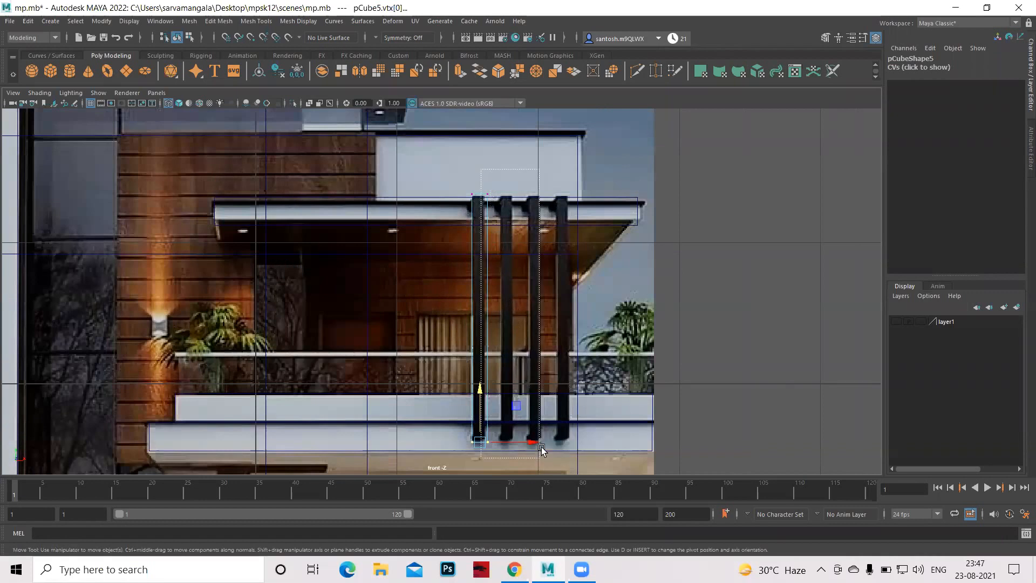
pyautogui.moveTo(534, 320); pyautogui.dragTo(544, 322)
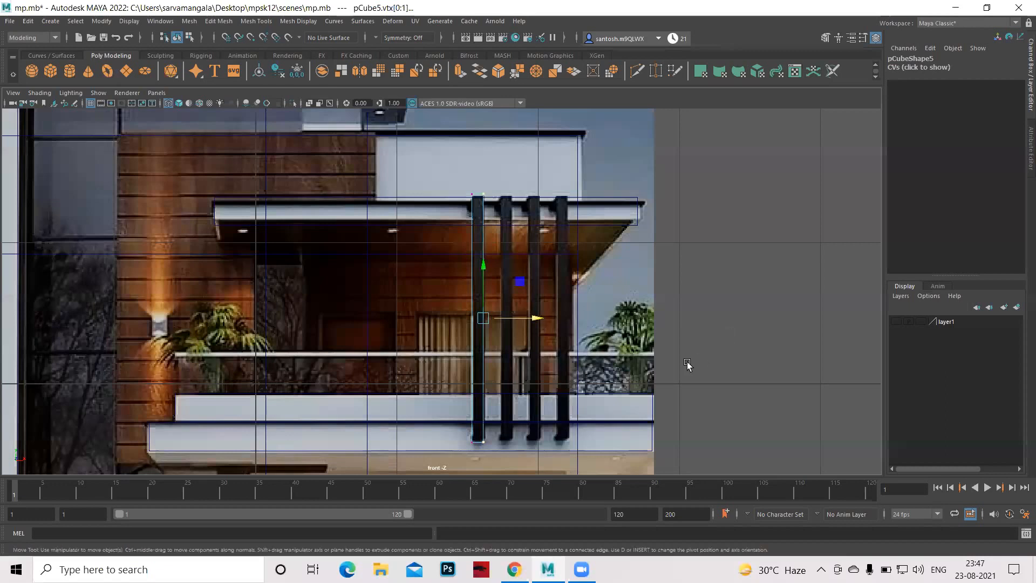
# In the side view's wireframe display, pull the bar's rear vertices toward its front face to make it thin
pyautogui.press('space')
pyautogui.press('space')
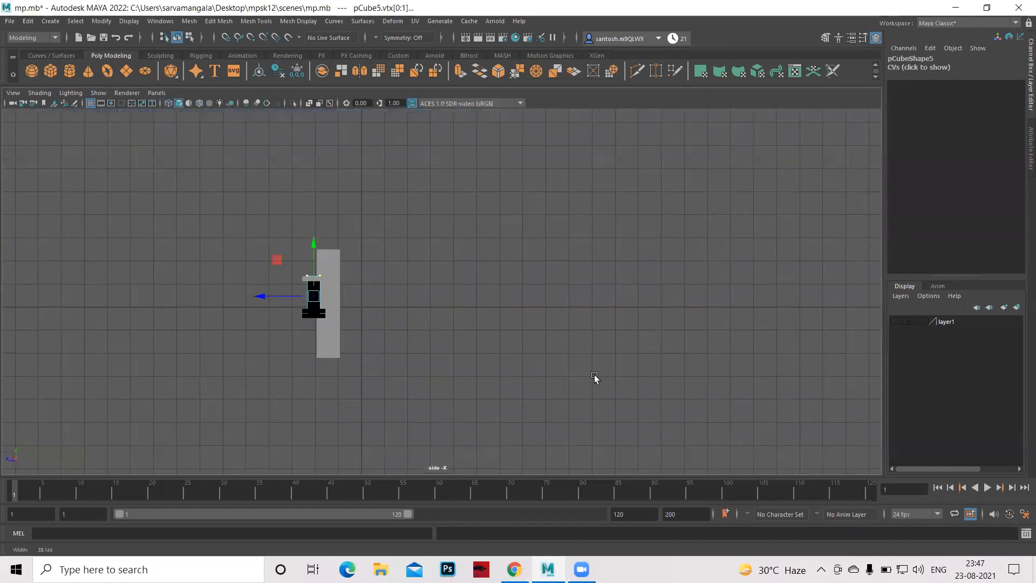
pyautogui.scroll(4, 430, 296)
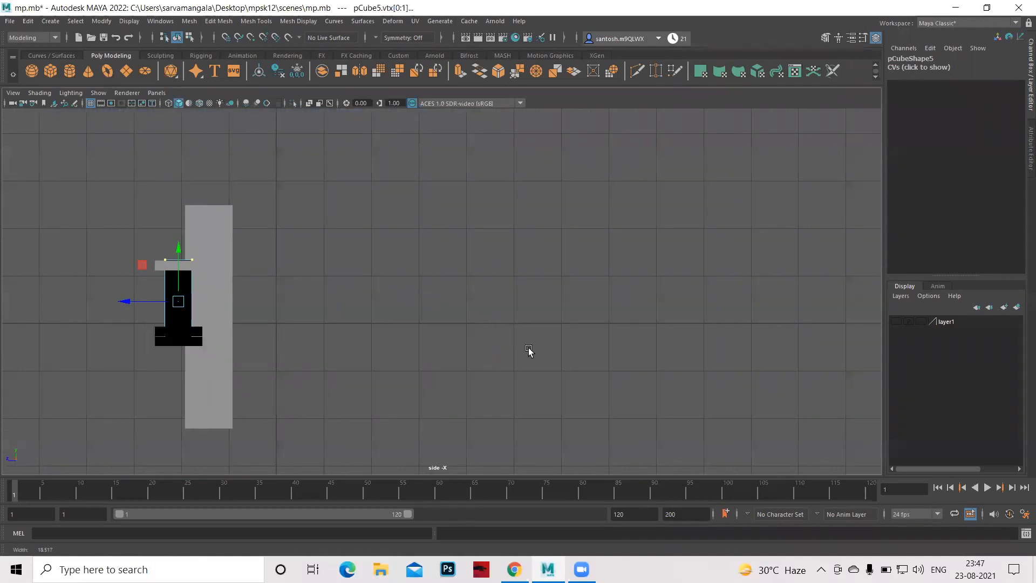
pyautogui.scroll(1, 528, 347)
pyautogui.keyDown('alt'); pyautogui.moveTo(496, 335); pyautogui.dragTo(659, 340, button='middle'); pyautogui.keyUp('alt')
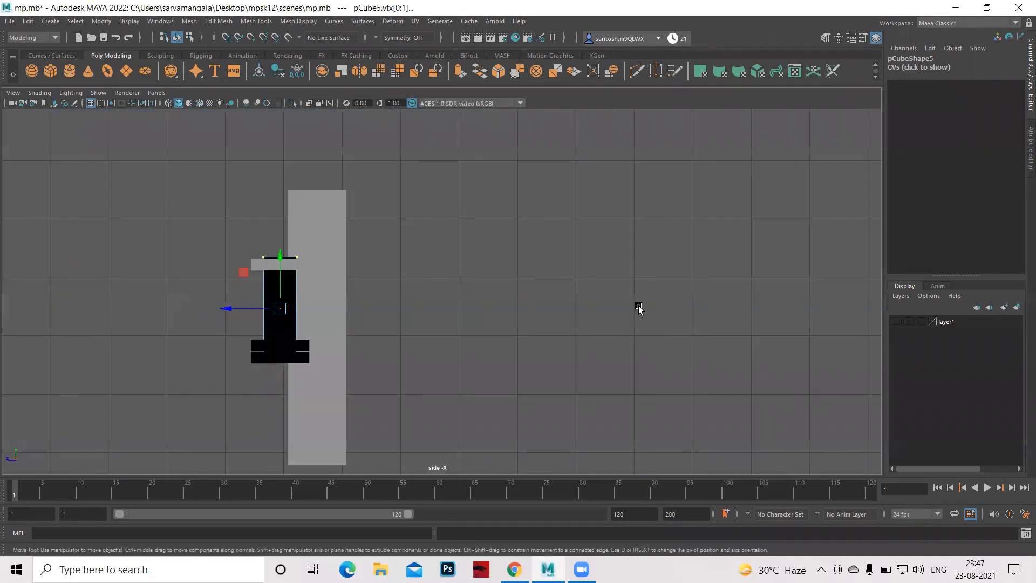
pyautogui.press('4')
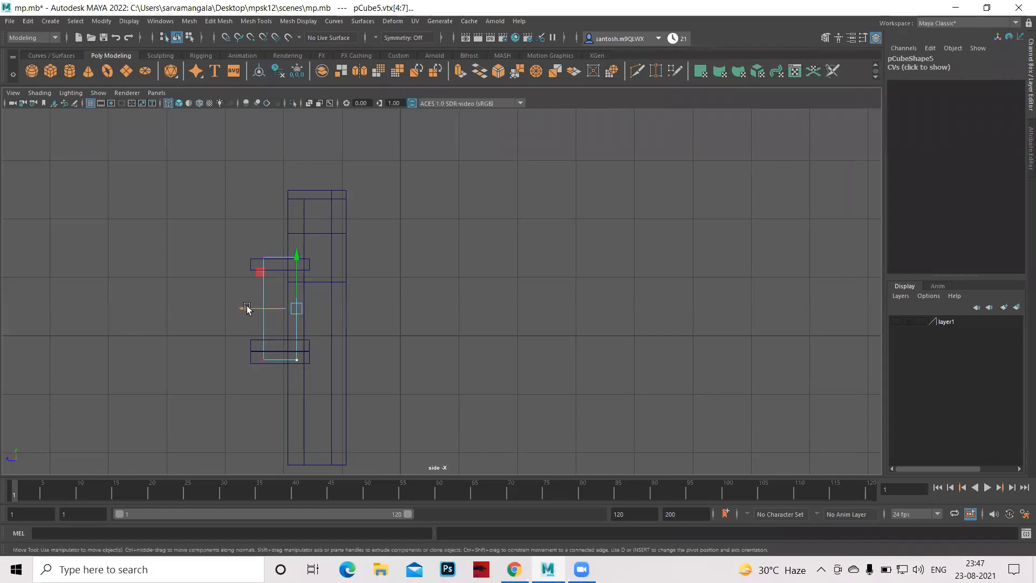
pyautogui.moveTo(245, 310); pyautogui.dragTo(217, 318)
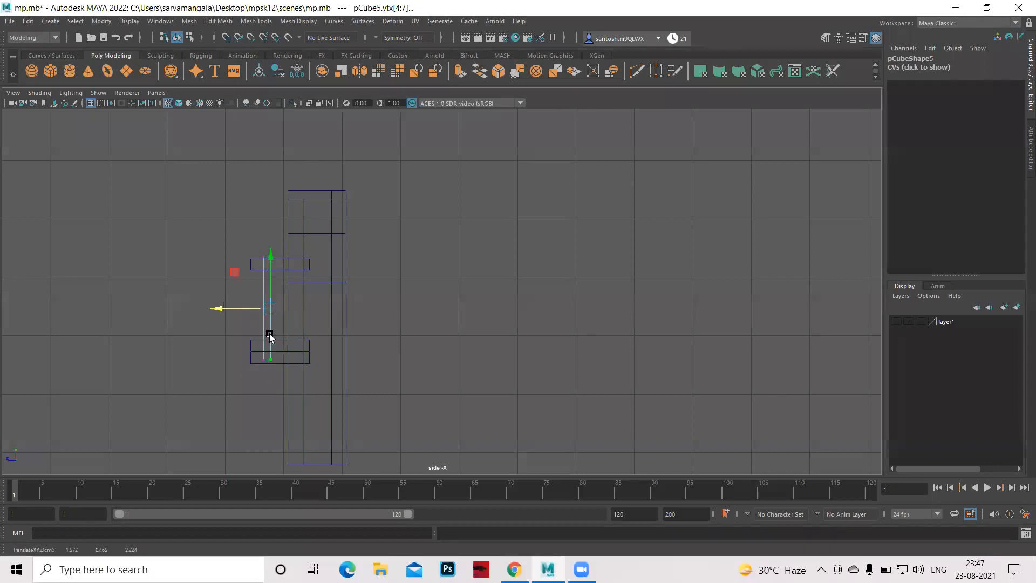
# Return the bar to object mode, center its pivot, and move it to the slabs' front edge at about Translate Z 2.248
pyautogui.moveTo(270, 334)
pyautogui.mouseDown(button='right')
pyautogui.moveTo(308, 255)
pyautogui.moveTo(256, 329)
pyautogui.mouseUp(button='right')
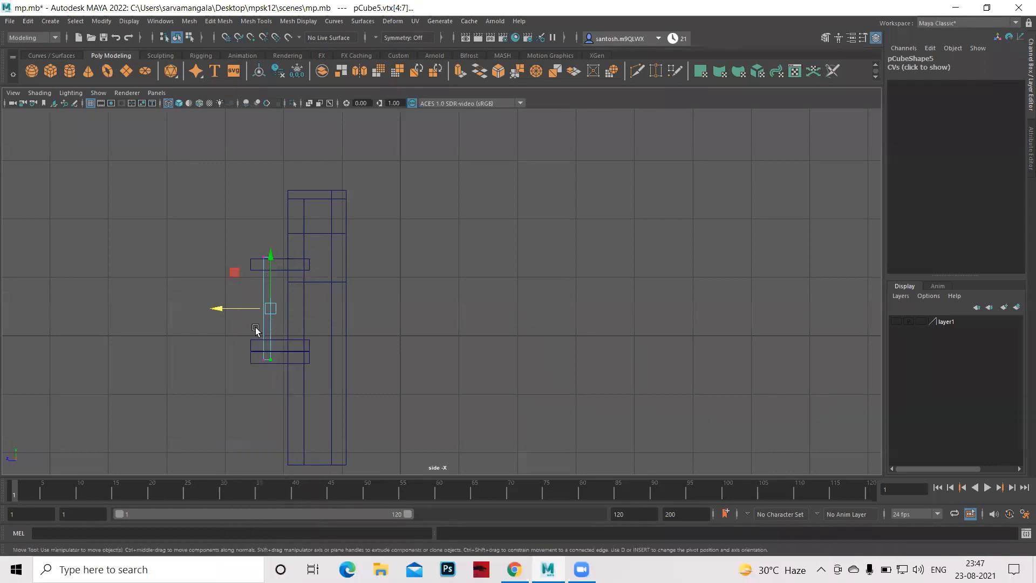
pyautogui.press('F8')
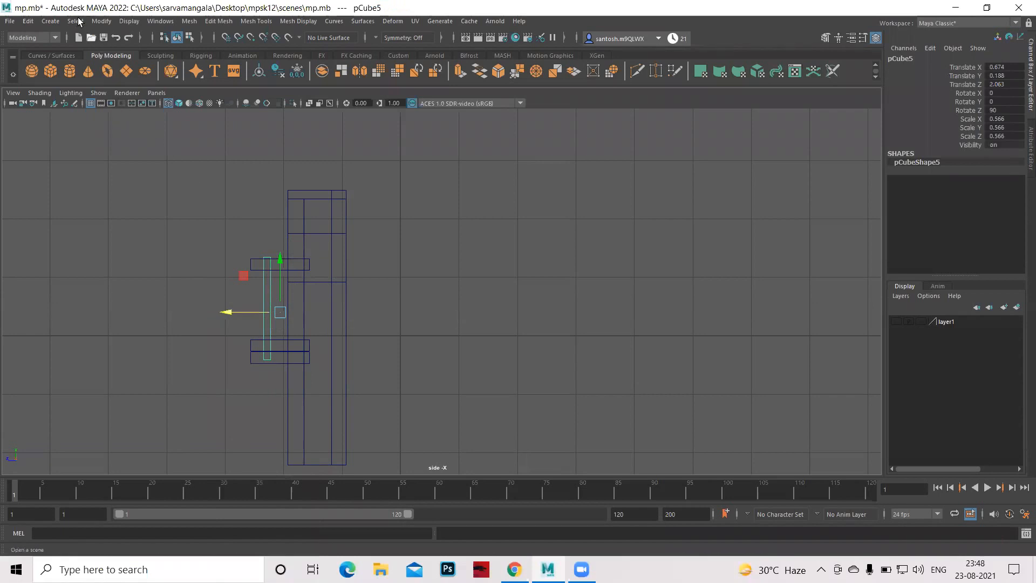
pyautogui.click(102, 22)
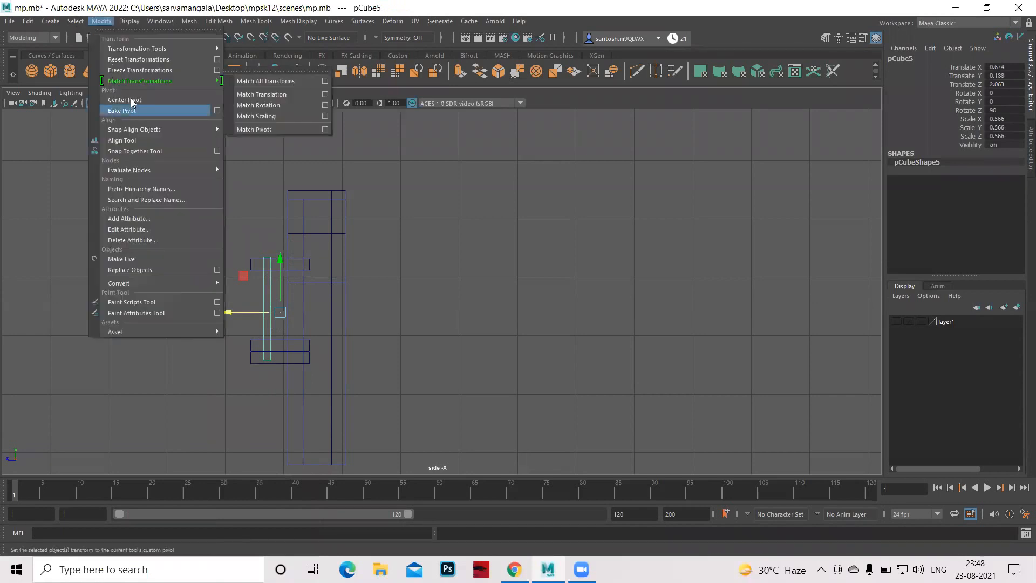
pyautogui.click(131, 100)
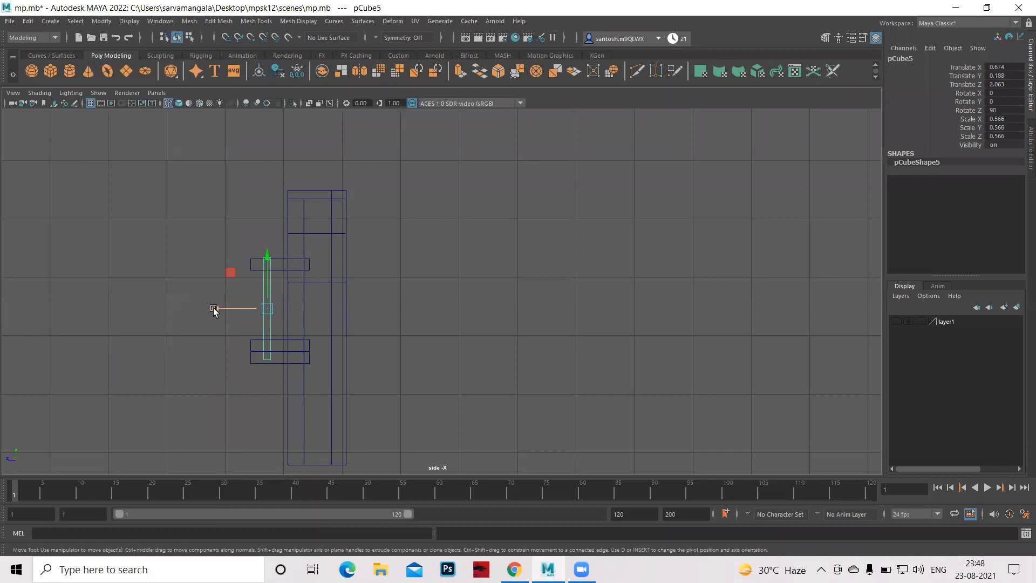
pyautogui.moveTo(209, 309); pyautogui.dragTo(201, 308)
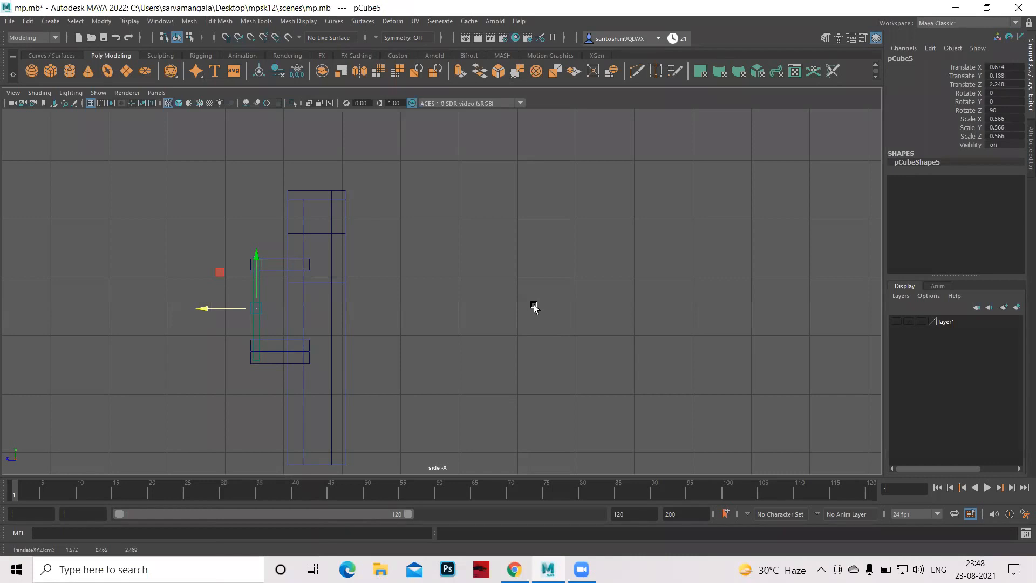
# Restore shaded display and duplicate the bar three times in the front view, aligning the copies with the remaining black slats
pyautogui.press('5')
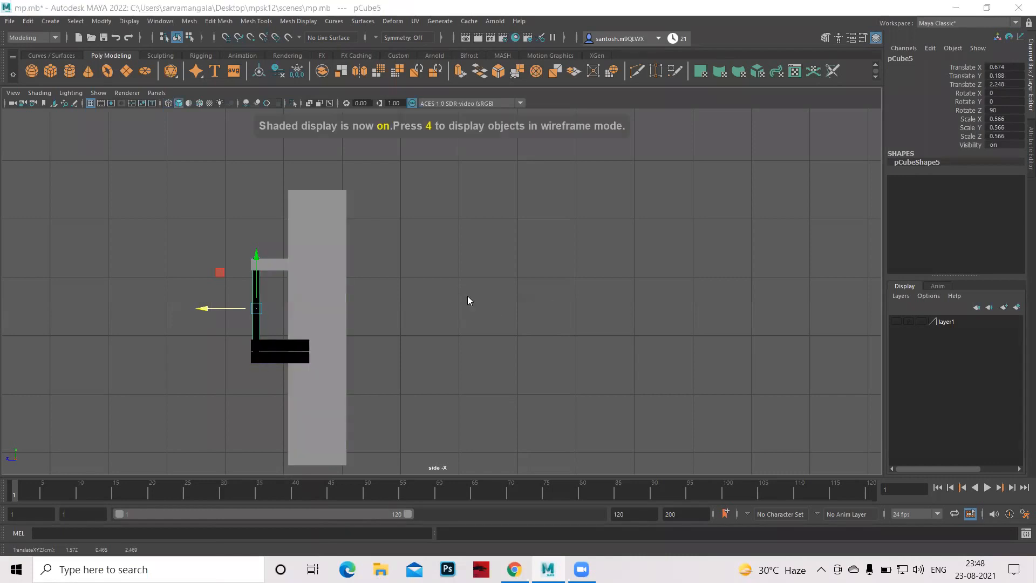
pyautogui.press('space')
pyautogui.press('5')
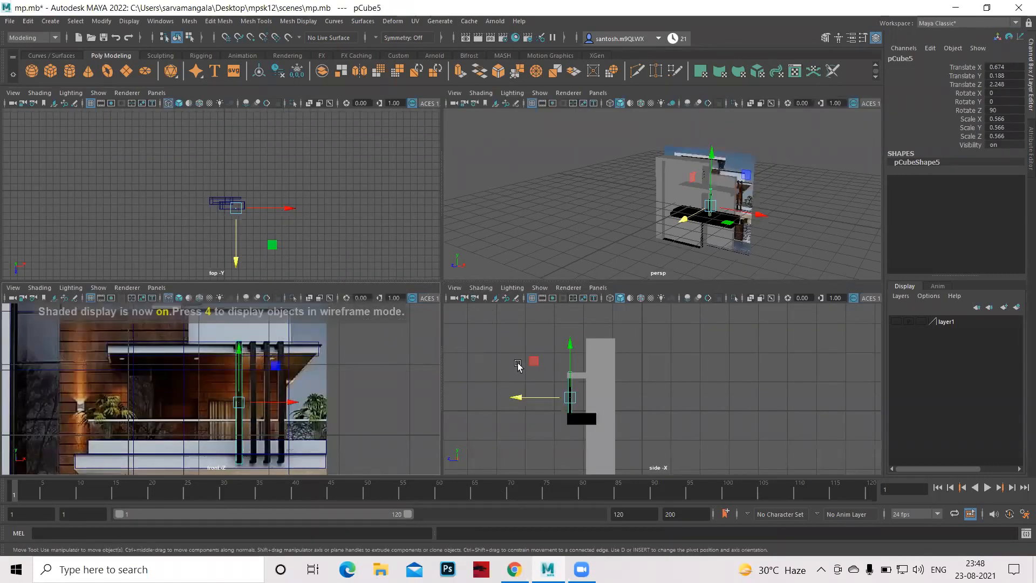
pyautogui.press('space')
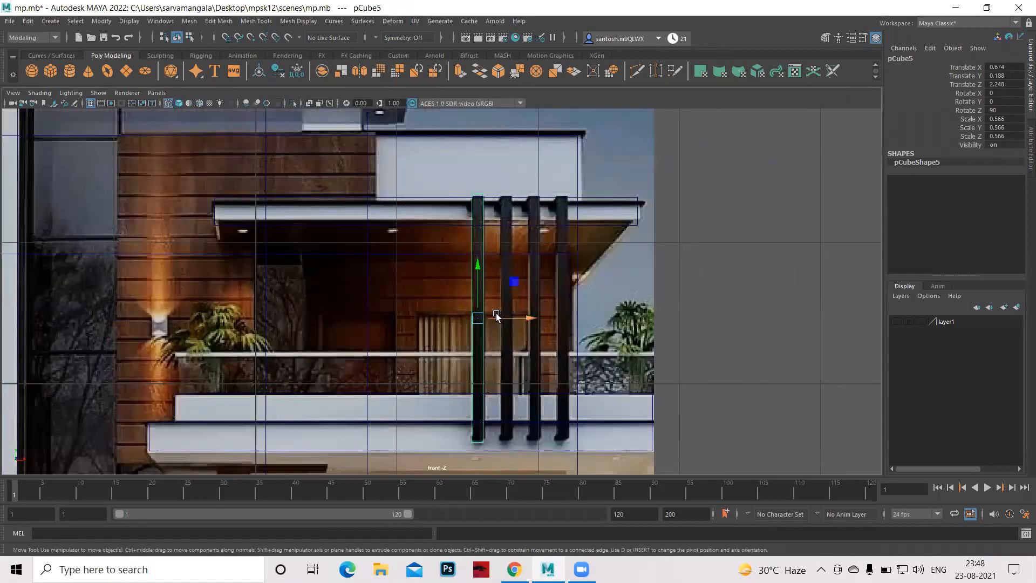
pyautogui.hotkey('ctrl', 'd')
pyautogui.moveTo(534, 315); pyautogui.dragTo(562, 317)
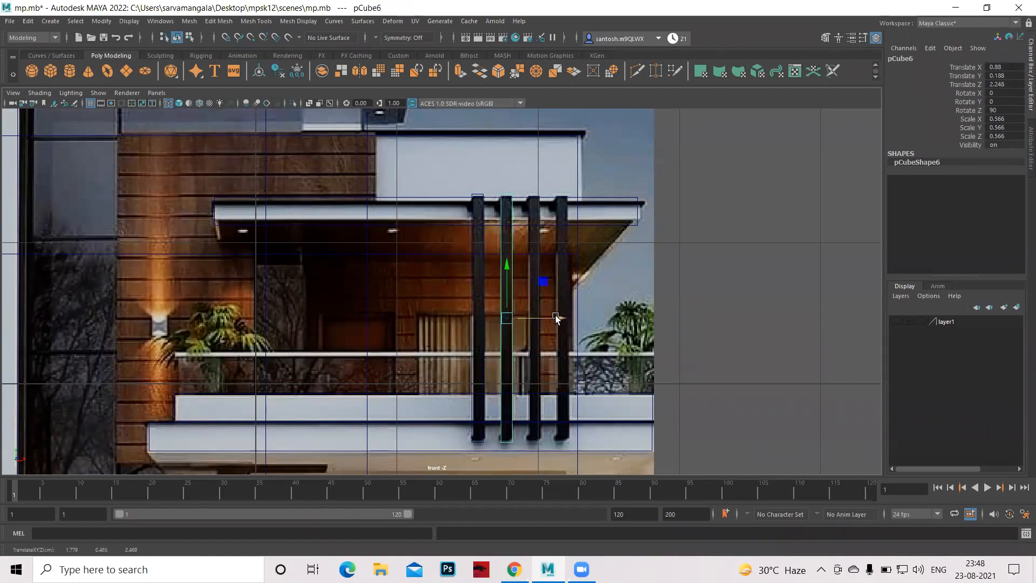
pyautogui.hotkey('ctrl', 'd')
pyautogui.moveTo(582, 312); pyautogui.dragTo(635, 326, button='middle')
pyautogui.hotkey('ctrl', 'd')
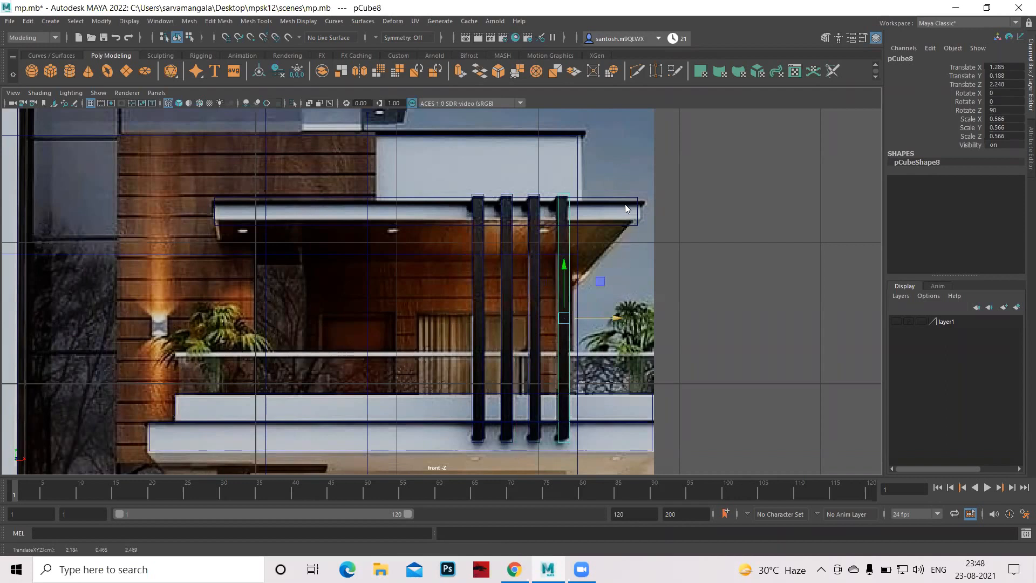
# Examine the four vertical bars and the balcony slabs from several angles in the perspective view
pyautogui.press('space')
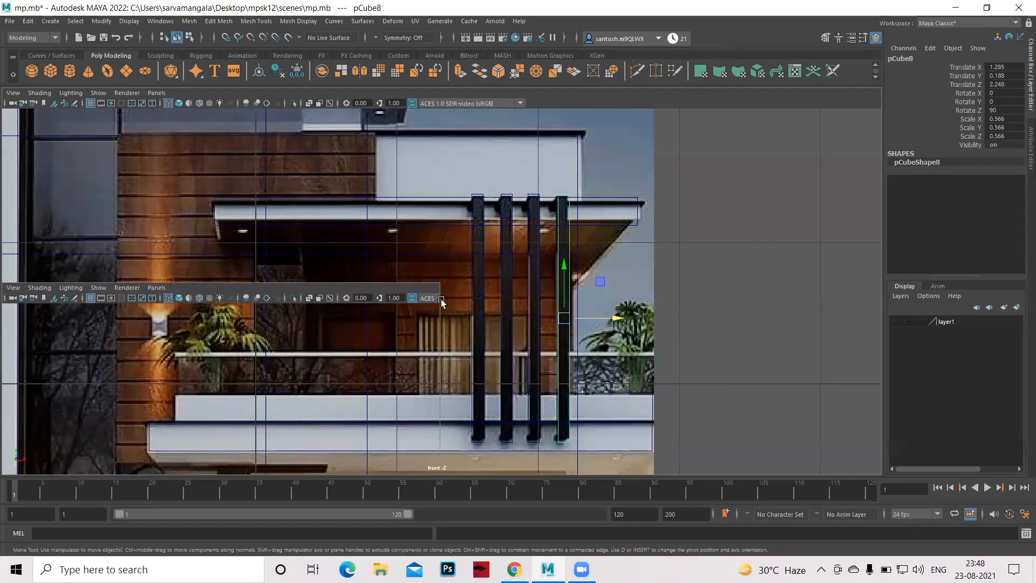
pyautogui.press('space')
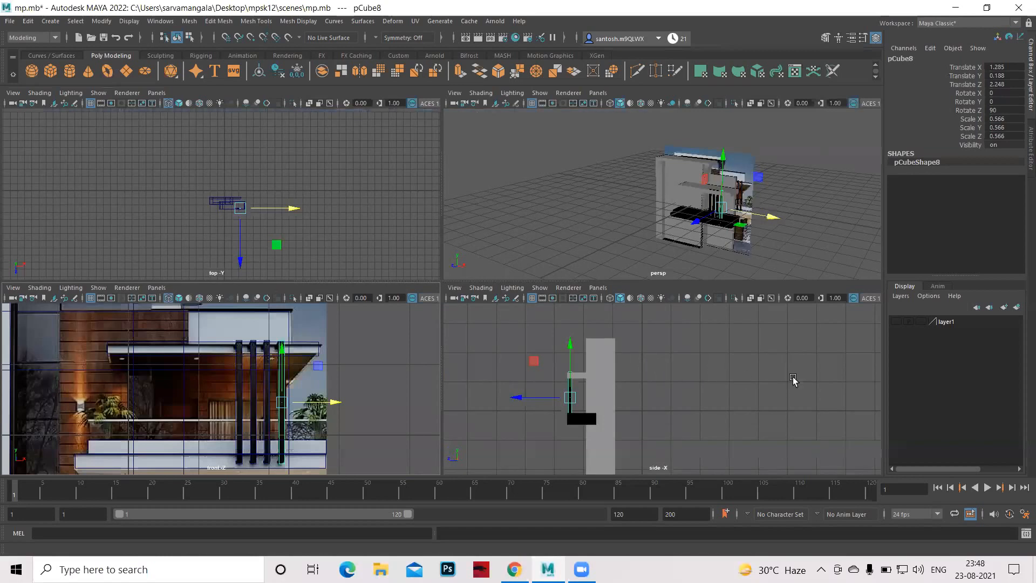
pyautogui.press('space')
pyautogui.keyDown('alt'); pyautogui.moveTo(691, 372); pyautogui.dragTo(597, 414); pyautogui.keyUp('alt')
pyautogui.scroll(2, 378, 346)
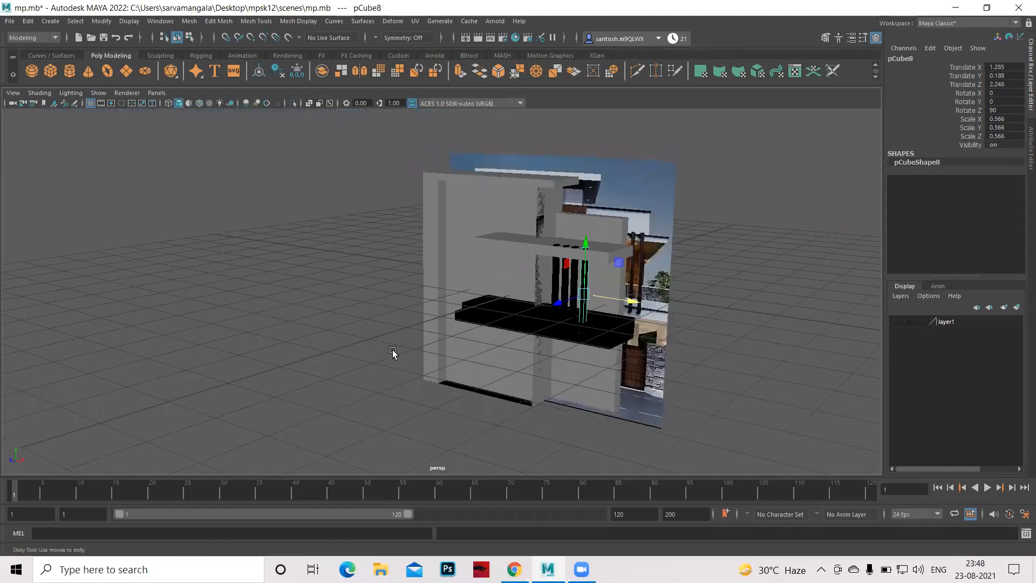
pyautogui.scroll(2, 414, 361)
pyautogui.keyDown('alt'); pyautogui.moveTo(477, 364); pyautogui.dragTo(492, 366); pyautogui.keyUp('alt')
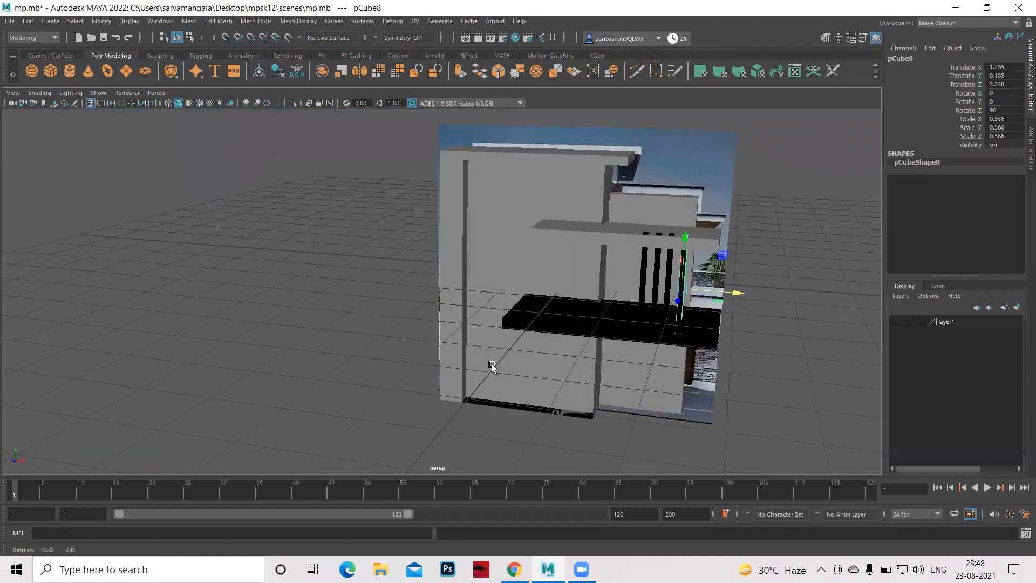
pyautogui.click(588, 418)
pyautogui.keyDown('alt'); pyautogui.moveTo(541, 398); pyautogui.dragTo(502, 359); pyautogui.keyUp('alt')
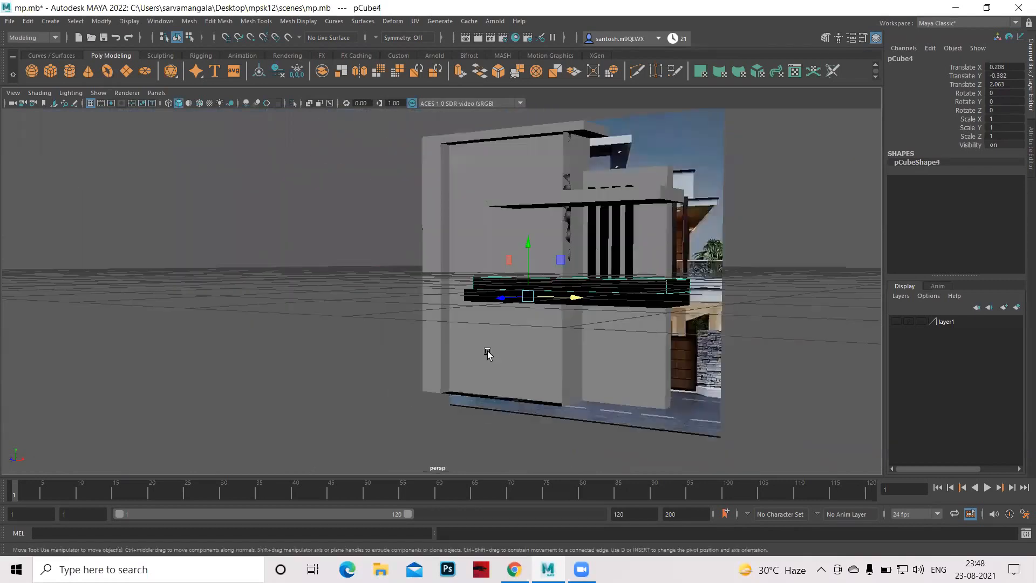
# Examine the balcony slabs and slats in perspective, and the ground-floor gate area of the reference image in the front view
pyautogui.scroll(2, 593, 405)
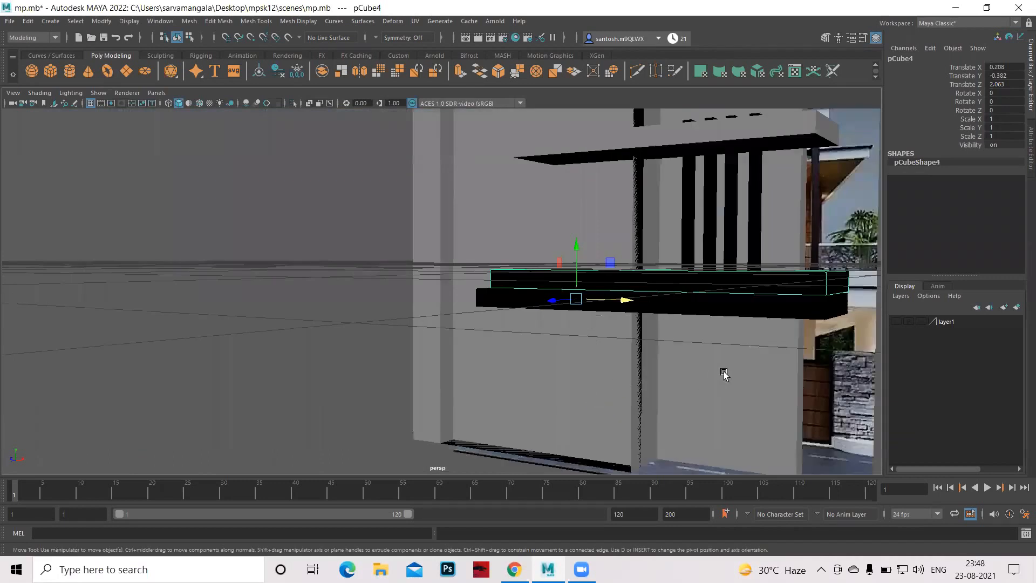
pyautogui.scroll(-4, 501, 333)
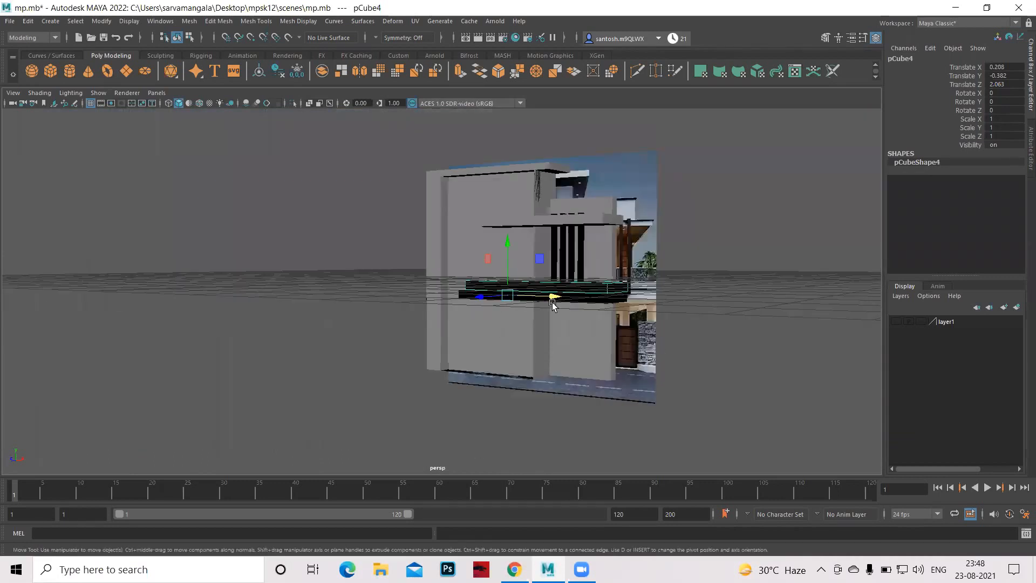
pyautogui.keyDown('alt'); pyautogui.moveTo(554, 305); pyautogui.dragTo(591, 359); pyautogui.keyUp('alt')
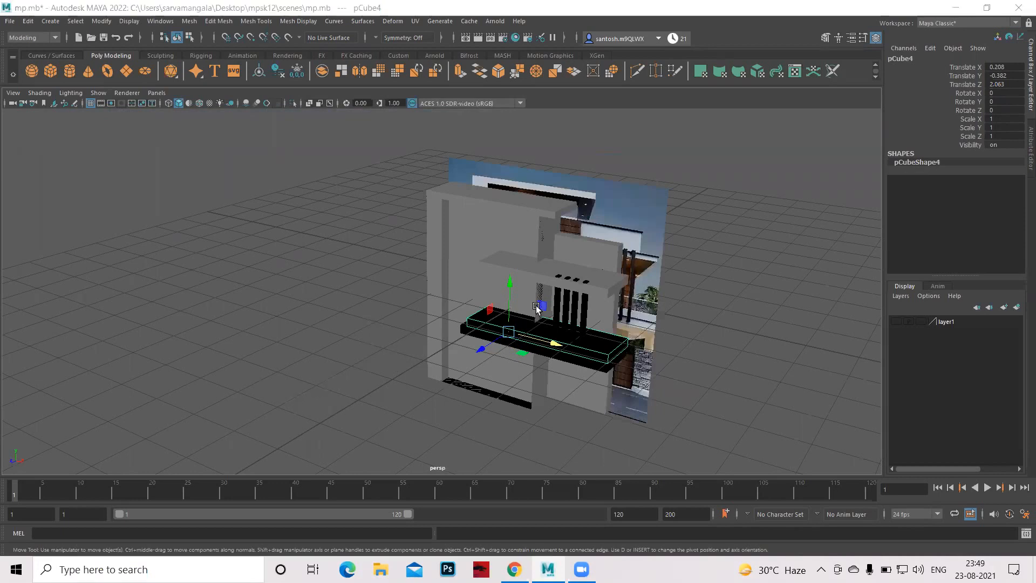
pyautogui.press('space')
pyautogui.press('space')
pyautogui.scroll(-7, 443, 279)
pyautogui.scroll(2, 514, 324)
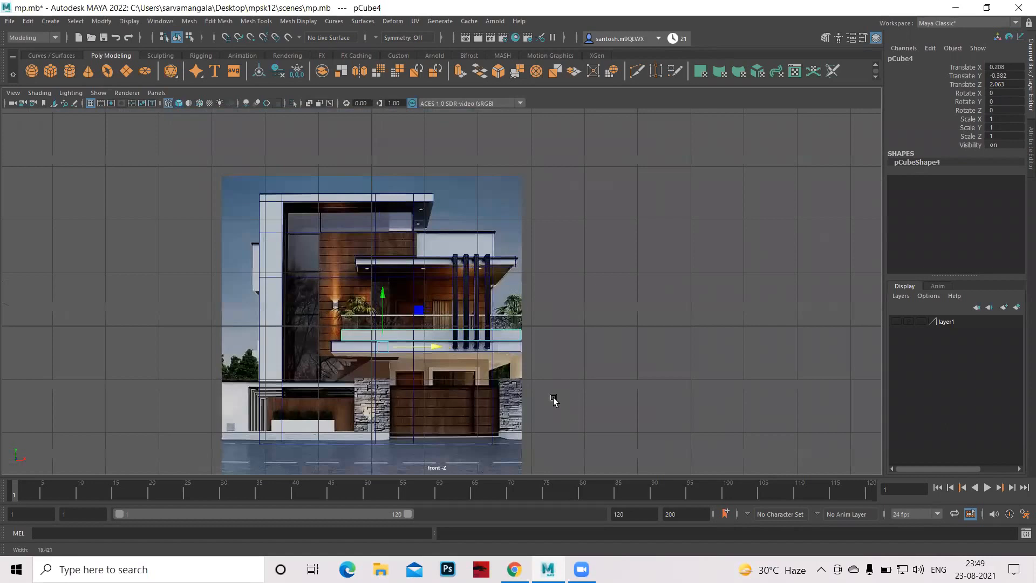
pyautogui.scroll(3, 553, 399)
pyautogui.keyDown('alt'); pyautogui.moveTo(451, 277); pyautogui.dragTo(439, 248, button='middle'); pyautogui.keyUp('alt')
pyautogui.keyDown('alt'); pyautogui.moveTo(455, 303); pyautogui.dragTo(449, 287, button='middle'); pyautogui.keyUp('alt')
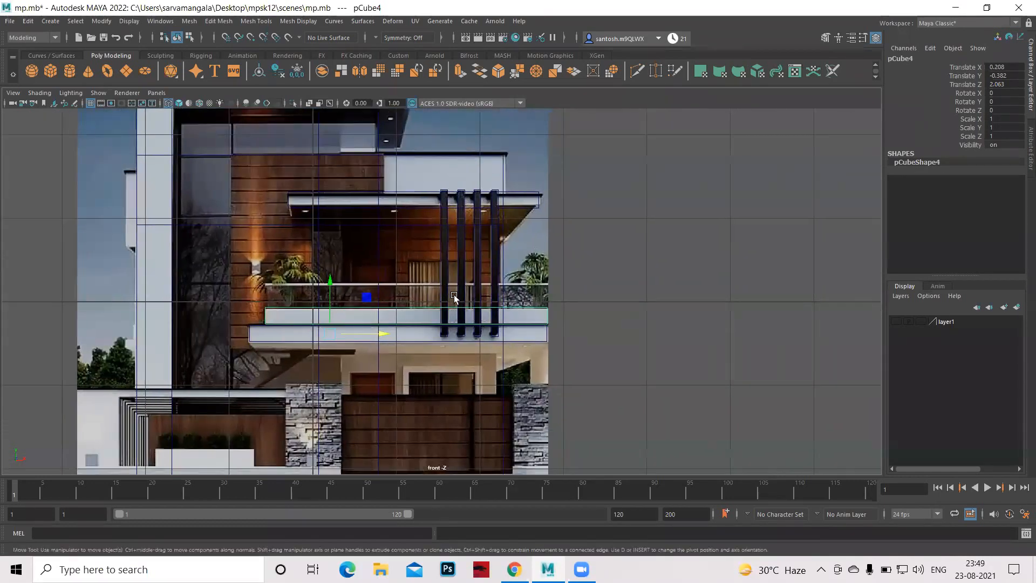
pyautogui.keyDown('alt'); pyautogui.moveTo(475, 411); pyautogui.dragTo(468, 344, button='middle'); pyautogui.keyUp('alt')
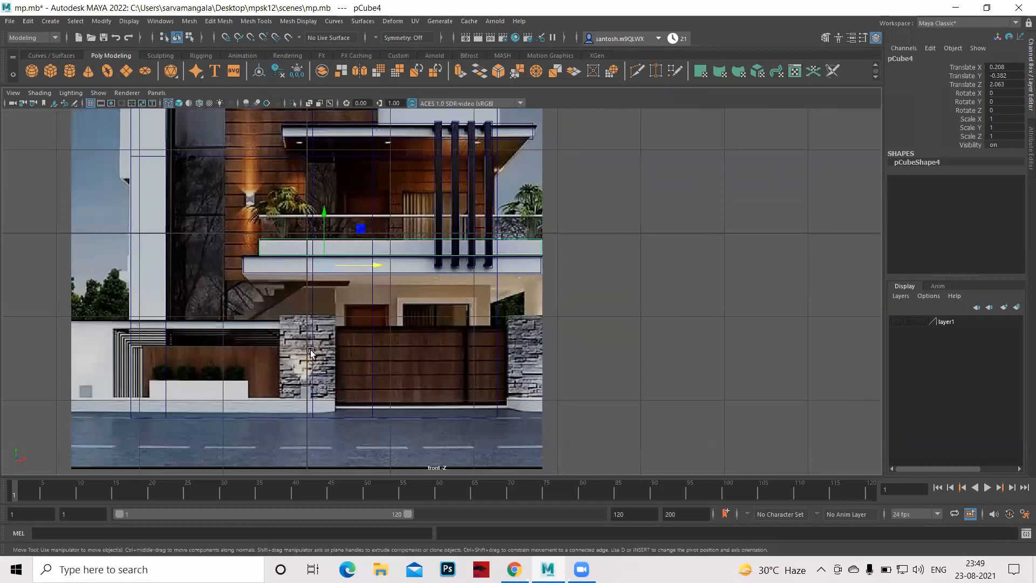
# Insert three horizontal edge loops in the main building block just below the balcony slab
pyautogui.click(326, 309)
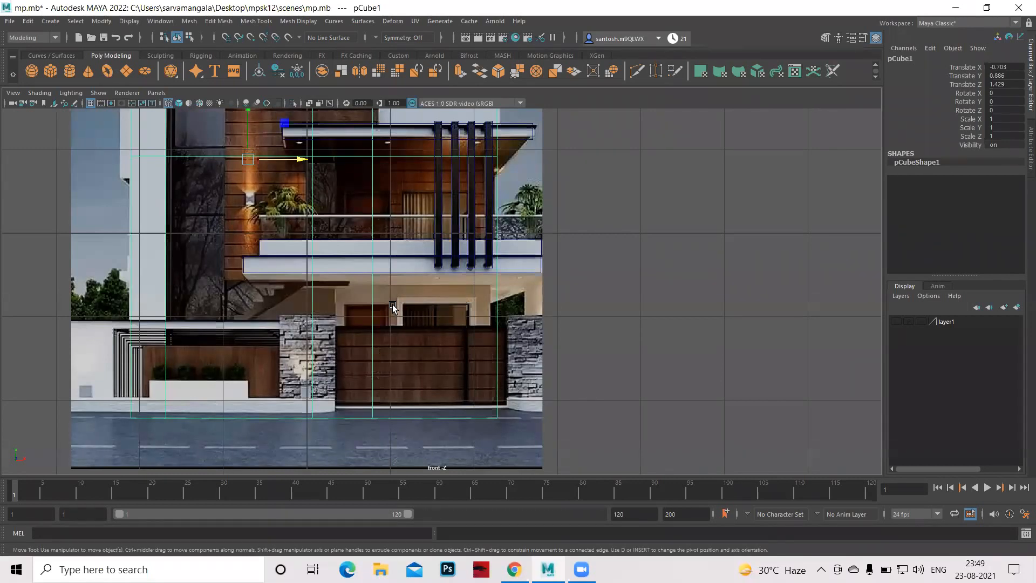
pyautogui.press('q')
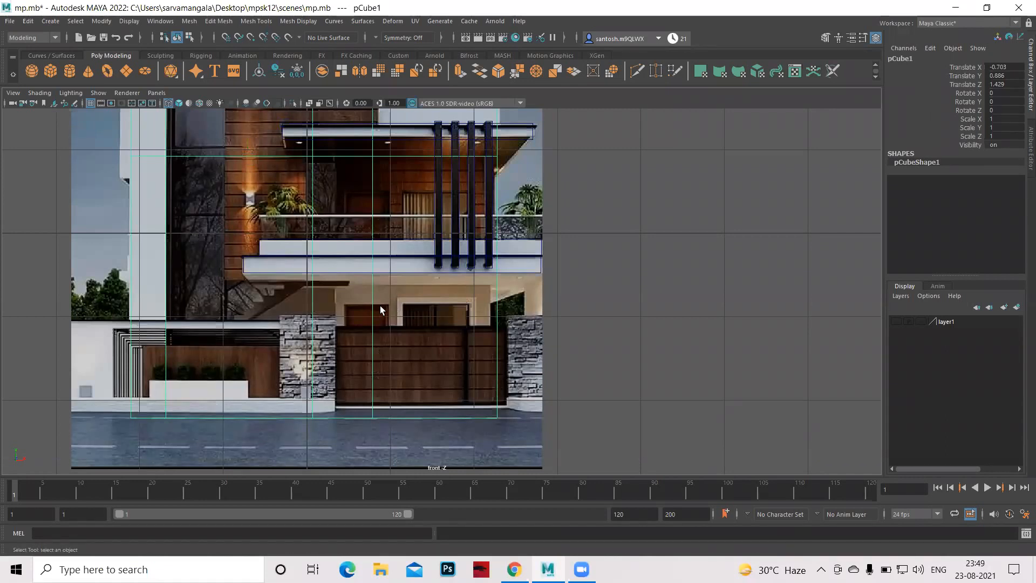
pyautogui.moveTo(380, 305); pyautogui.dragTo(323, 297, button='right')
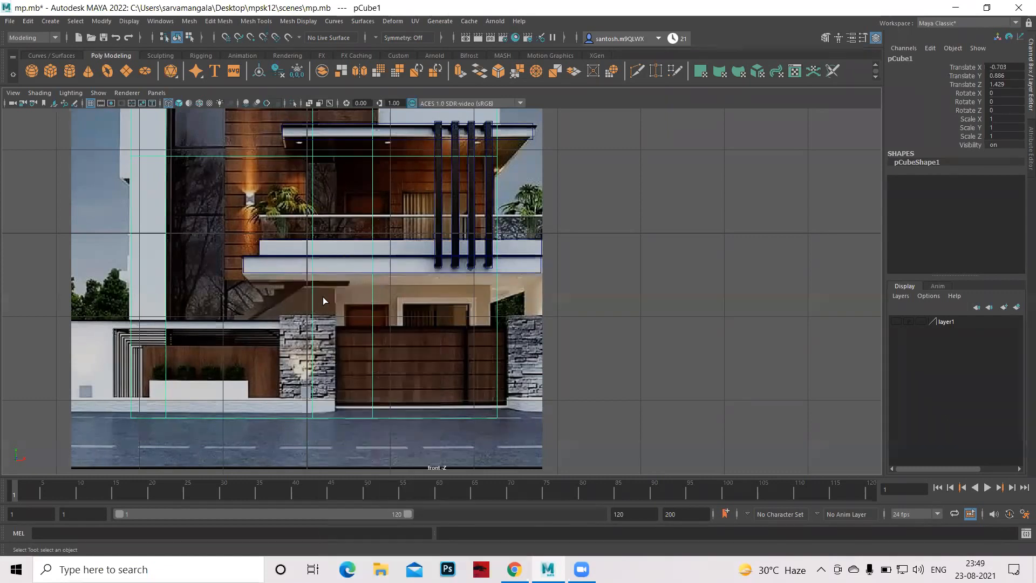
pyautogui.click(371, 284)
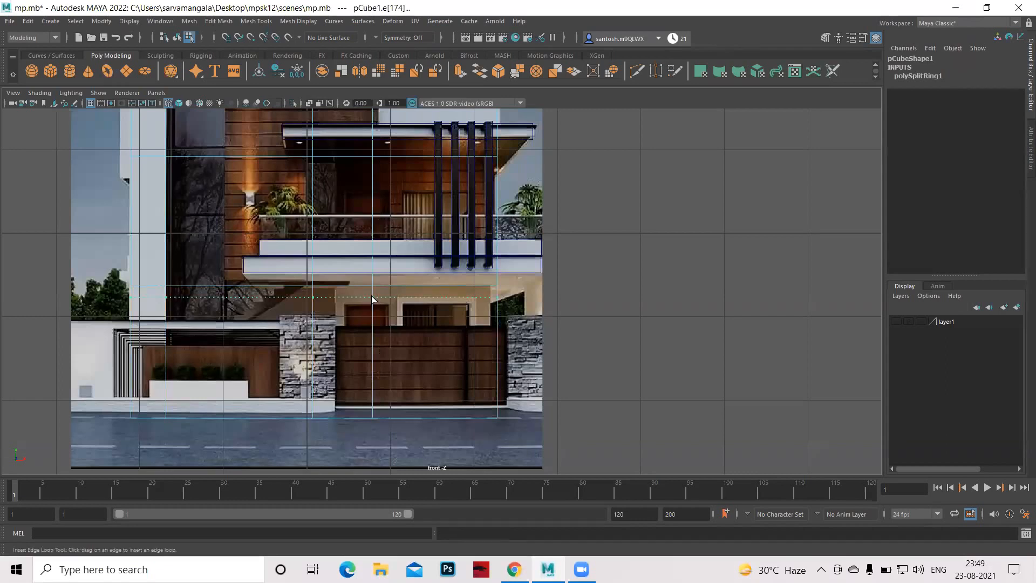
pyautogui.click(372, 297)
pyautogui.click(372, 306)
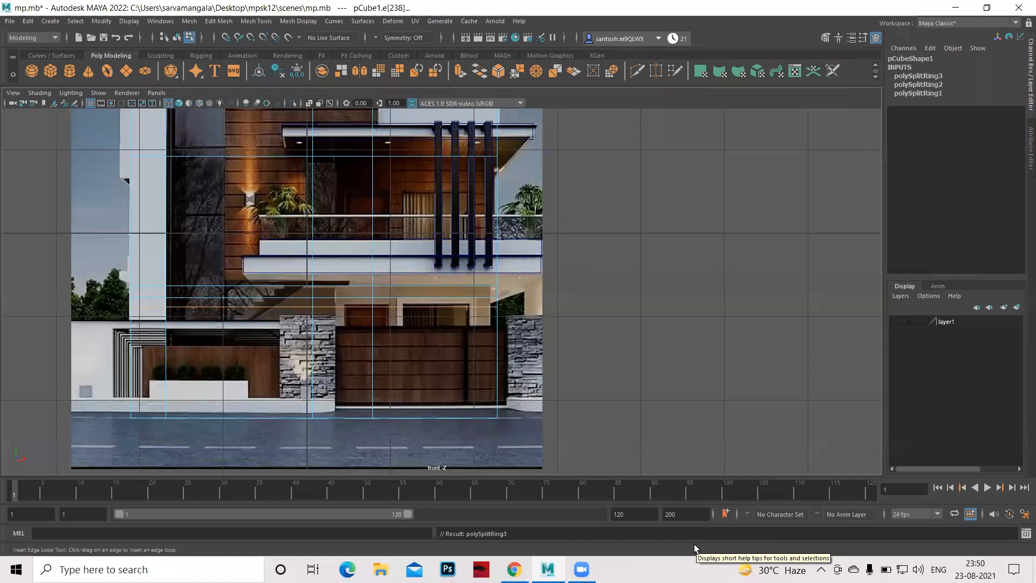
# Insert a vertical edge loop in the main building block, aligned with the left edge of the gate in the reference
pyautogui.press('q')
pyautogui.moveTo(361, 306); pyautogui.dragTo(402, 250, button='right')
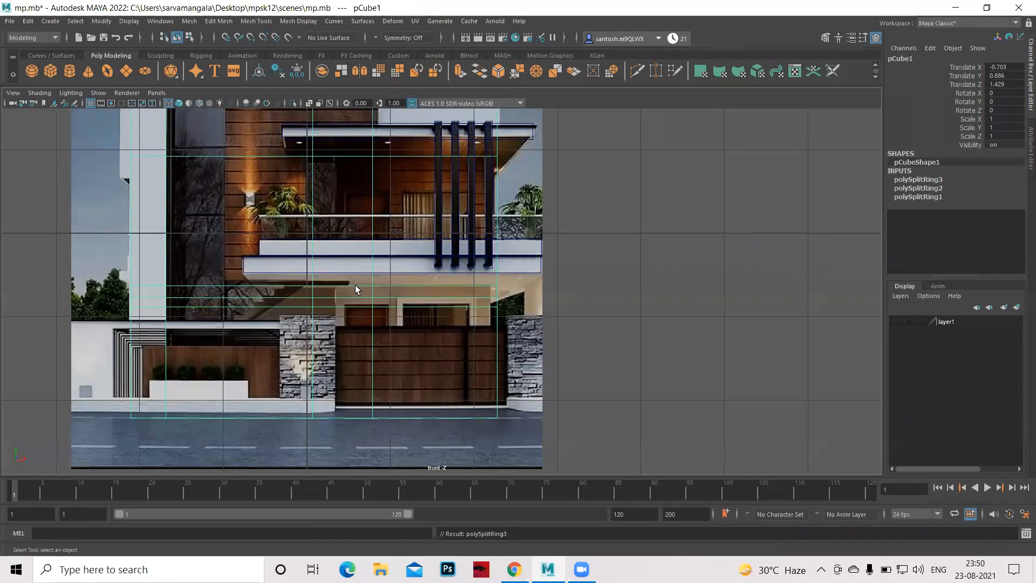
pyautogui.keyDown('shift'); pyautogui.moveTo(355, 285); pyautogui.dragTo(306, 301, button='right'); pyautogui.keyUp('shift')
pyautogui.moveTo(336, 301); pyautogui.dragTo(336, 301)
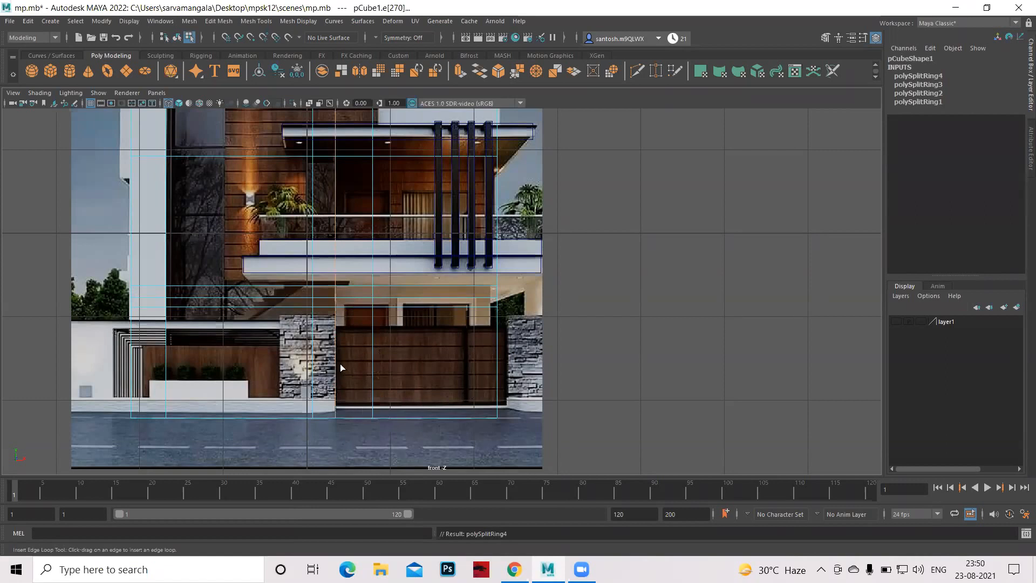
# Select the building block's front faces below the balcony around the gate area and apply Extrude to them
pyautogui.press('q')
pyautogui.rightClick(356, 312)
pyautogui.rightClick(343, 275)
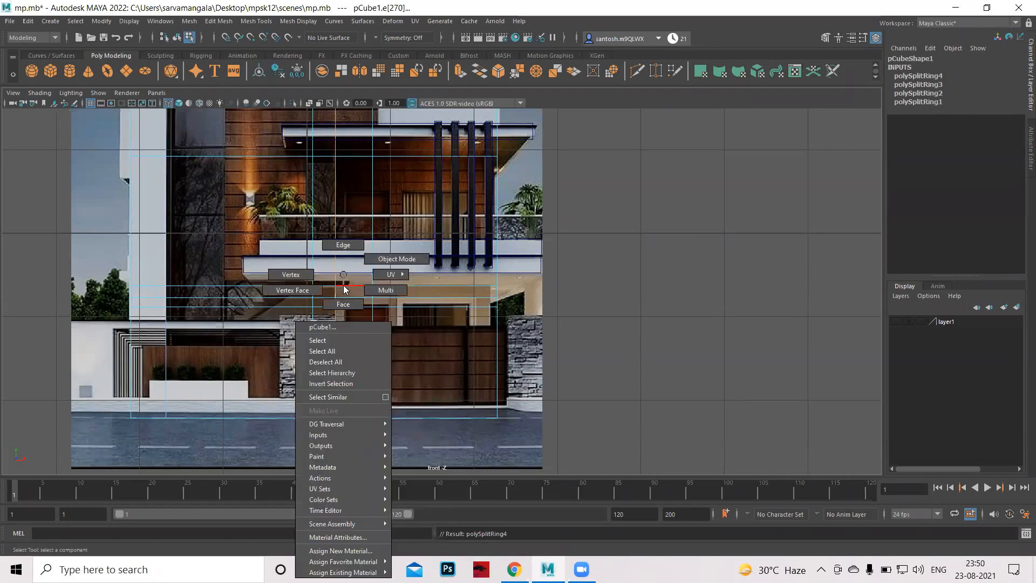
pyautogui.click(342, 304)
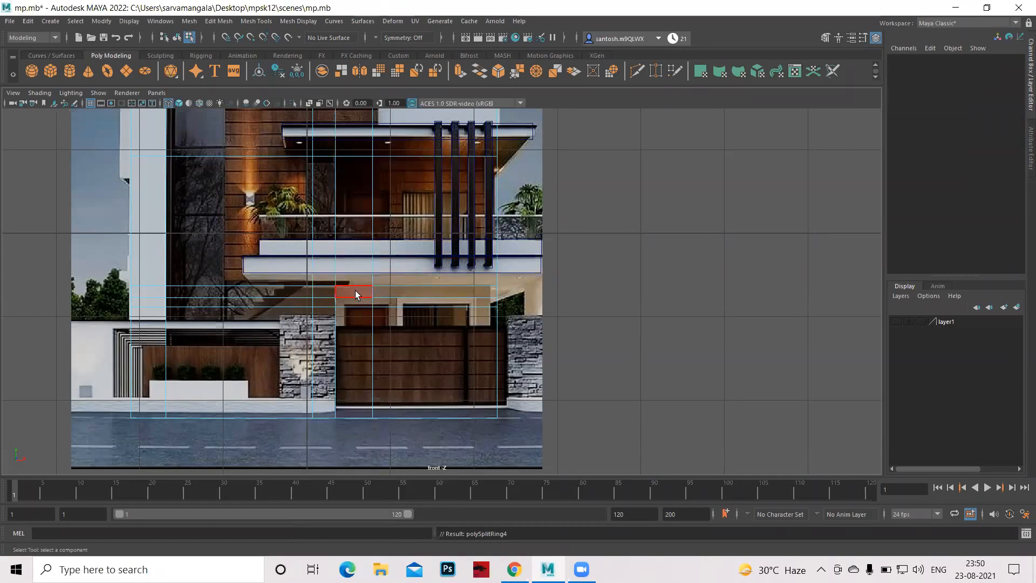
pyautogui.click(355, 292)
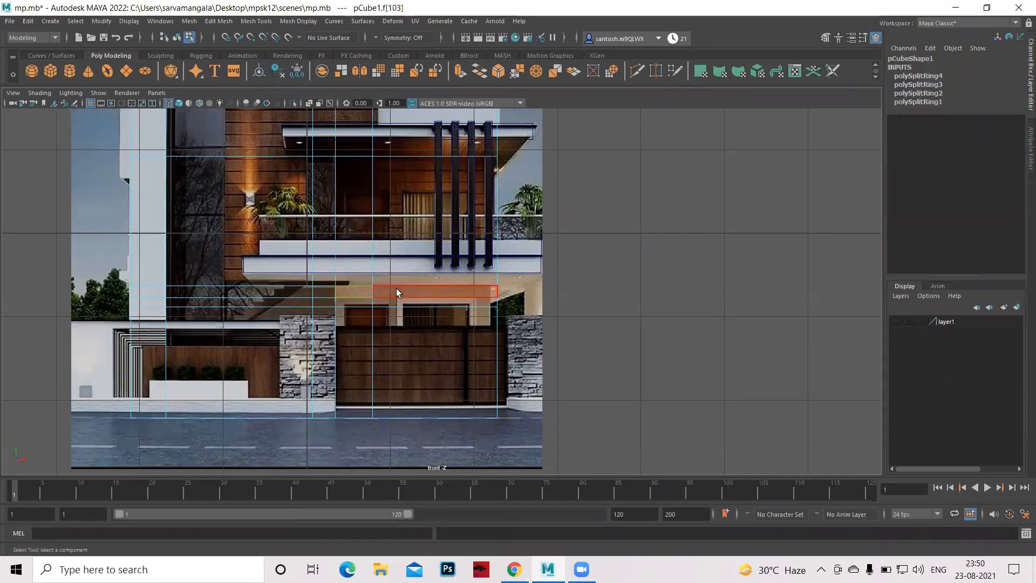
pyautogui.keyDown('shift'); pyautogui.click(396, 292); pyautogui.keyUp('shift')
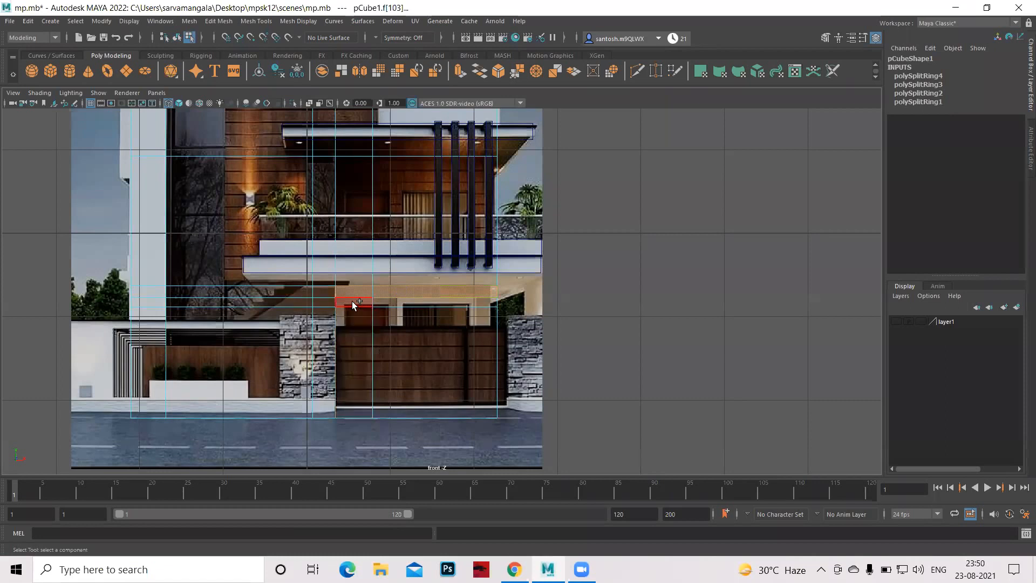
pyautogui.keyDown('shift'); pyautogui.click(388, 301); pyautogui.keyUp('shift')
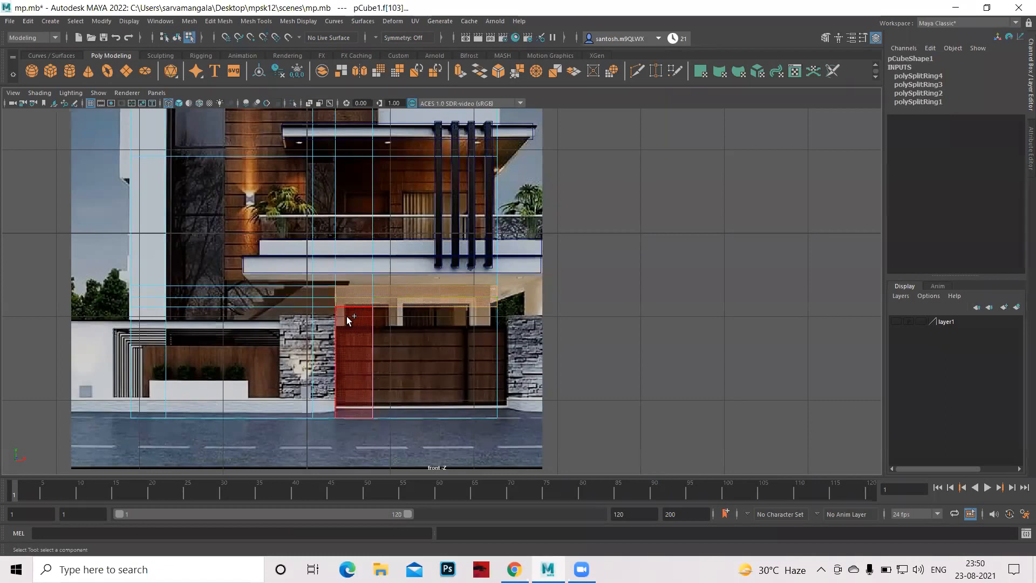
pyautogui.keyDown('shift'); pyautogui.click(347, 316); pyautogui.keyUp('shift')
pyautogui.keyDown('shift'); pyautogui.click(411, 336); pyautogui.keyUp('shift')
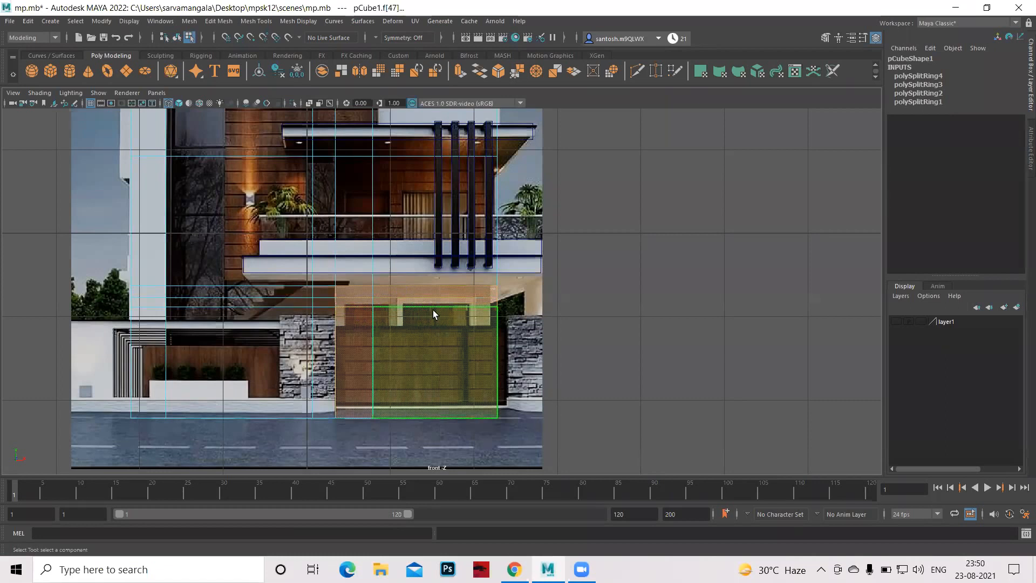
pyautogui.keyDown('shift'); pyautogui.moveTo(433, 331); pyautogui.dragTo(432, 346, button='right'); pyautogui.keyUp('shift')
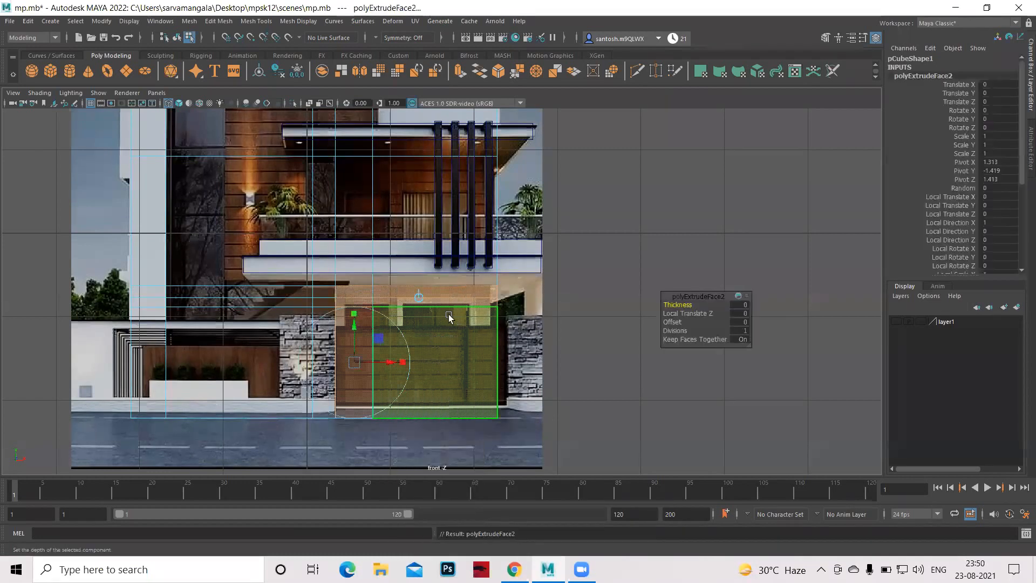
# Inspect the extruded faces in the perspective view, then return the building block to object mode and deselect it
pyautogui.press('space')
pyautogui.press('space')
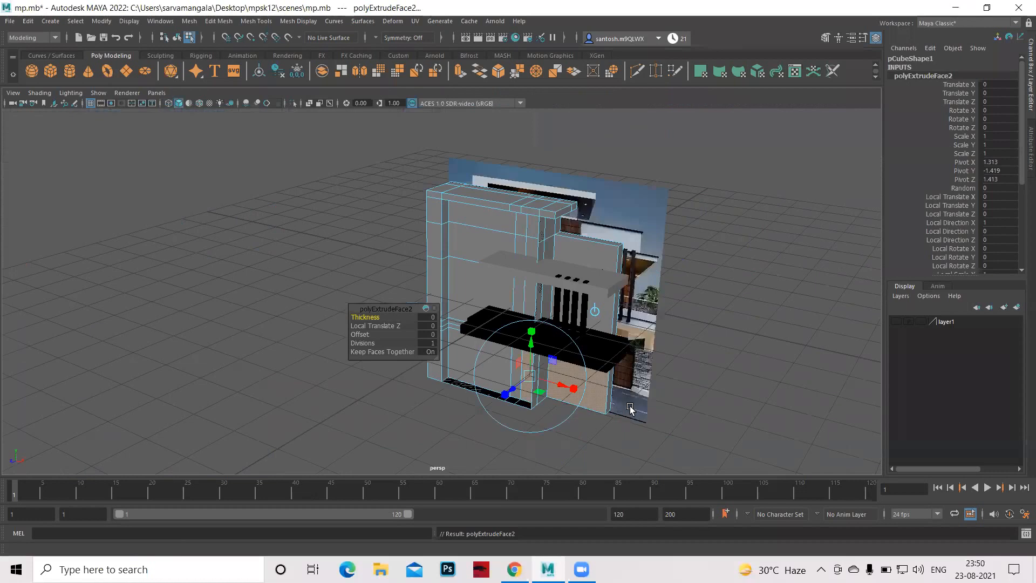
pyautogui.keyDown('alt'); pyautogui.moveTo(523, 428); pyautogui.dragTo(657, 388); pyautogui.keyUp('alt')
pyautogui.keyDown('alt'); pyautogui.moveTo(657, 388); pyautogui.dragTo(656, 393, button='right'); pyautogui.keyUp('alt')
pyautogui.scroll(4, 656, 393)
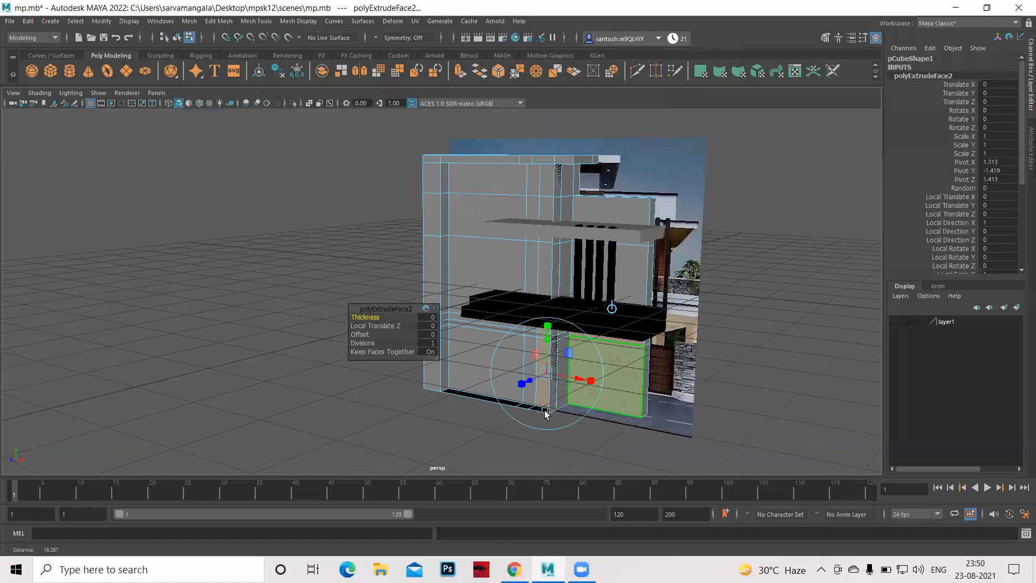
pyautogui.moveTo(542, 415)
pyautogui.keyDown('alt'); pyautogui.mouseDown(button='middle')
pyautogui.moveTo(528, 415)
pyautogui.moveTo(536, 411)
pyautogui.mouseUp(button='middle'); pyautogui.keyUp('alt')
pyautogui.press('w')
pyautogui.keyDown('alt'); pyautogui.moveTo(543, 374); pyautogui.dragTo(552, 371); pyautogui.keyUp('alt')
pyautogui.moveTo(417, 330); pyautogui.dragTo(457, 255, button='right')
pyautogui.click(264, 366)
pyautogui.keyDown('alt'); pyautogui.moveTo(316, 397); pyautogui.dragTo(509, 361); pyautogui.keyUp('alt')
# In the front view, create a polygon cube and place it over the left boundary wall at about Translate X -2.248, Y -1.72
pyautogui.press('space')
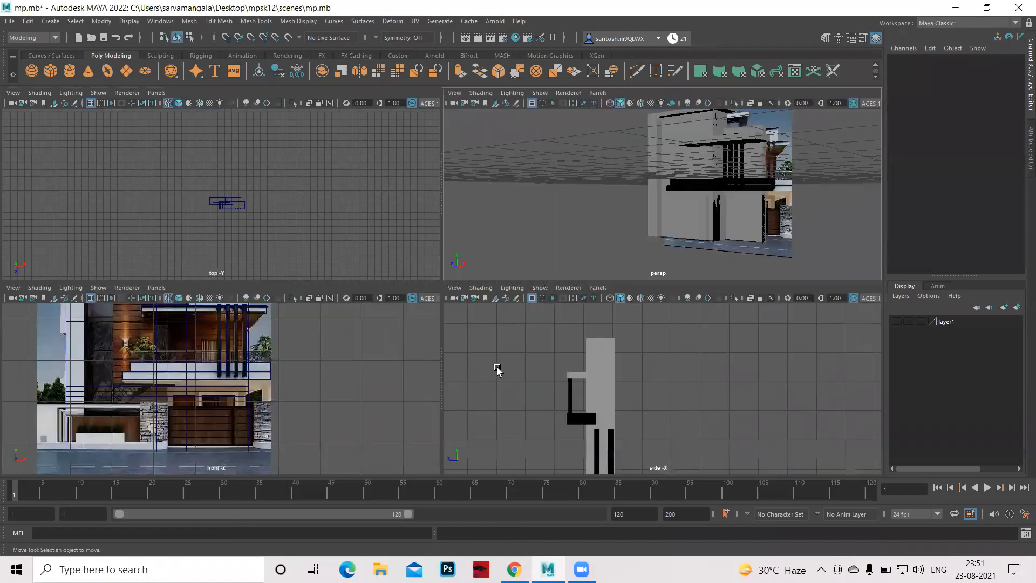
pyautogui.press('space')
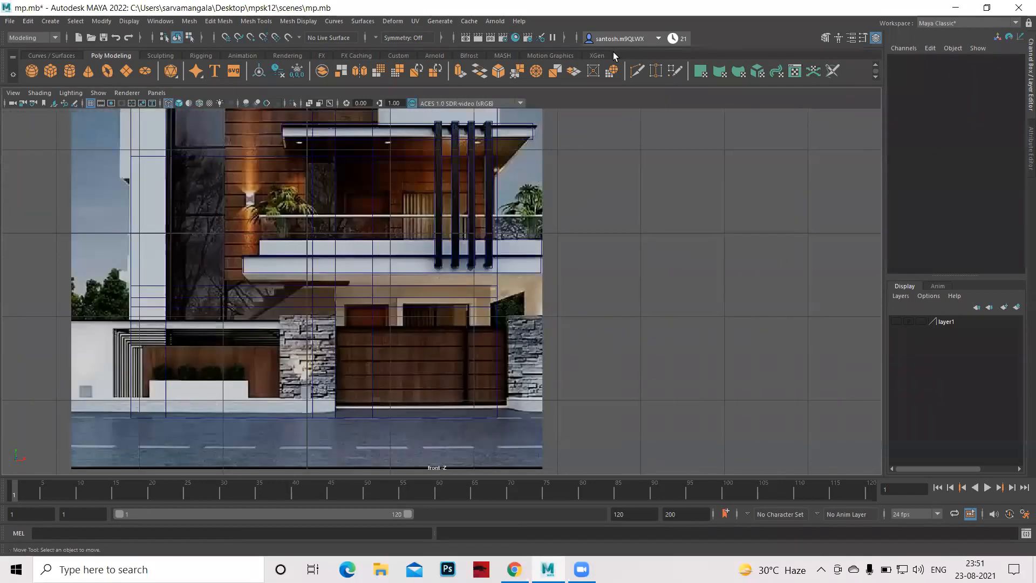
pyautogui.scroll(-5, 701, 324)
pyautogui.scroll(2, 777, 324)
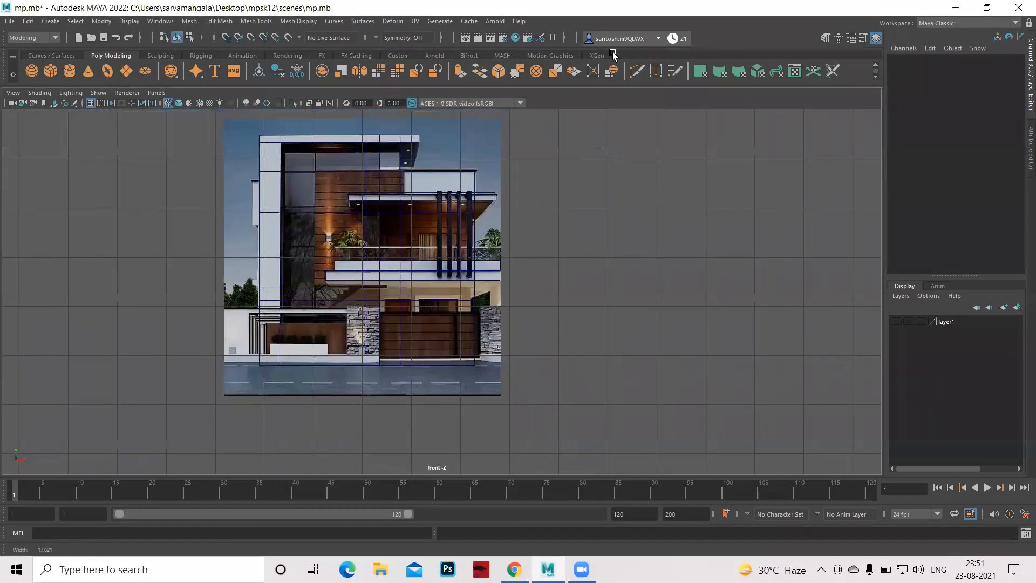
pyautogui.scroll(1, 665, 337)
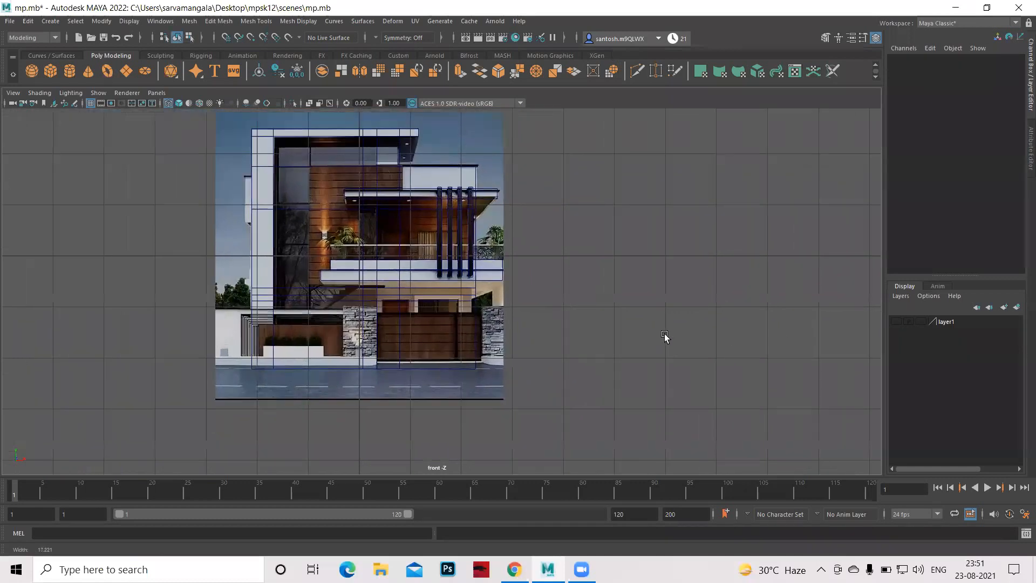
pyautogui.scroll(1, 637, 343)
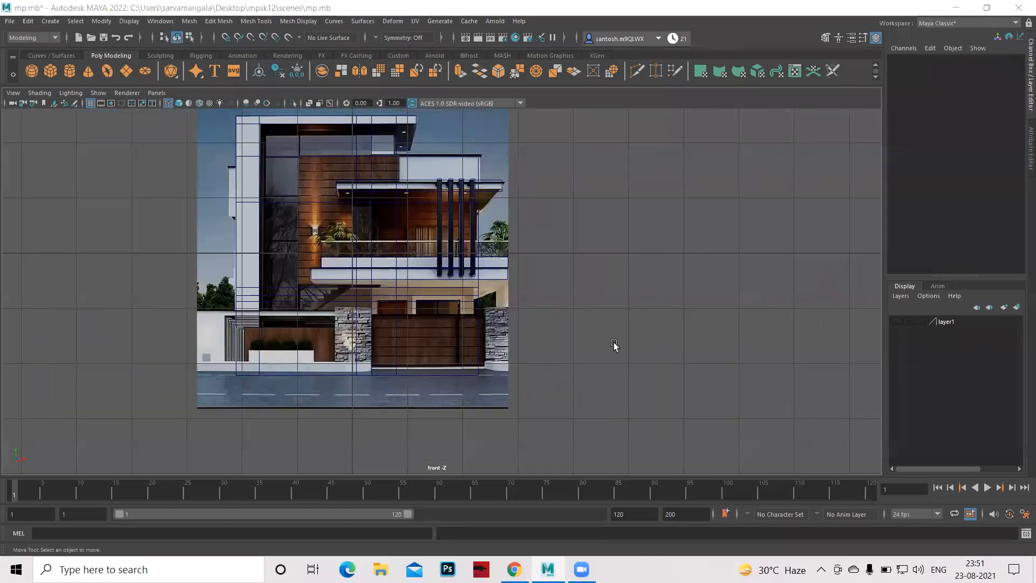
pyautogui.keyDown('alt'); pyautogui.click(546, 322); pyautogui.keyUp('alt')
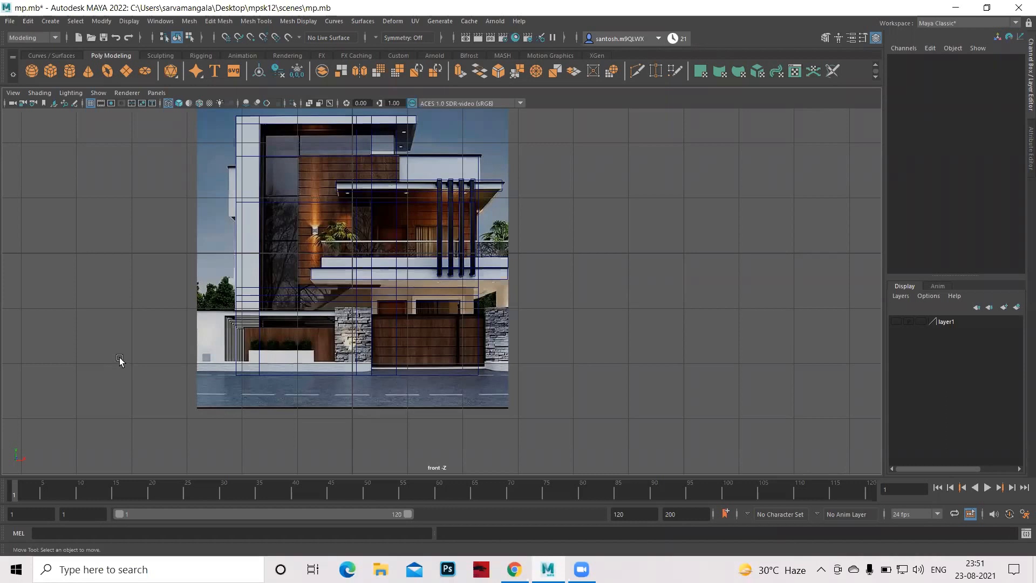
pyautogui.click(50, 69)
pyautogui.moveTo(355, 204); pyautogui.dragTo(243, 337)
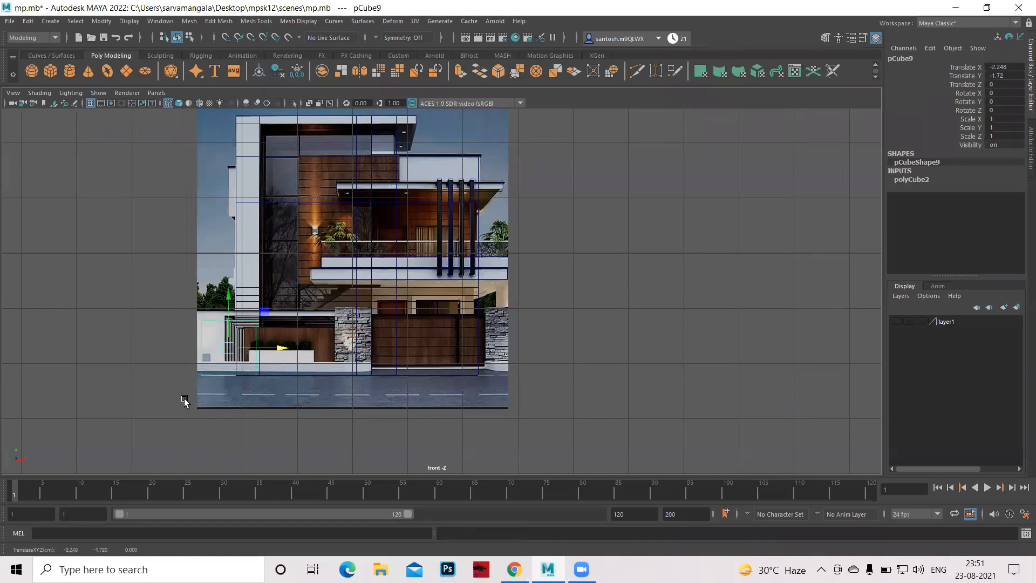
# Move the cube to about Translate X -2.238, Y -1.595 on the boundary wall and scale it uniformly to about 1.133
pyautogui.scroll(1, 316, 404)
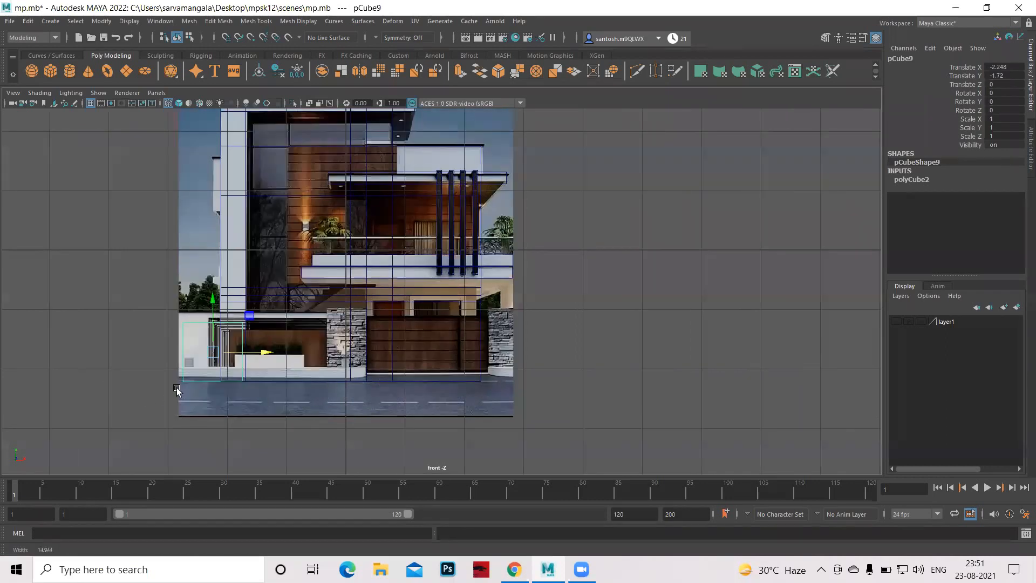
pyautogui.scroll(2, 173, 377)
pyautogui.scroll(2, 227, 237)
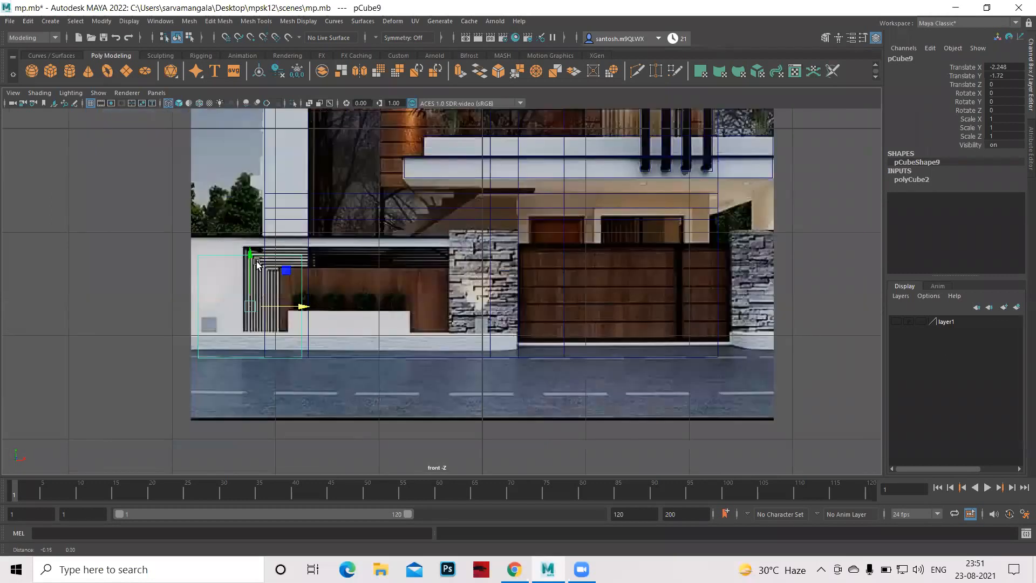
pyautogui.keyDown('alt'); pyautogui.moveTo(257, 264); pyautogui.dragTo(259, 268, button='middle'); pyautogui.keyUp('alt')
pyautogui.moveTo(250, 254); pyautogui.dragTo(251, 242)
pyautogui.moveTo(299, 301); pyautogui.dragTo(318, 306)
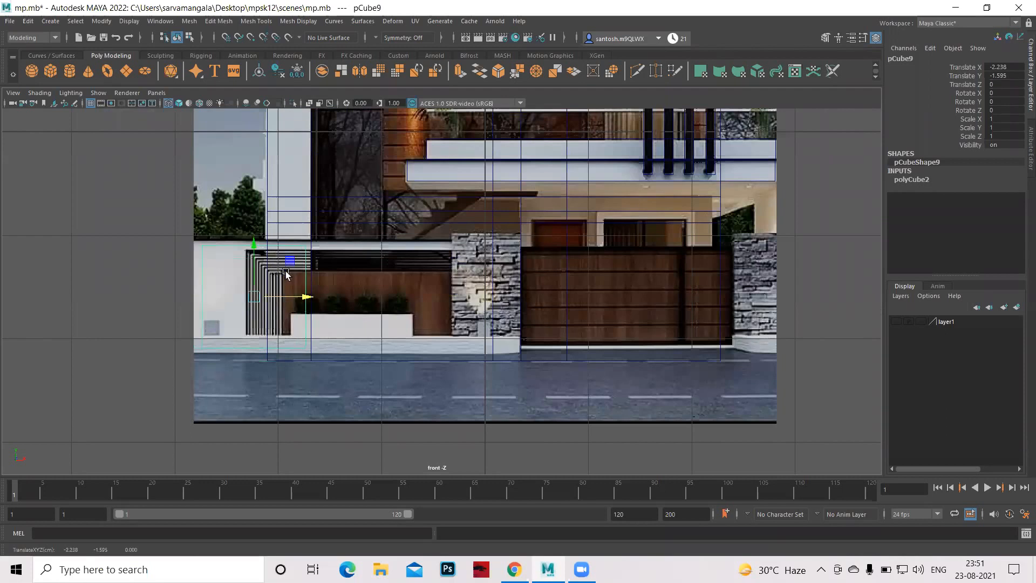
pyautogui.press('r')
pyautogui.moveTo(253, 297); pyautogui.dragTo(276, 296)
# In the side view, thin the wall cube by moving its back vertices toward its front face, to about Z 0.21
pyautogui.press('space')
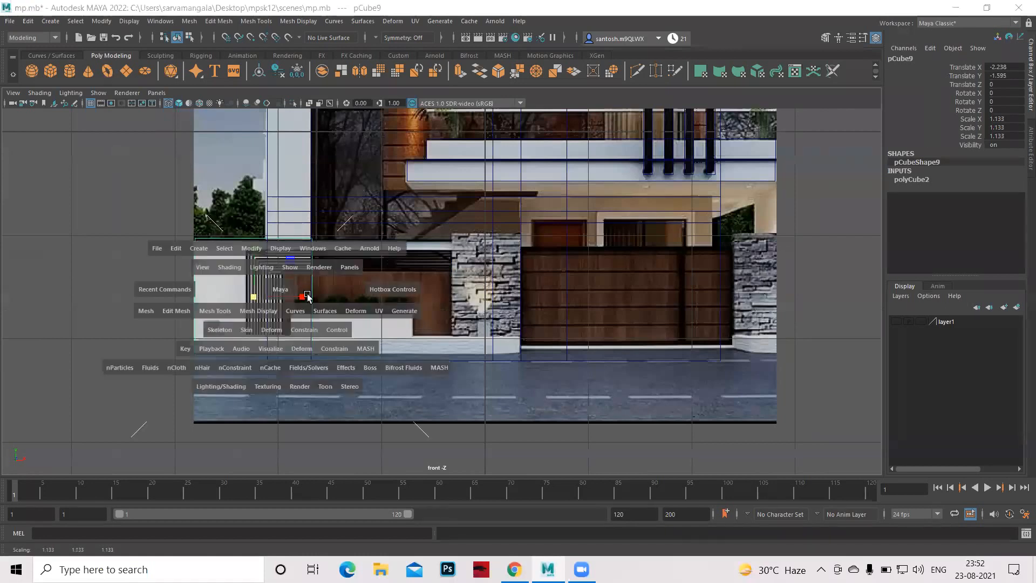
pyautogui.press('space')
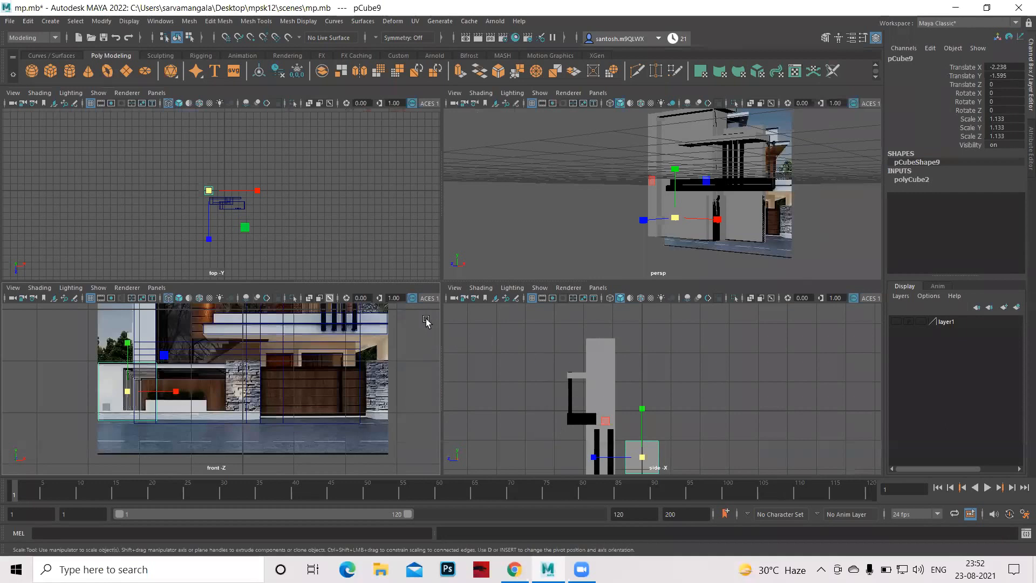
pyautogui.press('space')
pyautogui.keyDown('alt'); pyautogui.moveTo(367, 351); pyautogui.dragTo(363, 273, button='middle'); pyautogui.keyUp('alt')
pyautogui.moveTo(425, 273); pyautogui.dragTo(361, 274, button='right')
pyautogui.moveTo(418, 281); pyautogui.dragTo(497, 401)
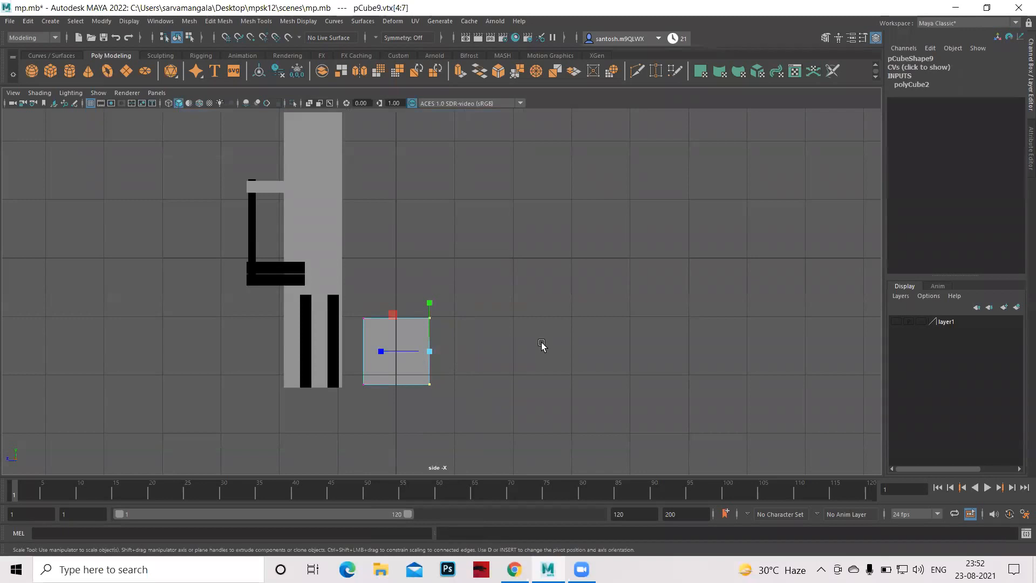
pyautogui.press('w')
pyautogui.click(362, 355)
pyautogui.moveTo(362, 354); pyautogui.dragTo(327, 360)
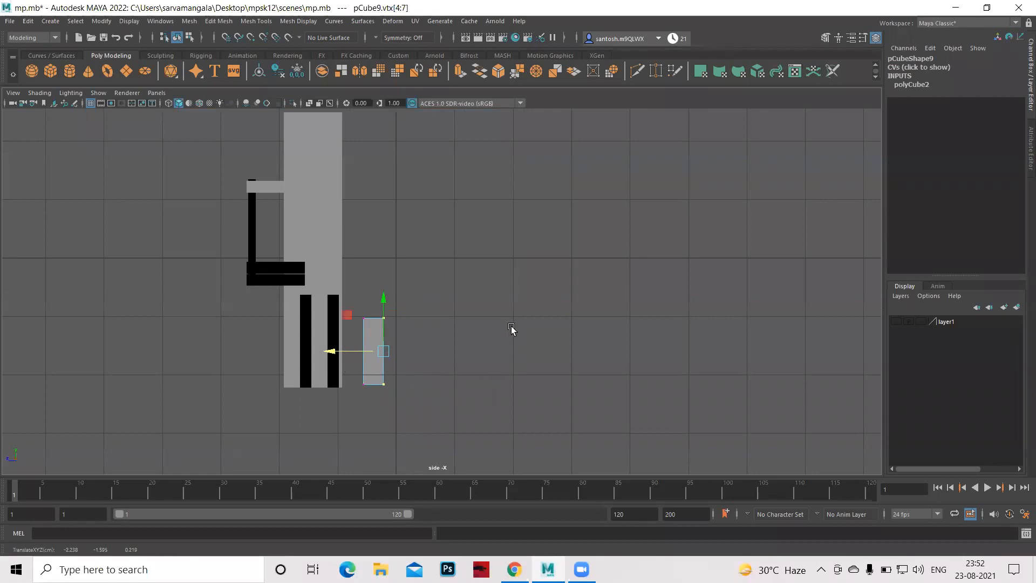
pyautogui.click(476, 329)
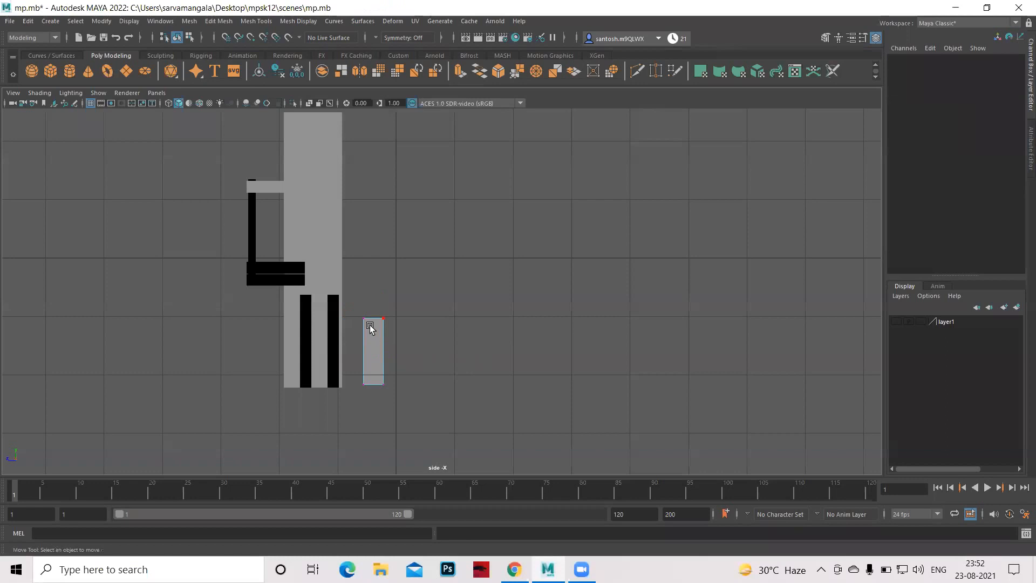
# Center the wall cube's pivot in object mode and move it in front of the building to about Translate Z 2.133
pyautogui.moveTo(379, 342); pyautogui.dragTo(411, 257, button='right')
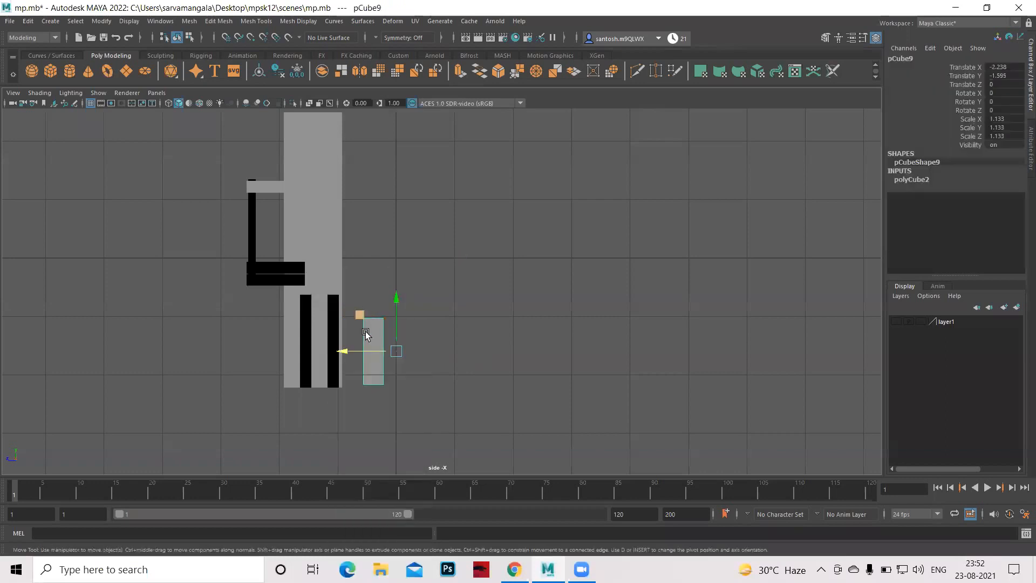
pyautogui.click(101, 21)
pyautogui.click(131, 101)
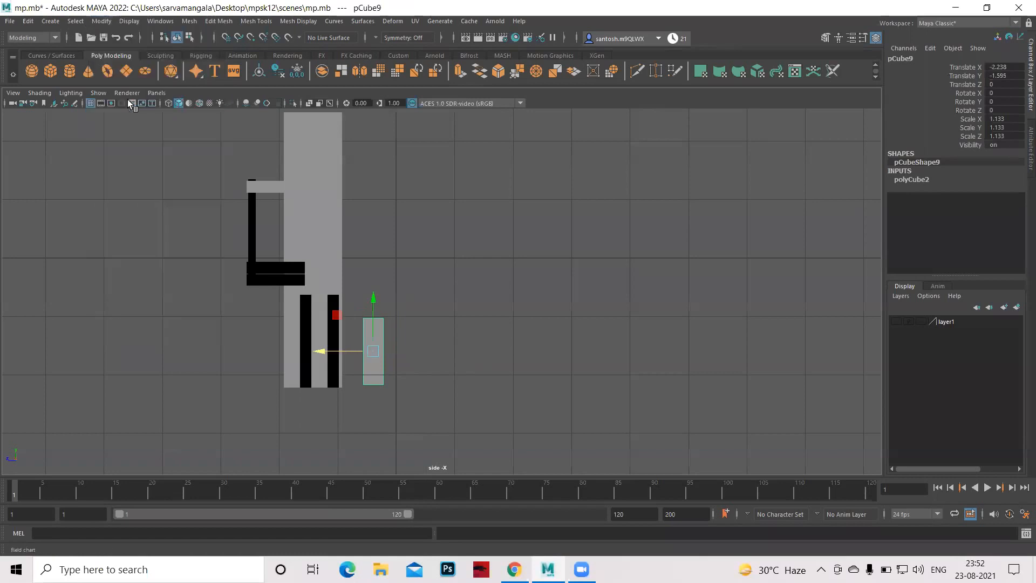
pyautogui.moveTo(325, 355); pyautogui.dragTo(197, 362)
pyautogui.press('space')
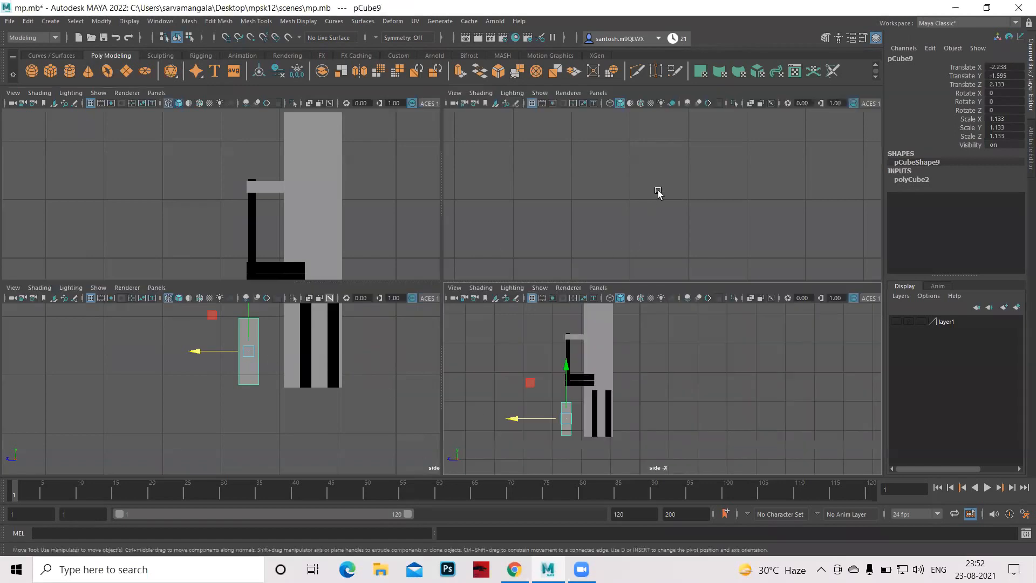
pyautogui.keyDown('alt'); pyautogui.moveTo(660, 246); pyautogui.dragTo(627, 267); pyautogui.keyUp('alt')
pyautogui.keyDown('alt'); pyautogui.moveTo(201, 375); pyautogui.dragTo(226, 299); pyautogui.keyUp('alt')
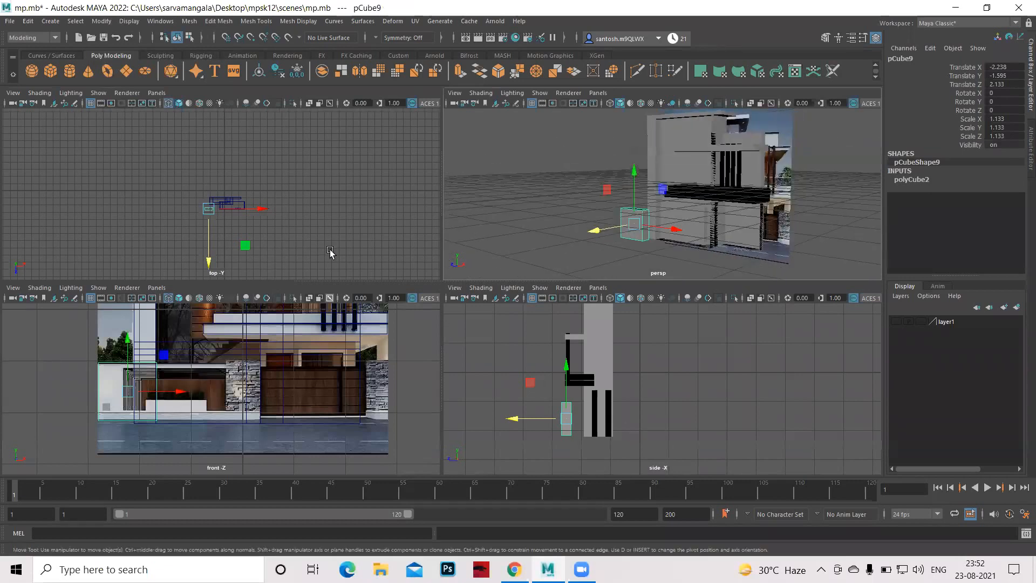
# In the front view, stretch the wall cube's right-end vertices to the reference image's right edge, about X 2.807, and return to object mode
pyautogui.press('space')
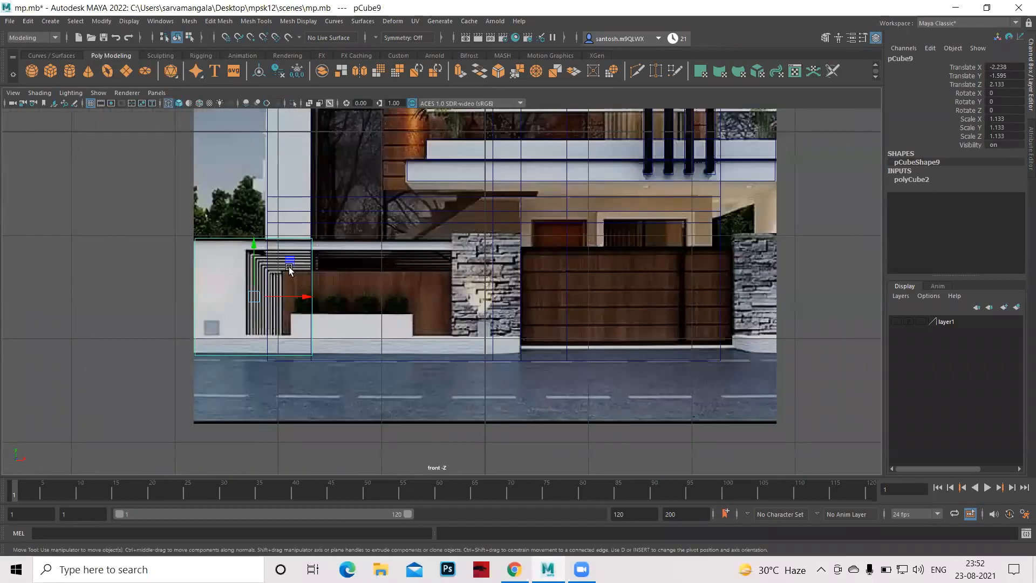
pyautogui.scroll(-5, 335, 254)
pyautogui.scroll(4, 270, 254)
pyautogui.click(327, 260)
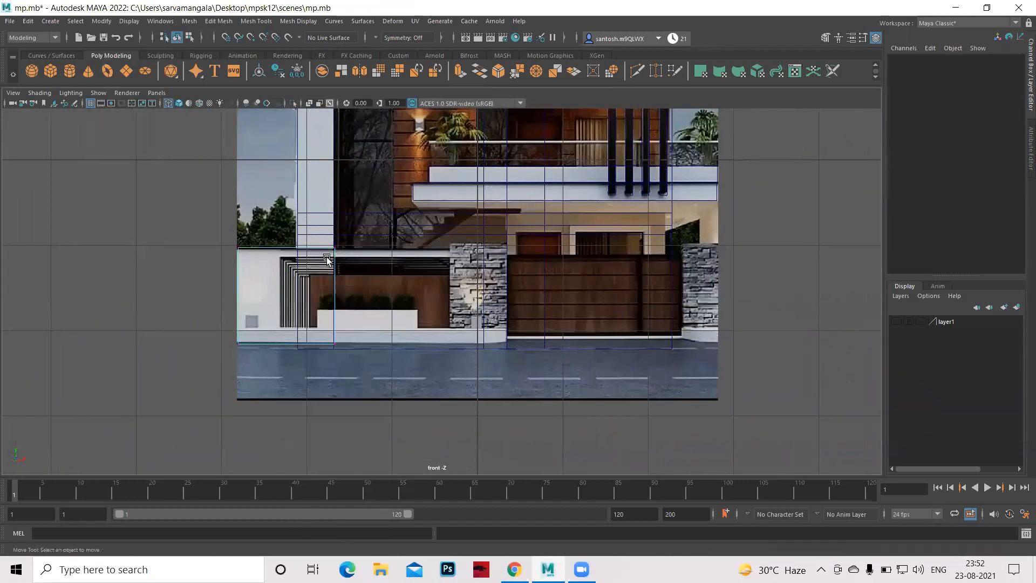
pyautogui.moveTo(327, 243); pyautogui.dragTo(353, 368)
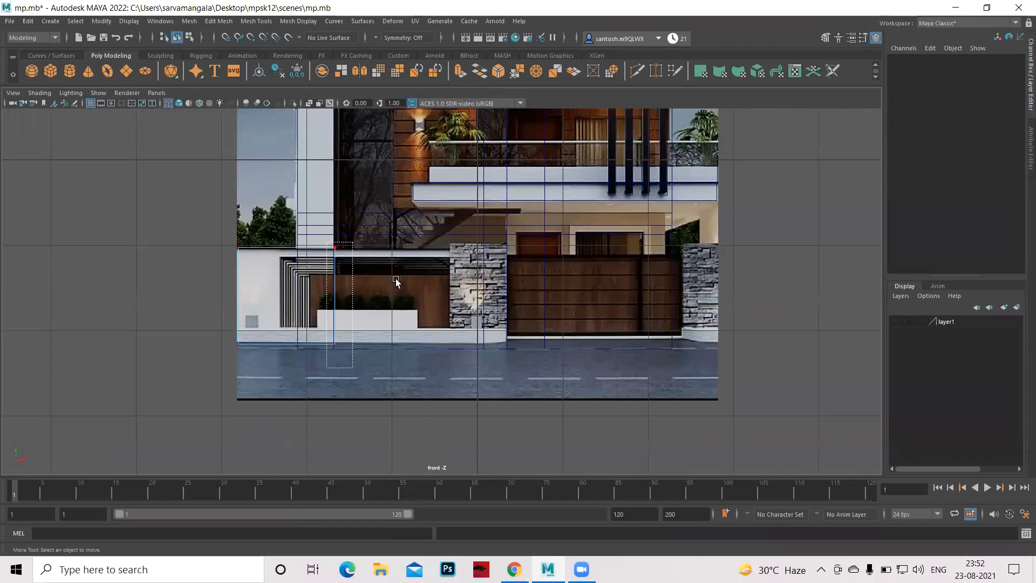
pyautogui.moveTo(396, 281); pyautogui.dragTo(390, 294)
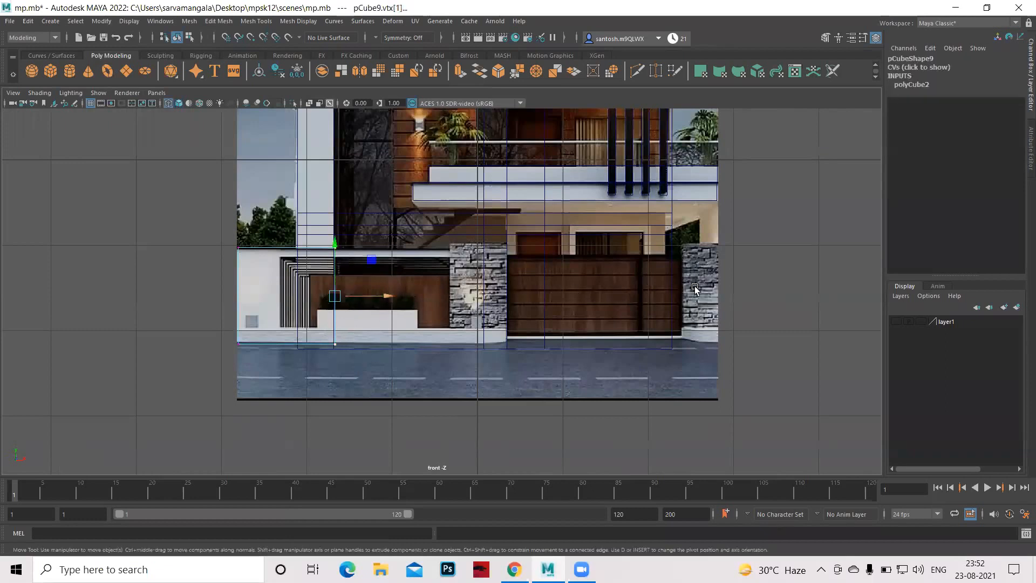
pyautogui.moveTo(777, 290); pyautogui.dragTo(769, 286, button='middle')
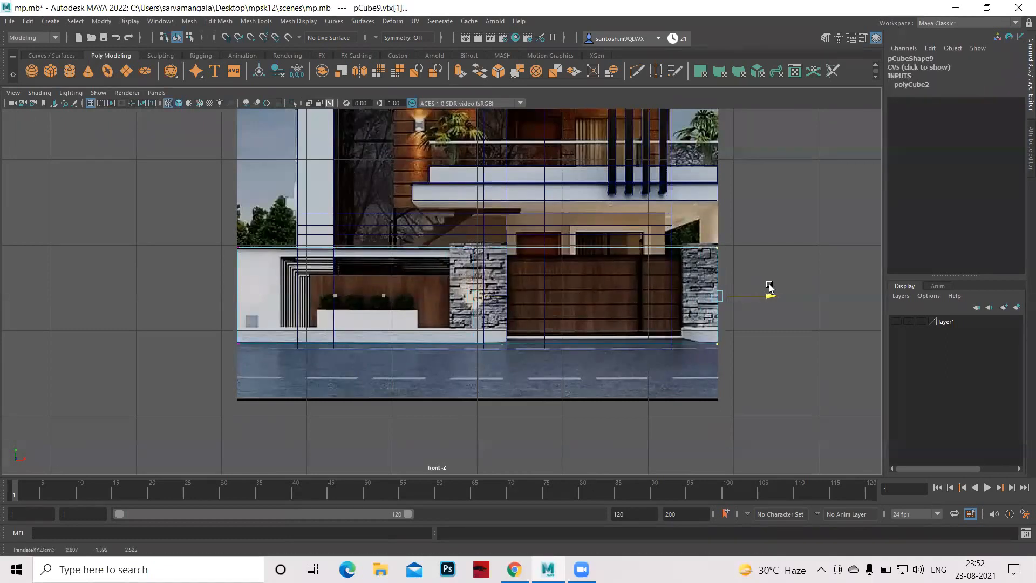
pyautogui.moveTo(769, 284); pyautogui.dragTo(768, 278)
pyautogui.press('q')
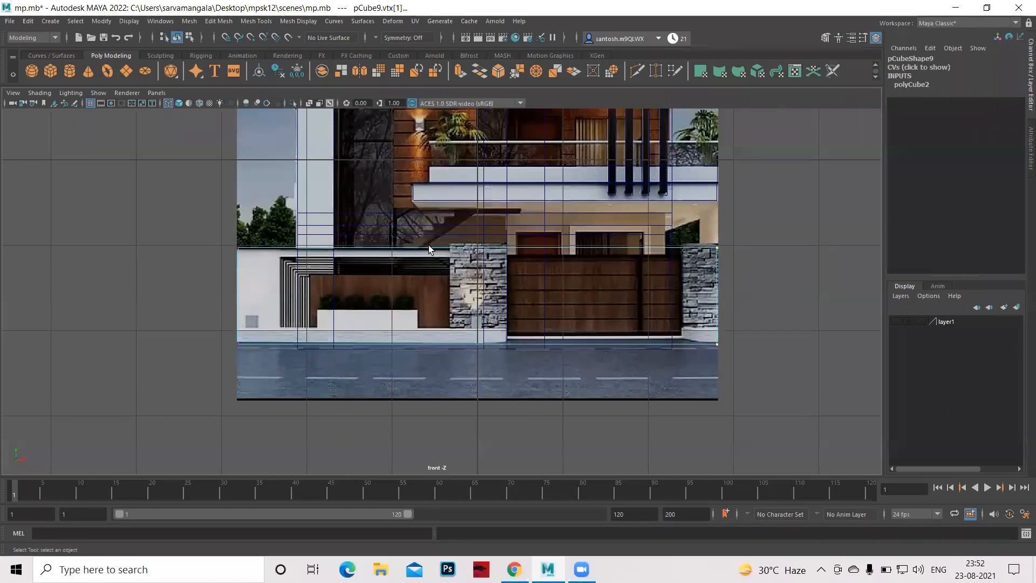
pyautogui.moveTo(429, 246); pyautogui.dragTo(475, 231, button='right')
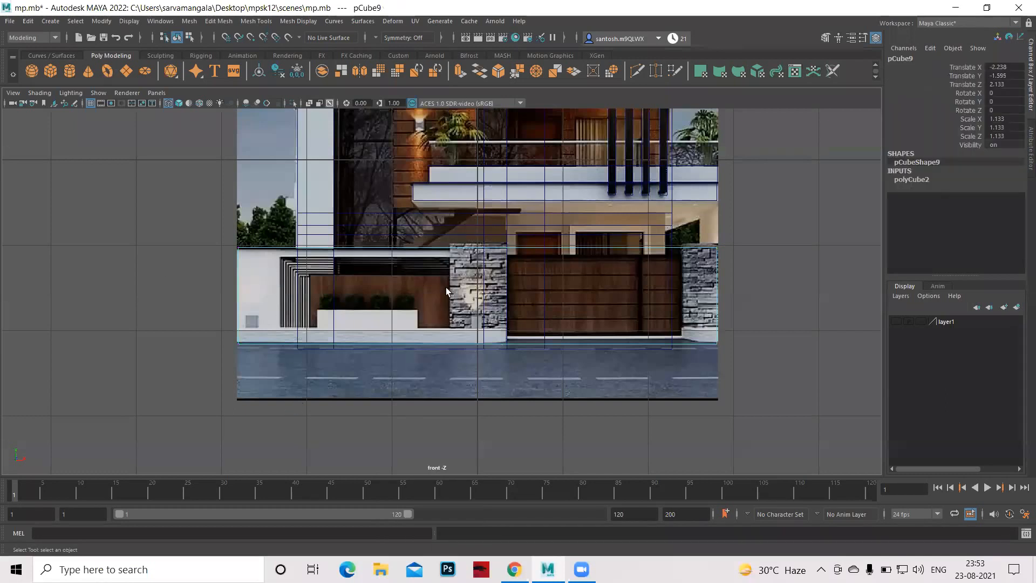
# Insert vertical edge loops at both sides of the gate and horizontal loops near the wall's top and base, then deselect the wall
pyautogui.keyDown('shift'); pyautogui.moveTo(343, 248); pyautogui.dragTo(270, 263, button='right'); pyautogui.keyUp('shift')
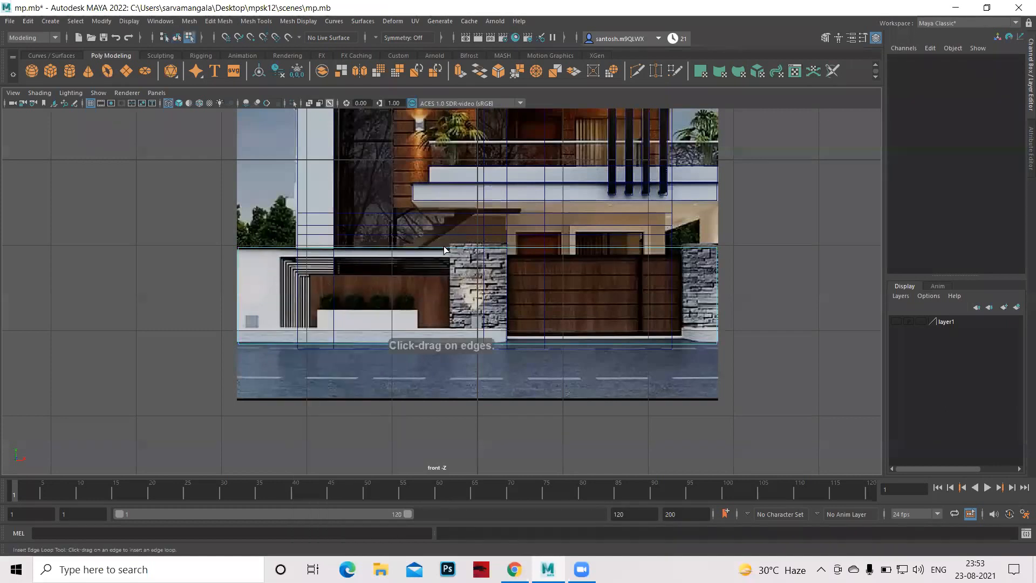
pyautogui.click(511, 250)
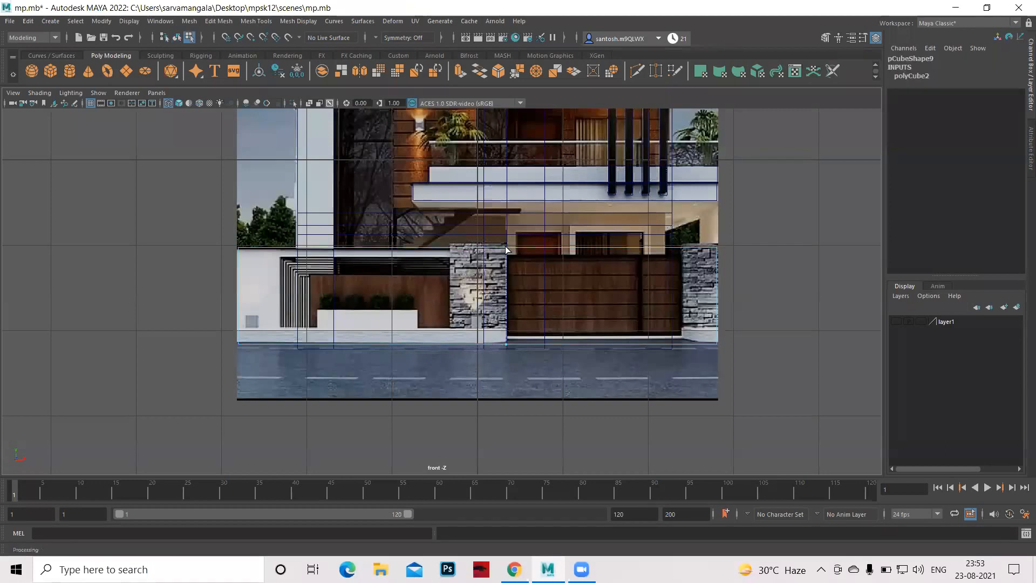
pyautogui.click(684, 250)
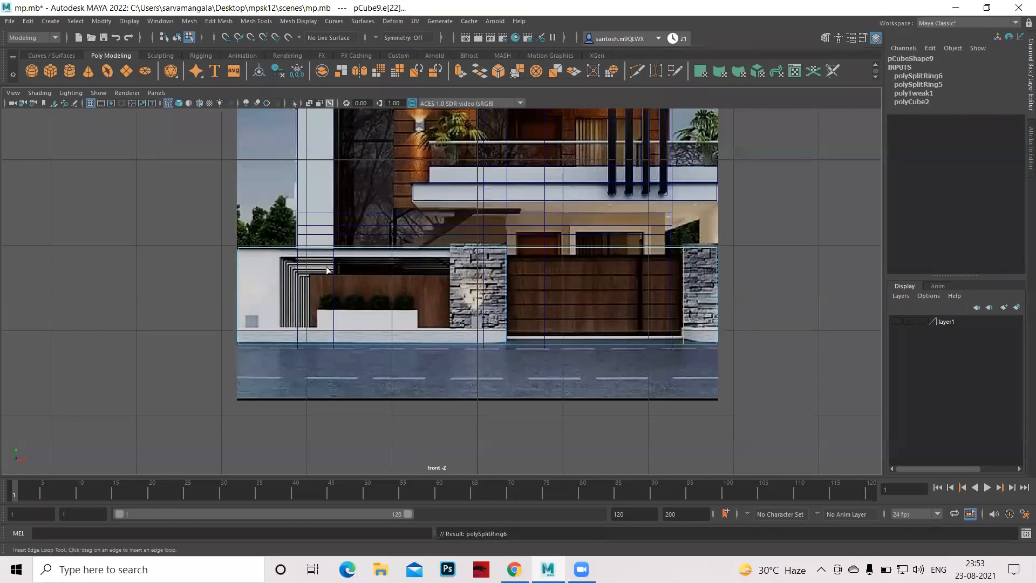
pyautogui.click(238, 262)
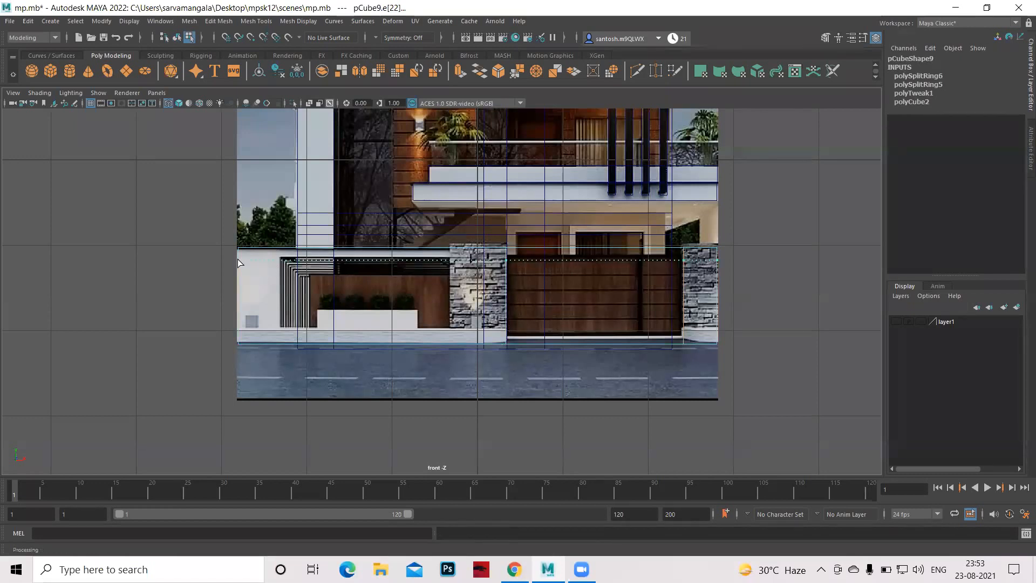
pyautogui.click(237, 330)
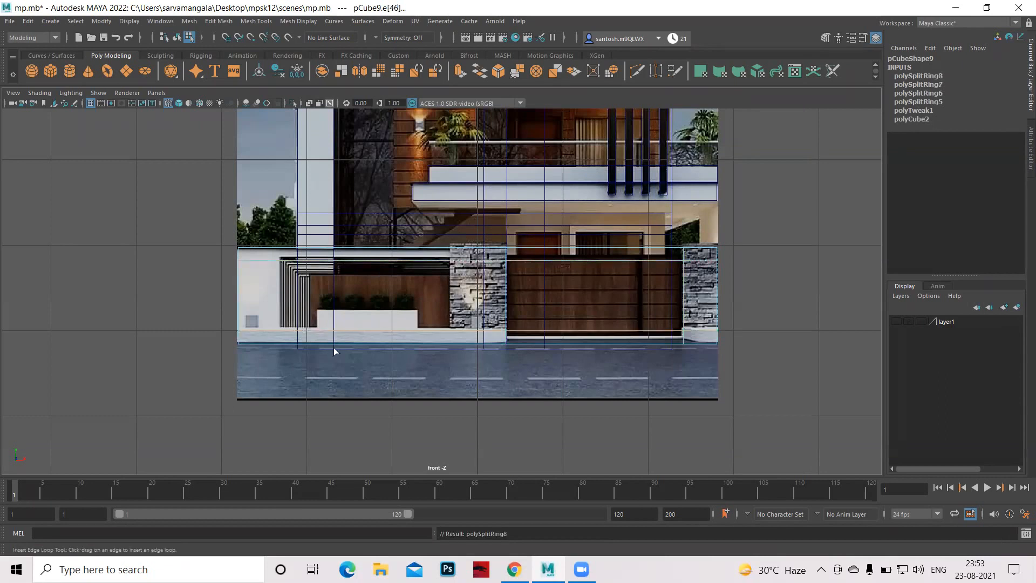
pyautogui.rightClick(458, 248)
pyautogui.click(530, 260)
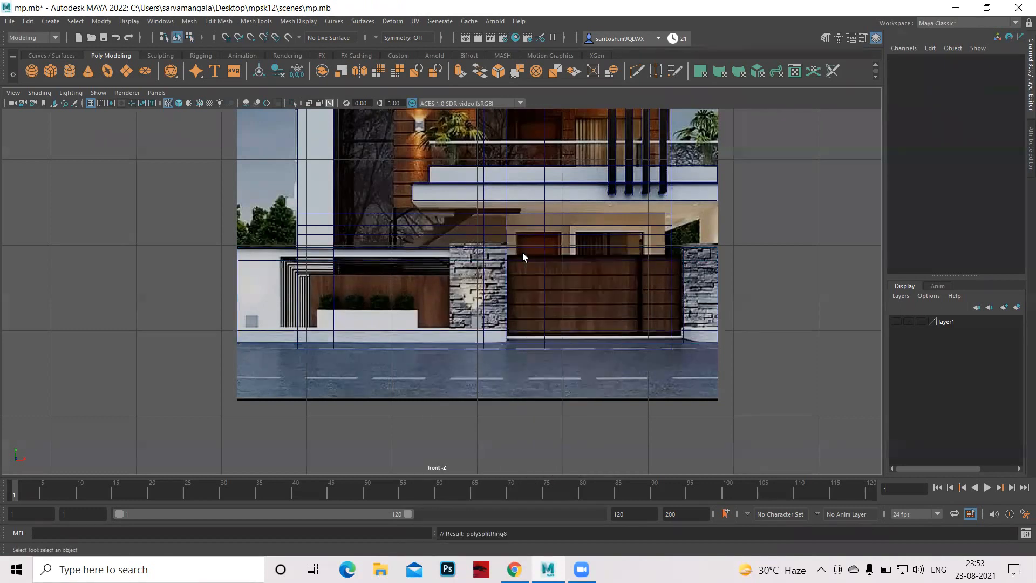
# Extrude the wall's three front faces in the gate area and move them slightly back to about Z 2.53
pyautogui.rightClick(507, 259)
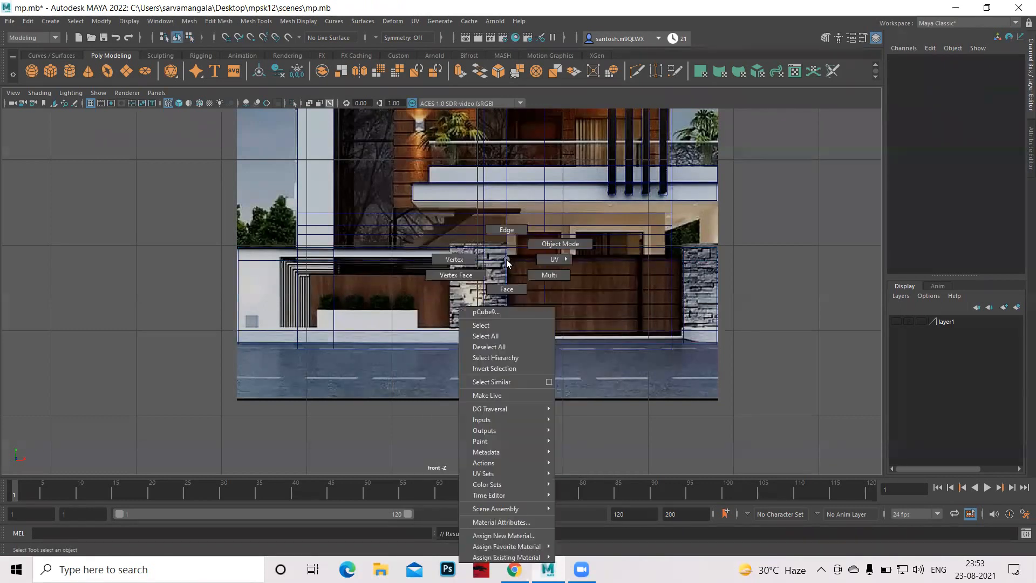
pyautogui.click(507, 290)
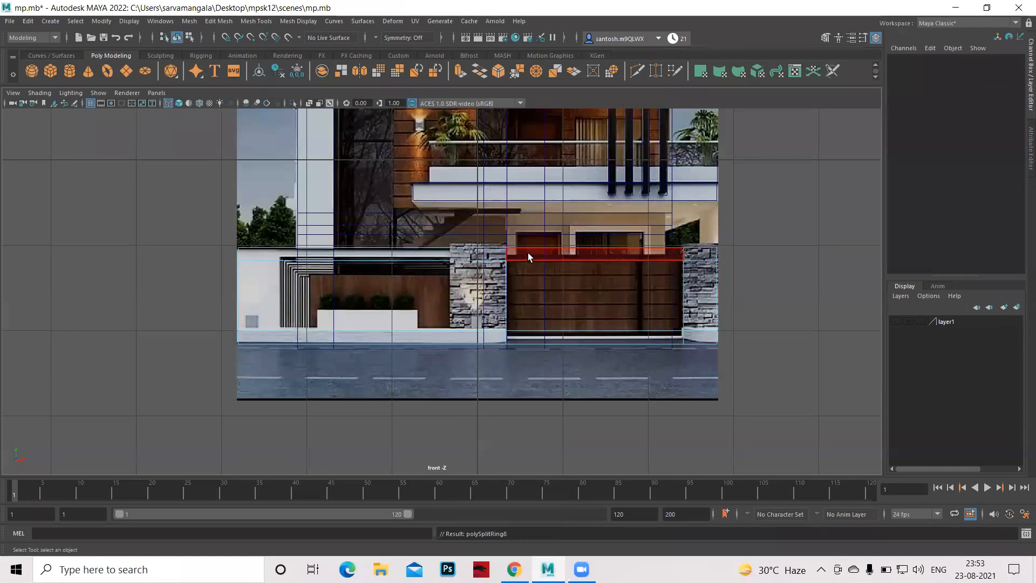
pyautogui.click(528, 253)
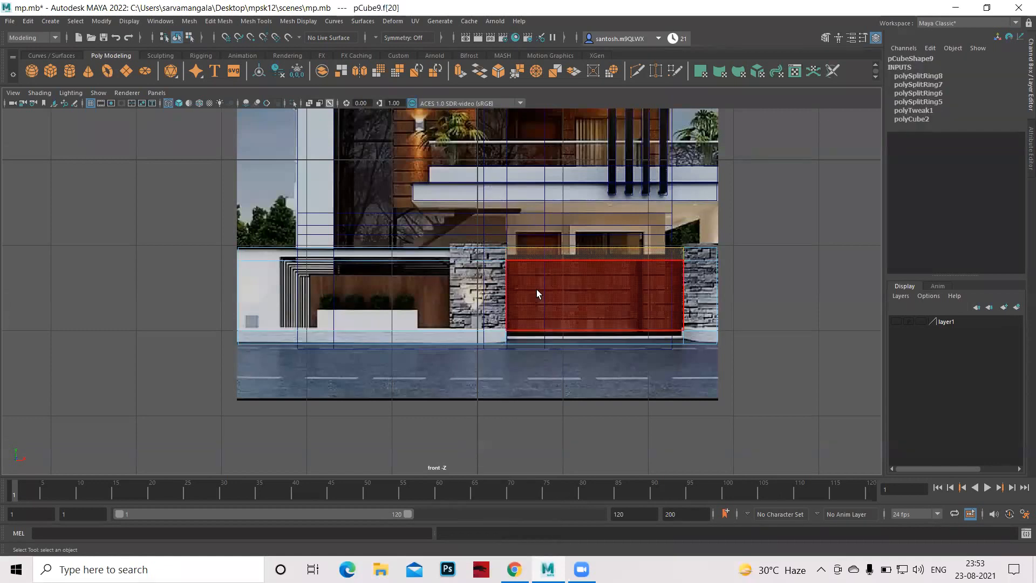
pyautogui.click(537, 289)
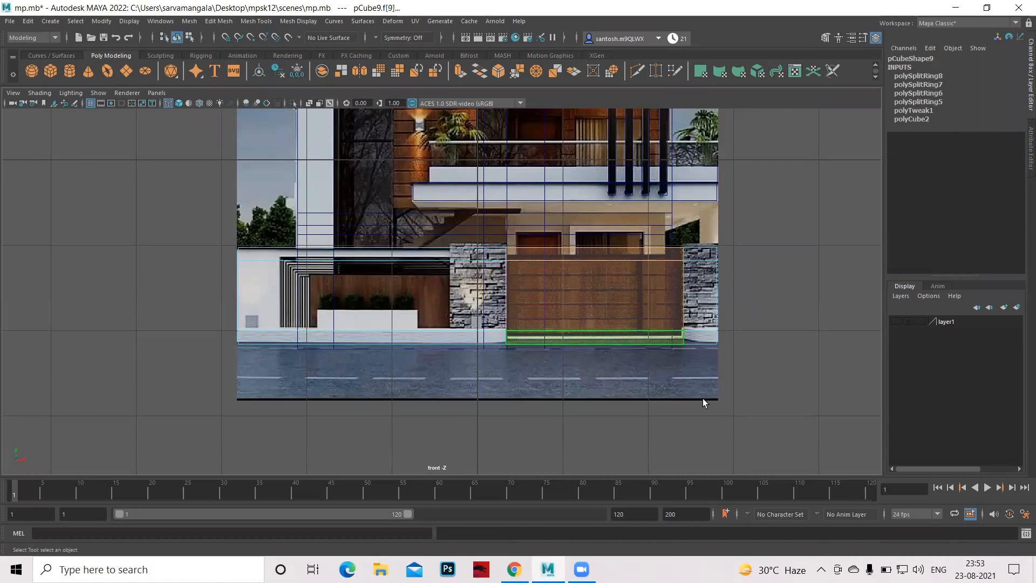
pyautogui.keyDown('shift'); pyautogui.moveTo(579, 290); pyautogui.dragTo(576, 318, button='right'); pyautogui.keyUp('shift')
pyautogui.press('w')
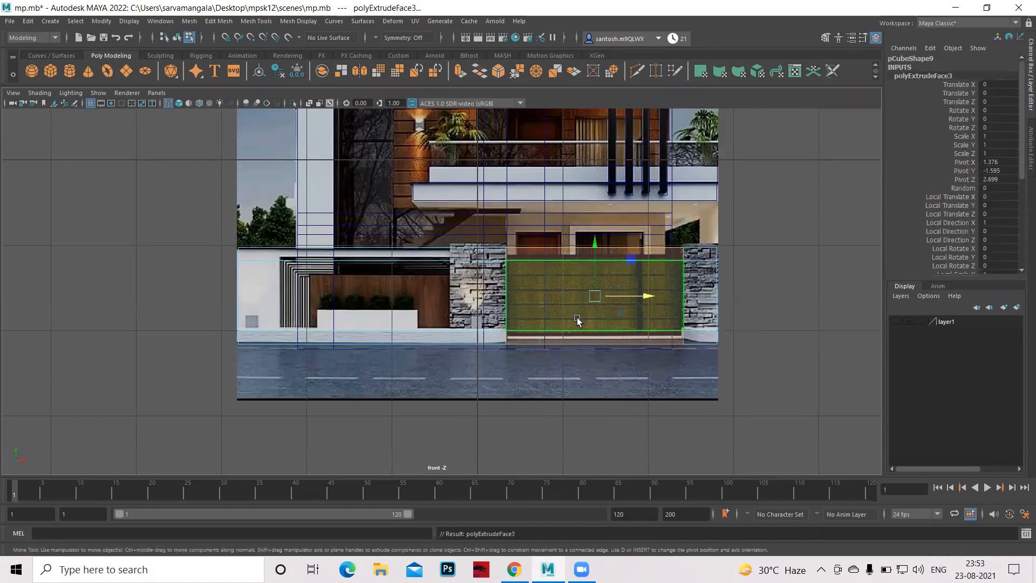
pyautogui.press('space')
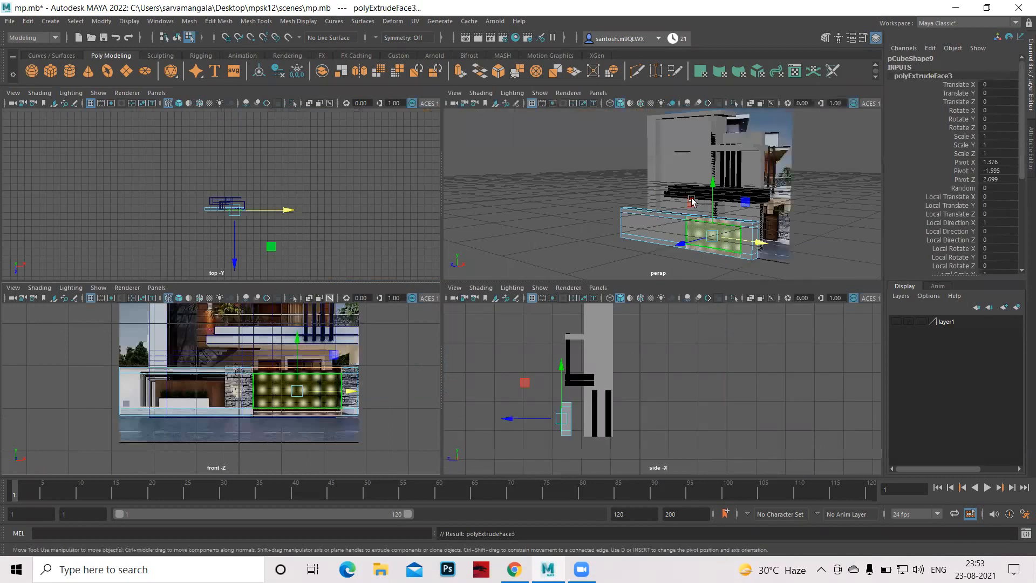
pyautogui.press('space')
pyautogui.moveTo(512, 382); pyautogui.dragTo(518, 381)
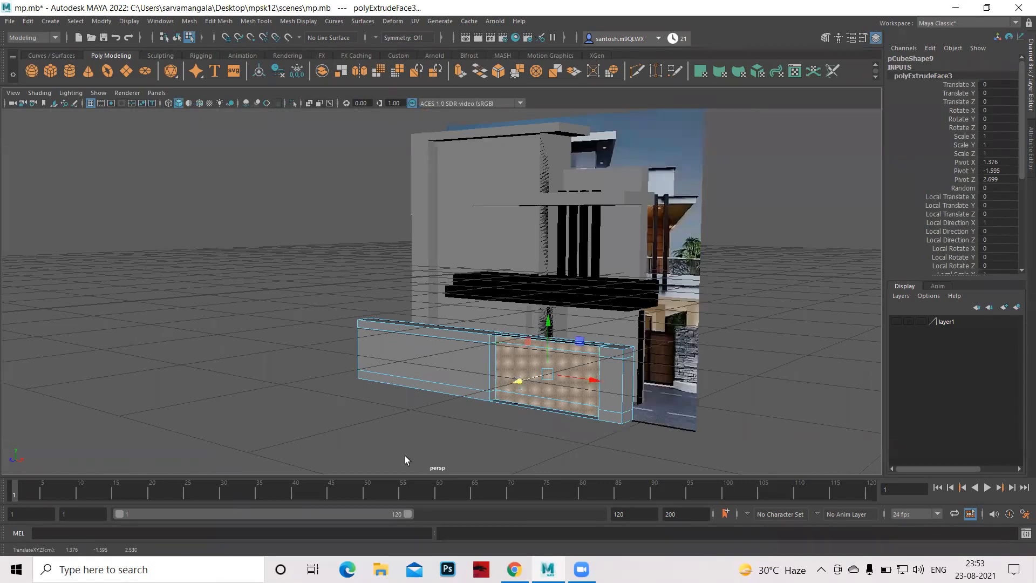
pyautogui.press('space')
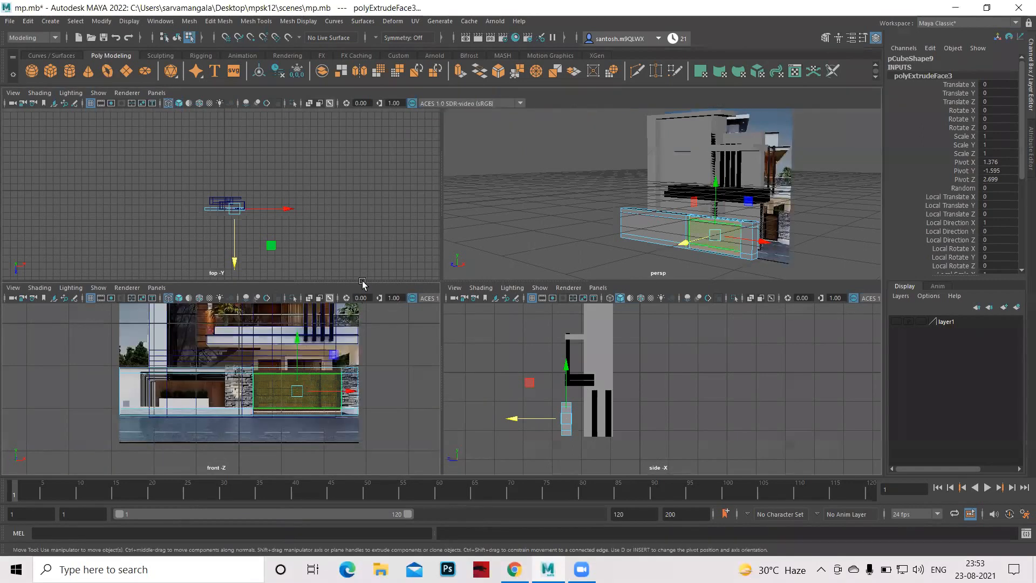
pyautogui.press('space')
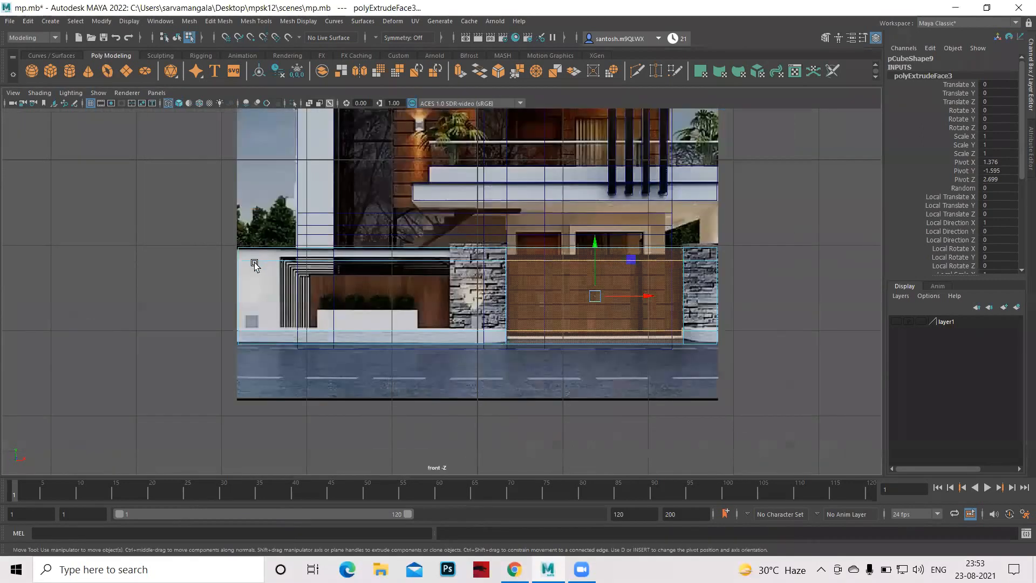
# Close the Attribute Editor tab
pyautogui.click(1027, 155)
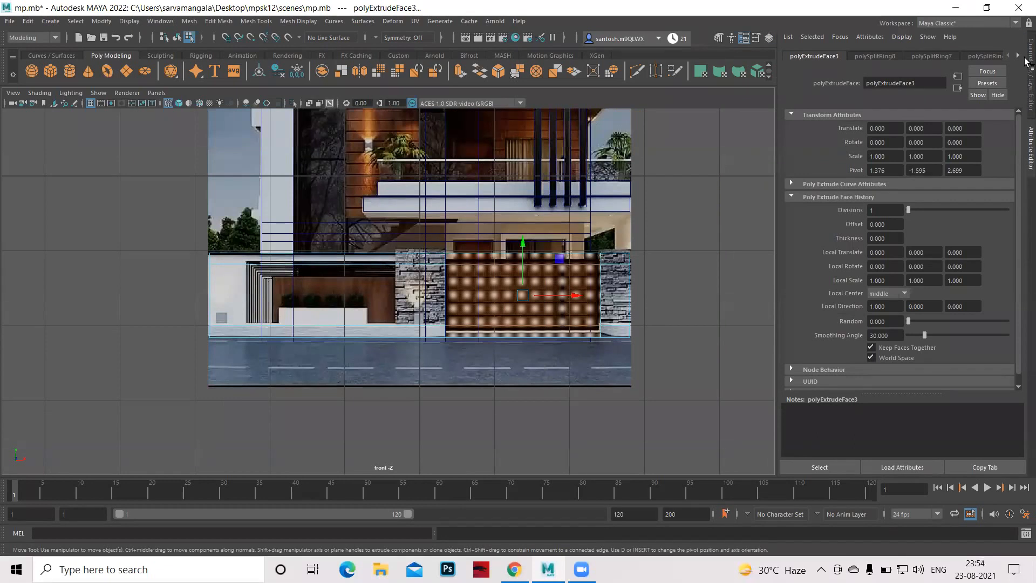
pyautogui.rightClick(1028, 154)
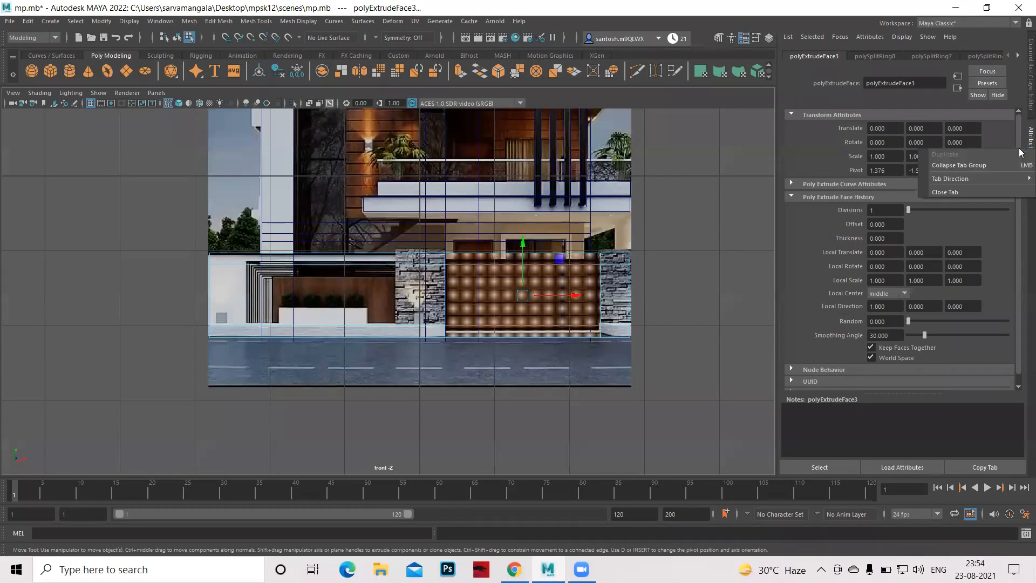
pyautogui.click(933, 192)
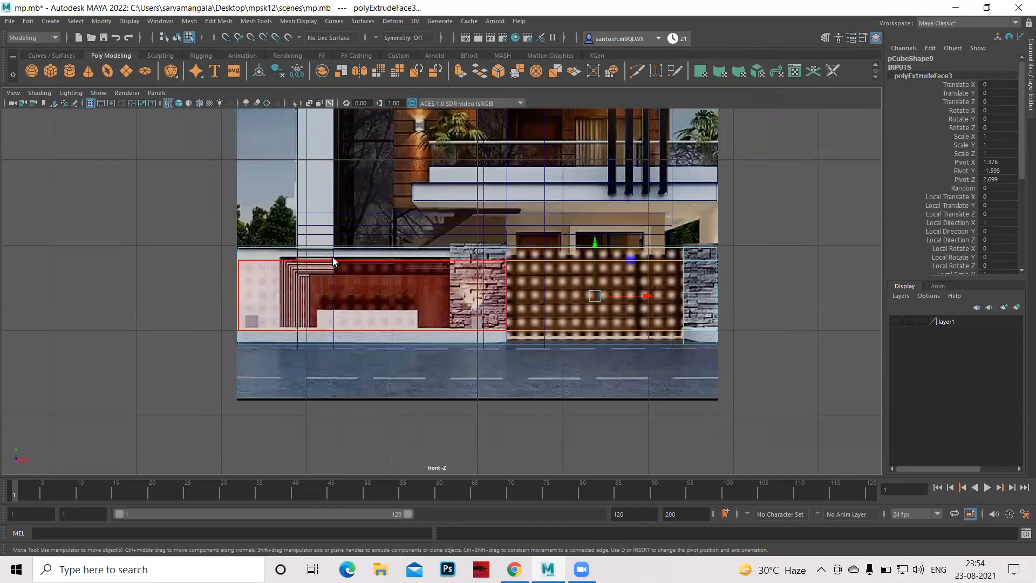
# Insert vertical edge loops in the boundary wall at both sides of the planter panel beside the gate
pyautogui.moveTo(333, 261)
pyautogui.mouseDown(button='right')
pyautogui.moveTo(382, 261)
pyautogui.moveTo(324, 274)
pyautogui.mouseUp(button='right')
pyautogui.press('q')
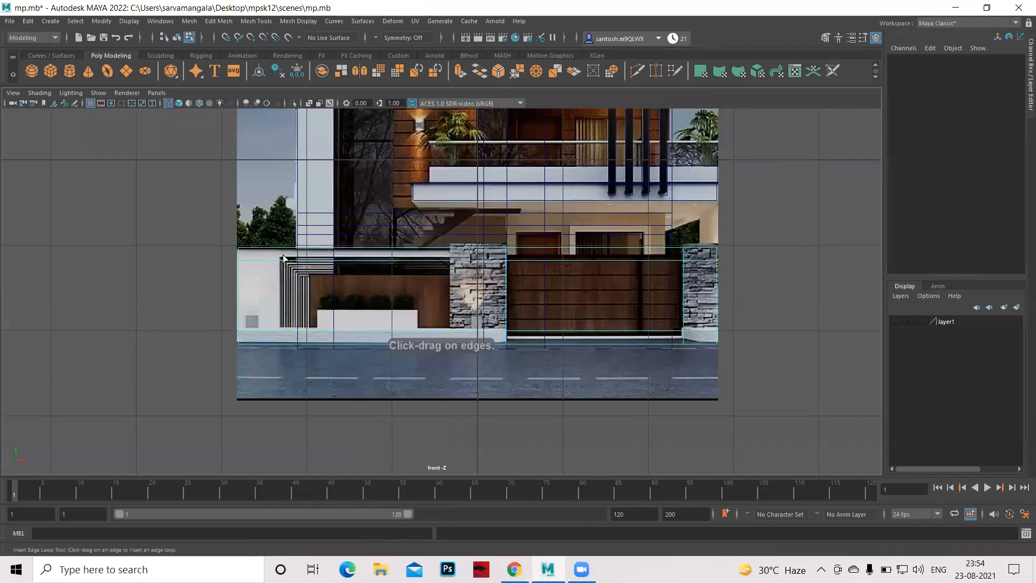
pyautogui.click(280, 249)
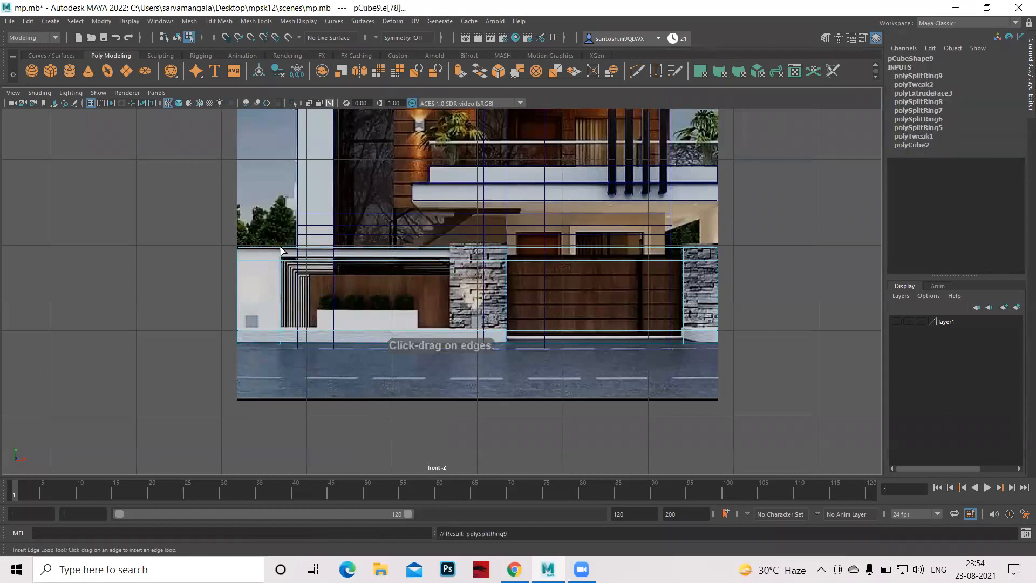
pyautogui.click(449, 247)
pyautogui.moveTo(356, 258); pyautogui.dragTo(405, 233, button='right')
pyautogui.click(361, 292)
pyautogui.press('q')
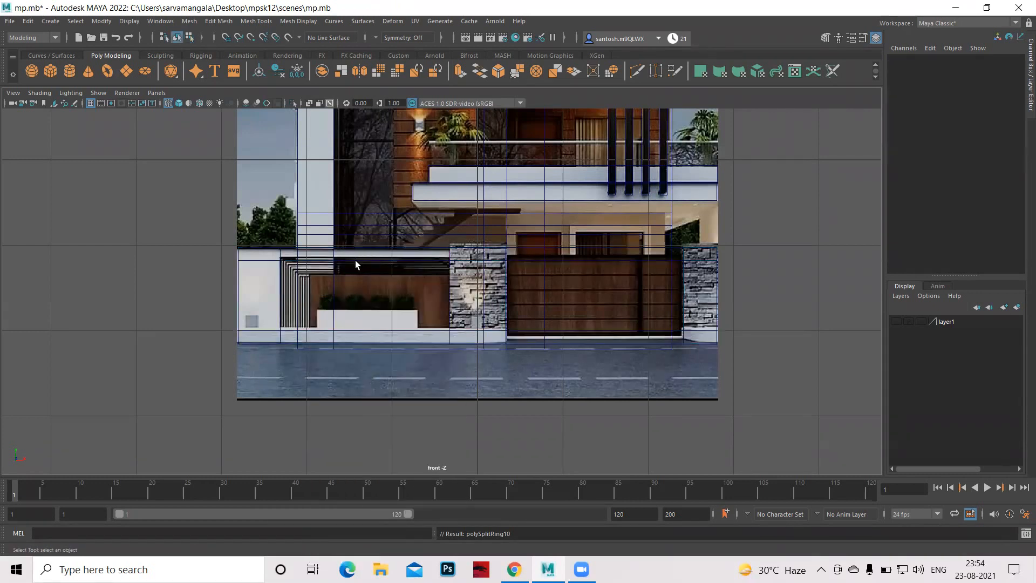
# Extrude the planter panel's front face and move it back into the wall to about Z 2.42
pyautogui.rightClick(355, 260)
pyautogui.click(356, 292)
pyautogui.click(322, 294)
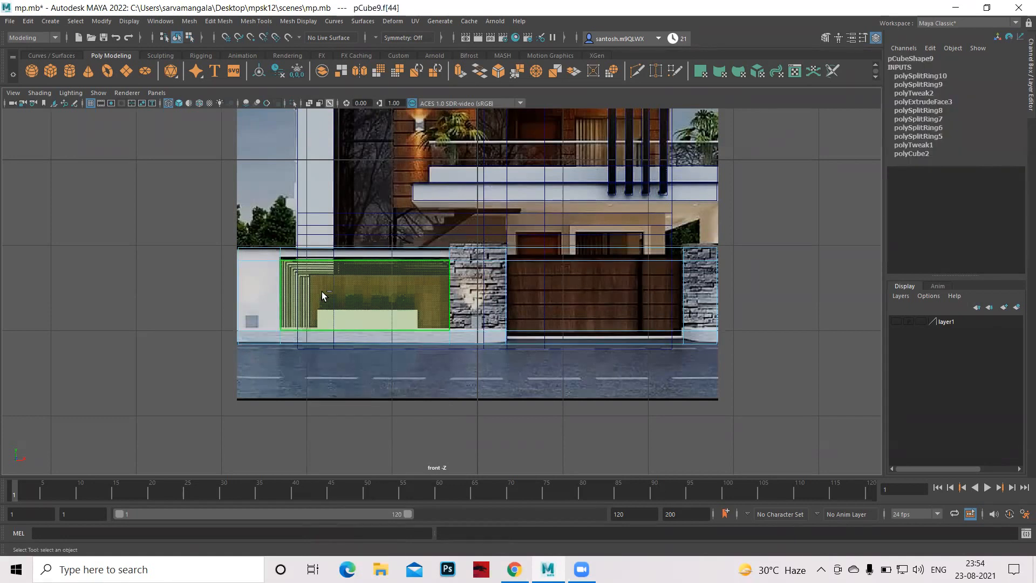
pyautogui.keyDown('shift'); pyautogui.moveTo(323, 294); pyautogui.dragTo(321, 324, button='right'); pyautogui.keyUp('shift')
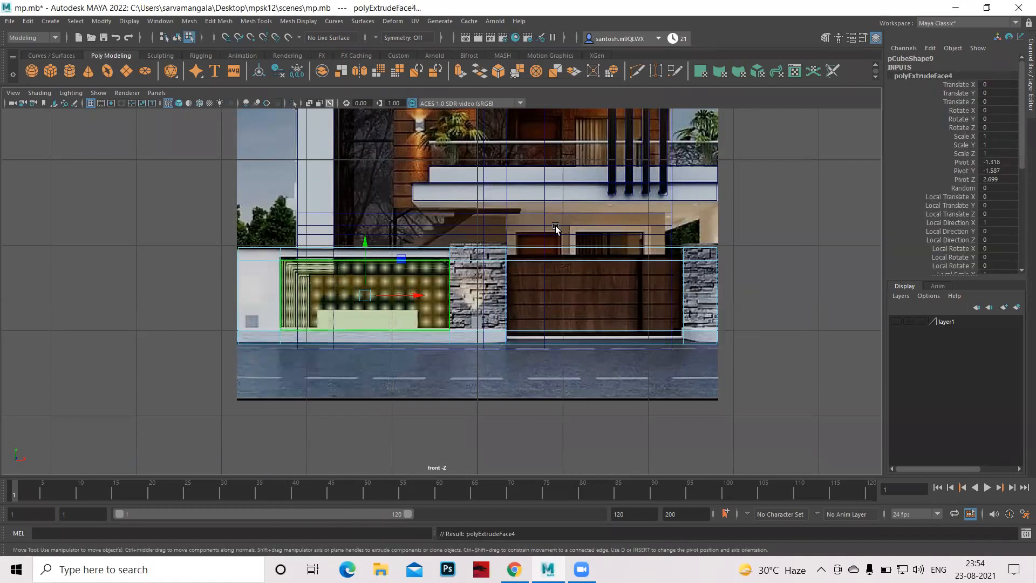
pyautogui.press('space')
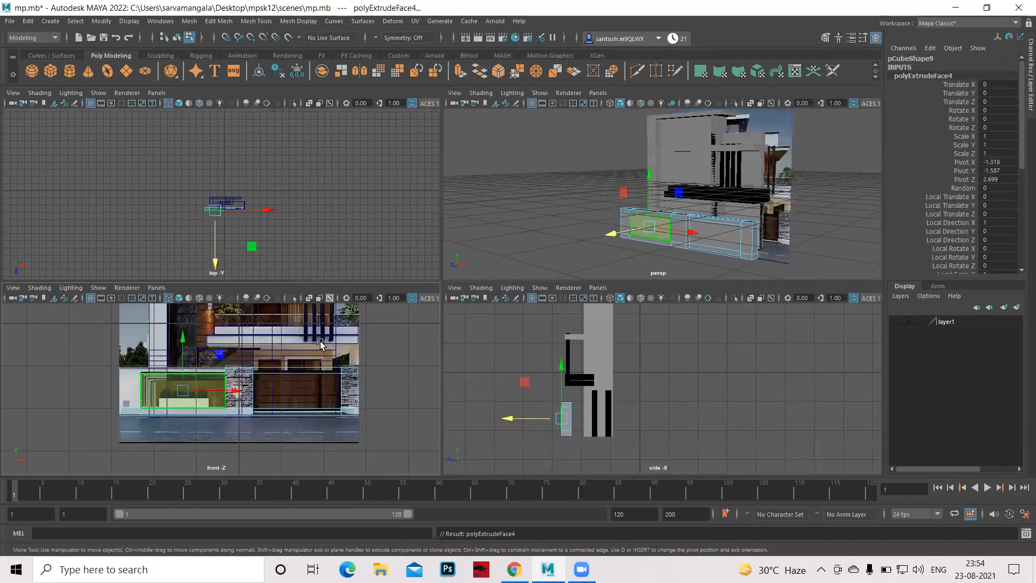
pyautogui.press('space')
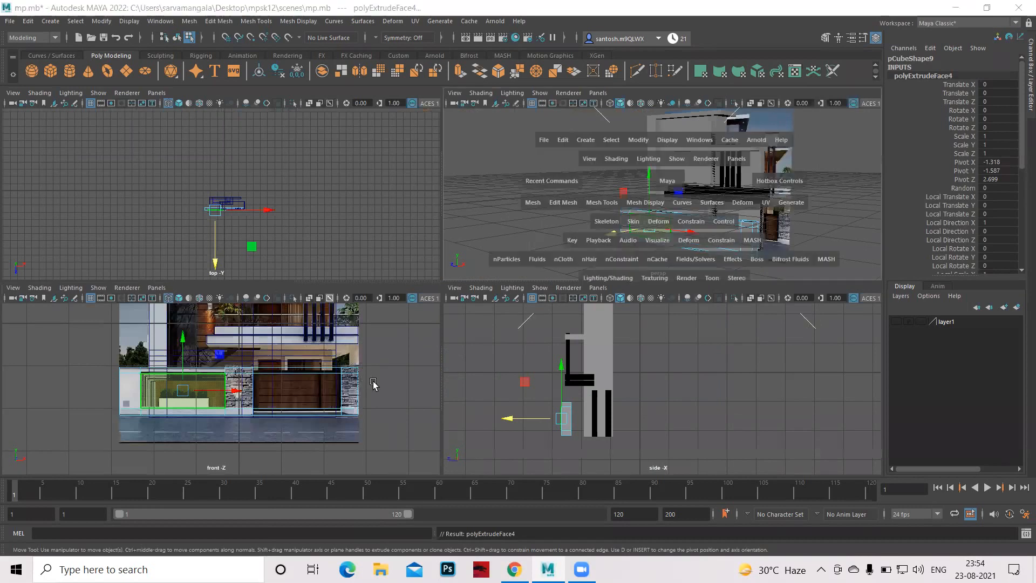
pyautogui.press('space')
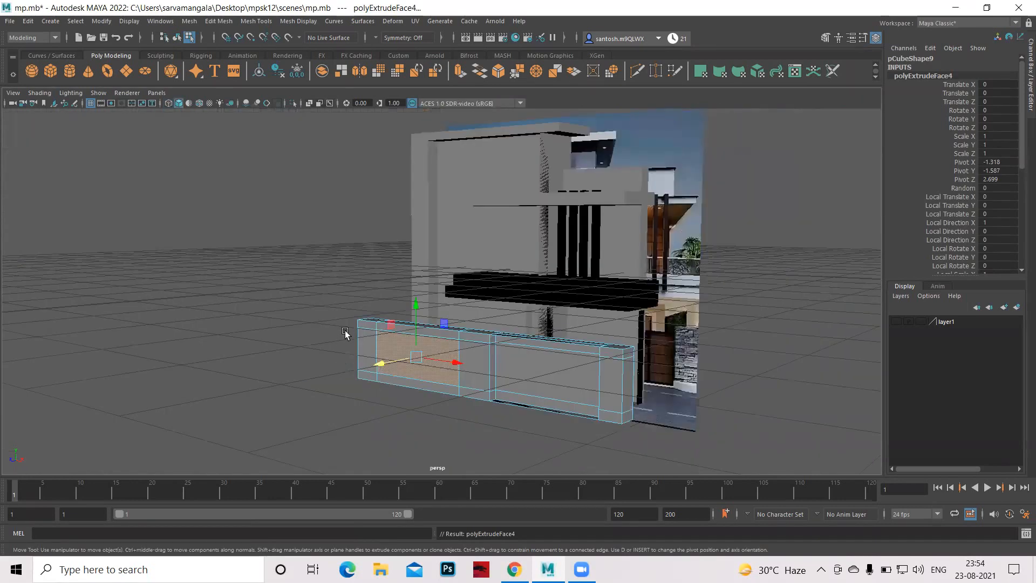
pyautogui.scroll(1, 345, 333)
pyautogui.scroll(1, 387, 251)
pyautogui.scroll(1, 546, 379)
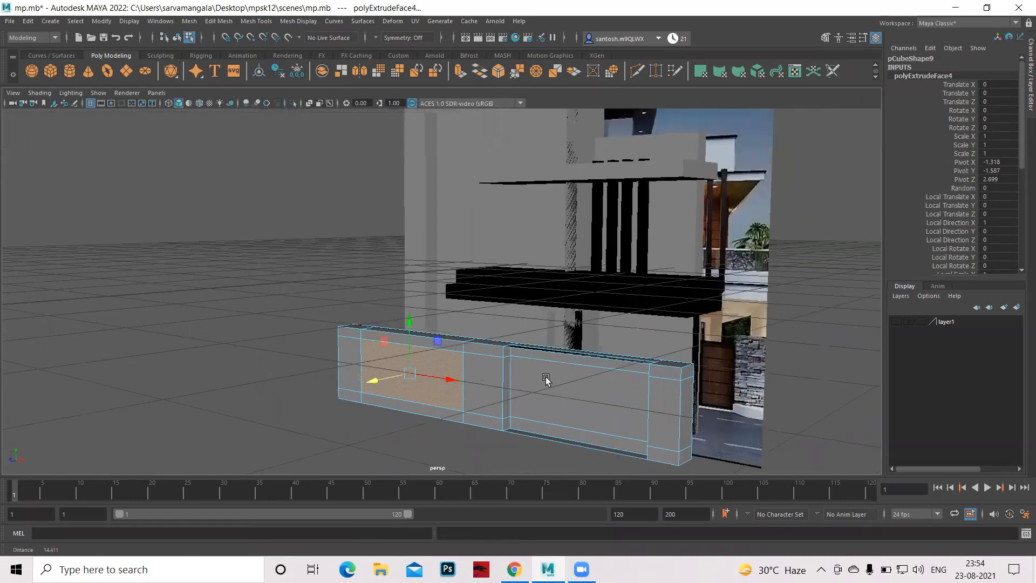
pyautogui.moveTo(545, 378); pyautogui.dragTo(546, 368, button='middle')
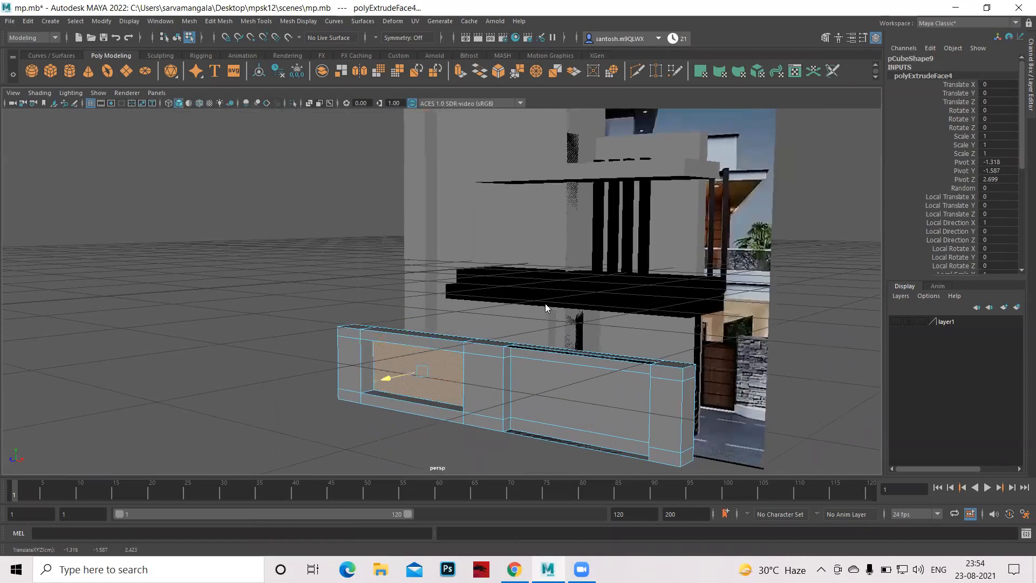
pyautogui.press('w')
pyautogui.press('w')
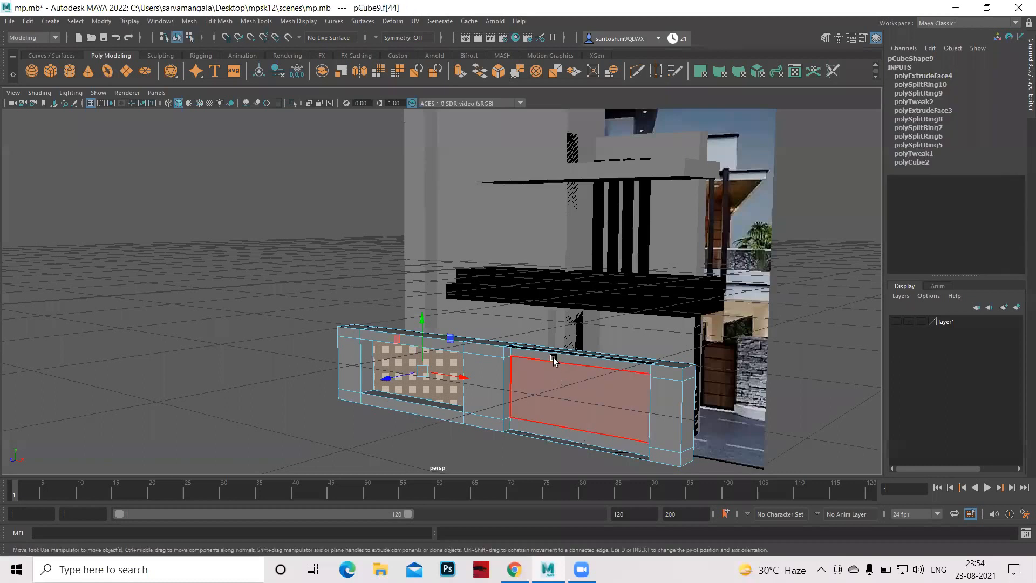
# Delete the two front faces and two rear faces in the gate area to open the wall right through
pyautogui.click(577, 435)
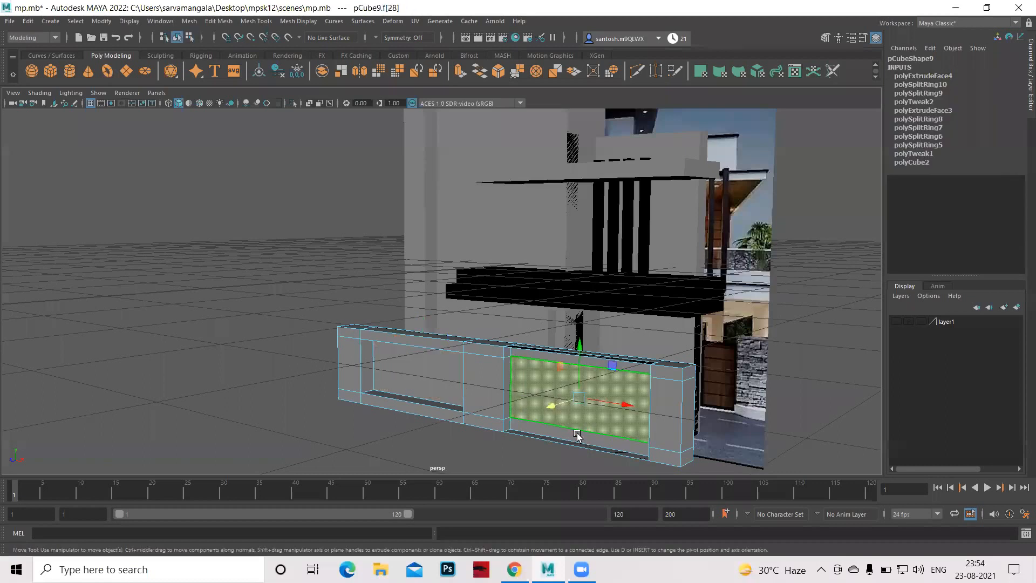
pyautogui.keyDown('shift'); pyautogui.click(577, 434); pyautogui.keyUp('shift')
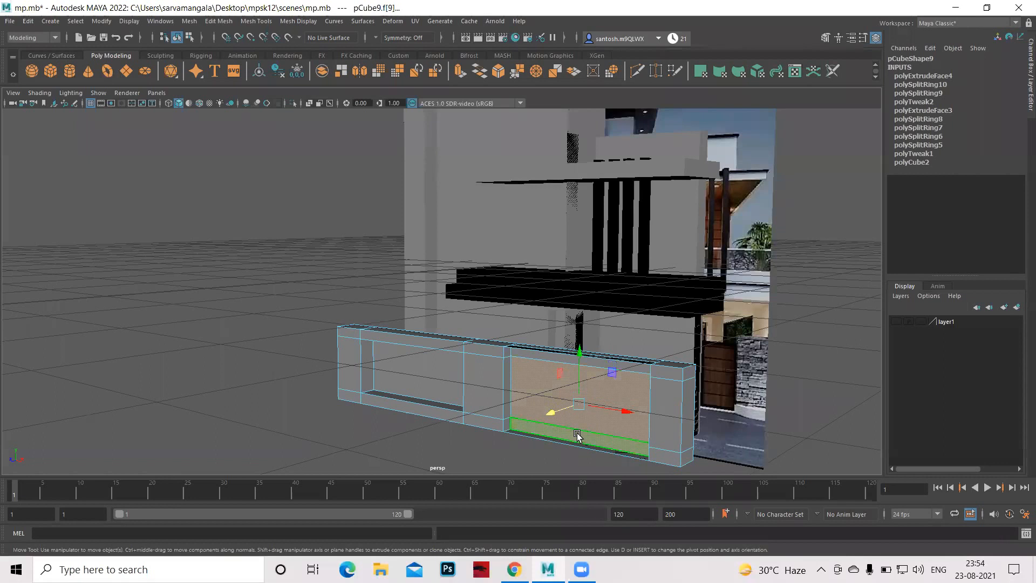
pyautogui.click(424, 471)
pyautogui.keyDown('alt'); pyautogui.moveTo(435, 469); pyautogui.dragTo(556, 371); pyautogui.keyUp('alt')
pyautogui.click(553, 399)
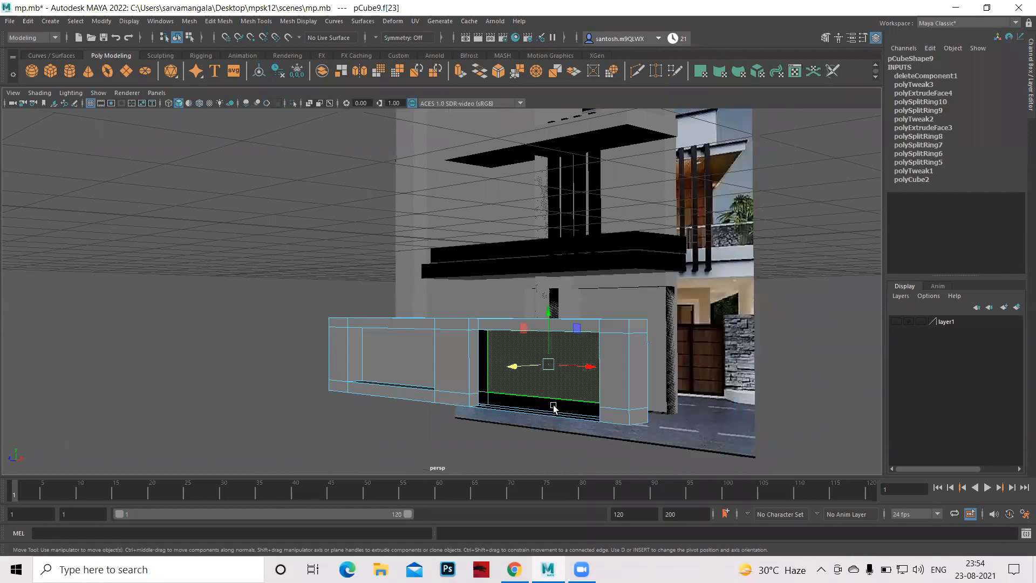
pyautogui.keyDown('shift'); pyautogui.click(554, 406); pyautogui.keyUp('shift')
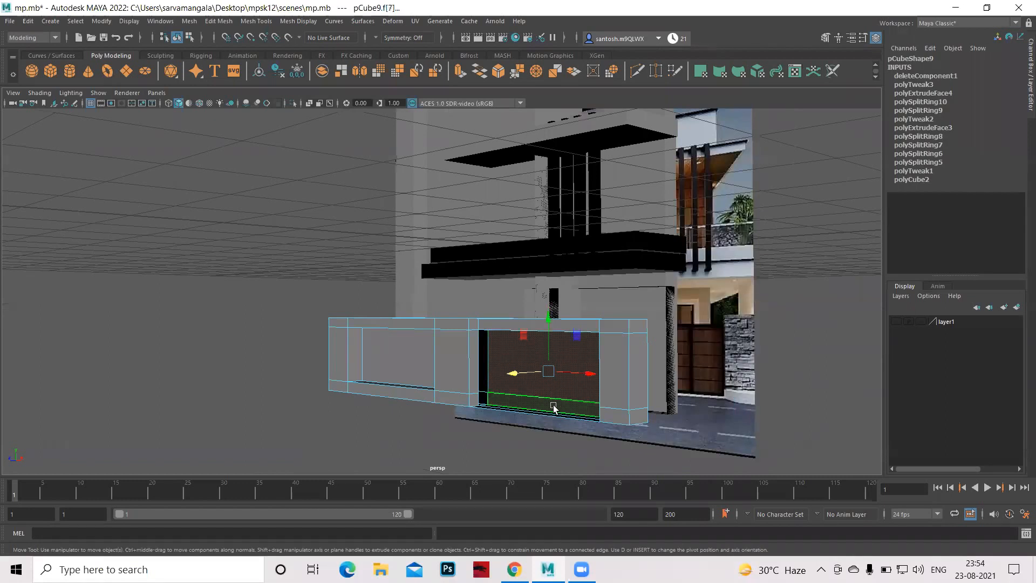
pyautogui.press('Delete')
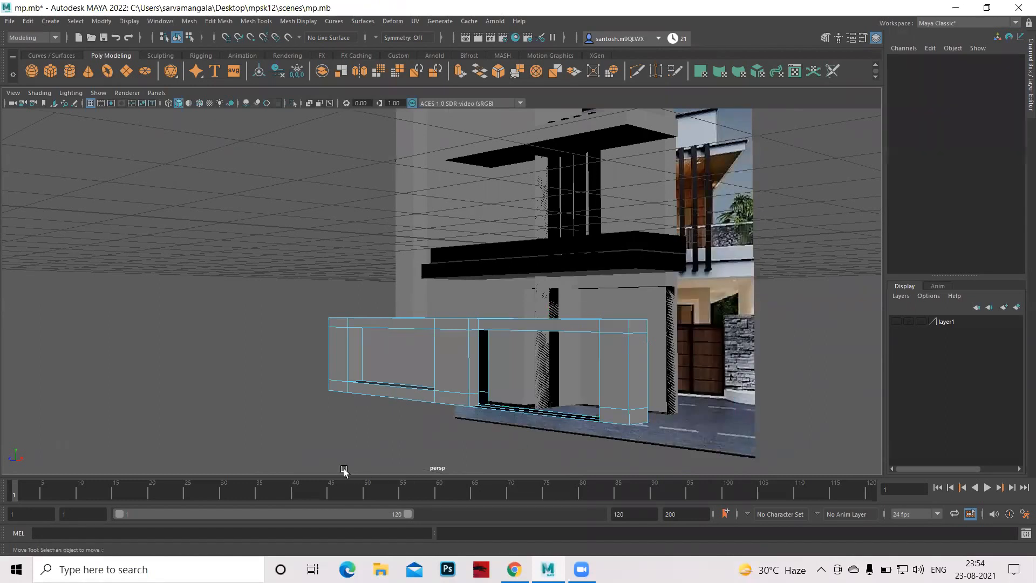
# Examine the gate opening and recessed panel from several angles and compare the wall with the reference in the front view
pyautogui.keyDown('alt'); pyautogui.moveTo(391, 459); pyautogui.dragTo(412, 462); pyautogui.keyUp('alt')
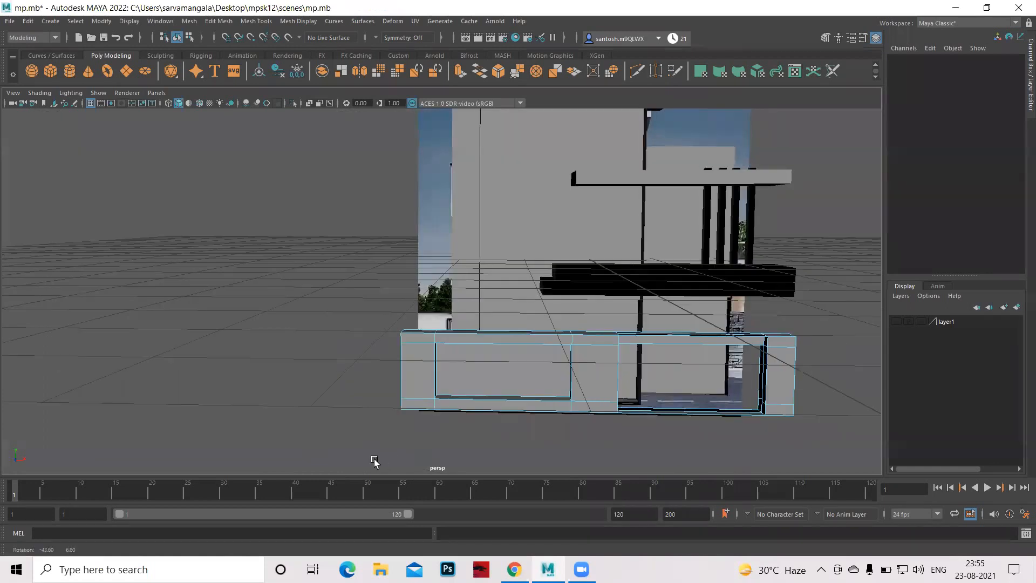
pyautogui.keyDown('alt'); pyautogui.moveTo(349, 460); pyautogui.dragTo(340, 409); pyautogui.keyUp('alt')
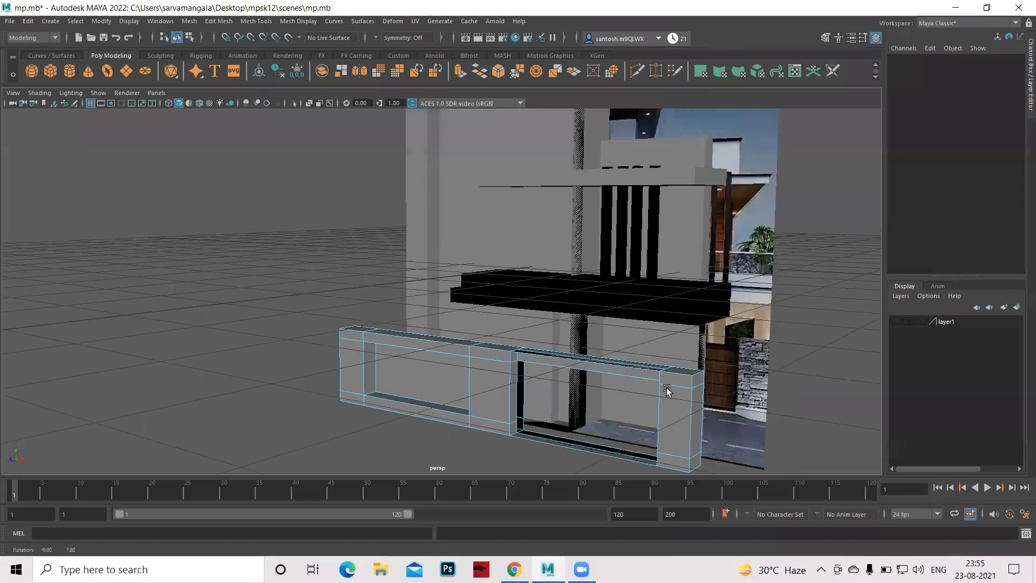
pyautogui.keyDown('alt'); pyautogui.moveTo(669, 388); pyautogui.dragTo(569, 396); pyautogui.keyUp('alt')
pyautogui.press('space')
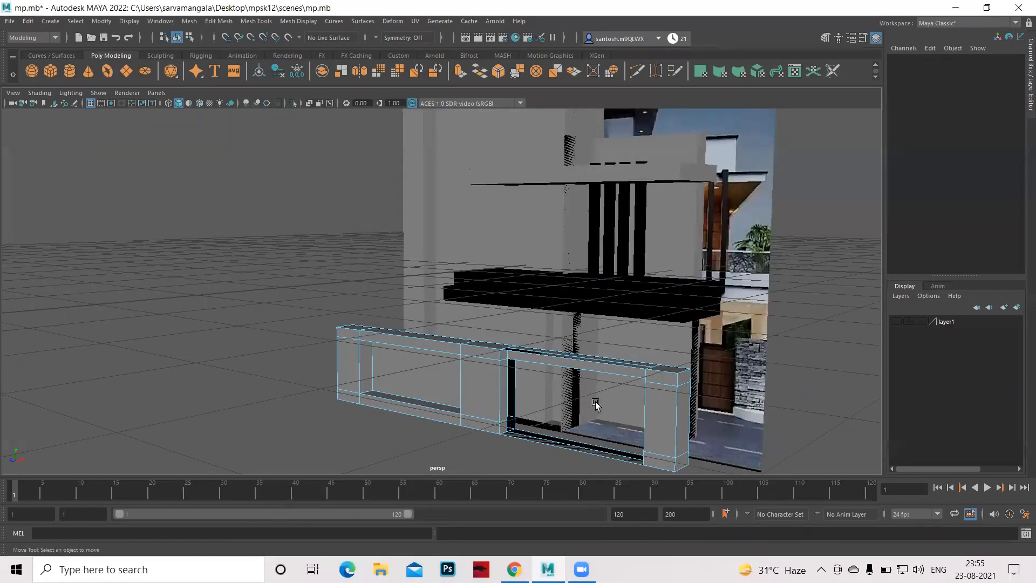
pyautogui.press('space')
pyautogui.press('space')
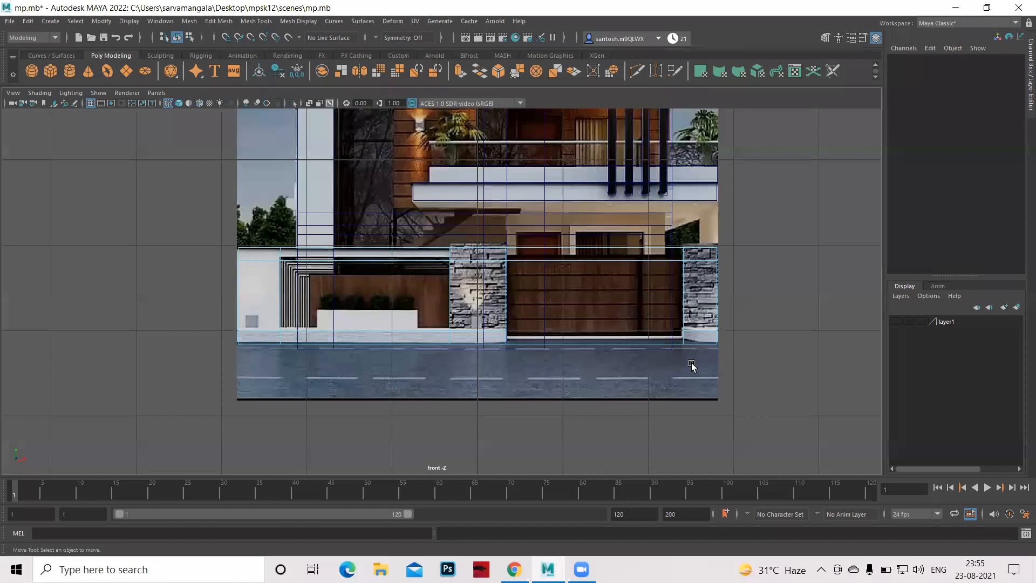
pyautogui.press('space')
pyautogui.press('space')
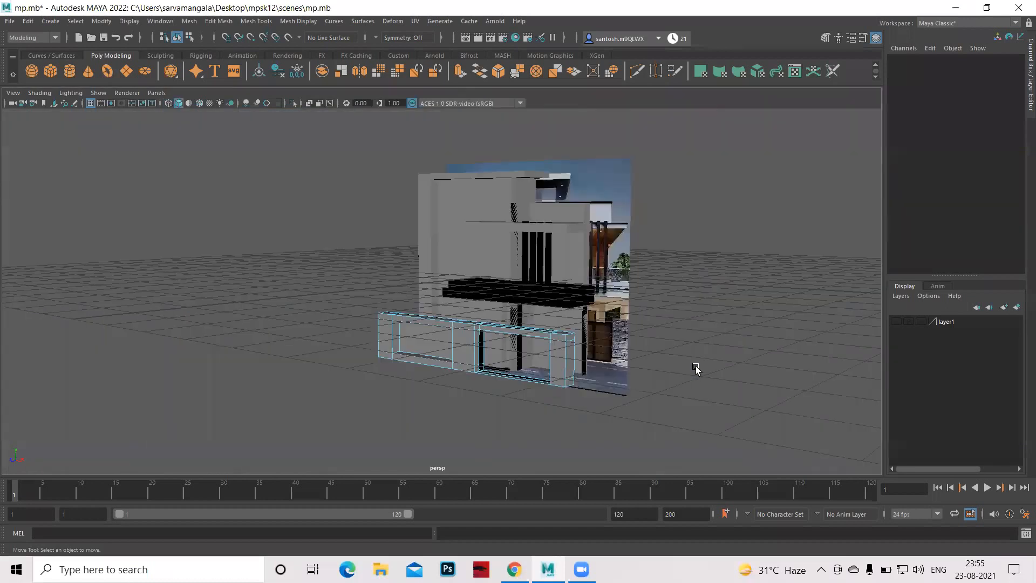
pyautogui.keyDown('alt'); pyautogui.moveTo(695, 366); pyautogui.dragTo(641, 393); pyautogui.keyUp('alt')
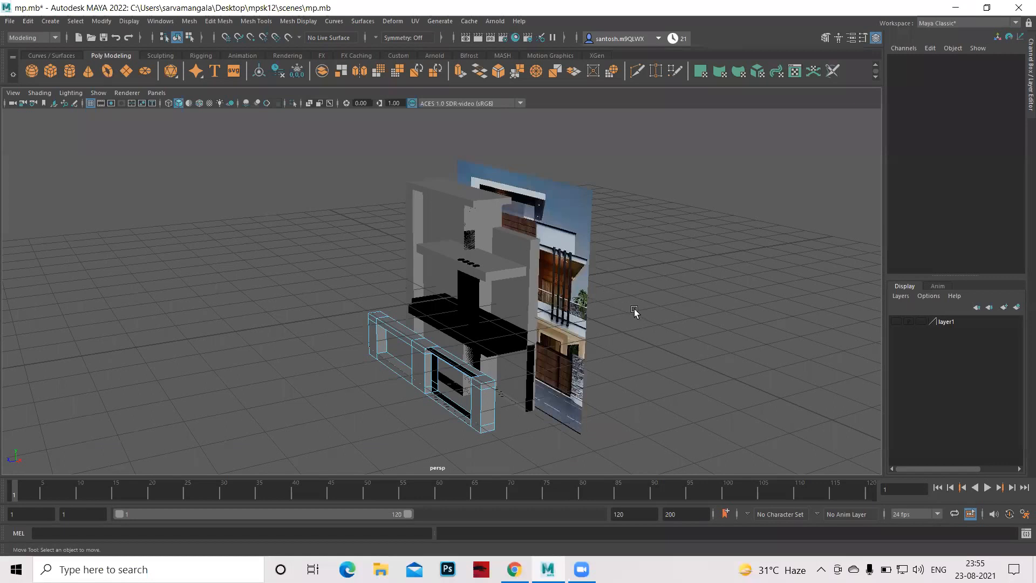
pyautogui.keyDown('alt'); pyautogui.moveTo(394, 348); pyautogui.dragTo(418, 344); pyautogui.keyUp('alt')
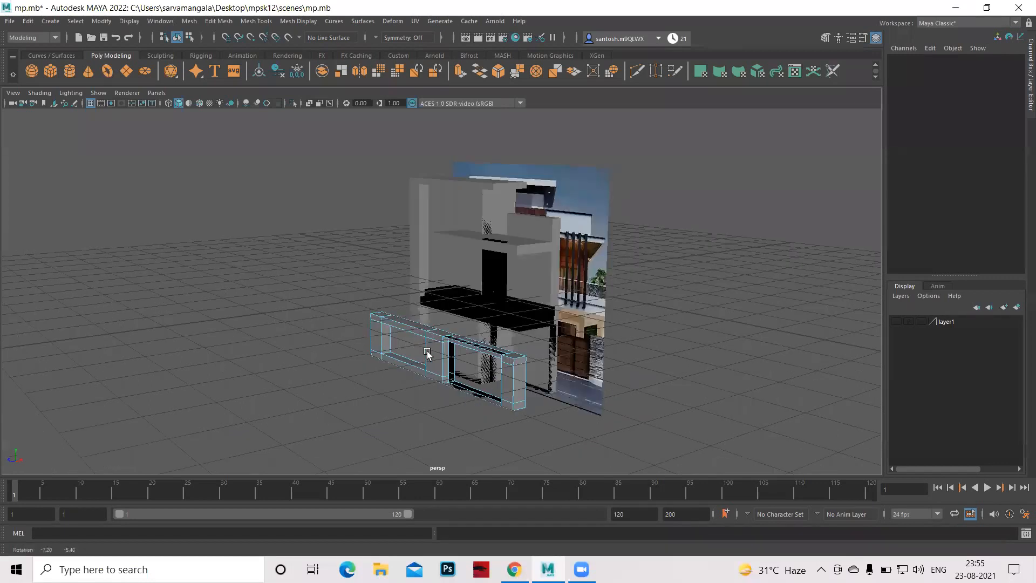
# Return the wall to object mode, put the reference image plane on a new display layer and hide that layer
pyautogui.rightClick(429, 274)
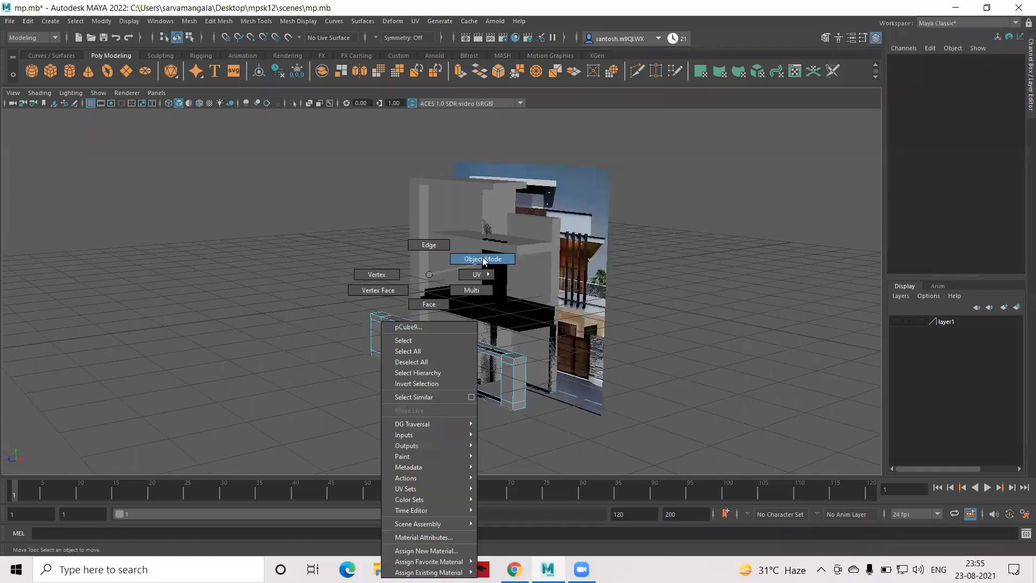
pyautogui.moveTo(429, 274); pyautogui.dragTo(482, 259, button='right')
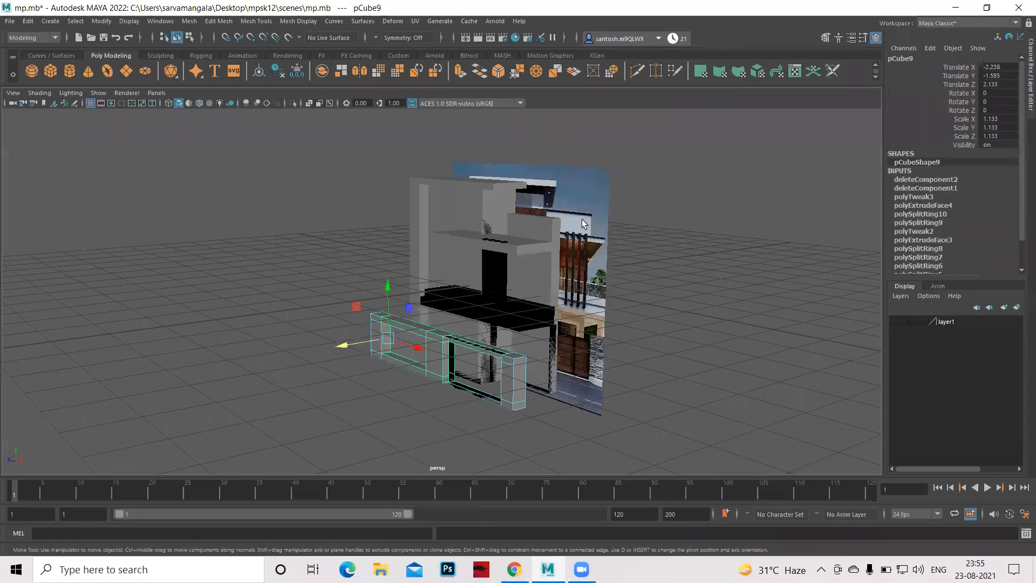
pyautogui.press('q')
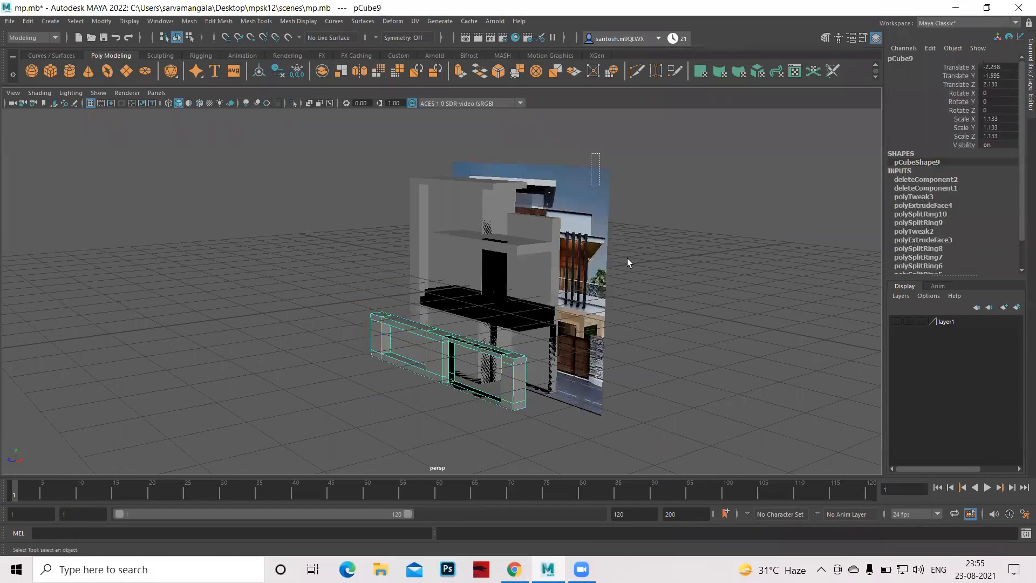
pyautogui.moveTo(591, 153); pyautogui.dragTo(627, 263)
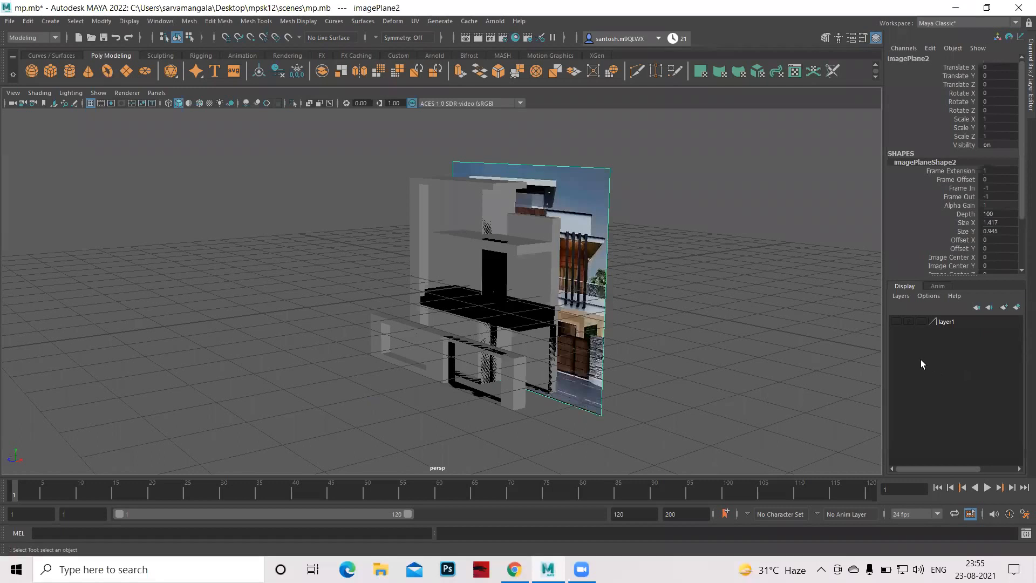
pyautogui.click(899, 298)
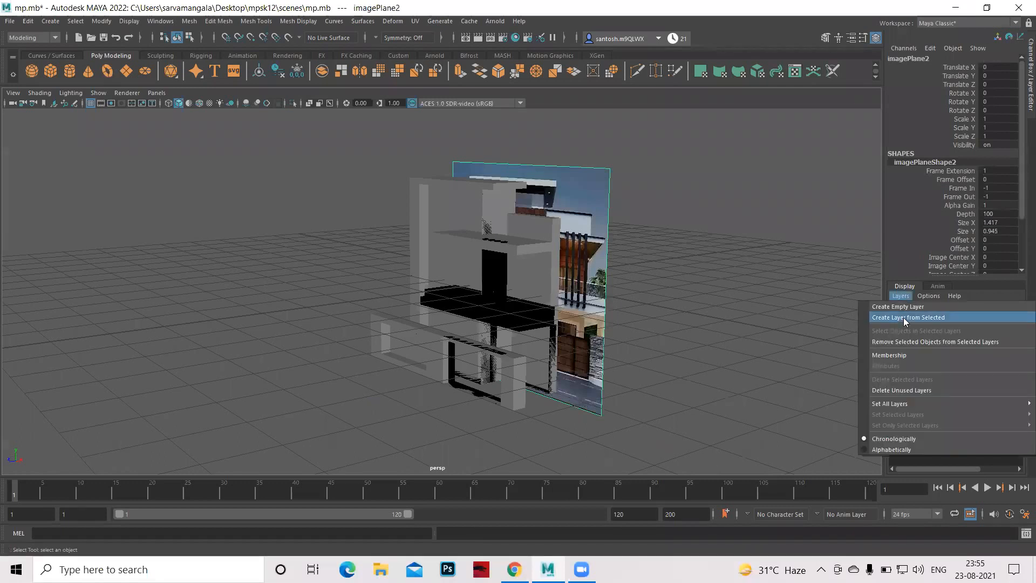
pyautogui.click(937, 317)
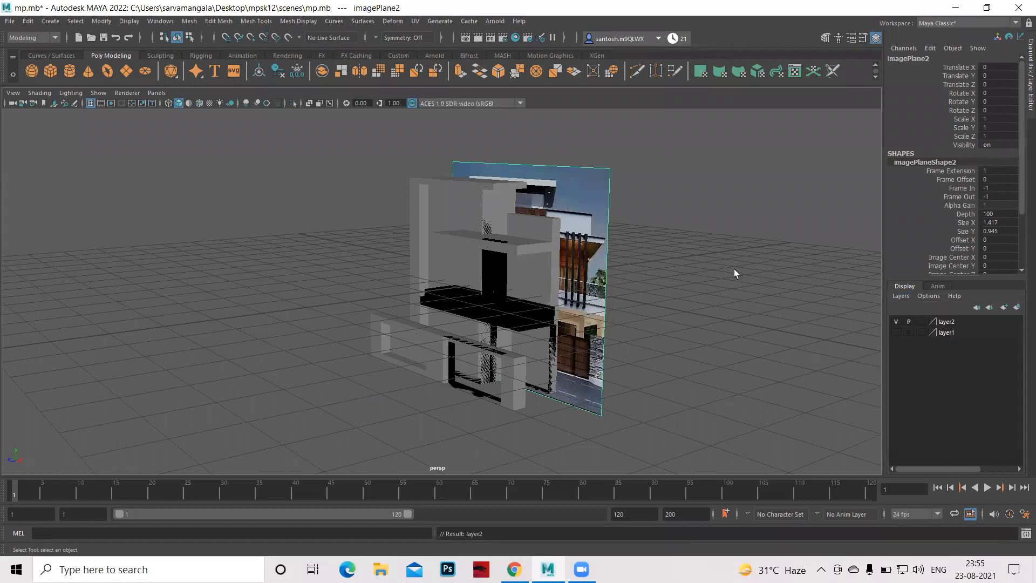
pyautogui.click(638, 222)
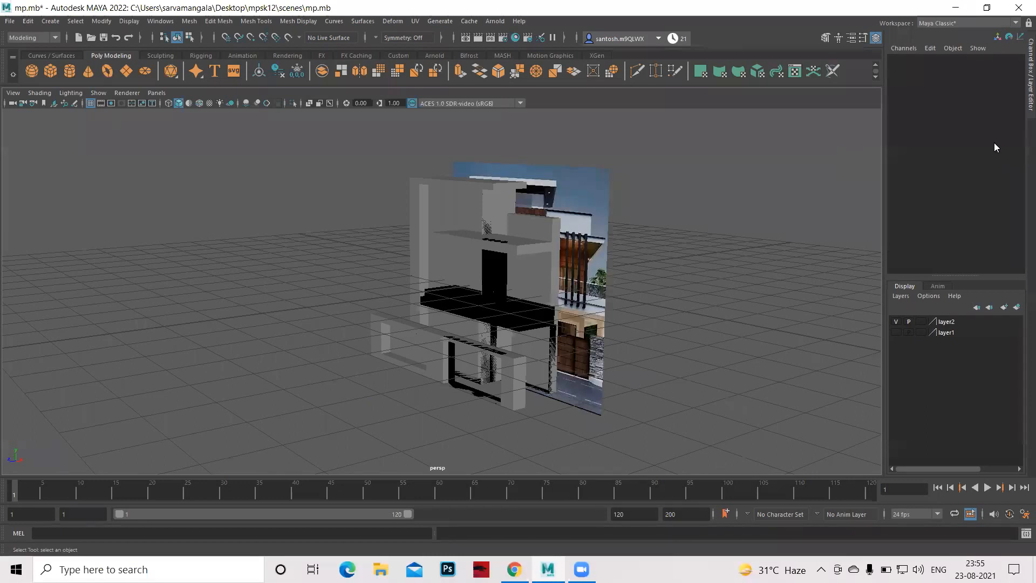
pyautogui.click(896, 322)
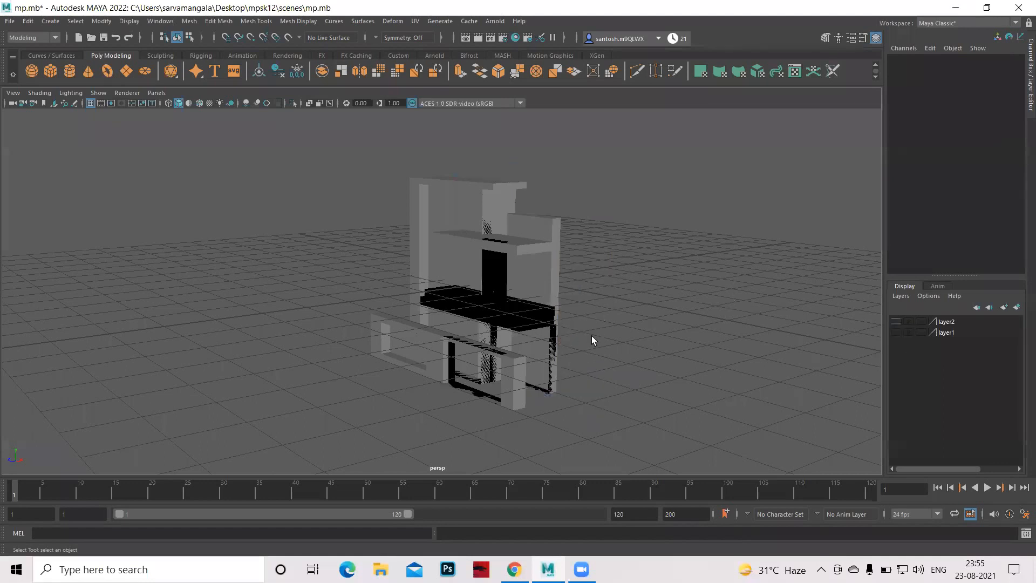
# Extrude all rear faces of the main house block and move them back to about Z -1.14 to deepen the house
pyautogui.scroll(3, 675, 369)
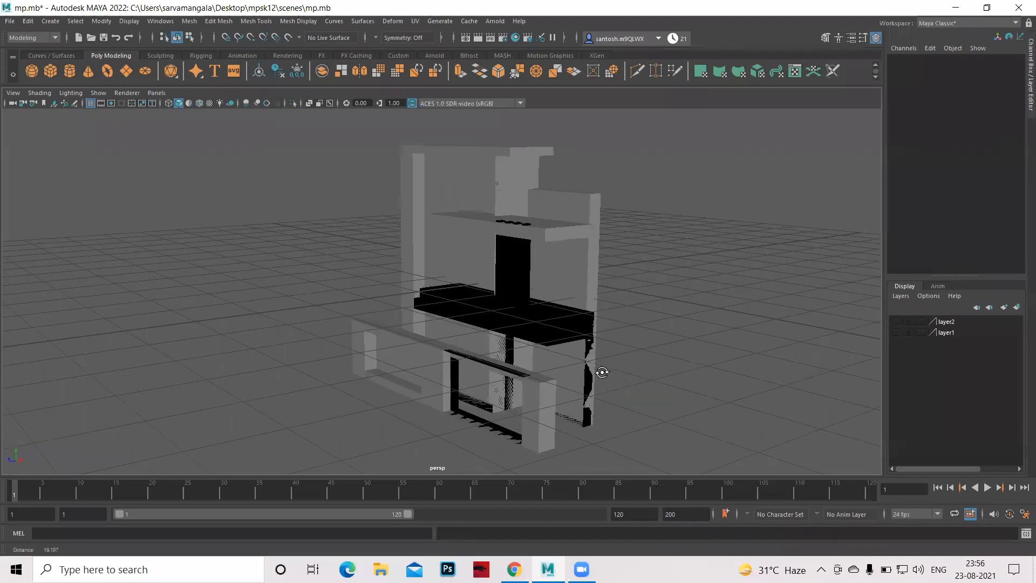
pyautogui.keyDown('alt'); pyautogui.moveTo(602, 372); pyautogui.dragTo(334, 272); pyautogui.keyUp('alt')
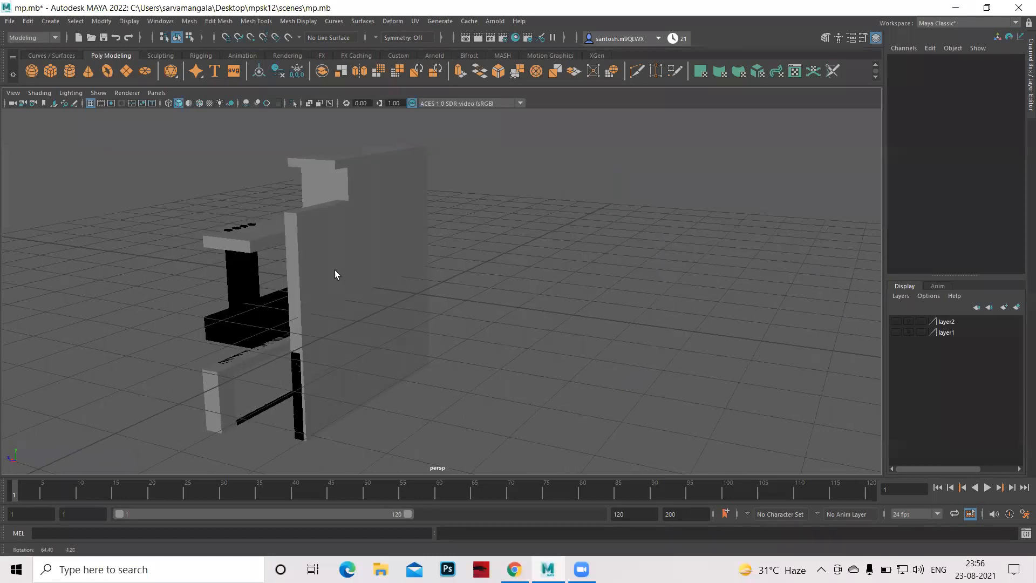
pyautogui.rightClick(372, 251)
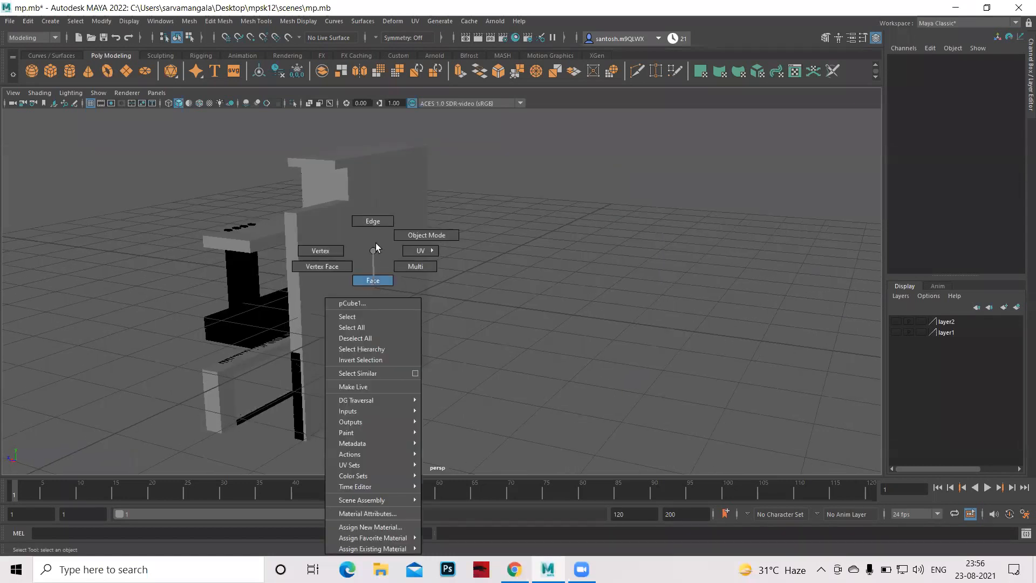
pyautogui.click(379, 251)
pyautogui.click(425, 170)
pyautogui.press('space')
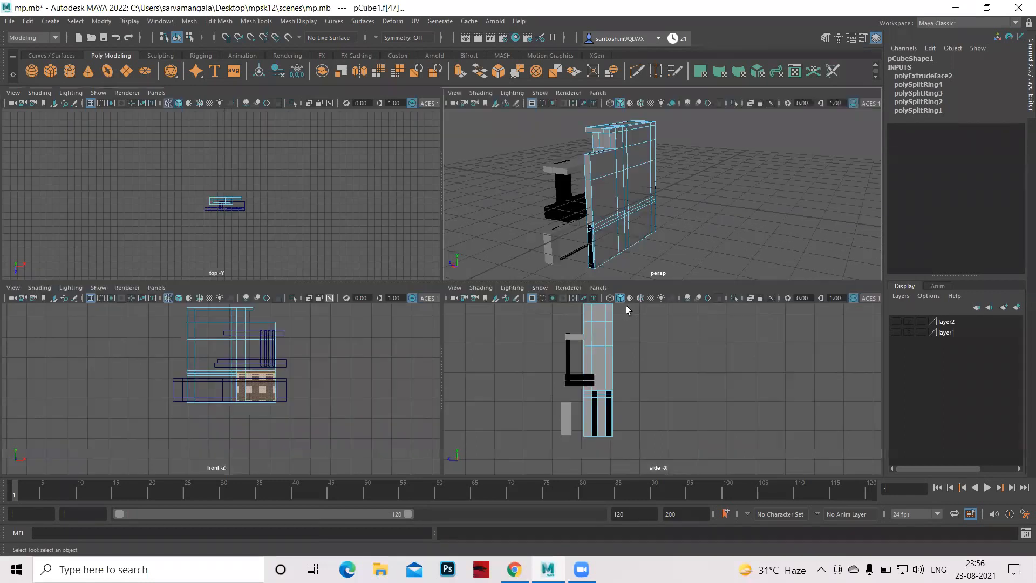
pyautogui.press('space')
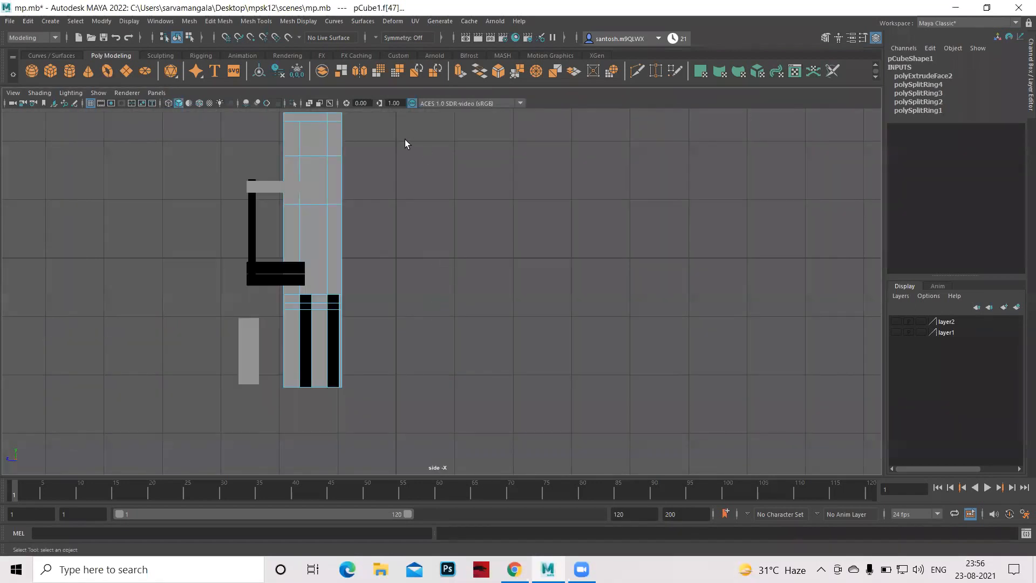
pyautogui.keyDown('alt'); pyautogui.moveTo(342, 194); pyautogui.dragTo(361, 260, button='middle'); pyautogui.keyUp('alt')
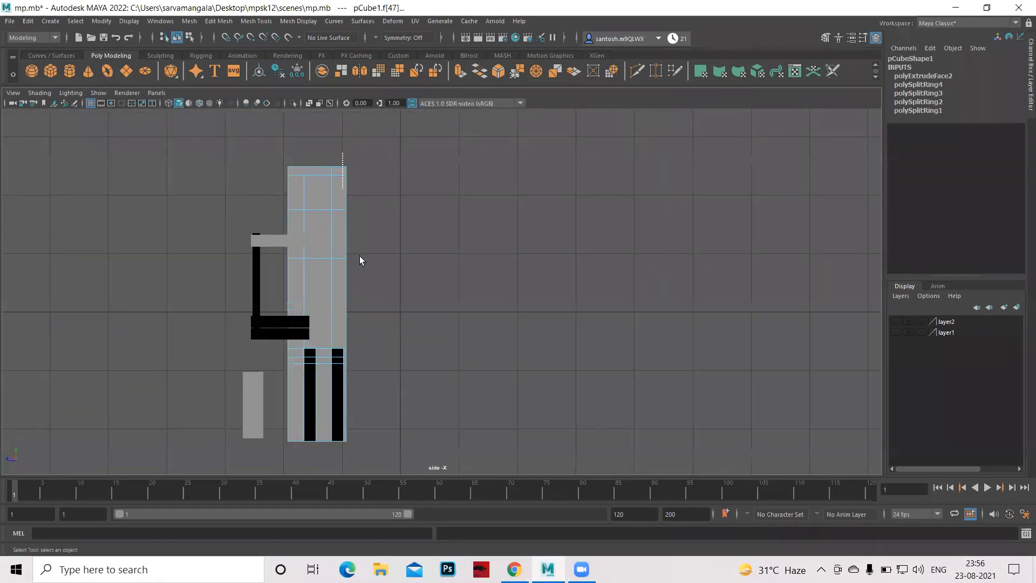
pyautogui.moveTo(398, 445); pyautogui.dragTo(402, 450)
pyautogui.keyDown('shift'); pyautogui.moveTo(368, 154); pyautogui.dragTo(366, 184, button='right'); pyautogui.keyUp('shift')
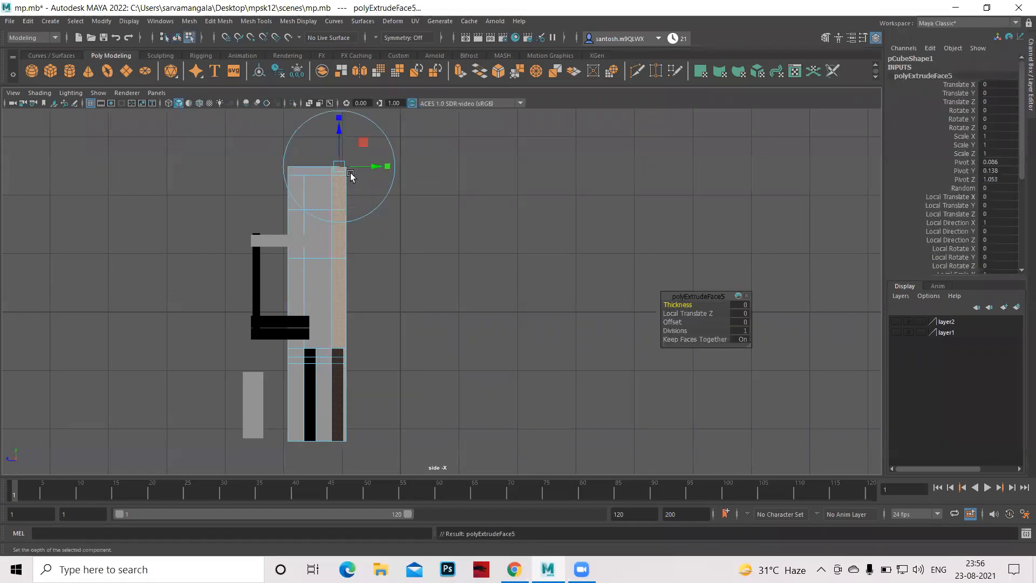
pyautogui.press('w')
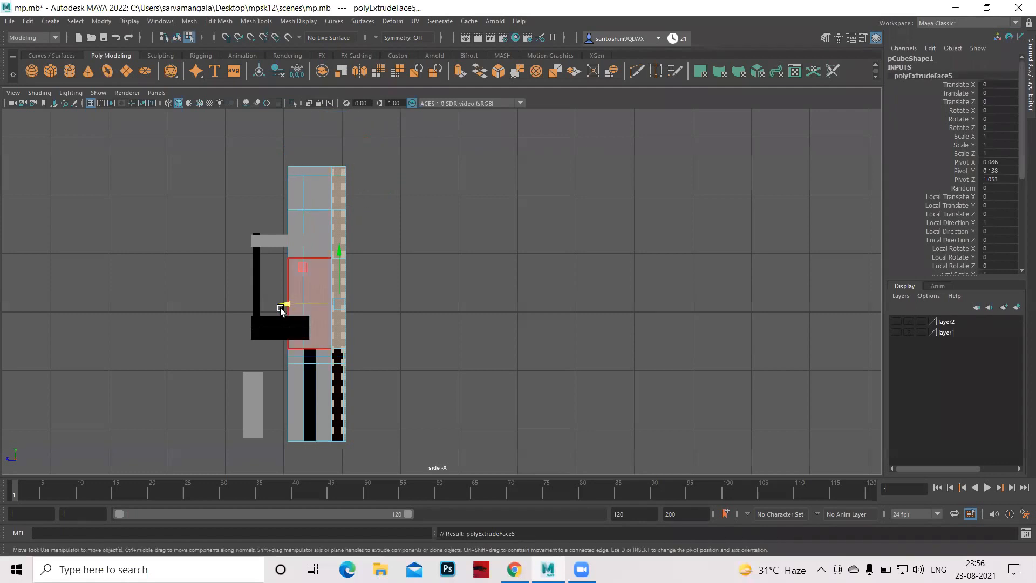
pyautogui.moveTo(351, 307); pyautogui.dragTo(638, 309)
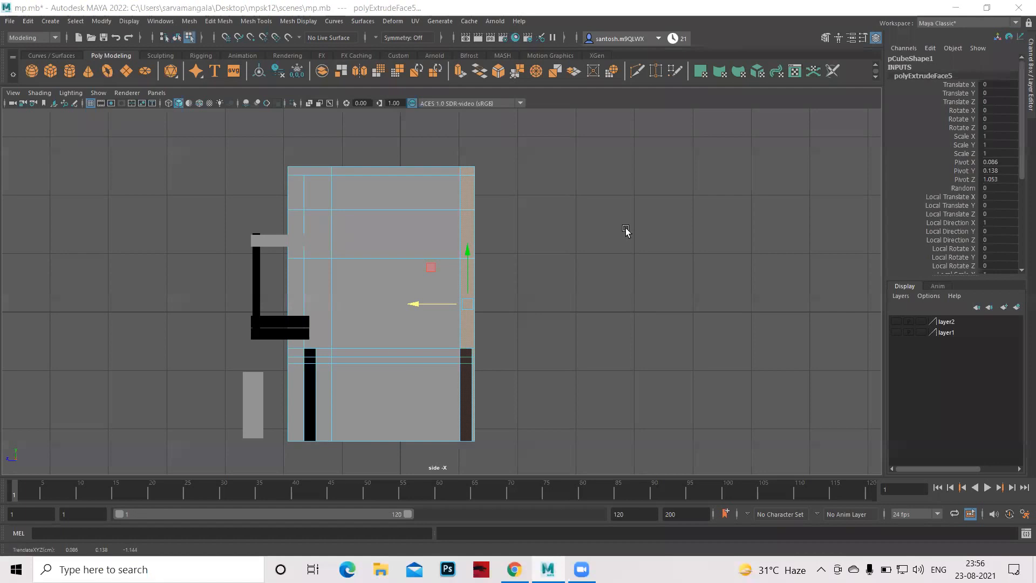
pyautogui.press('space')
pyautogui.press('space')
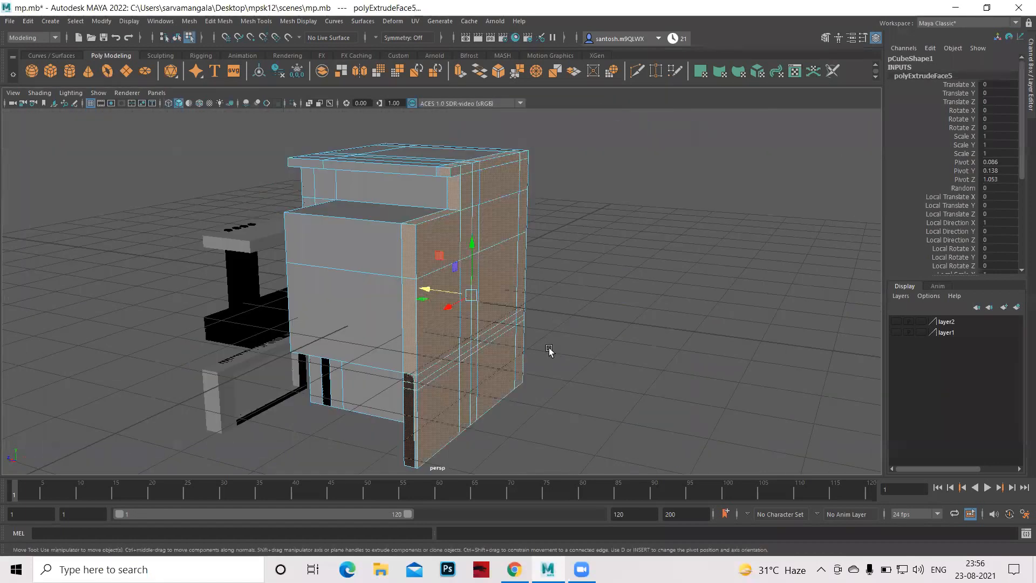
pyautogui.keyDown('alt'); pyautogui.moveTo(576, 351); pyautogui.dragTo(614, 351); pyautogui.keyUp('alt')
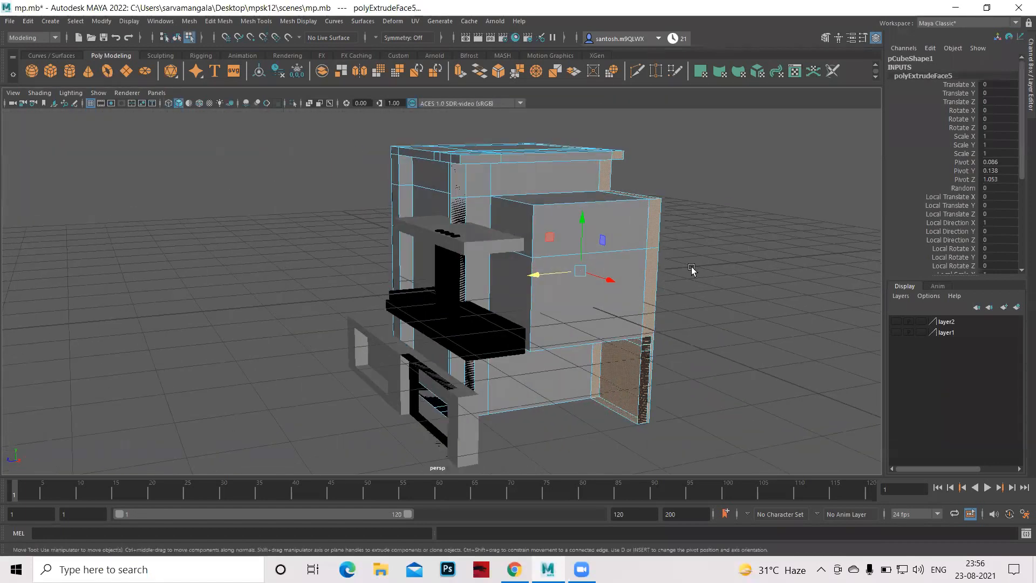
# Extrude the three stacked rear faces at the boundary wall's right end back to about Z -1.29, level with the house's rear
pyautogui.keyDown('alt'); pyautogui.moveTo(729, 261); pyautogui.dragTo(710, 231, button='right'); pyautogui.keyUp('alt')
pyautogui.keyDown('alt'); pyautogui.moveTo(710, 231); pyautogui.dragTo(257, 338); pyautogui.keyUp('alt')
pyautogui.moveTo(253, 309); pyautogui.dragTo(258, 302, button='right')
pyautogui.click(256, 327)
pyautogui.press('q')
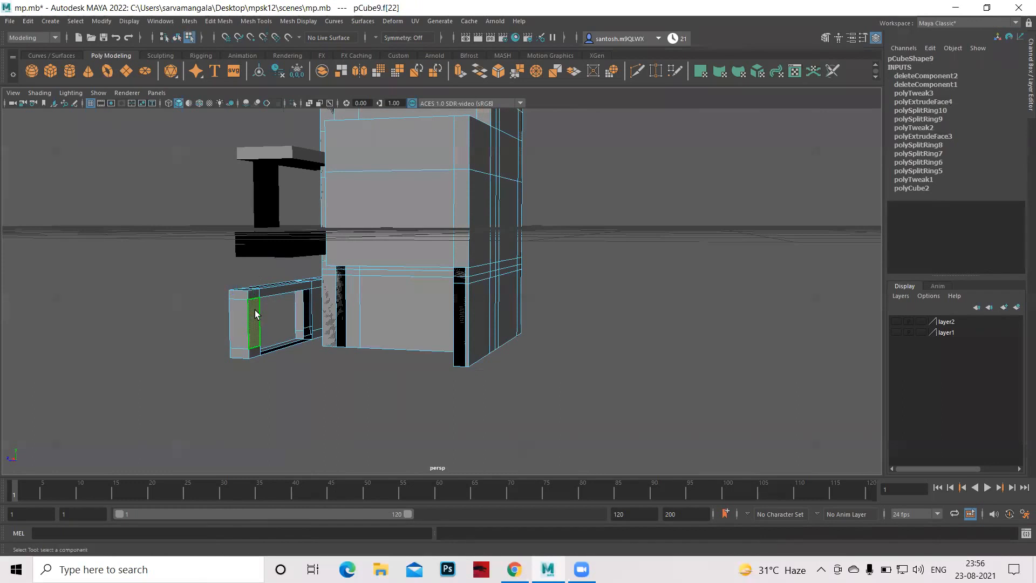
pyautogui.keyDown('shift'); pyautogui.click(254, 292); pyautogui.keyUp('shift')
pyautogui.keyDown('shift'); pyautogui.click(253, 353); pyautogui.keyUp('shift')
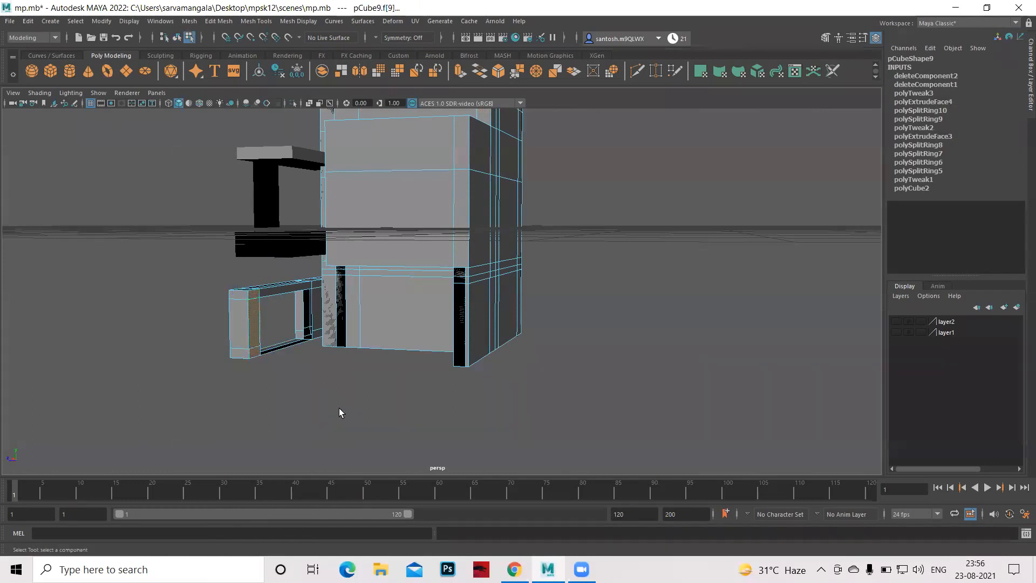
pyautogui.keyDown('shift'); pyautogui.moveTo(249, 310); pyautogui.dragTo(256, 339, button='right'); pyautogui.keyUp('shift')
pyautogui.press('space')
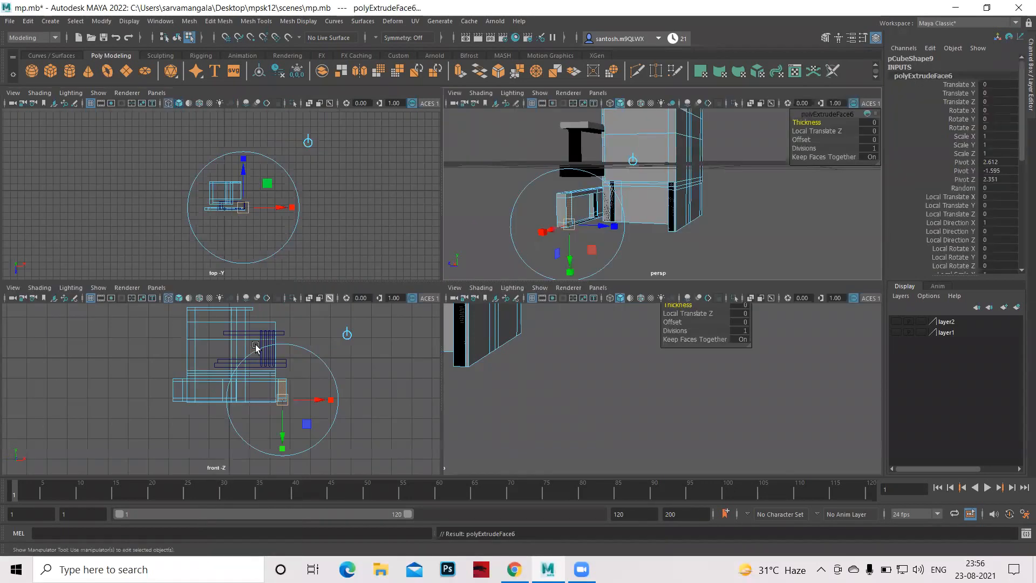
pyautogui.press('space')
pyautogui.scroll(4, 687, 389)
pyautogui.scroll(5, 661, 349)
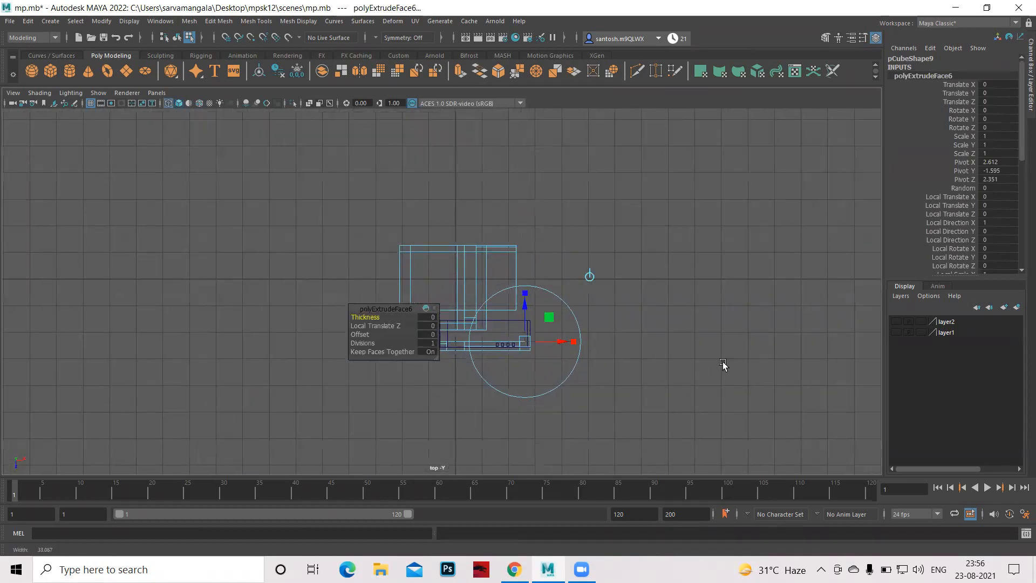
pyautogui.scroll(2, 620, 408)
pyautogui.press('w')
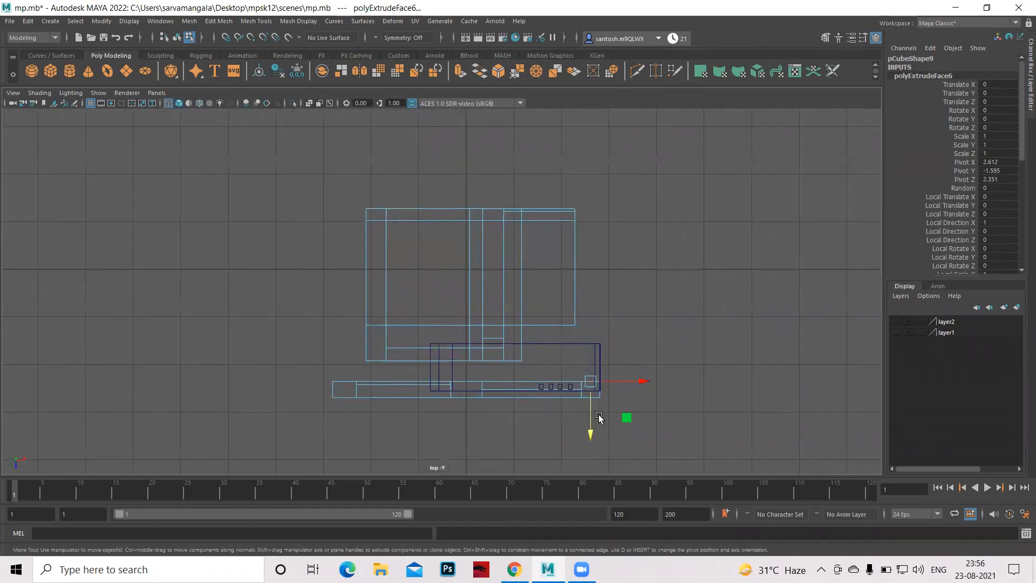
pyautogui.moveTo(589, 433); pyautogui.dragTo(599, 260)
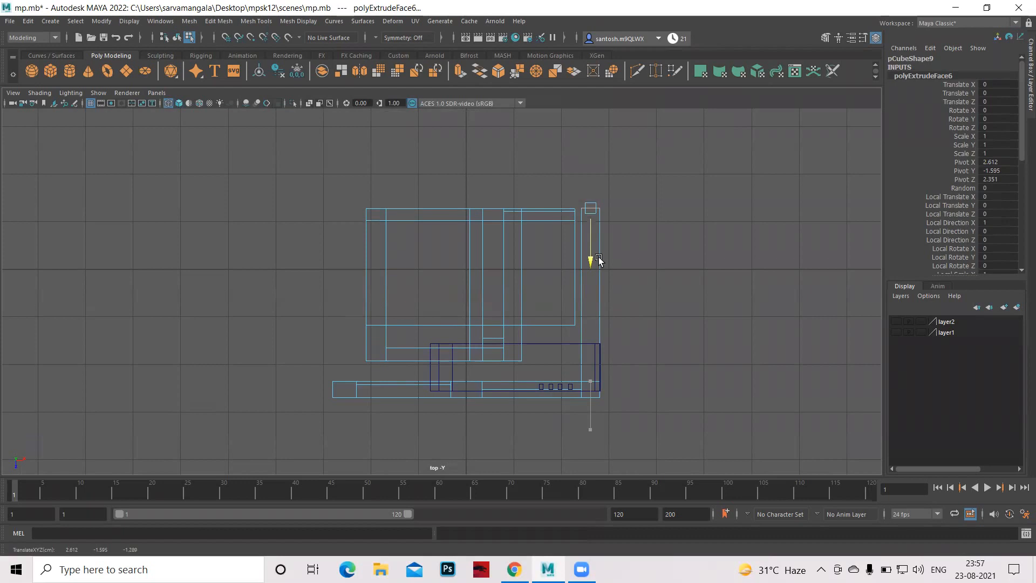
pyautogui.press('space')
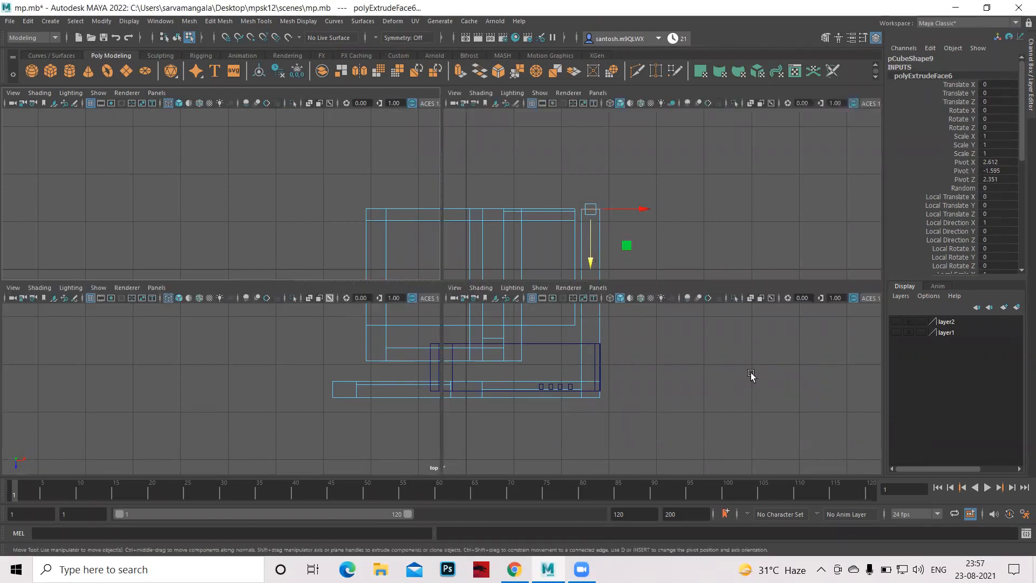
pyautogui.press('space')
# Extrude the rear faces at the boundary wall's left end back to about Z -1.30 to form the opposite side wall
pyautogui.keyDown('alt'); pyautogui.moveTo(402, 383); pyautogui.dragTo(519, 271); pyautogui.keyUp('alt')
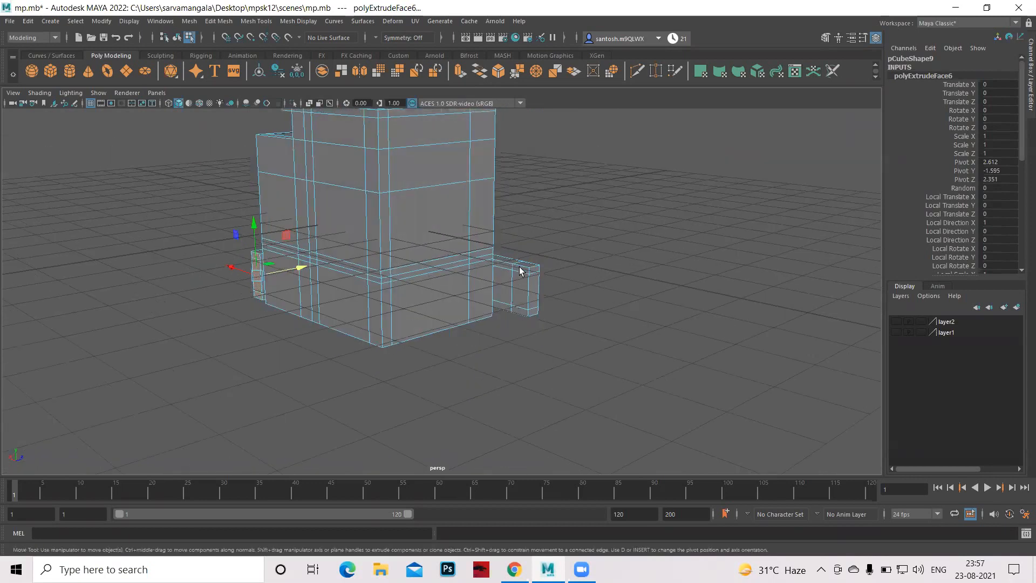
pyautogui.press('q')
pyautogui.click(513, 293)
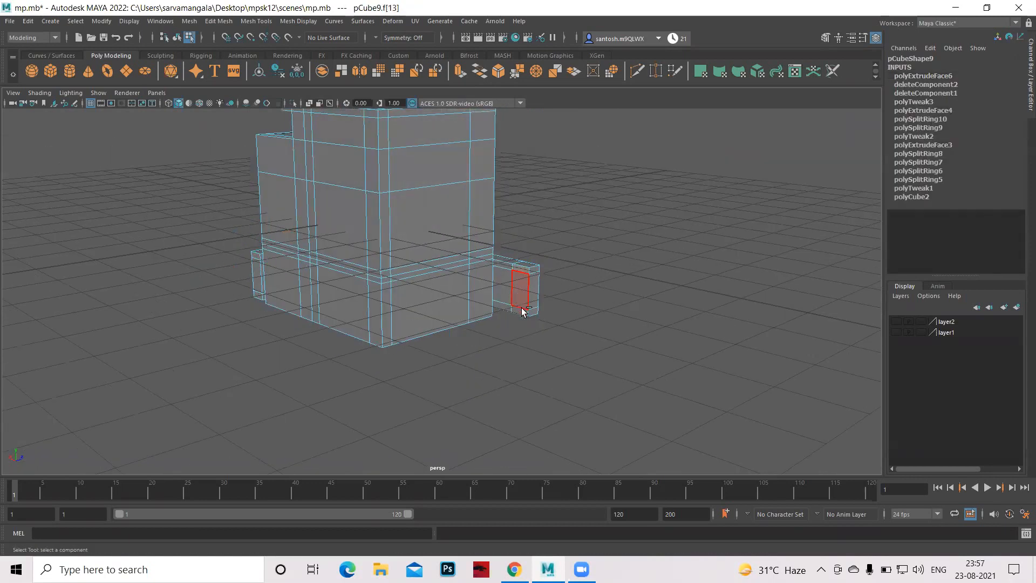
pyautogui.click(517, 312)
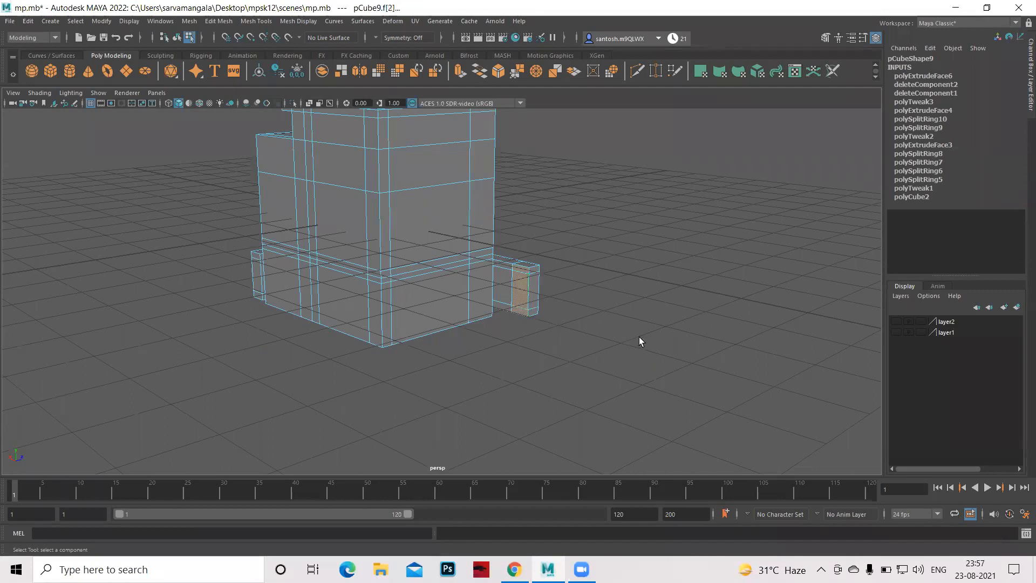
pyautogui.keyDown('shift'); pyautogui.moveTo(518, 291); pyautogui.dragTo(518, 321, button='right'); pyautogui.keyUp('shift')
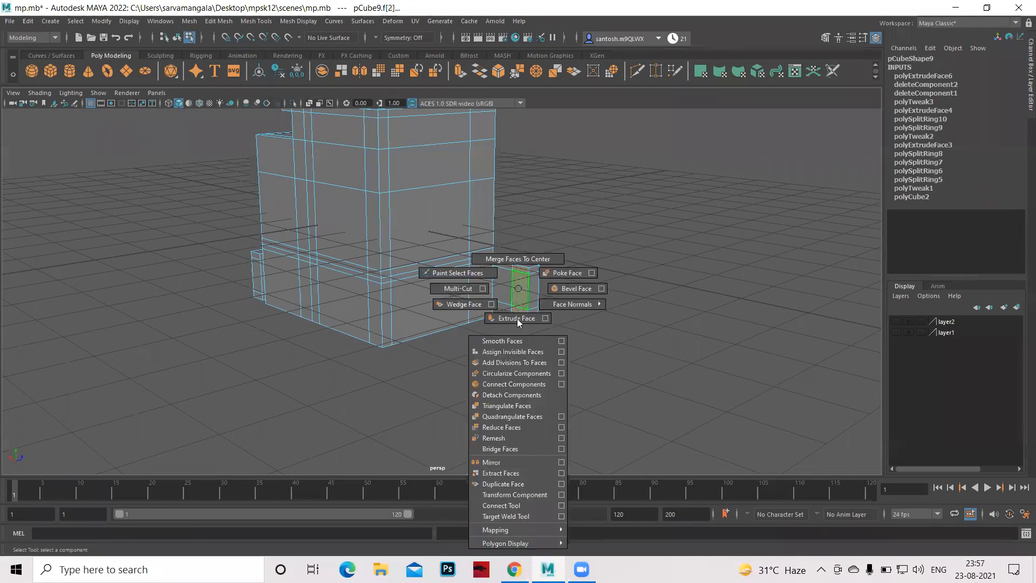
pyautogui.keyDown('alt'); pyautogui.moveTo(665, 367); pyautogui.dragTo(441, 379); pyautogui.keyUp('alt')
pyautogui.press('space')
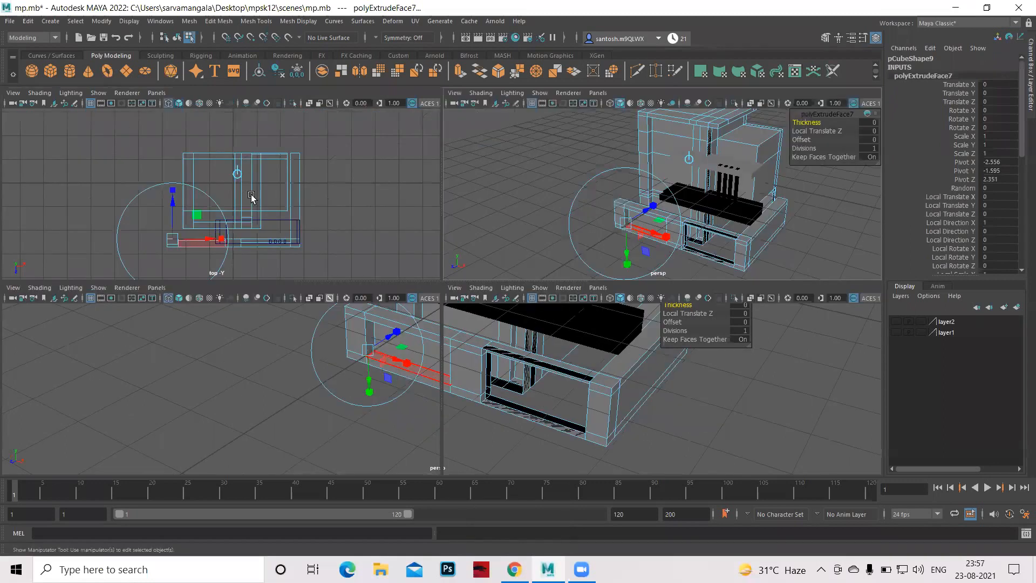
pyautogui.press('space')
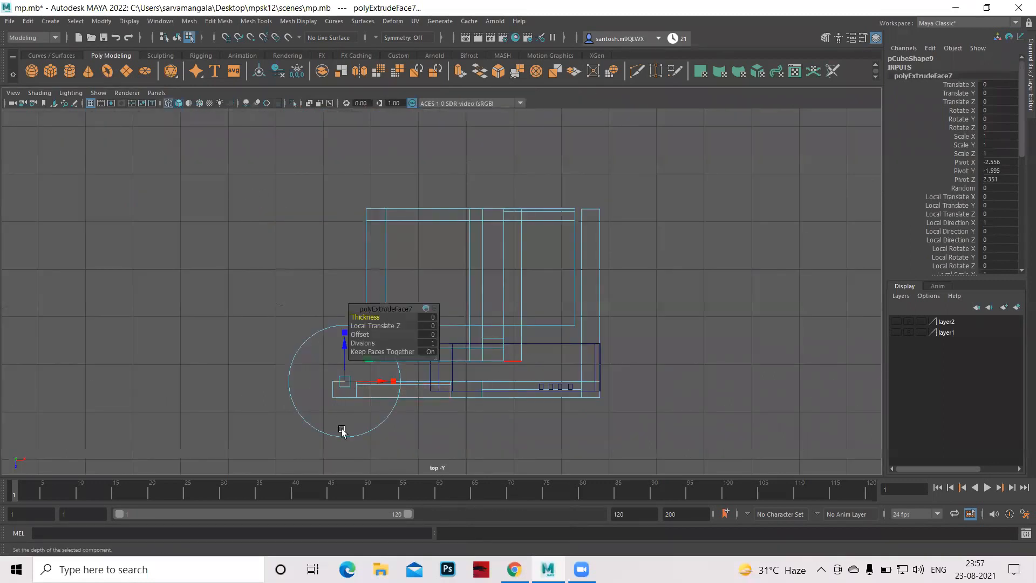
pyautogui.press('w')
pyautogui.moveTo(344, 430); pyautogui.dragTo(367, 261)
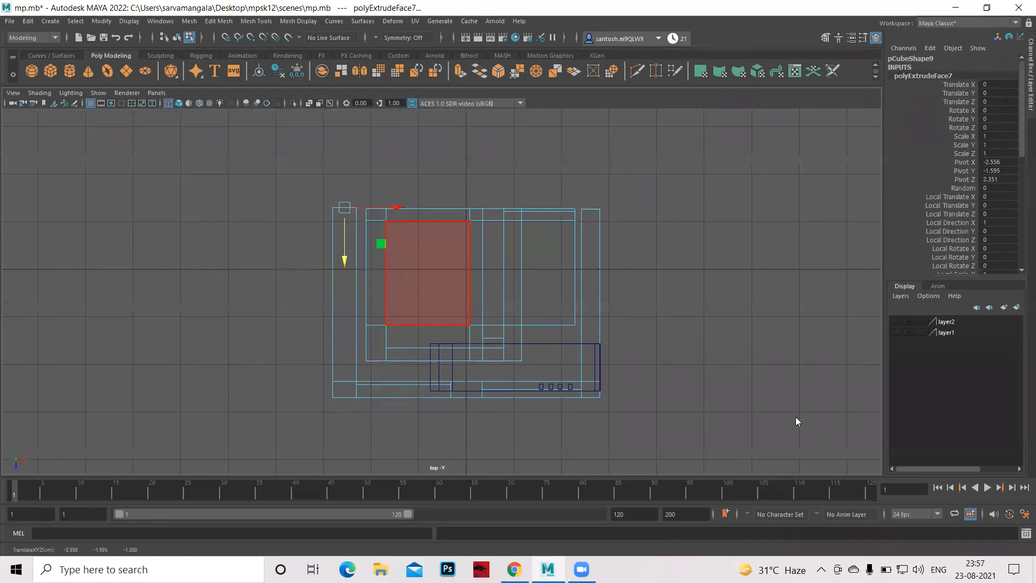
pyautogui.press('space')
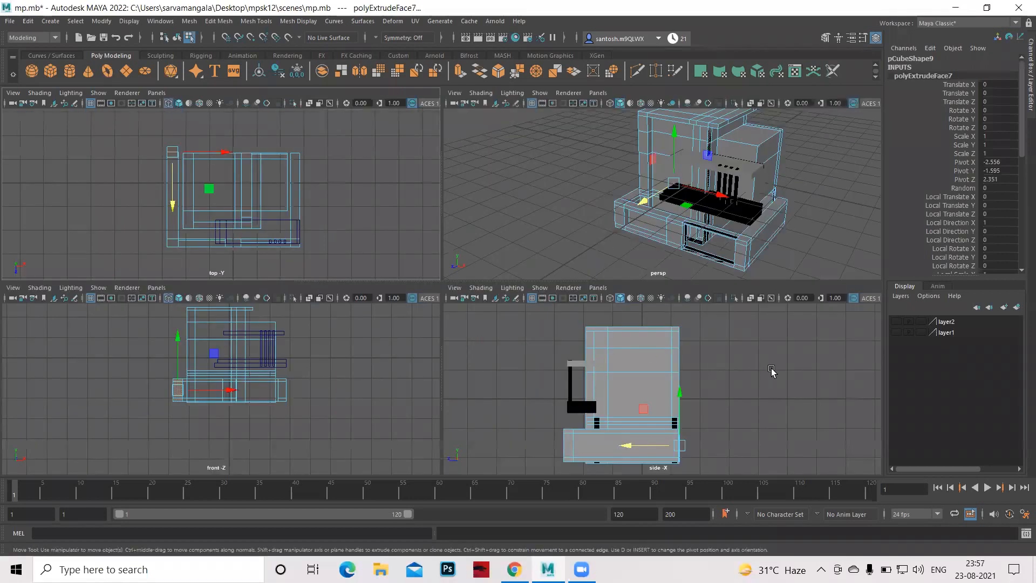
pyautogui.press('space')
# Clear the face selection and return the house block and boundary wall to object mode
pyautogui.click(750, 356)
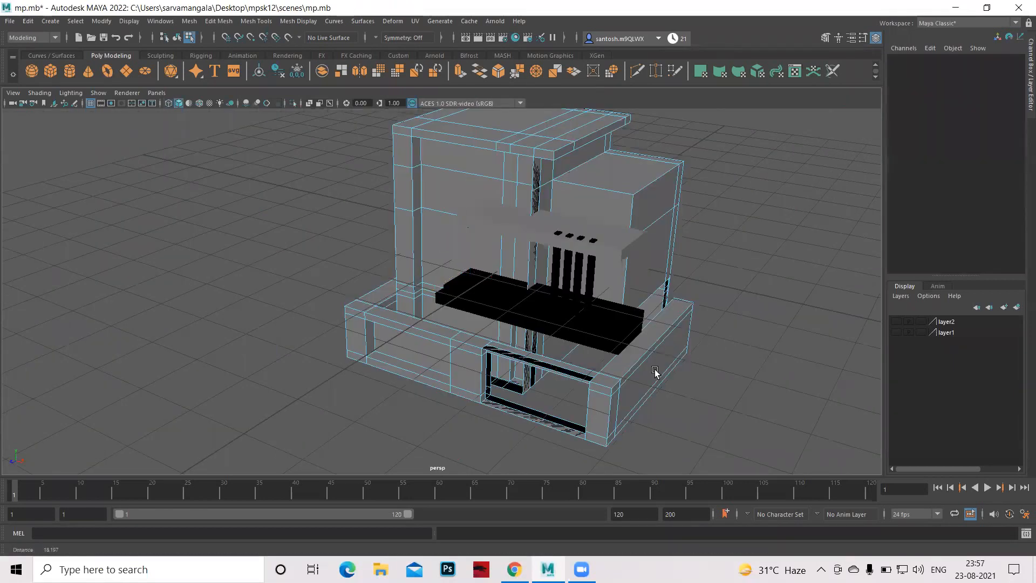
pyautogui.scroll(-3, 469, 244)
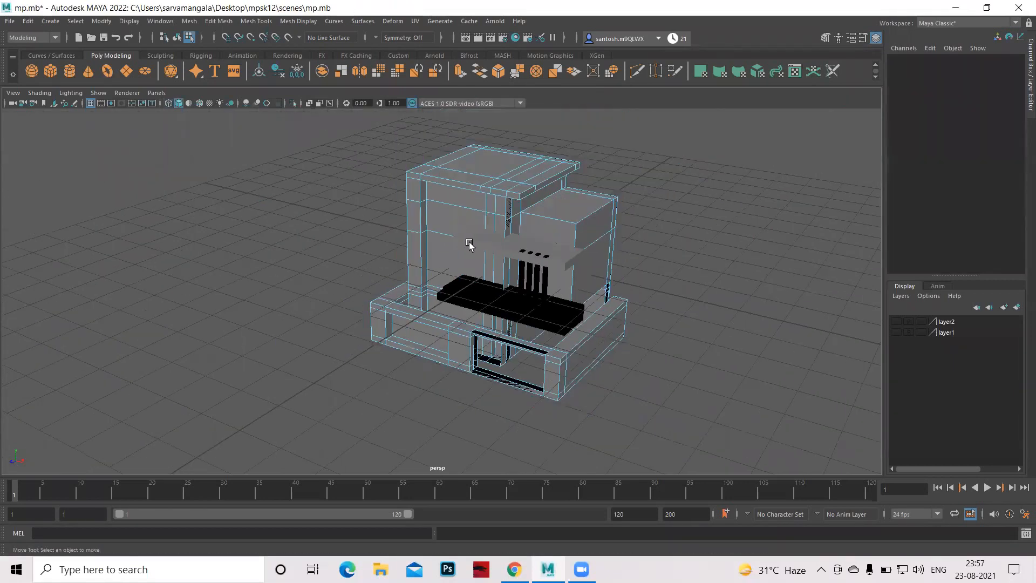
pyautogui.click(553, 235)
pyautogui.click(688, 387)
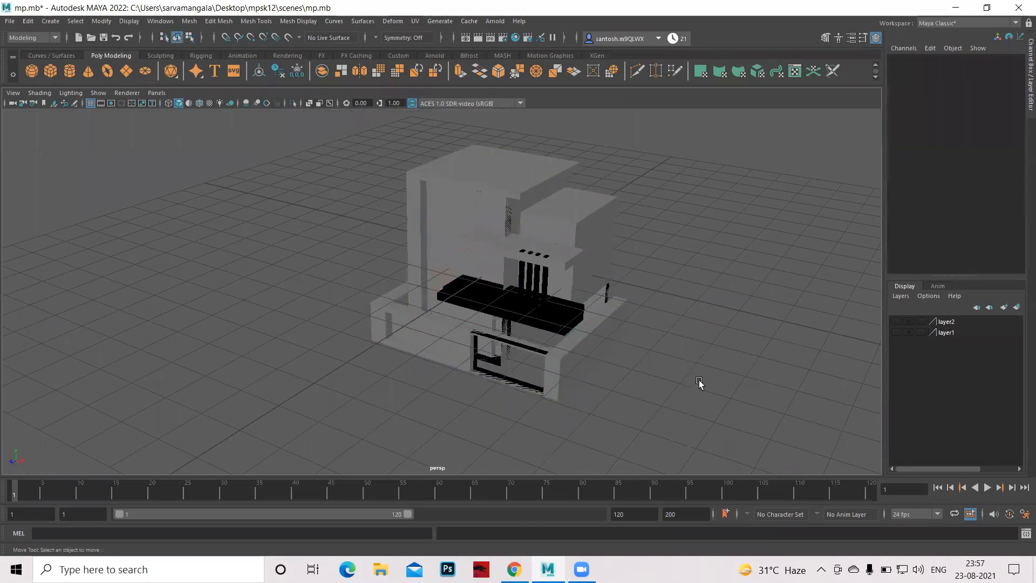
pyautogui.keyDown('alt'); pyautogui.moveTo(699, 383); pyautogui.dragTo(699, 384); pyautogui.keyUp('alt')
# Select all house parts in the side view and raise them together to ground level, putting the main block at Translate Y 3.209
pyautogui.press('space')
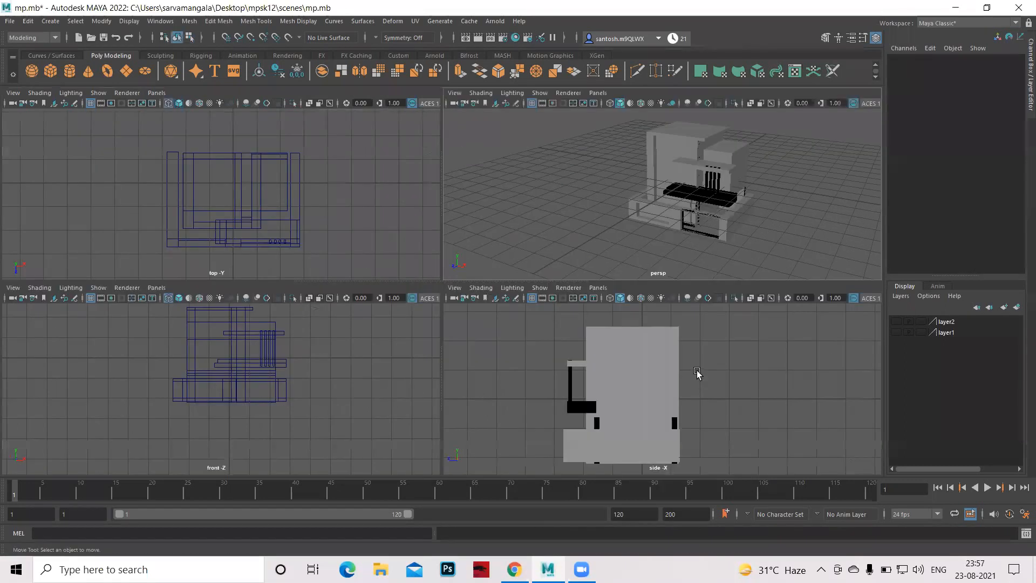
pyautogui.press('space')
pyautogui.keyDown('alt'); pyautogui.moveTo(682, 326); pyautogui.dragTo(86, 219, button='right'); pyautogui.keyUp('alt')
pyautogui.moveTo(173, 190); pyautogui.dragTo(609, 458)
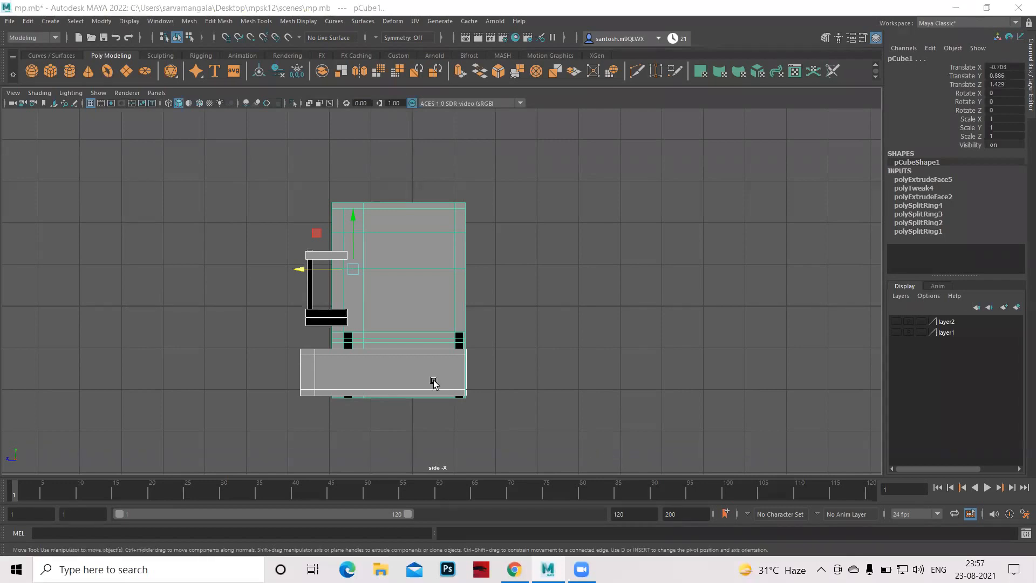
pyautogui.press('space')
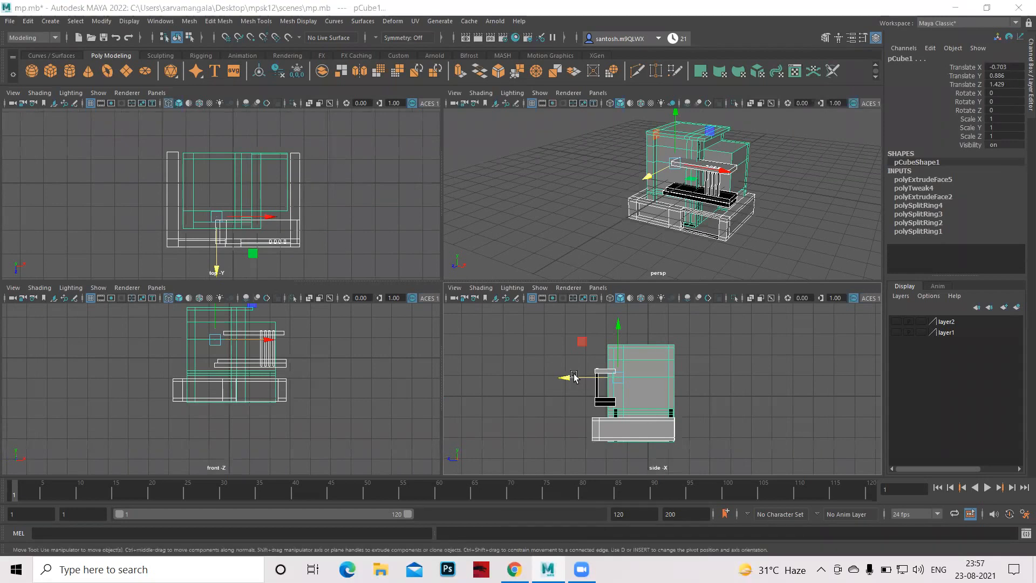
pyautogui.press('space')
pyautogui.keyDown('alt'); pyautogui.moveTo(578, 319); pyautogui.dragTo(601, 342, button='middle'); pyautogui.keyUp('alt')
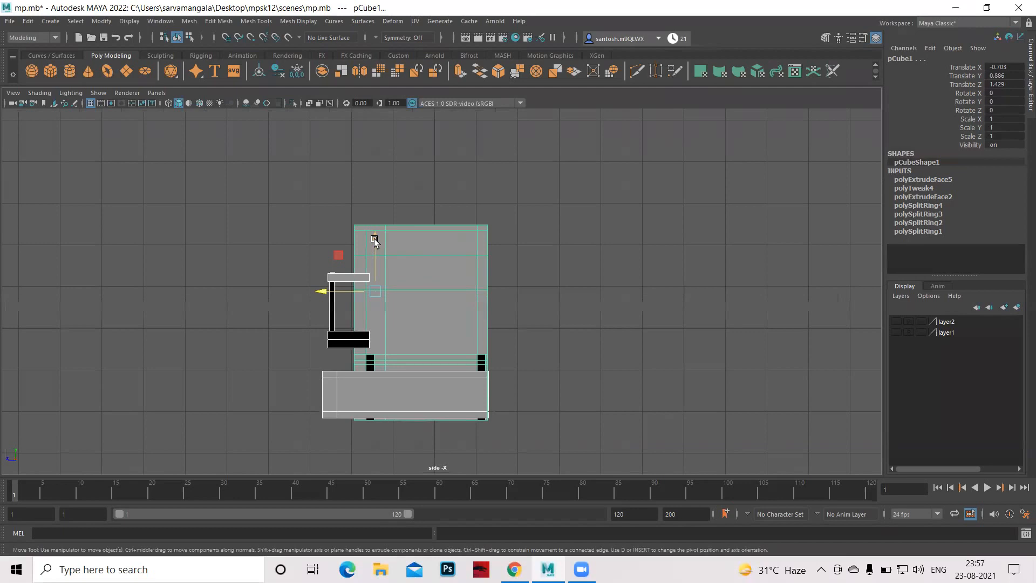
pyautogui.moveTo(373, 258); pyautogui.dragTo(398, 145)
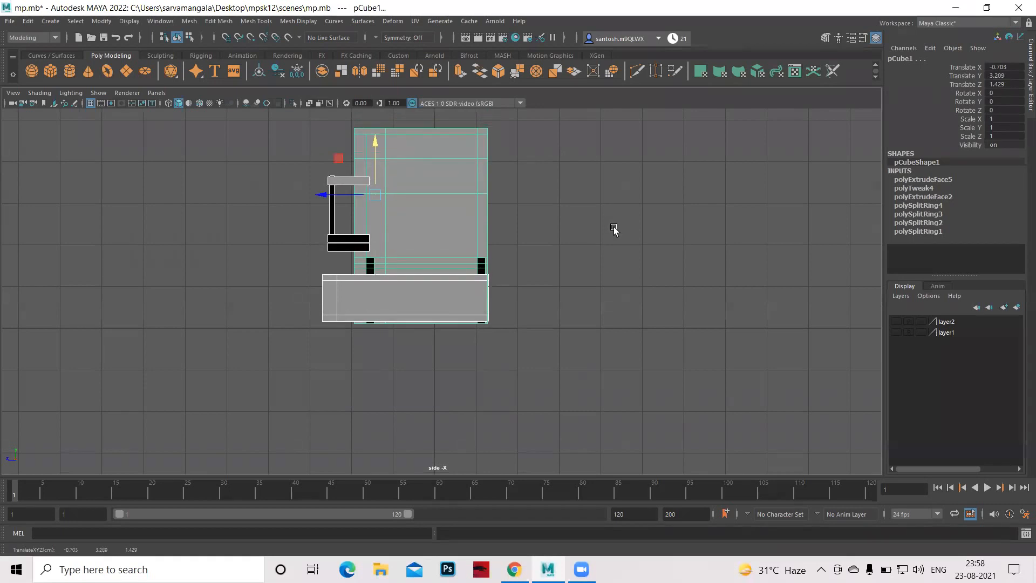
pyautogui.press('space')
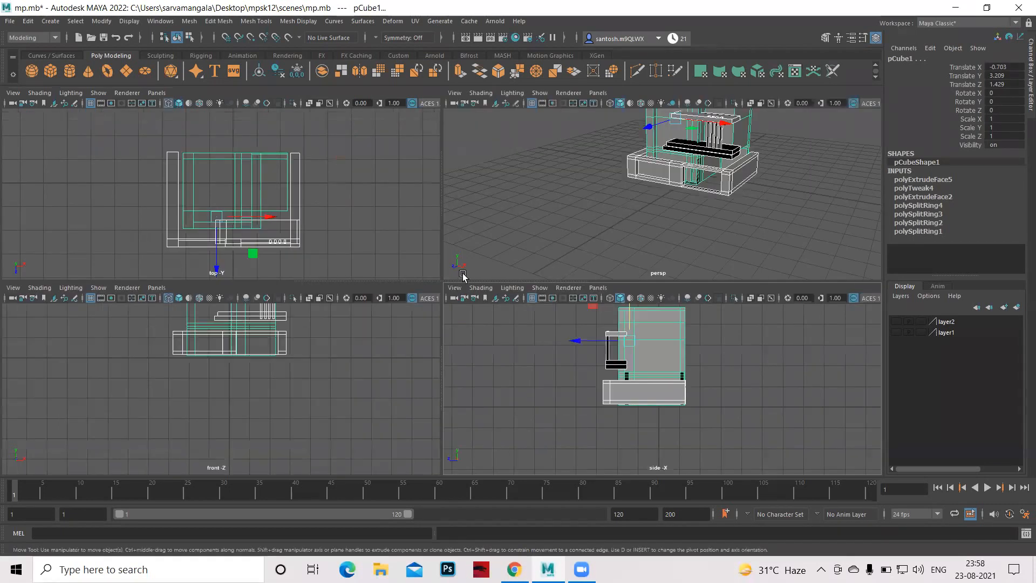
# Create a polygon plane under the house and scale it uniformly to about 10.664 as the ground
pyautogui.click(104, 154)
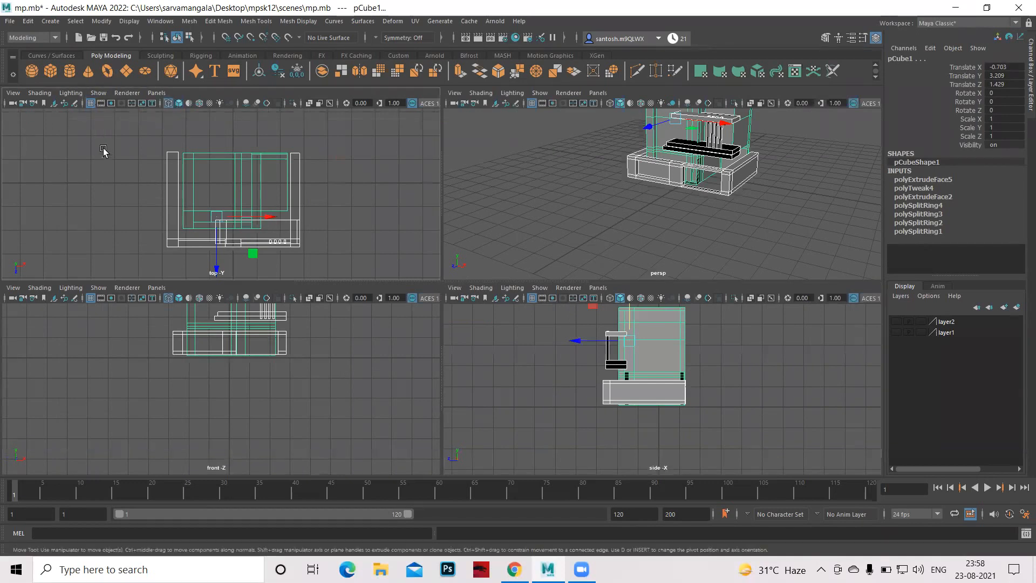
pyautogui.click(126, 74)
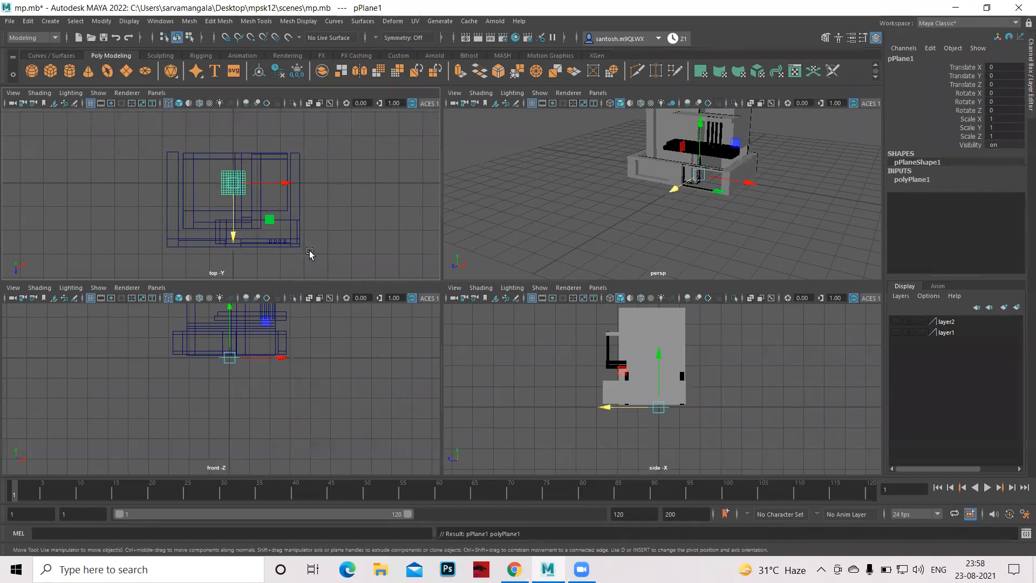
pyautogui.press('r')
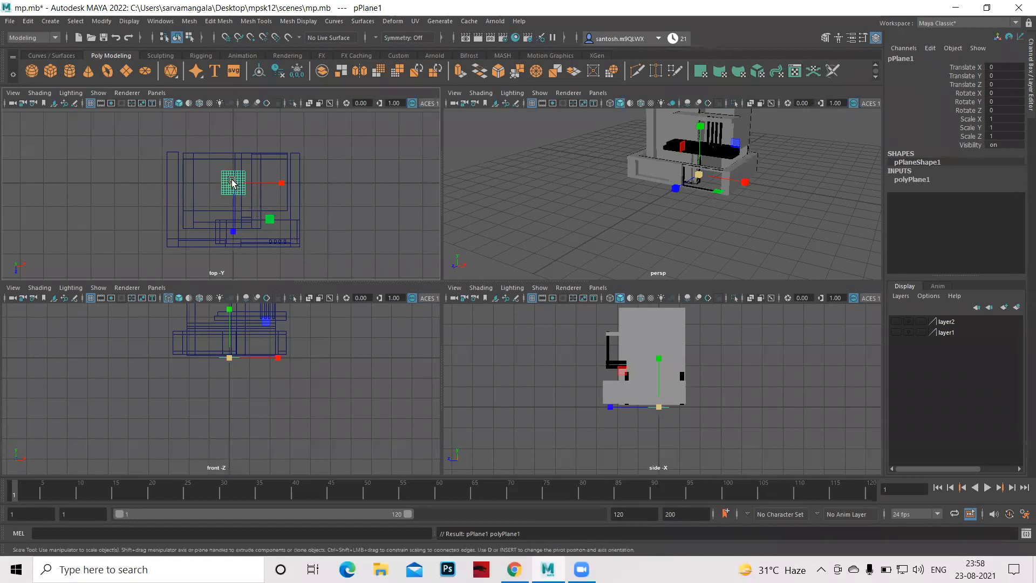
pyautogui.click(246, 187)
pyautogui.moveTo(246, 188); pyautogui.dragTo(675, 320)
pyautogui.press('space')
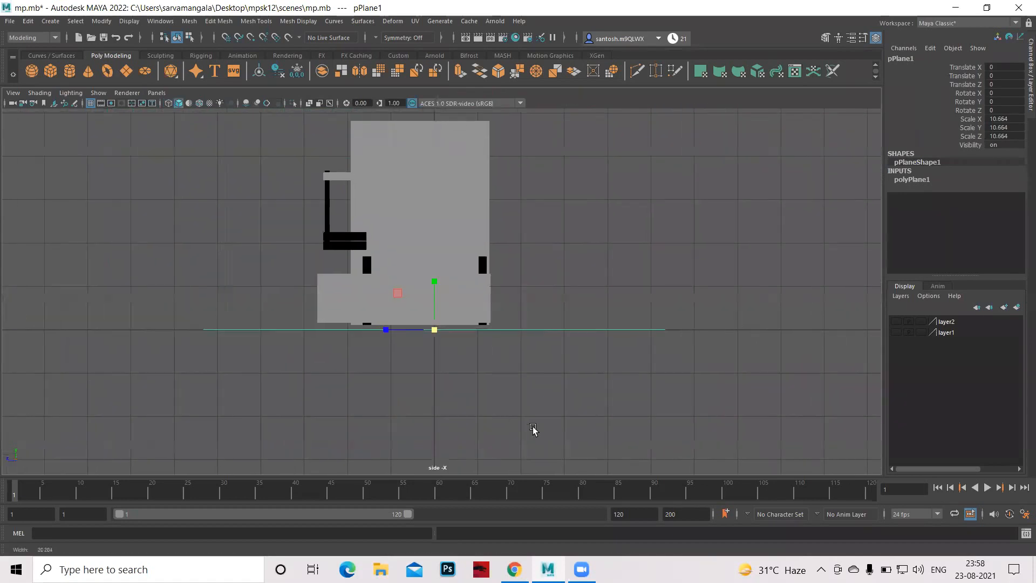
# Raise the ground plane to the base of the house at Translate Y 0.099
pyautogui.keyDown('alt'); pyautogui.moveTo(529, 414); pyautogui.dragTo(543, 412, button='middle'); pyautogui.keyUp('alt')
pyautogui.press('w')
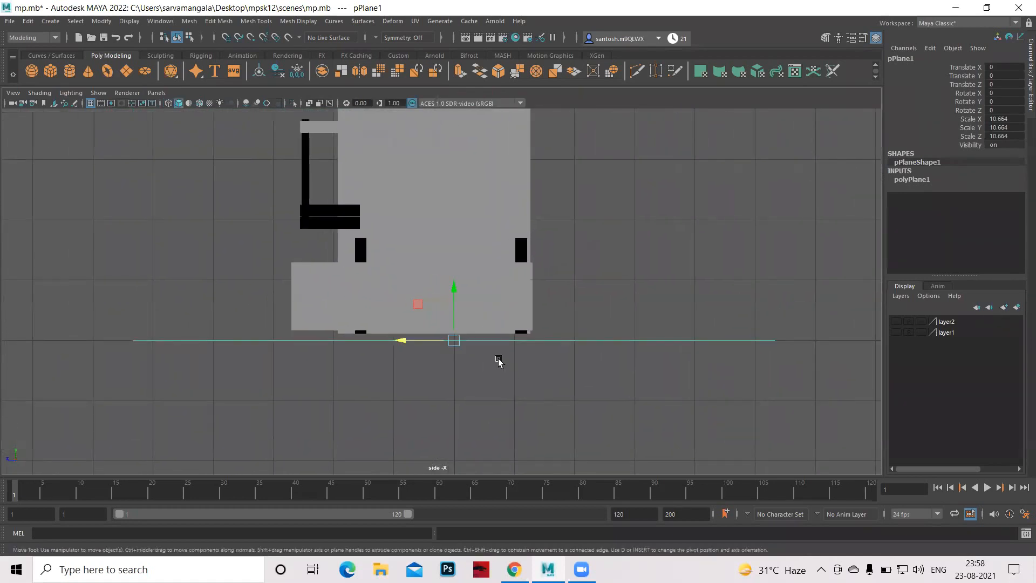
pyautogui.moveTo(453, 292); pyautogui.dragTo(454, 286)
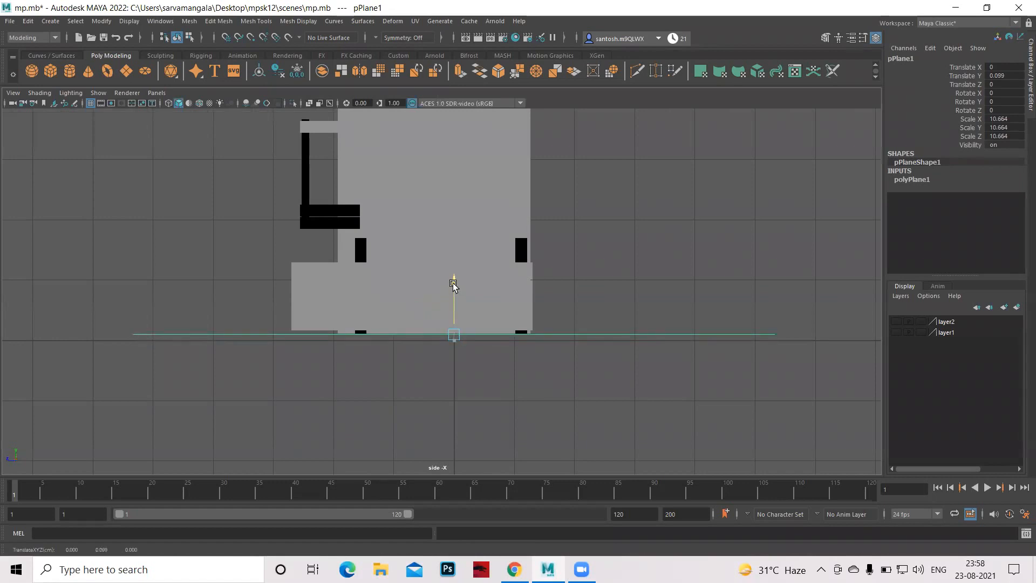
pyautogui.press('space')
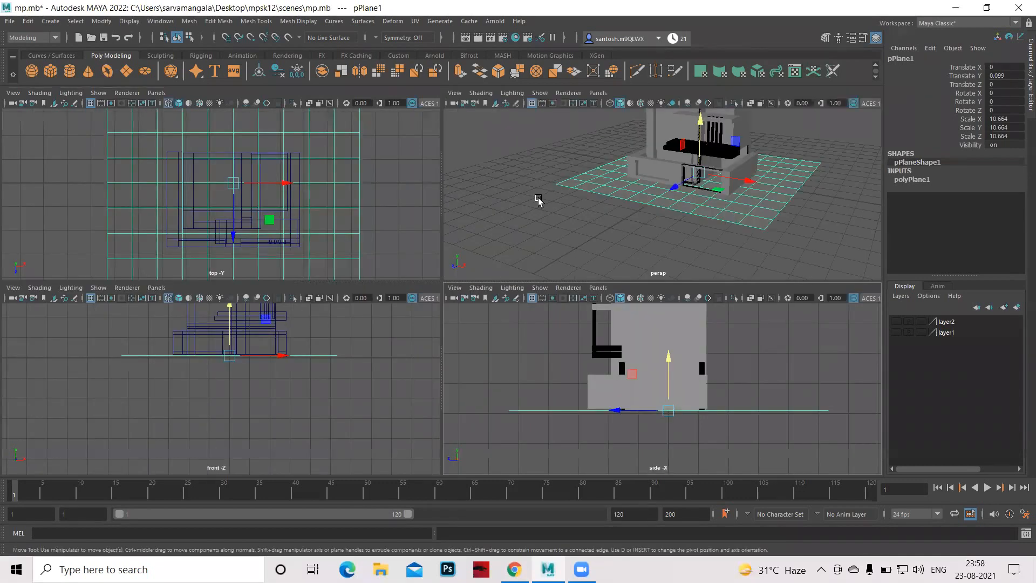
pyautogui.press('space')
pyautogui.press('space')
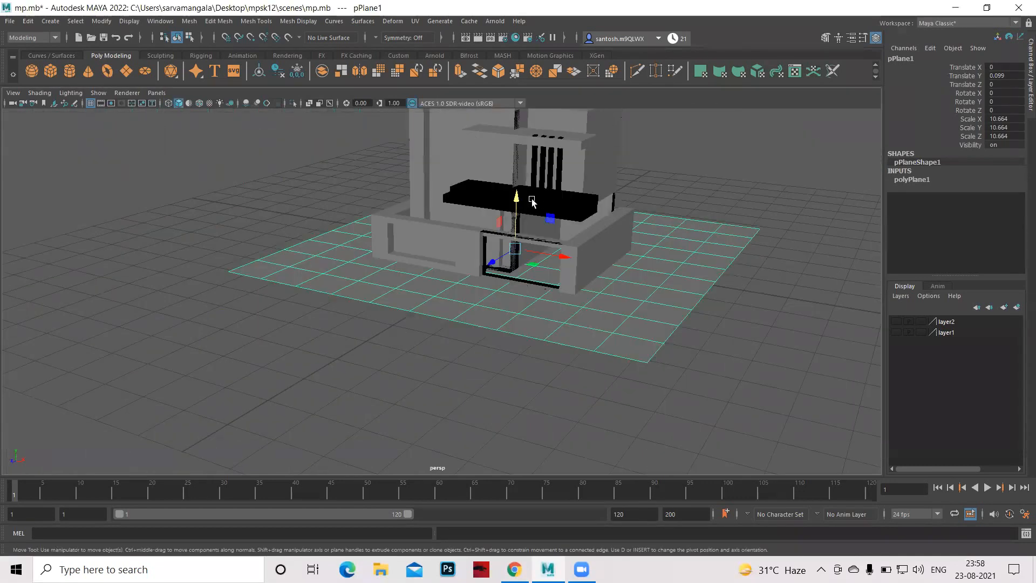
pyautogui.scroll(-5, 378, 195)
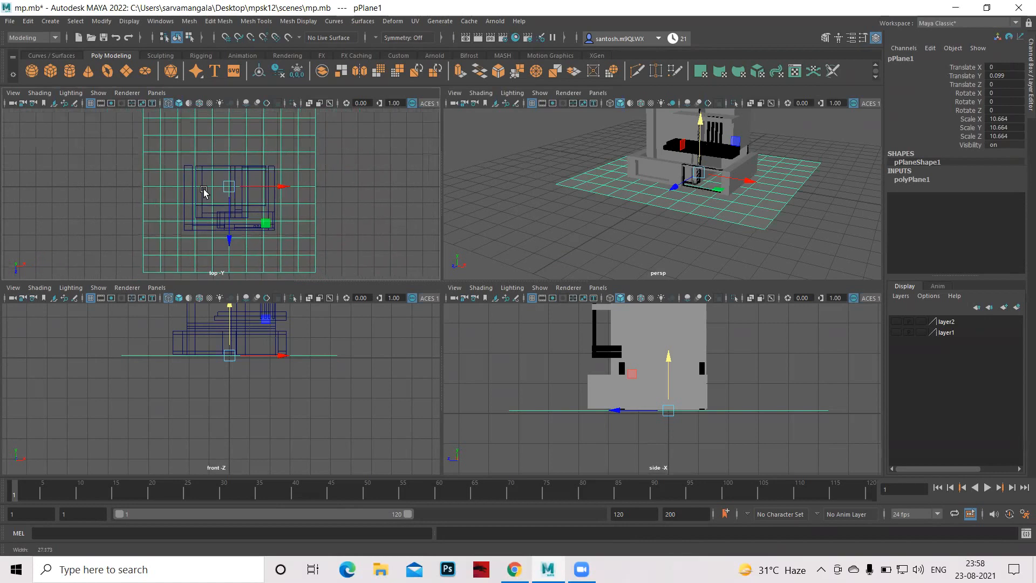
pyautogui.scroll(-1, 364, 231)
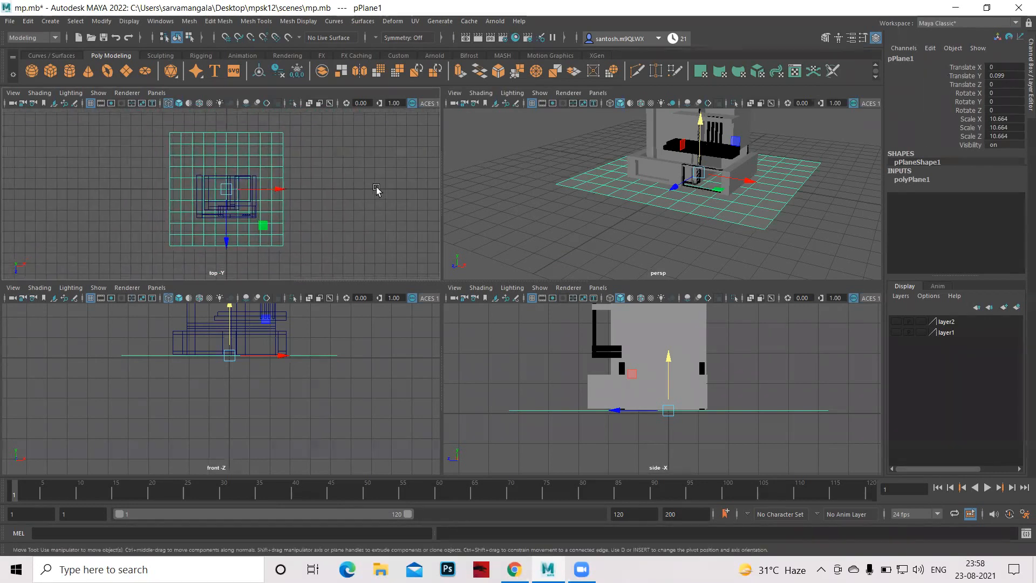
# Delete the construction history of the ground plane and all house parts, and save the scene
pyautogui.click(377, 188)
pyautogui.moveTo(201, 175); pyautogui.dragTo(248, 158, button='right')
pyautogui.moveTo(111, 126); pyautogui.dragTo(365, 254)
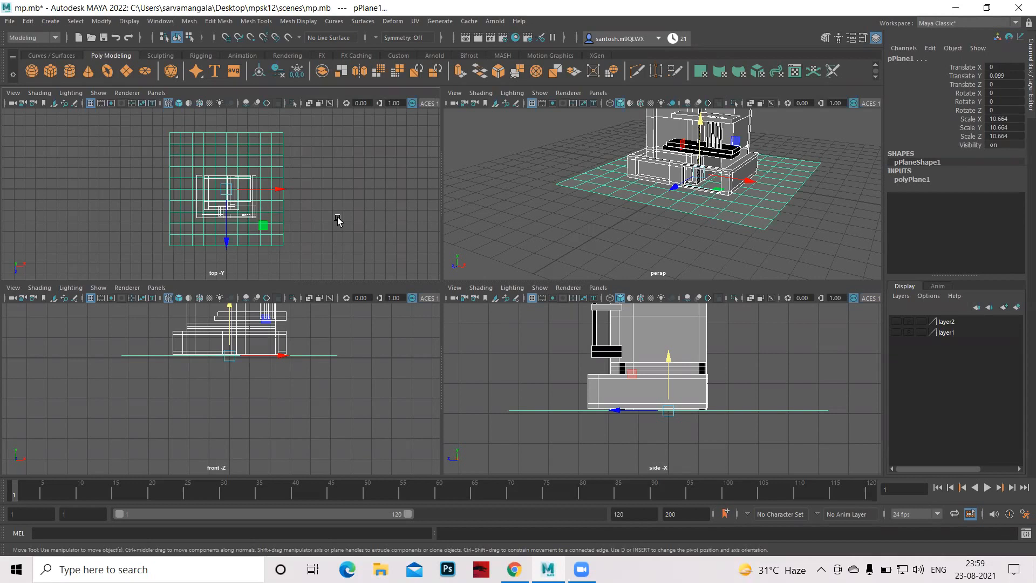
pyautogui.hotkey('alt', 'shift', 'd')
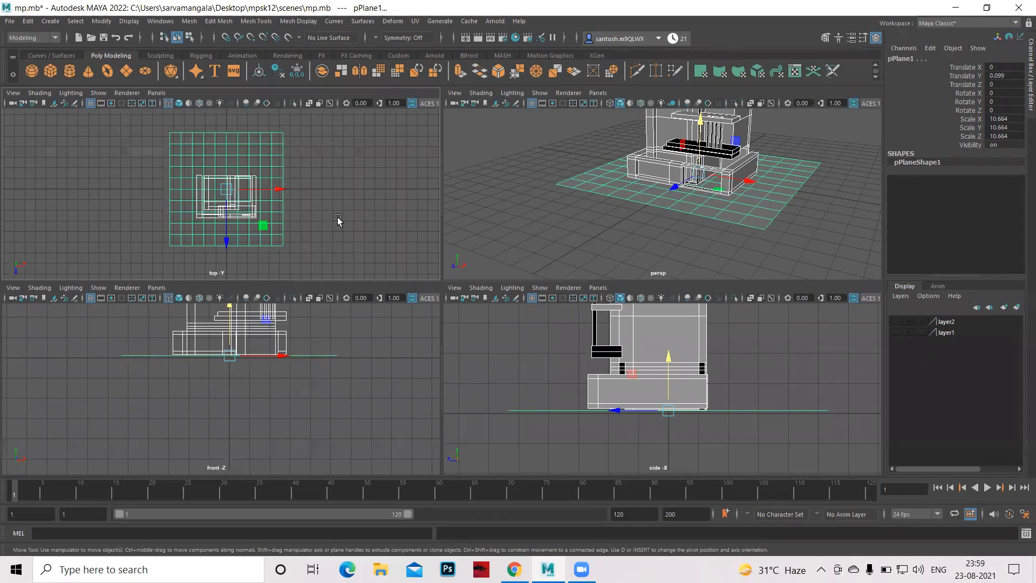
pyautogui.hotkey('ctrl', 's')
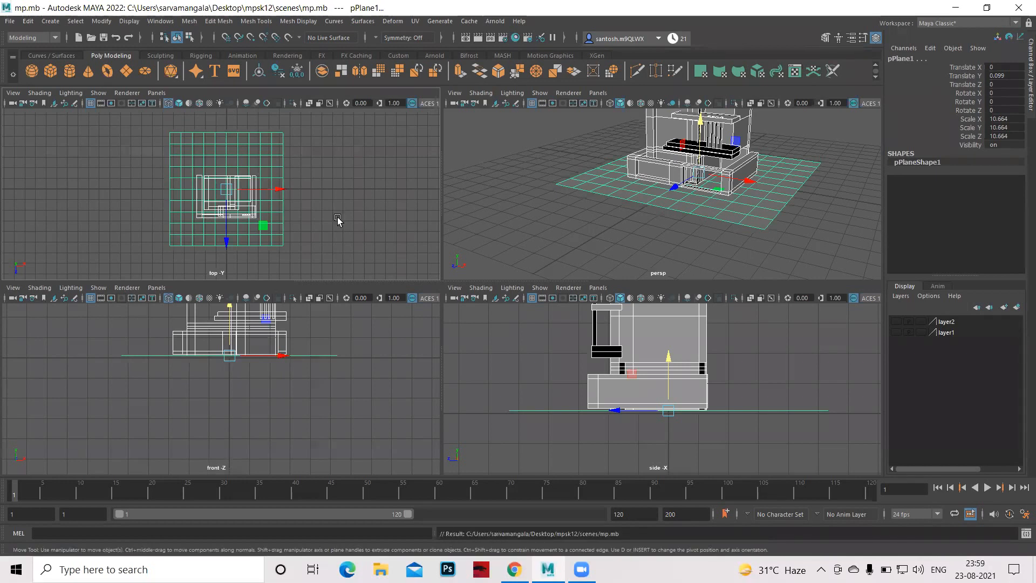
# Examine the complete house on its ground plane from several angles in a maximized perspective view
pyautogui.press('space')
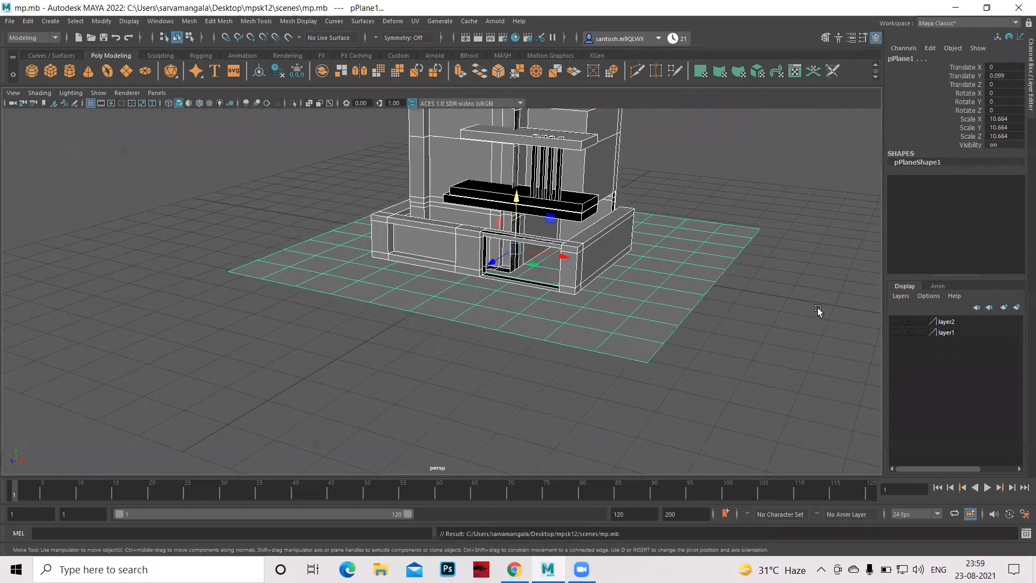
pyautogui.keyDown('alt'); pyautogui.moveTo(755, 368); pyautogui.dragTo(733, 415, button='middle'); pyautogui.keyUp('alt')
pyautogui.keyDown('alt'); pyautogui.moveTo(753, 226); pyautogui.dragTo(745, 254, button='middle'); pyautogui.keyUp('alt')
pyautogui.moveTo(646, 174)
pyautogui.keyDown('alt'); pyautogui.mouseDown()
pyautogui.moveTo(724, 225)
pyautogui.moveTo(702, 254)
pyautogui.mouseUp(); pyautogui.keyUp('alt')
pyautogui.click(683, 268)
pyautogui.scroll(3, 669, 269)
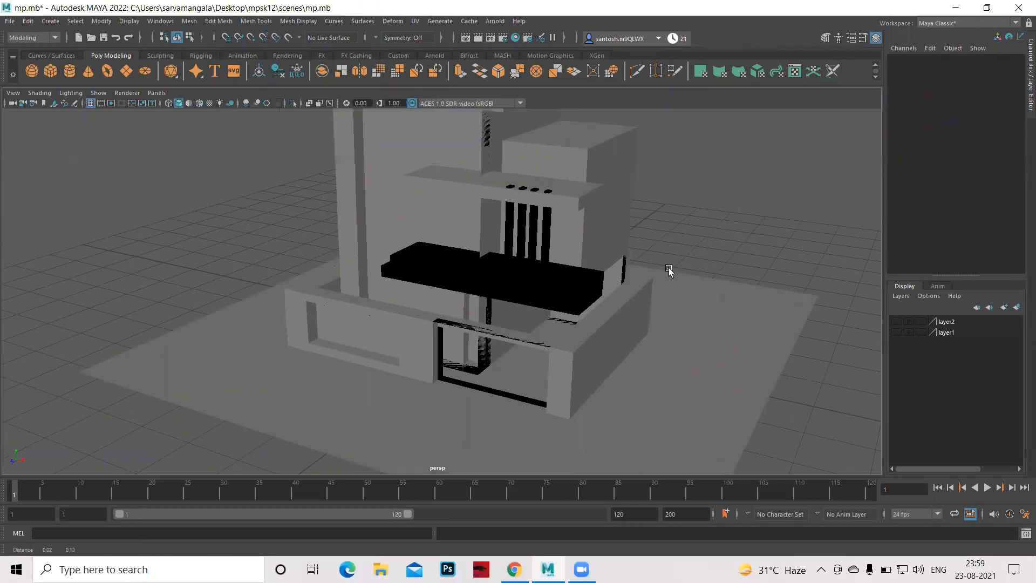
pyautogui.keyDown('alt'); pyautogui.moveTo(726, 243); pyautogui.dragTo(675, 275, button='middle'); pyautogui.keyUp('alt')
pyautogui.hotkey('ctrl', 'space')
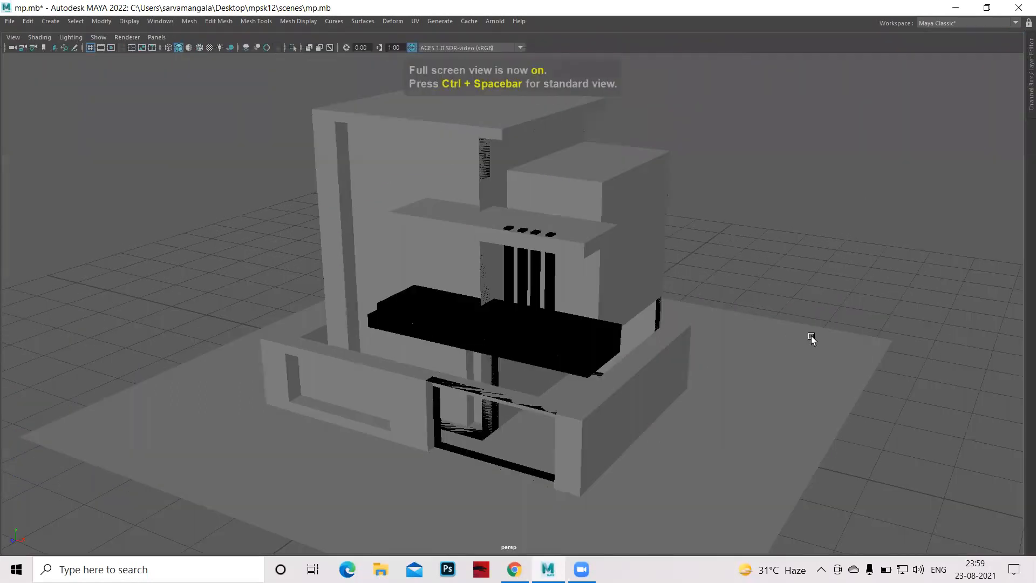
pyautogui.keyDown('alt'); pyautogui.moveTo(756, 280); pyautogui.dragTo(740, 320); pyautogui.keyUp('alt')
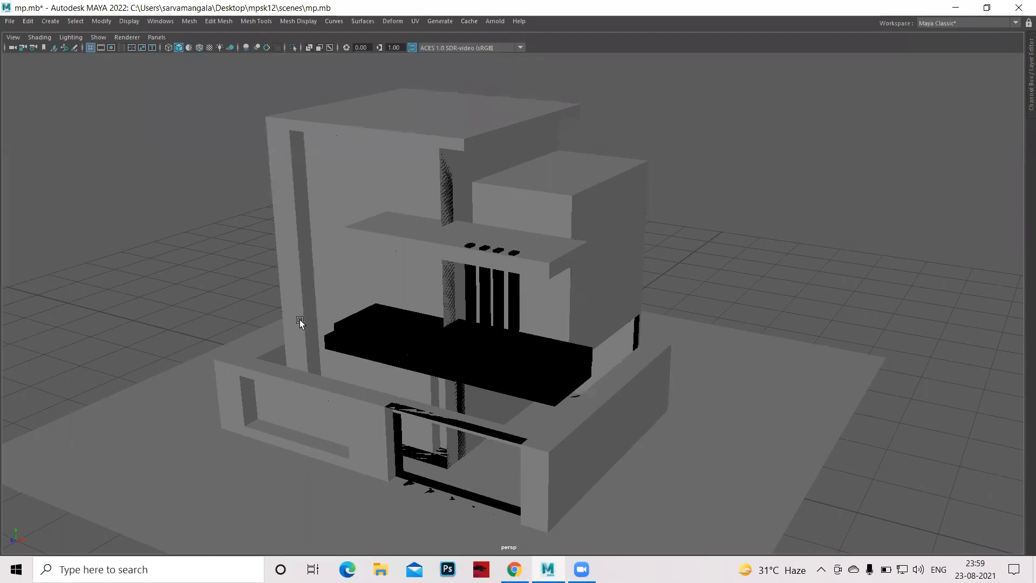
pyautogui.hotkey('ctrl', 'space')
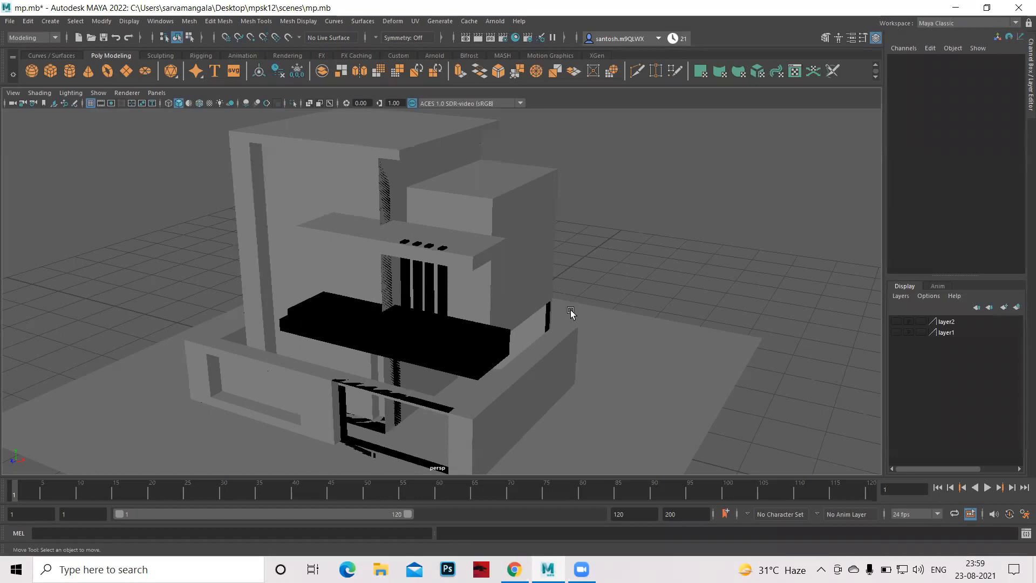
pyautogui.keyDown('alt'); pyautogui.moveTo(582, 329); pyautogui.dragTo(600, 319, button='middle'); pyautogui.keyUp('alt')
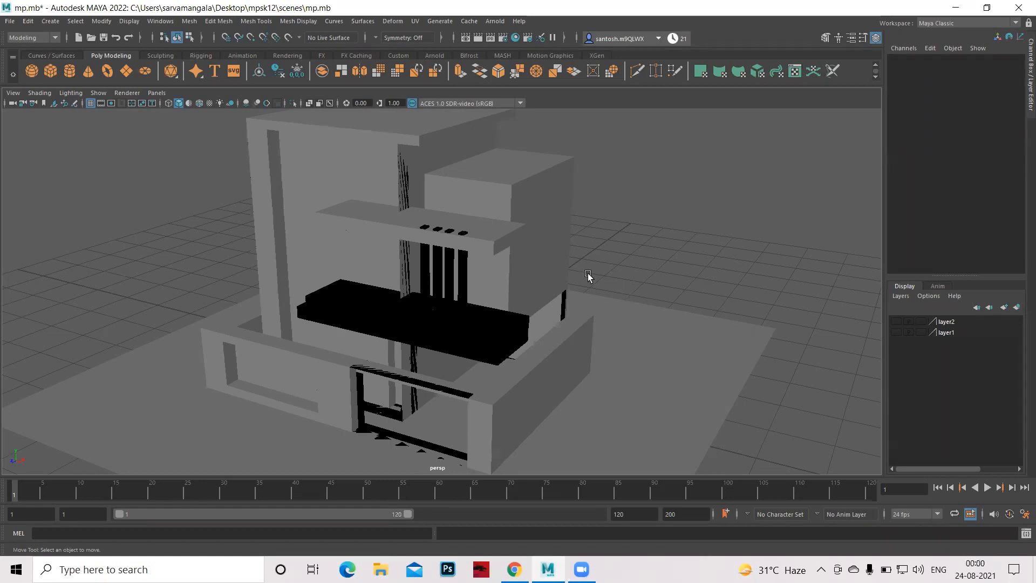
pyautogui.keyDown('alt'); pyautogui.moveTo(566, 284); pyautogui.dragTo(574, 304, button='middle'); pyautogui.keyUp('alt')
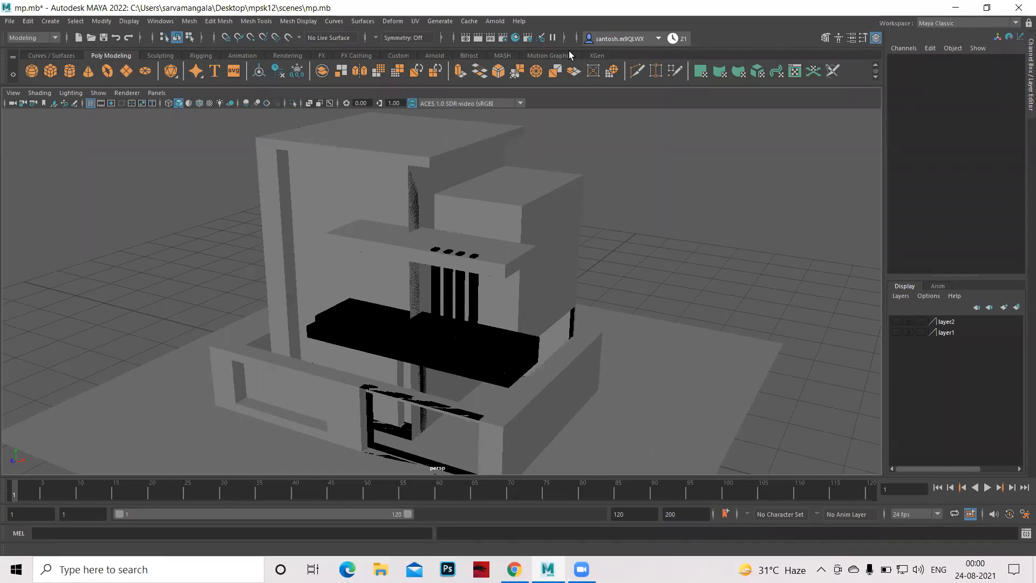
# Show the reference image on layer2, try to select it in the perspective view, and hide the layer again
pyautogui.click(895, 321)
pyautogui.click(894, 321)
pyautogui.click(895, 321)
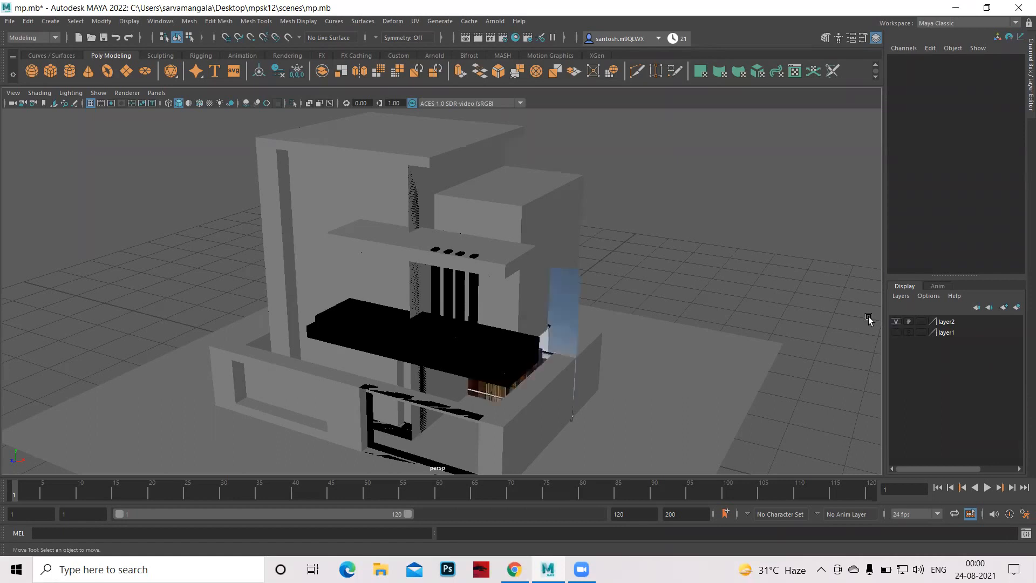
pyautogui.click(564, 317)
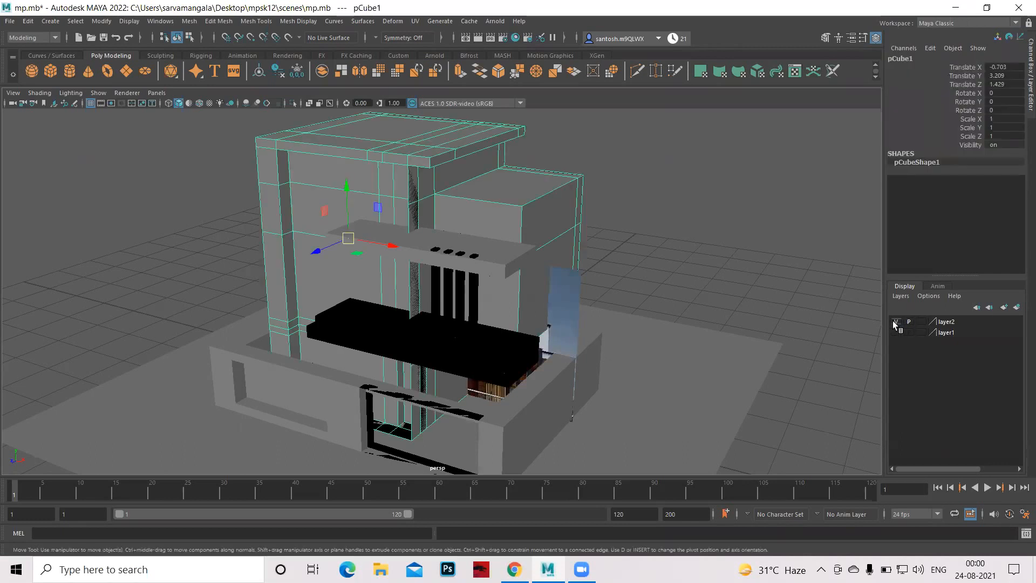
pyautogui.click(803, 258)
pyautogui.click(563, 298)
pyautogui.click(897, 321)
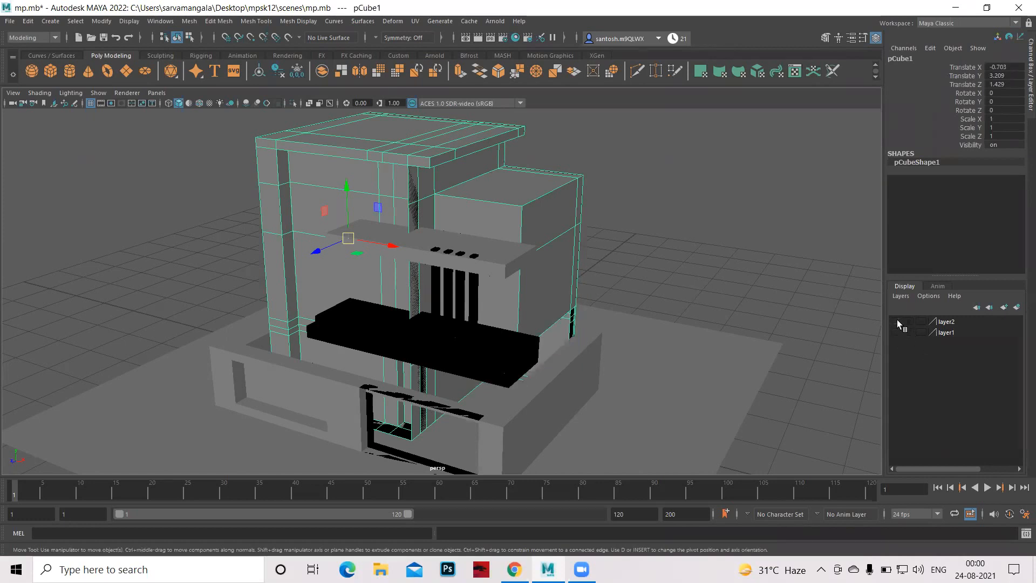
pyautogui.click(897, 321)
pyautogui.click(768, 288)
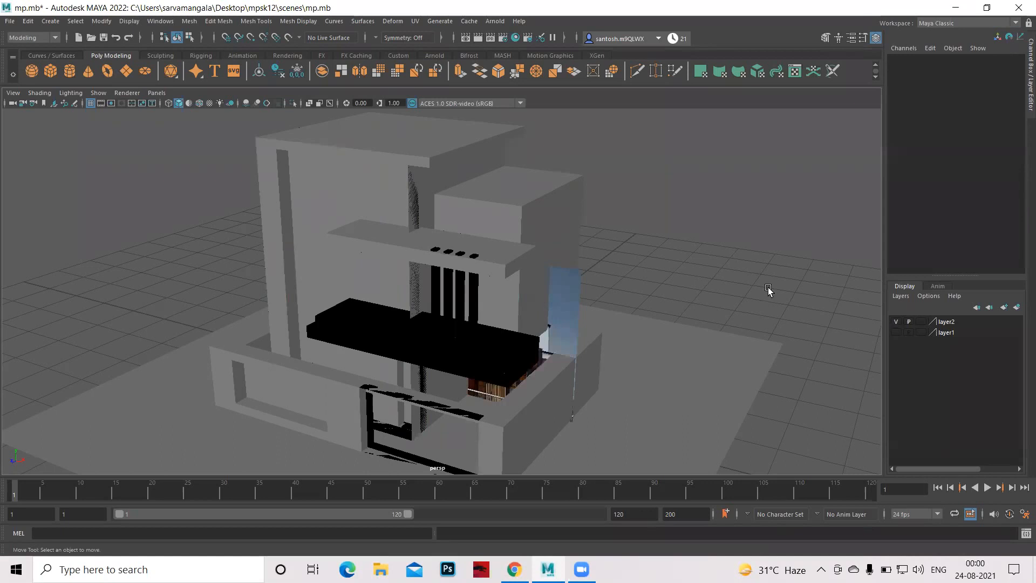
pyautogui.click(565, 308)
pyautogui.click(675, 268)
pyautogui.click(897, 321)
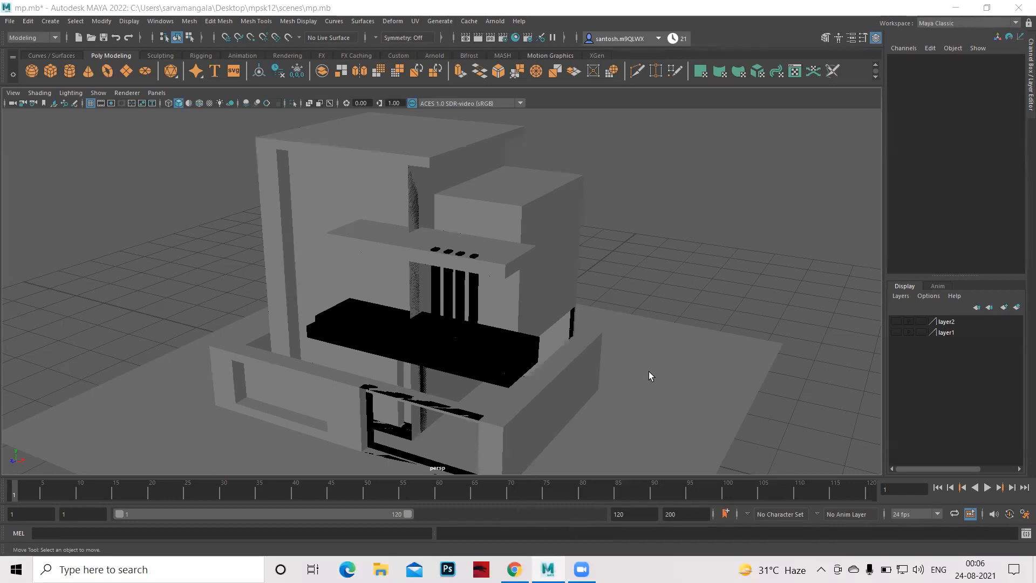
# Delete all the house parts and the ground plane from the scene
pyautogui.keyDown('alt'); pyautogui.moveTo(649, 372); pyautogui.dragTo(603, 354, button='right'); pyautogui.keyUp('alt')
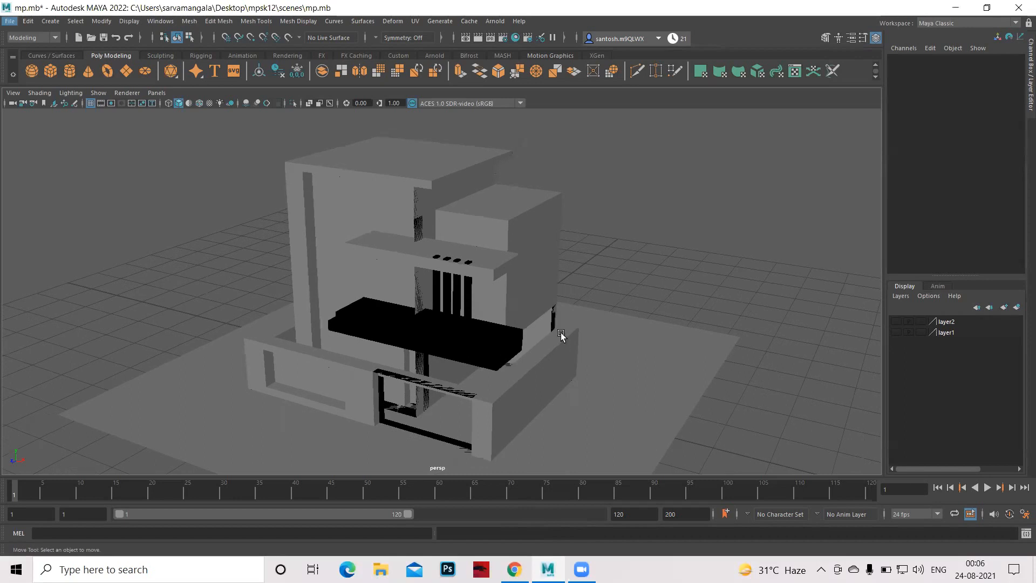
pyautogui.press('space')
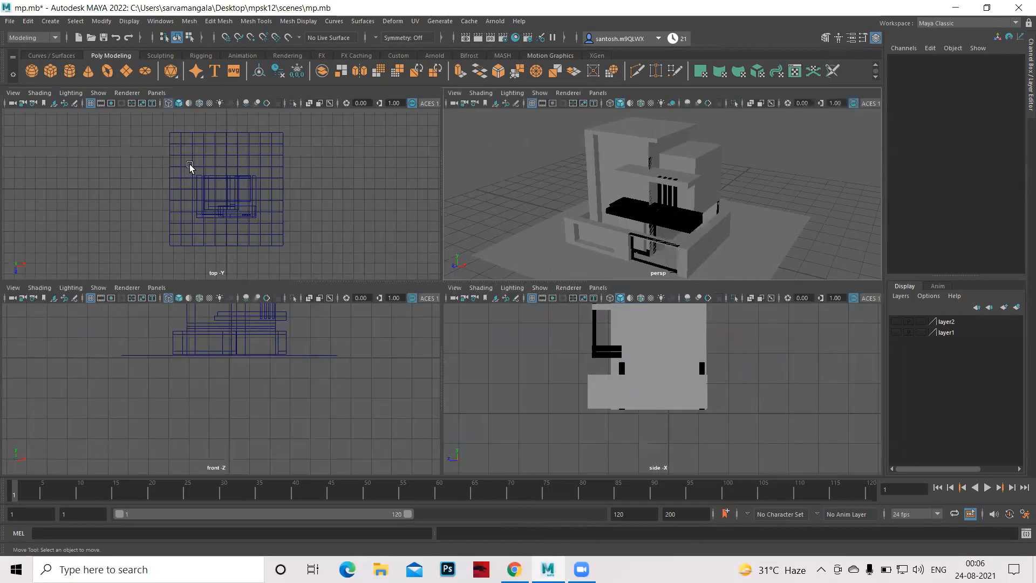
pyautogui.moveTo(145, 118); pyautogui.dragTo(308, 266)
pyautogui.press('Delete')
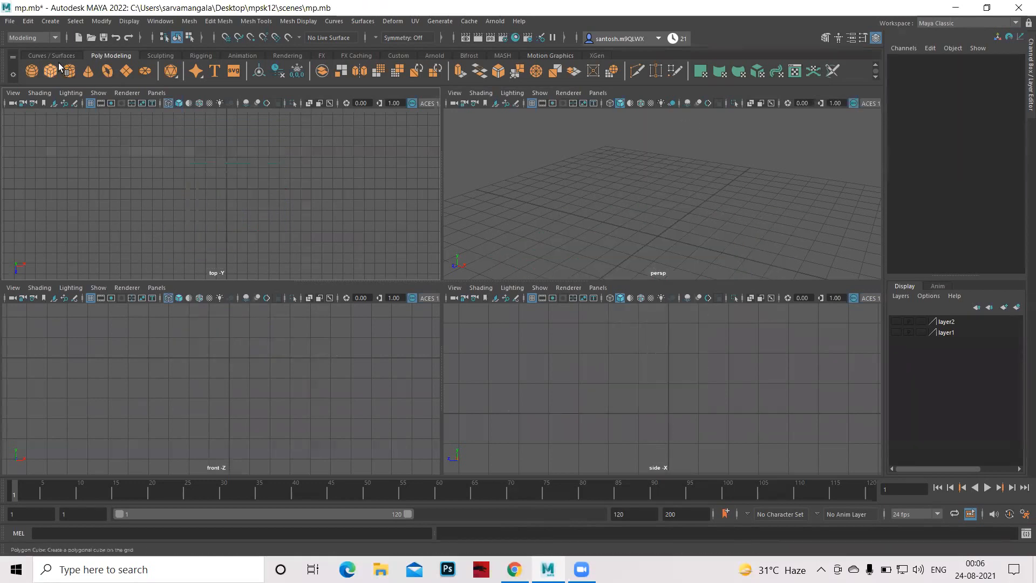
# Create a polygon cube at the origin and scale it uniformly to about 6.171
pyautogui.click(50, 72)
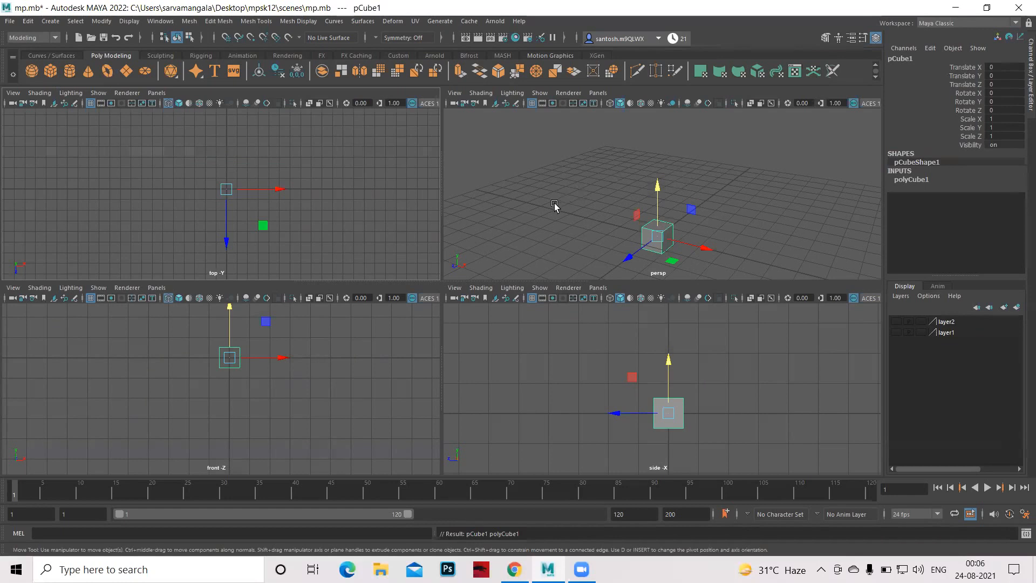
pyautogui.press('r')
pyautogui.moveTo(231, 190); pyautogui.dragTo(276, 217)
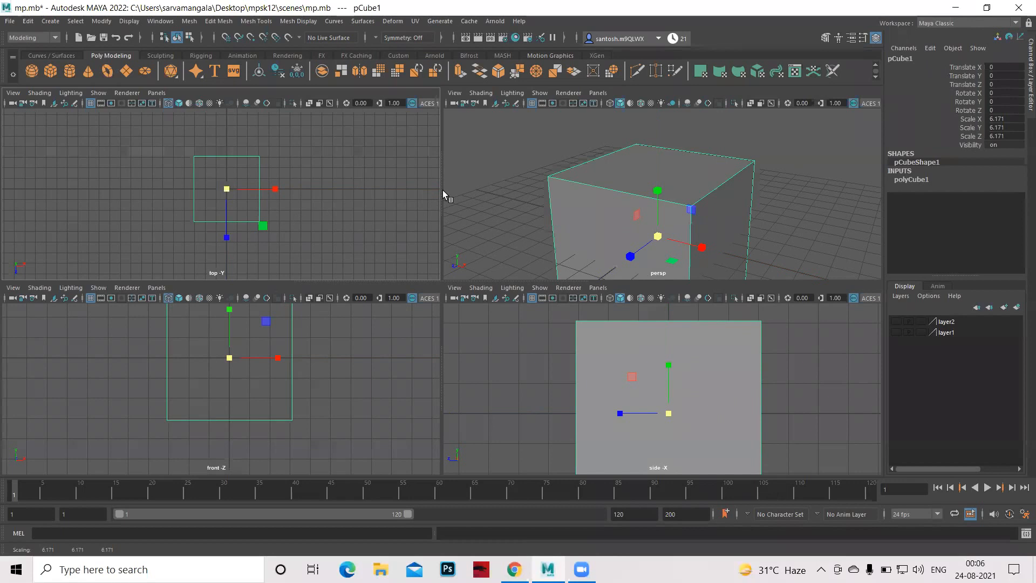
pyautogui.press('space')
# Delete the cube's front face and inspect its open interior
pyautogui.keyDown('alt'); pyautogui.moveTo(472, 361); pyautogui.dragTo(404, 191); pyautogui.keyUp('alt')
pyautogui.moveTo(405, 191); pyautogui.dragTo(403, 223, button='right')
pyautogui.click(393, 256)
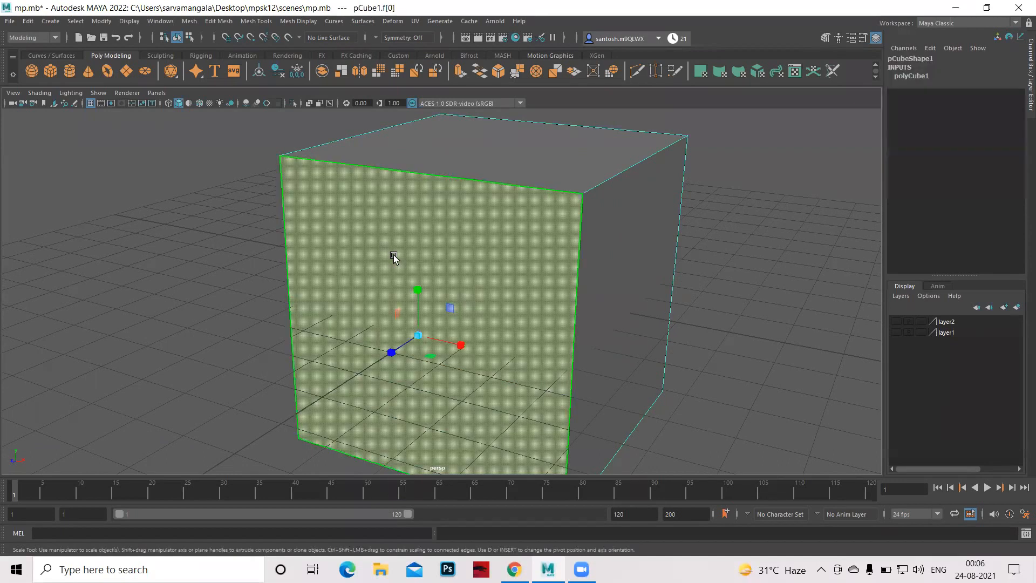
pyautogui.press('Delete')
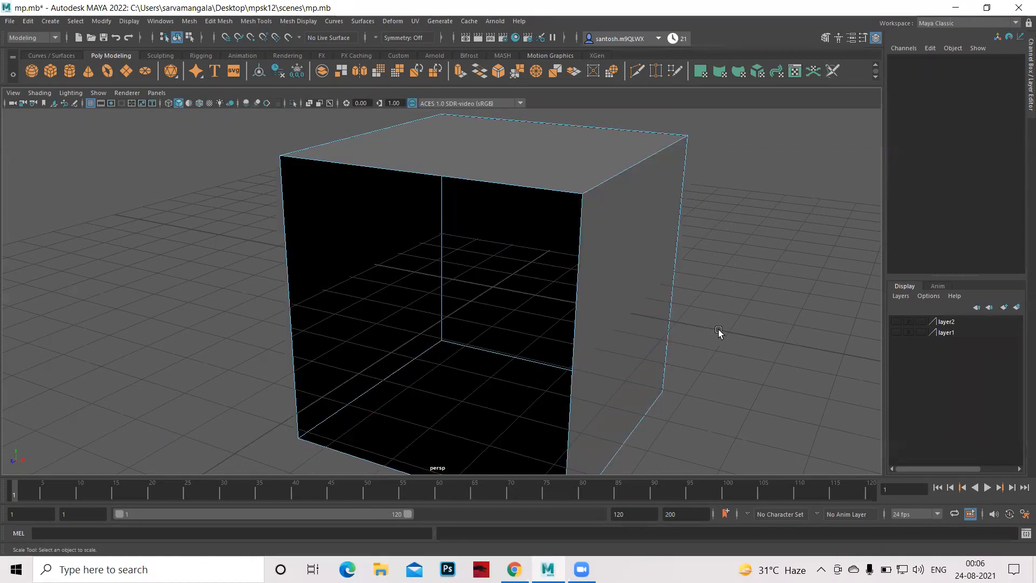
pyautogui.scroll(-3, 585, 324)
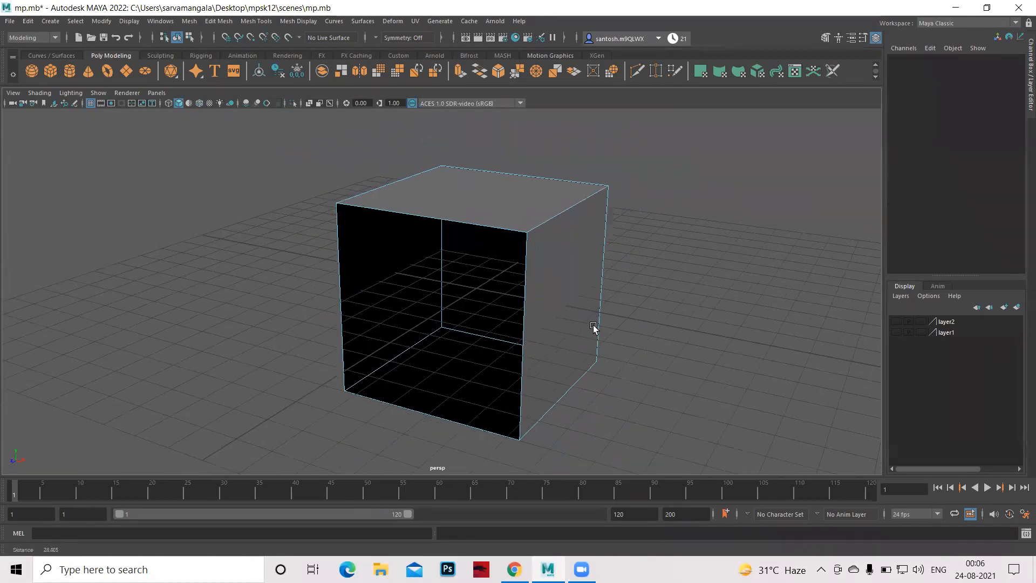
pyautogui.keyDown('alt'); pyautogui.moveTo(705, 359); pyautogui.dragTo(353, 293); pyautogui.keyUp('alt')
# Delete the cube's remaining faces and remove the leftover cube object
pyautogui.press('space')
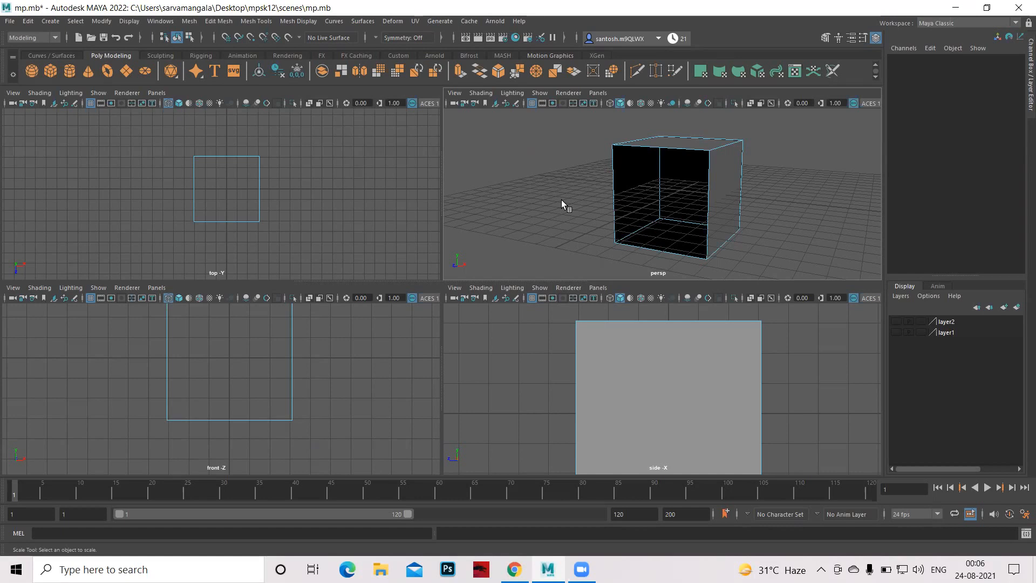
pyautogui.moveTo(149, 146); pyautogui.dragTo(313, 242)
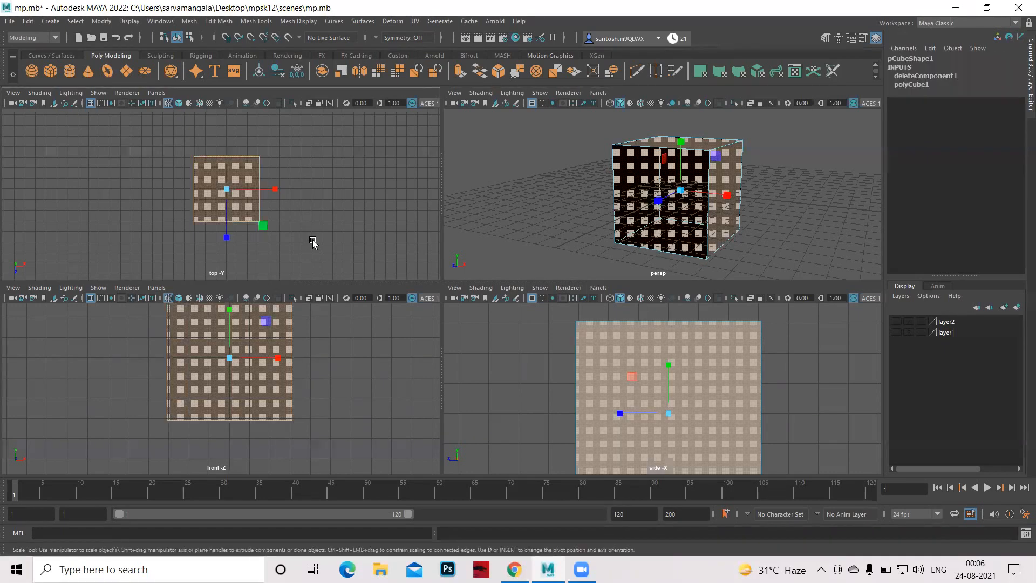
pyautogui.press('Delete')
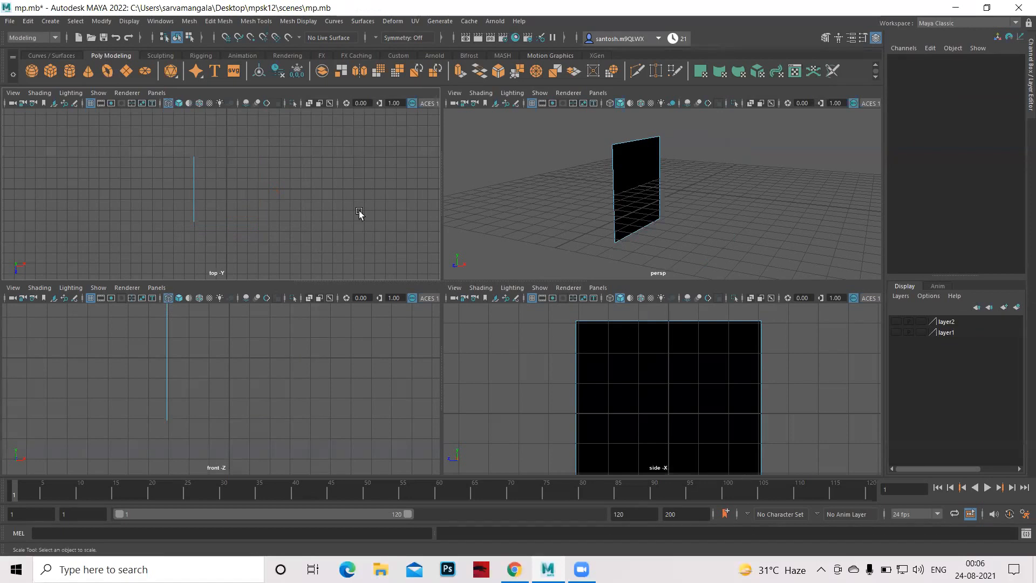
pyautogui.moveTo(152, 159); pyautogui.dragTo(255, 261)
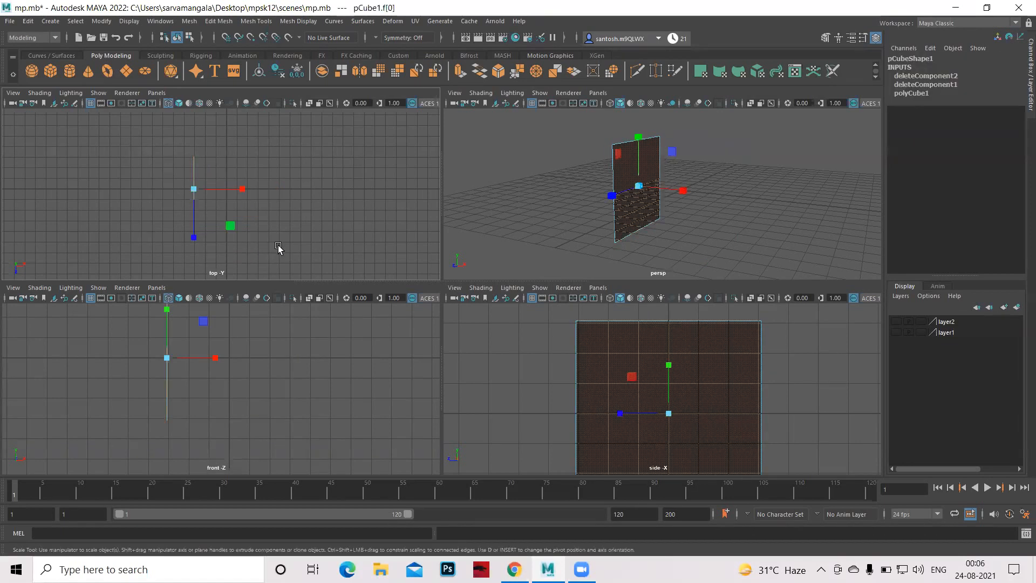
pyautogui.click(279, 247)
pyautogui.moveTo(255, 219); pyautogui.dragTo(303, 203, button='right')
pyautogui.moveTo(123, 146); pyautogui.dragTo(235, 248)
pyautogui.press('q')
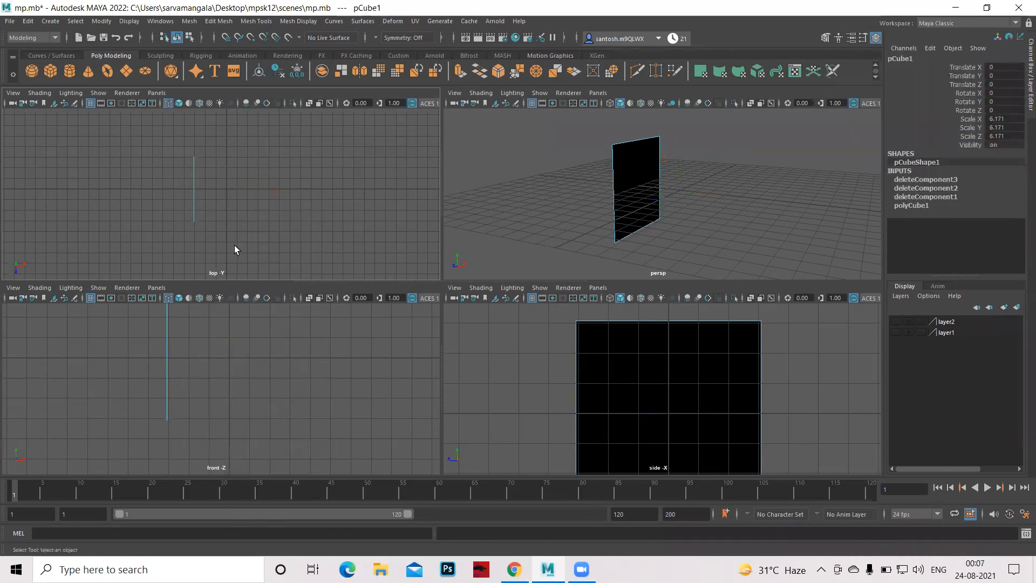
pyautogui.press('Delete')
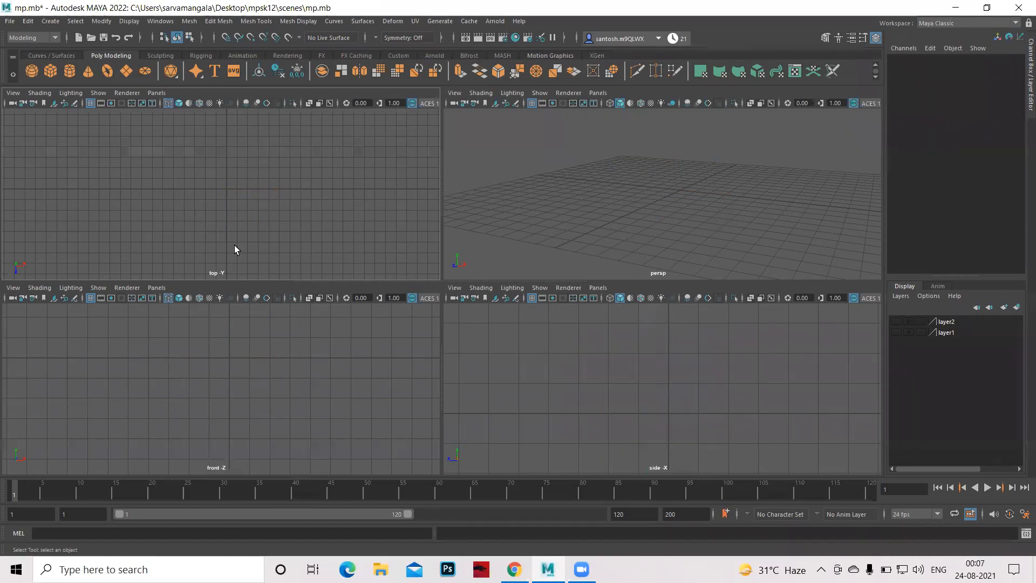
# Turn on the visibility of layer2 to show the front reference image
pyautogui.click(897, 322)
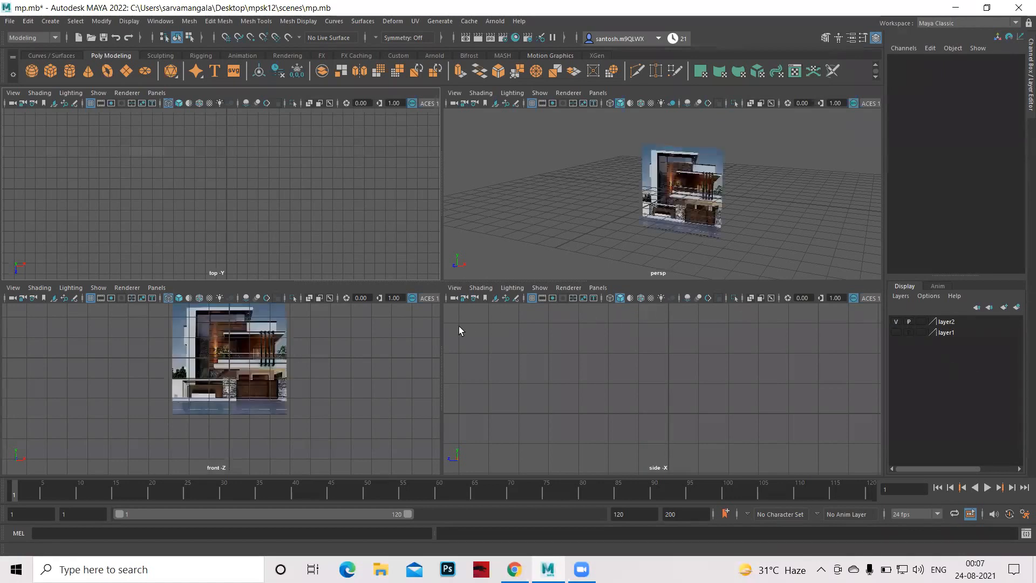